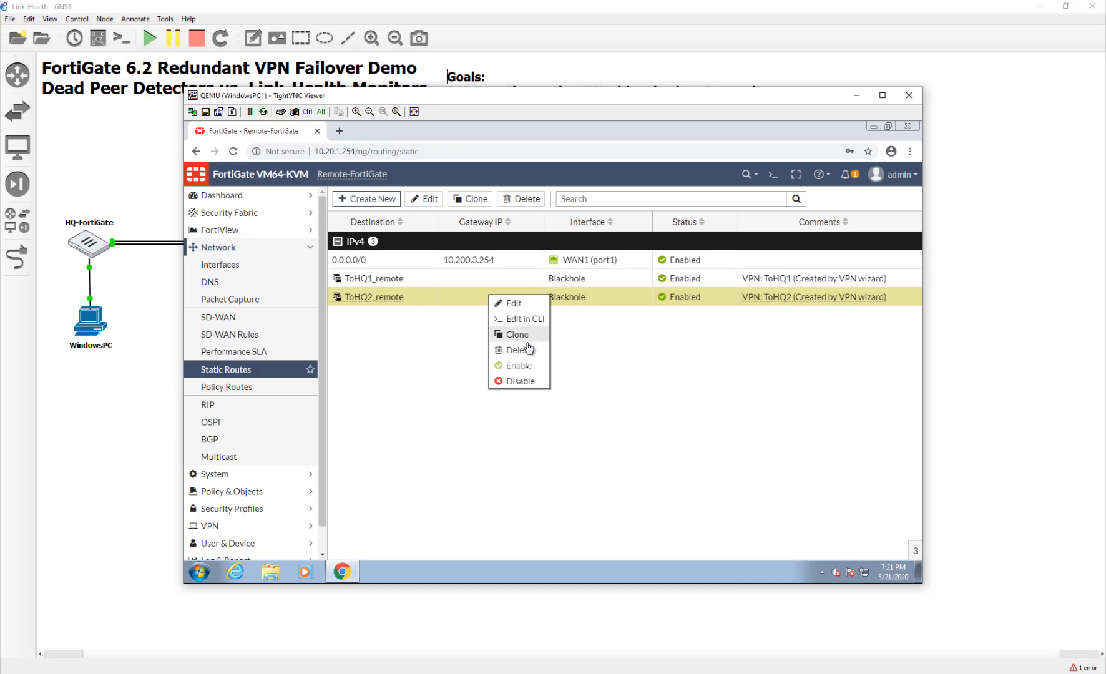
# Delete the ToHQ1_remote and ToHQ2_remote blackhole routes, leaving only the default route.
pyautogui.click(526, 383)
pyautogui.rightClick(440, 282)
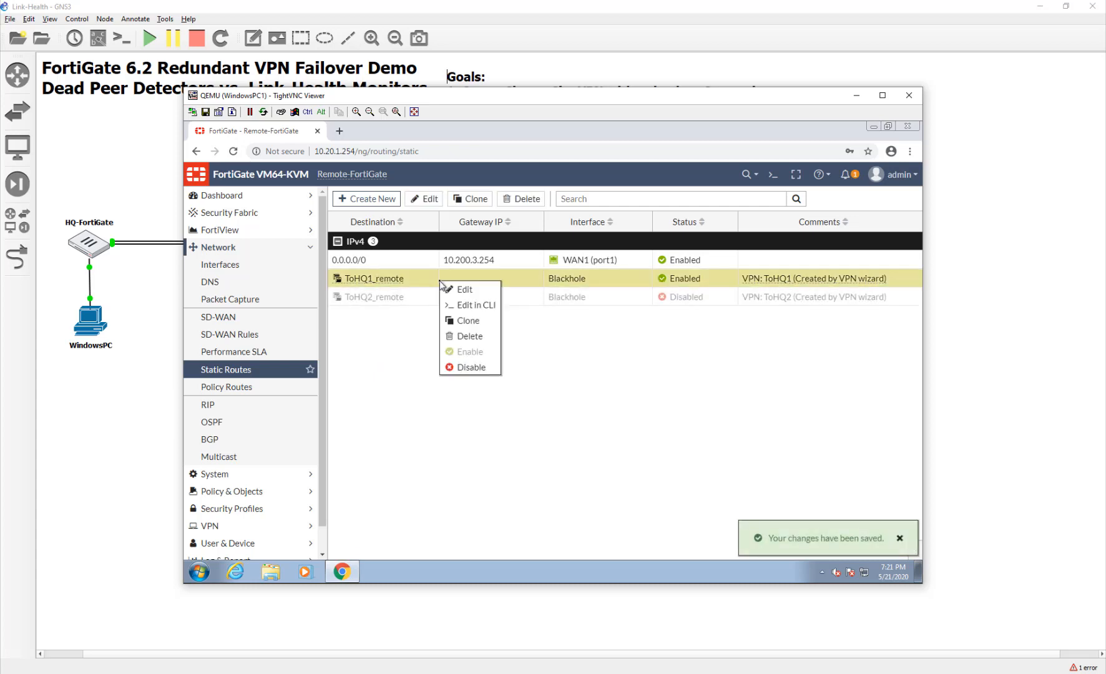
pyautogui.click(469, 337)
pyautogui.click(730, 266)
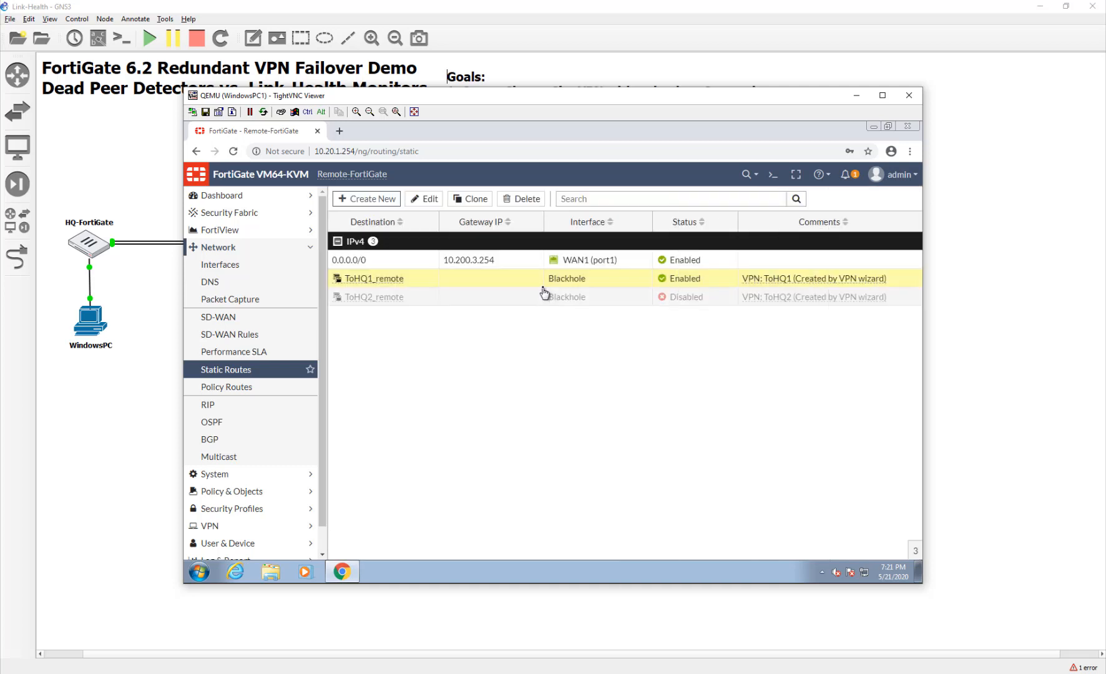
pyautogui.rightClick(518, 279)
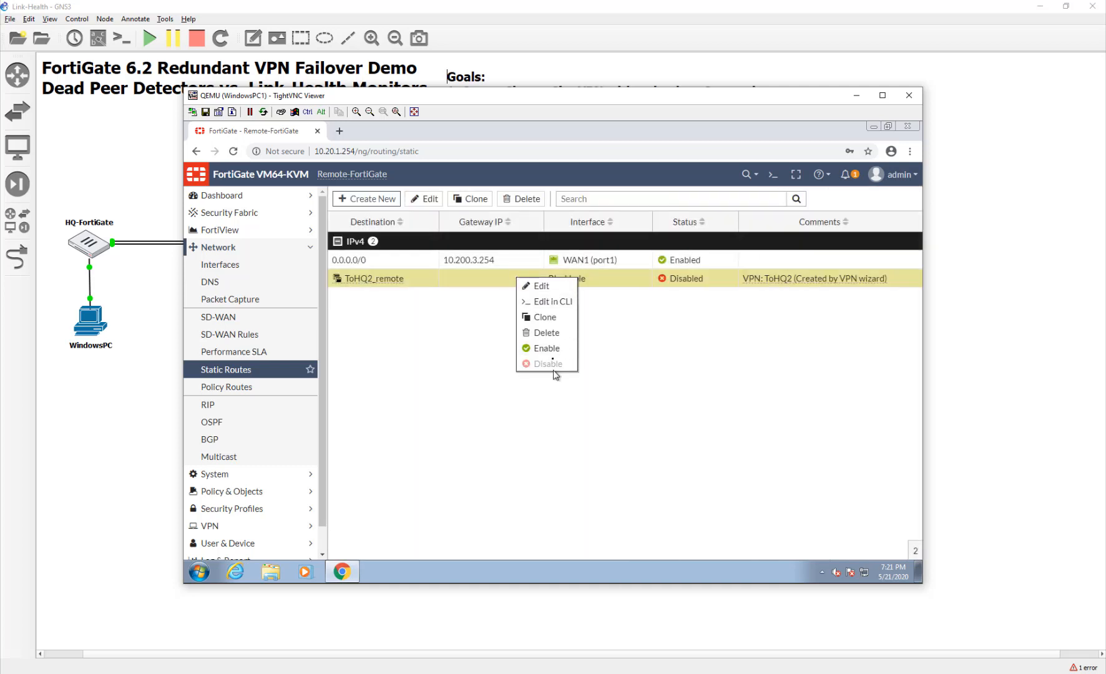
pyautogui.click(549, 334)
pyautogui.click(752, 260)
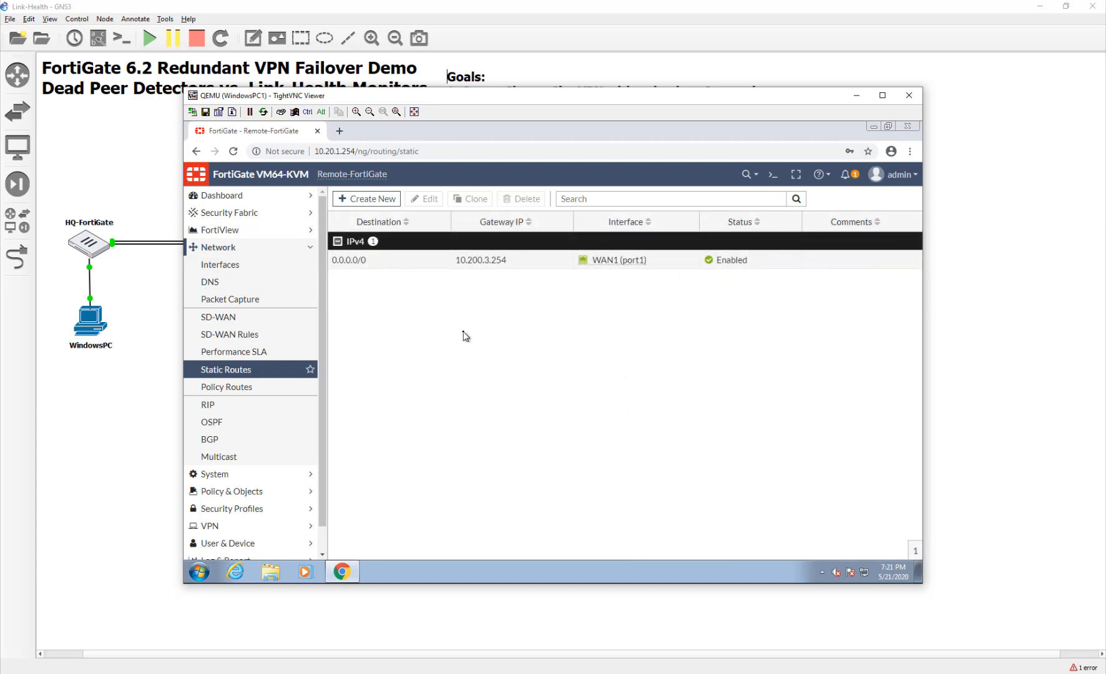
# Open the IPv4 Policy list showing the single Interwebs LAN-to-WAN1 ACCEPT policy.
pyautogui.click(278, 492)
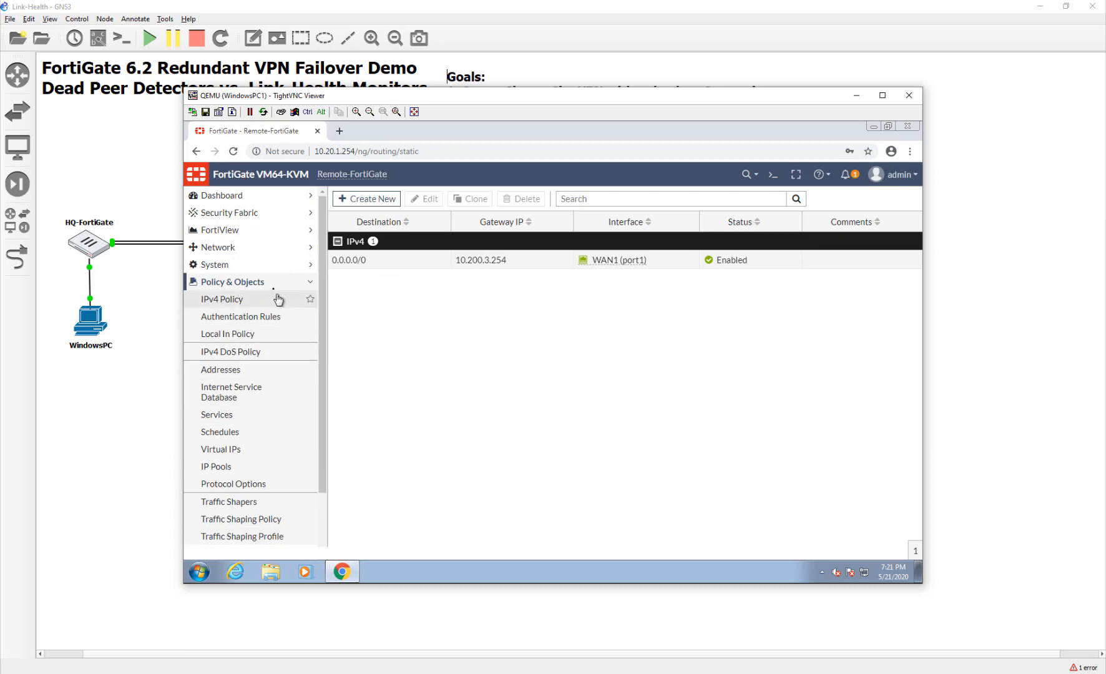
pyautogui.click(272, 299)
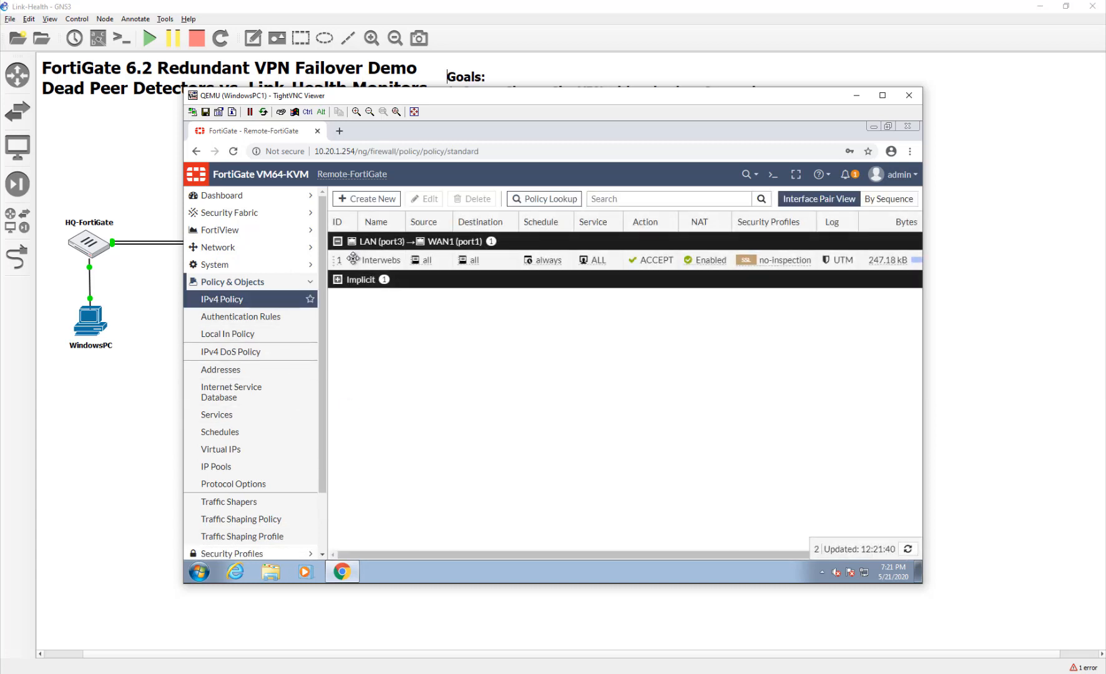
pyautogui.click(340, 131)
pyautogui.click(511, 290)
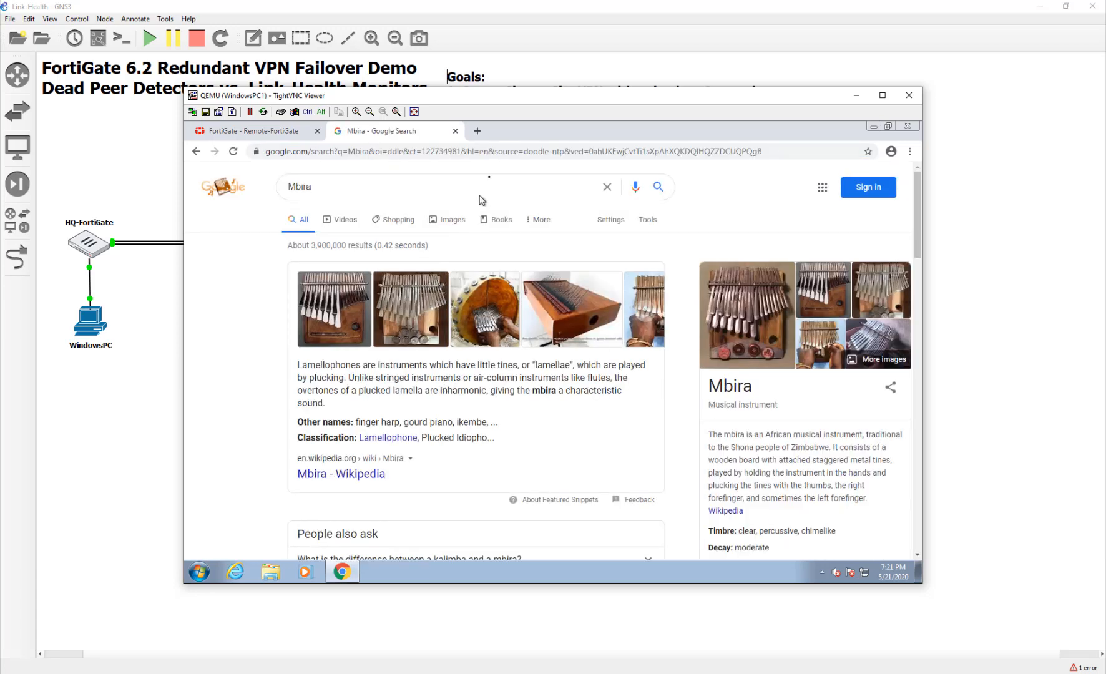
pyautogui.click(456, 131)
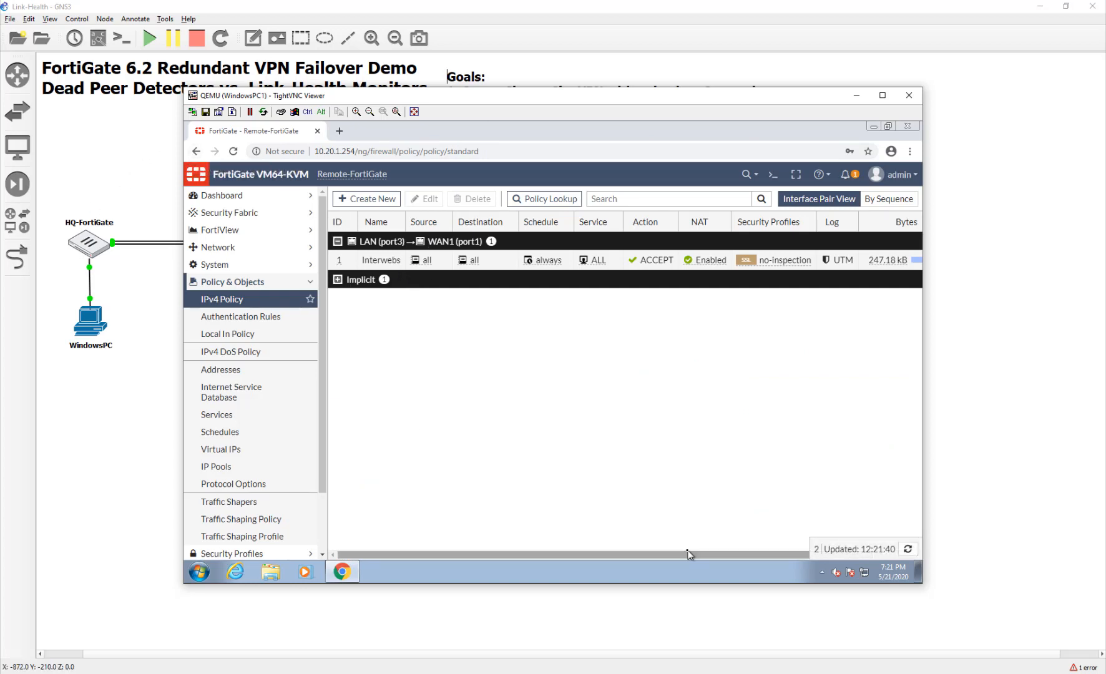
pyautogui.moveTo(569, 104); pyautogui.dragTo(585, 217)
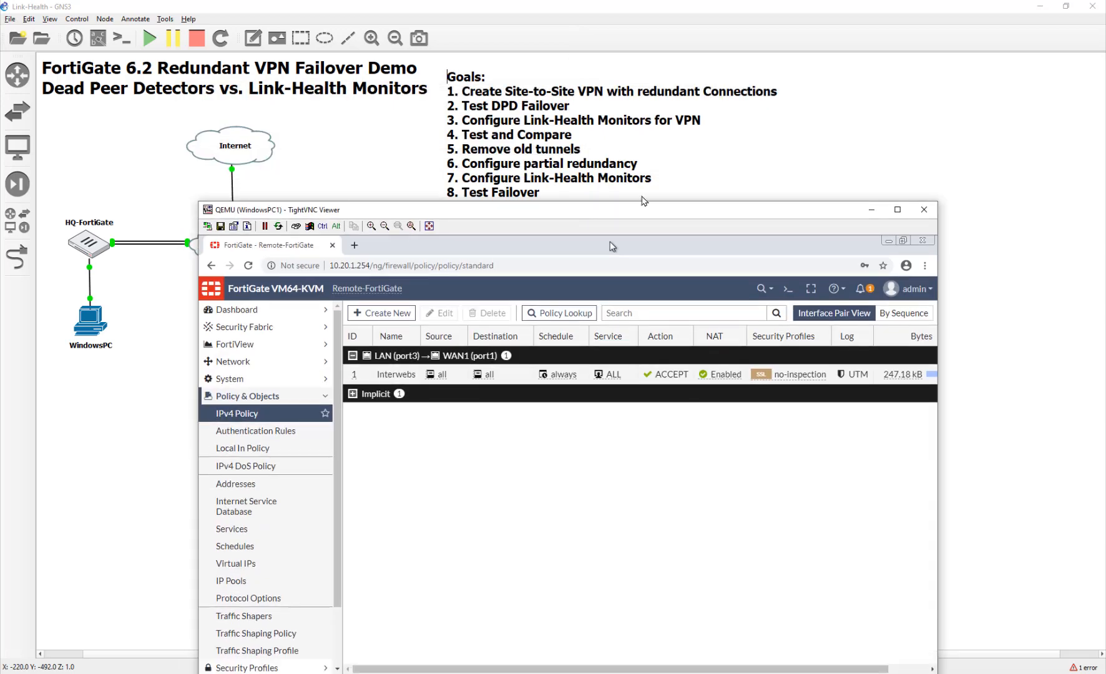
# Close the WindowsPC1 TightVNC viewer to reveal the GNS3 topology and goals list.
pyautogui.moveTo(646, 213); pyautogui.dragTo(673, 170)
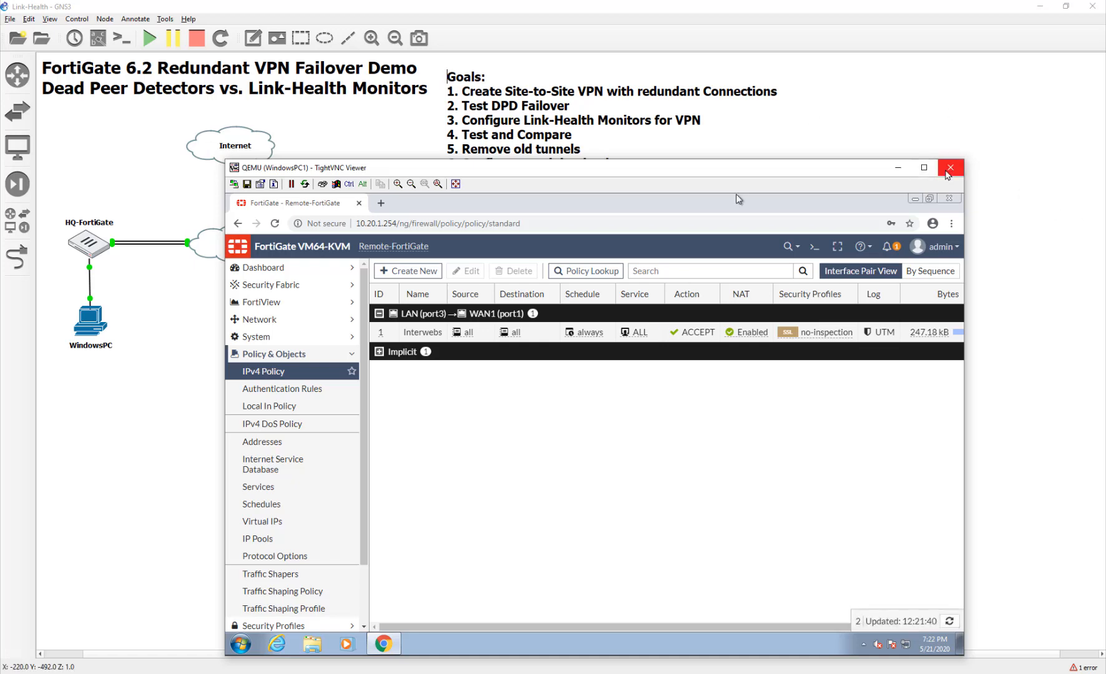
pyautogui.click(180, 291)
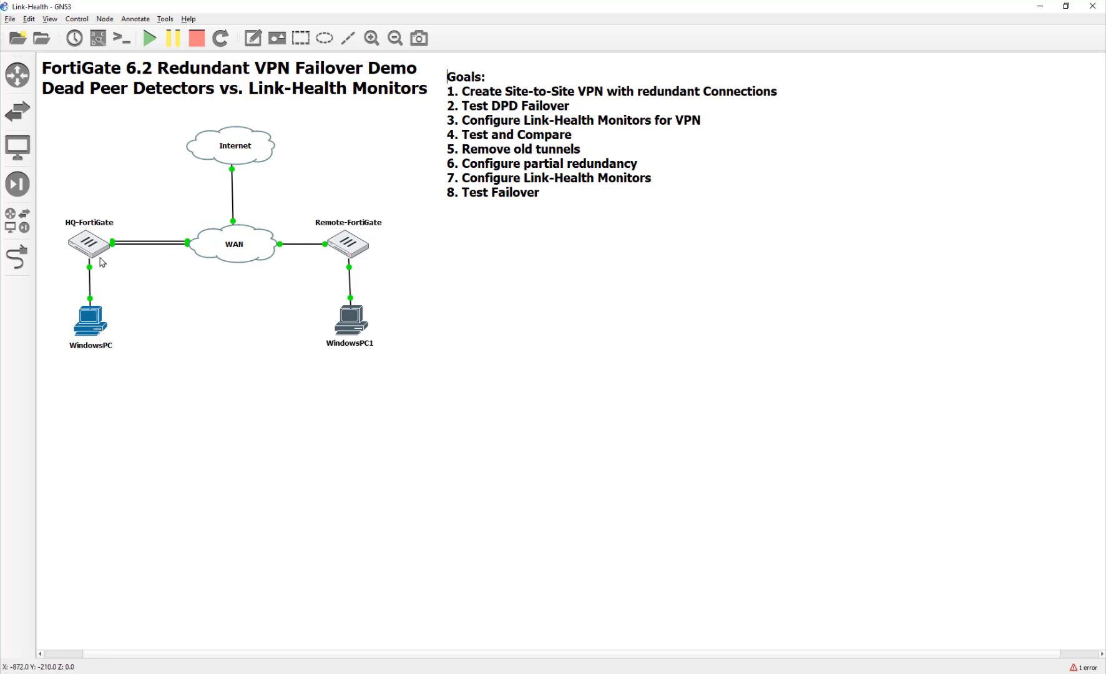
# On the HQ WindowsPC, browse to the HQ FortiGate login page at 10.10.1.254.
pyautogui.doubleClick(105, 303)
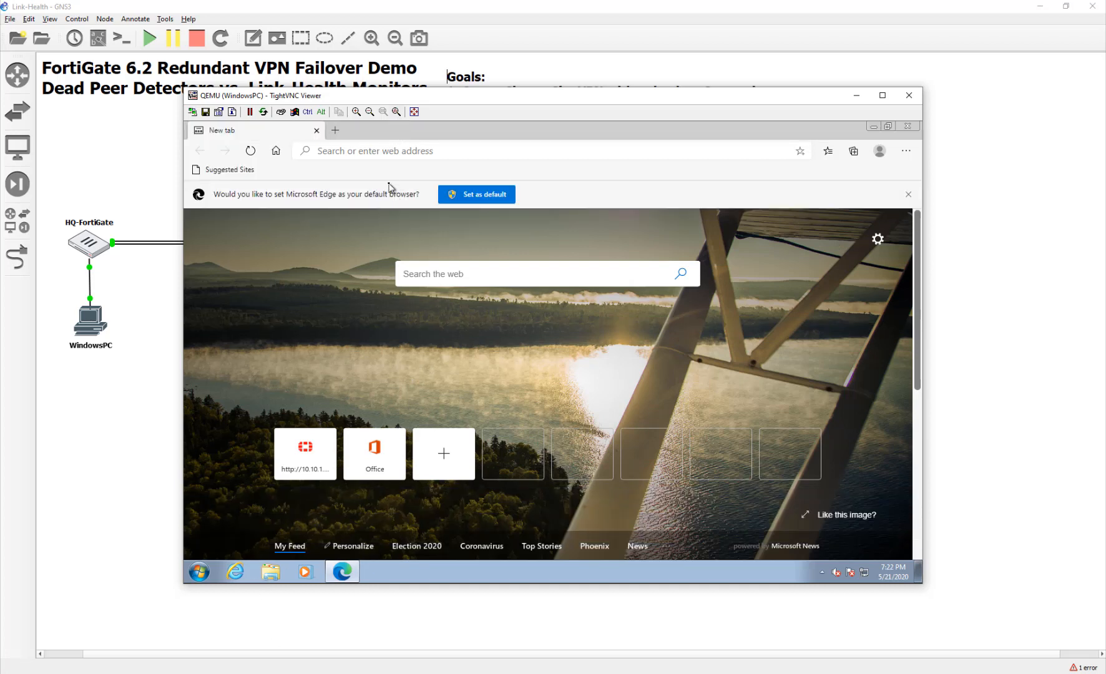
pyautogui.click(443, 154)
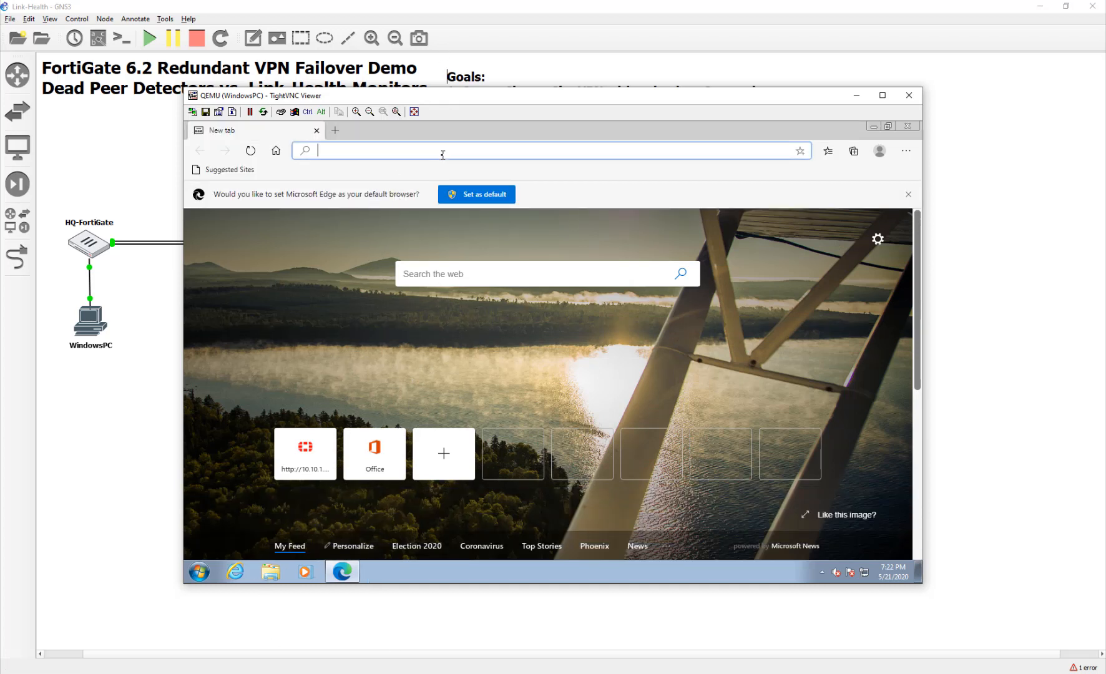
pyautogui.write('10.')
pyautogui.press('Return')
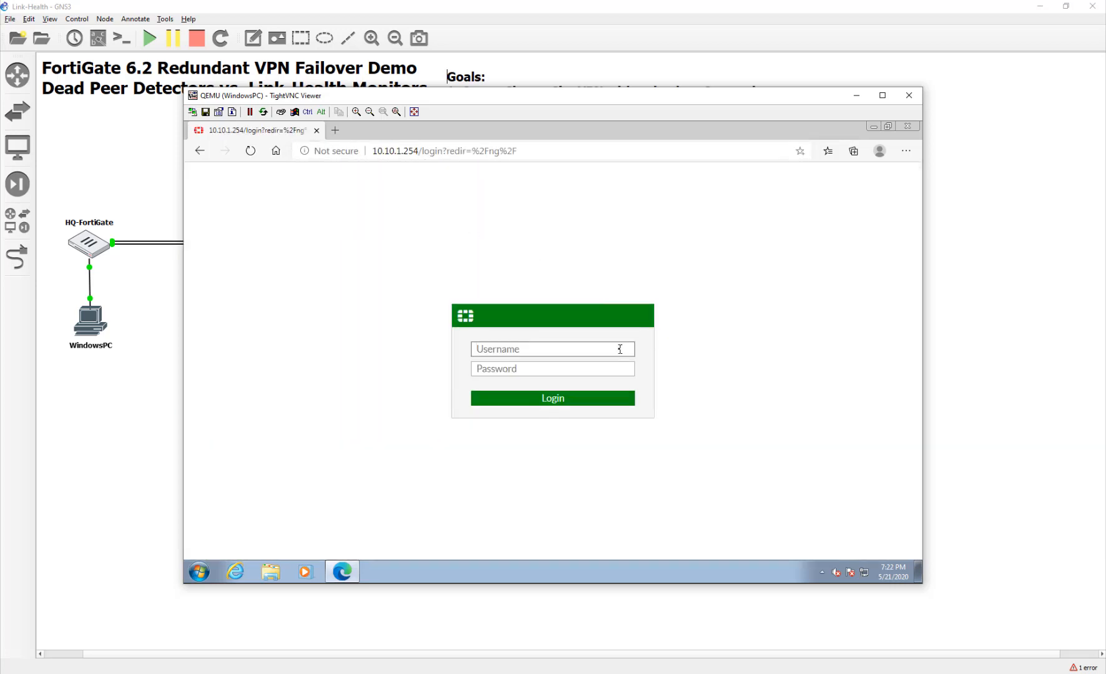
# Log in to HQ-FortiGate as admin with the account password and expand the VPN menu.
pyautogui.write('admin')
pyautogui.press('Tab')
pyautogui.write('•••')
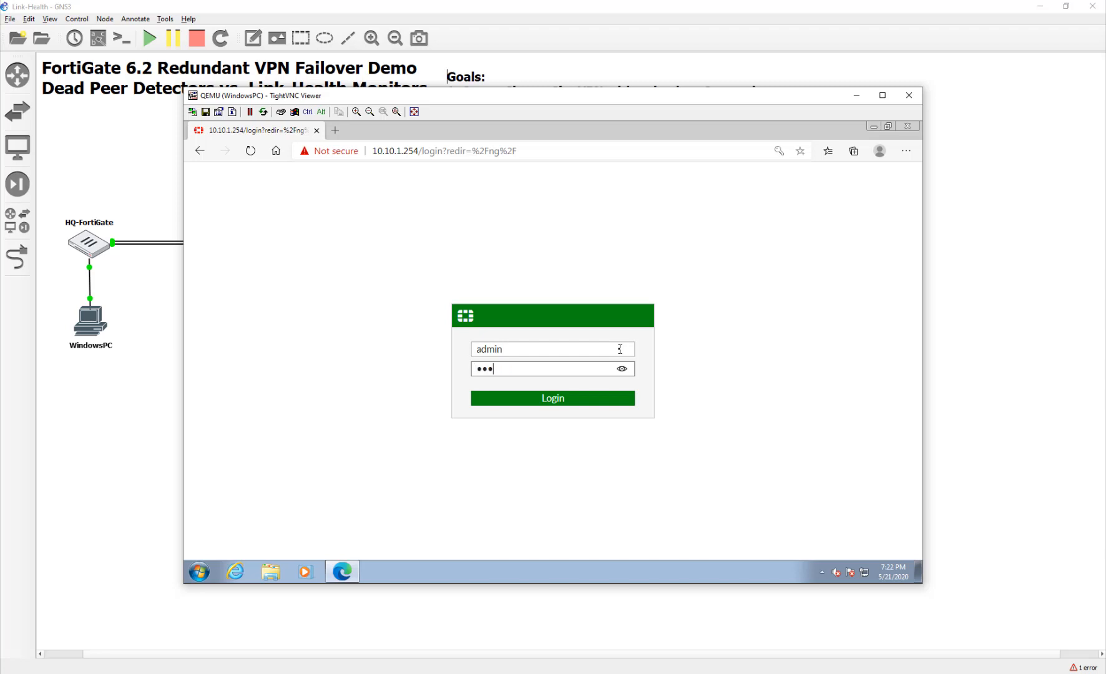
pyautogui.write('••••')
pyautogui.press('Return')
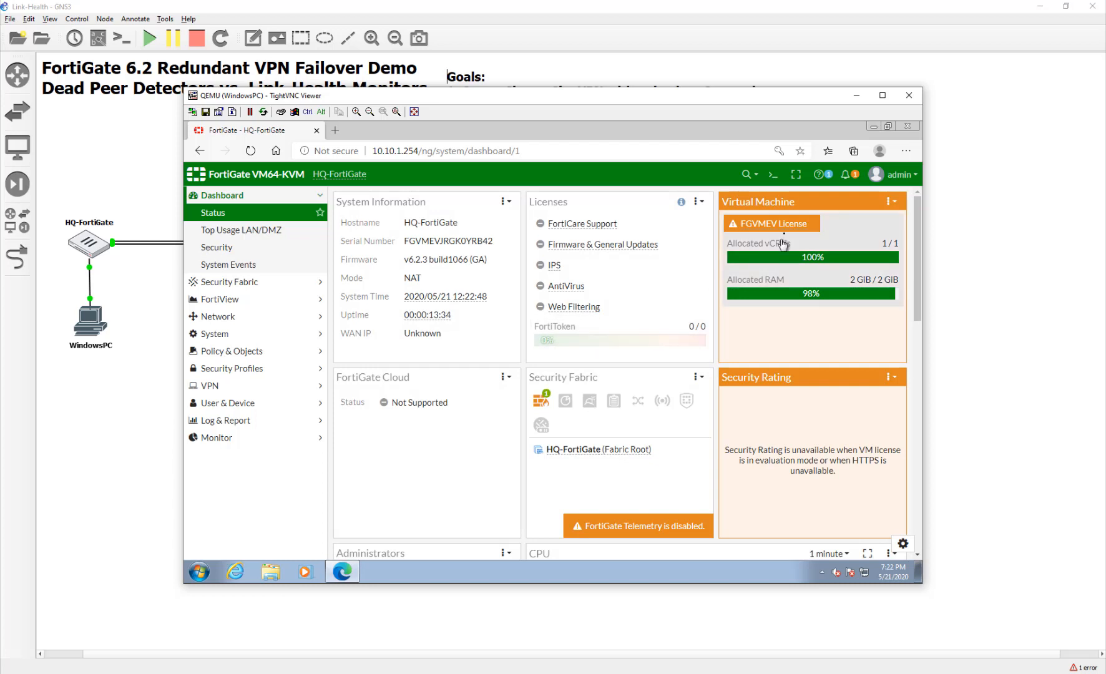
pyautogui.moveTo(785, 234)
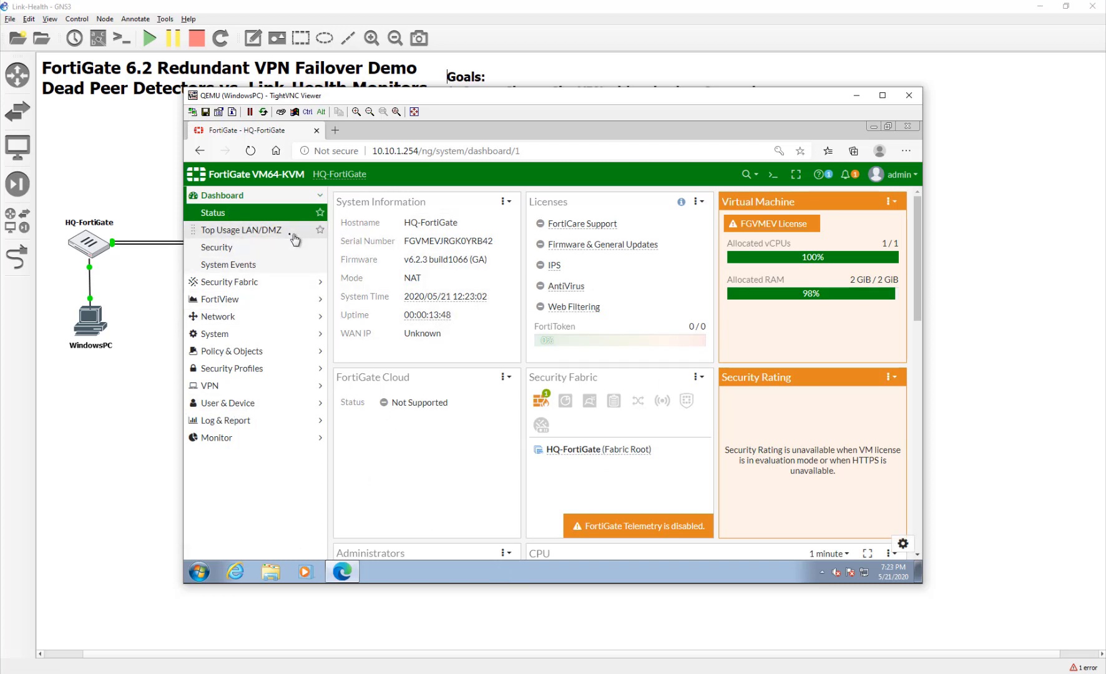
pyautogui.click(279, 387)
# In the IPsec Tunnels list, locate To Remote2 and ToRemote1 and show ToRemote1's references.
pyautogui.click(259, 351)
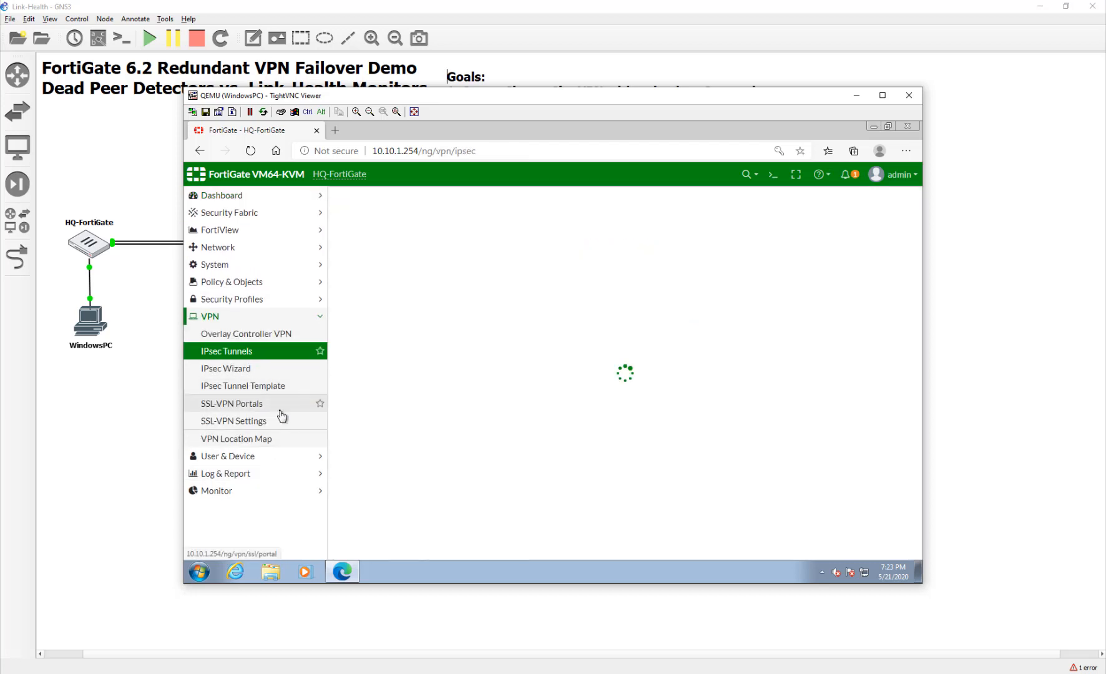
pyautogui.click(340, 246)
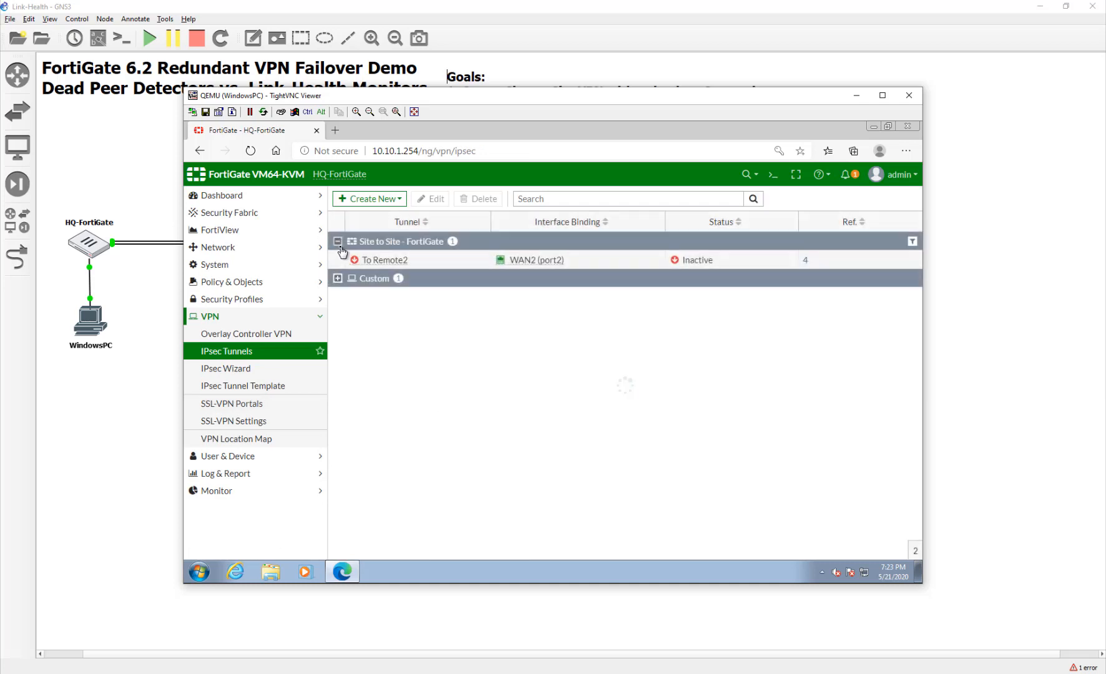
pyautogui.click(338, 261)
pyautogui.rightClick(337, 263)
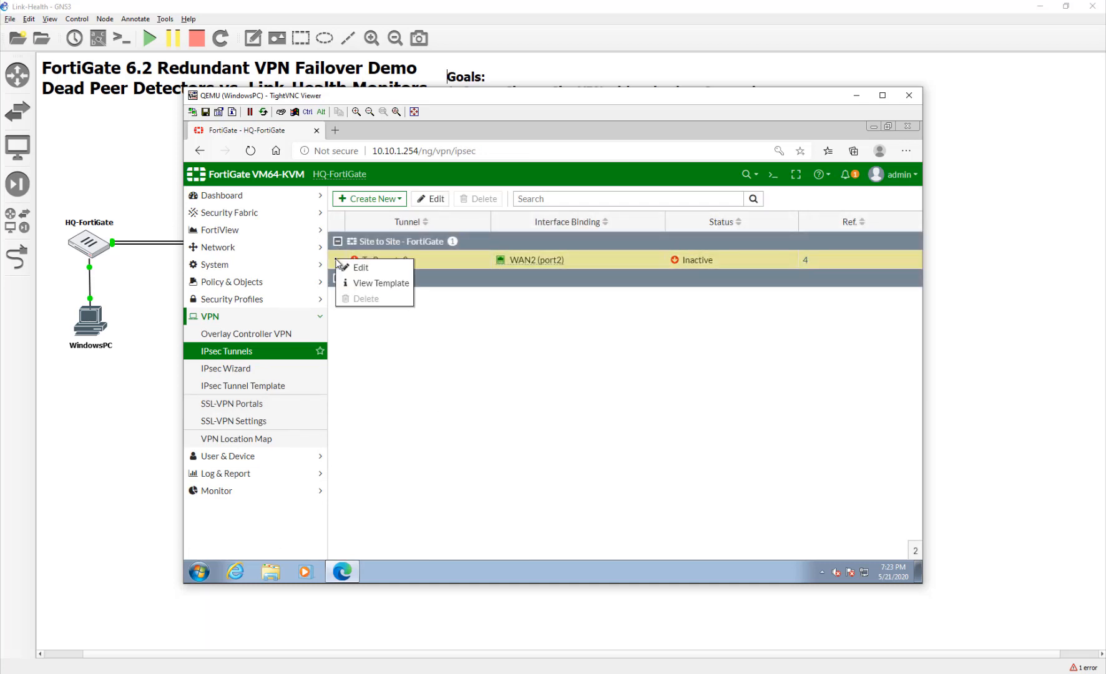
pyautogui.click(370, 342)
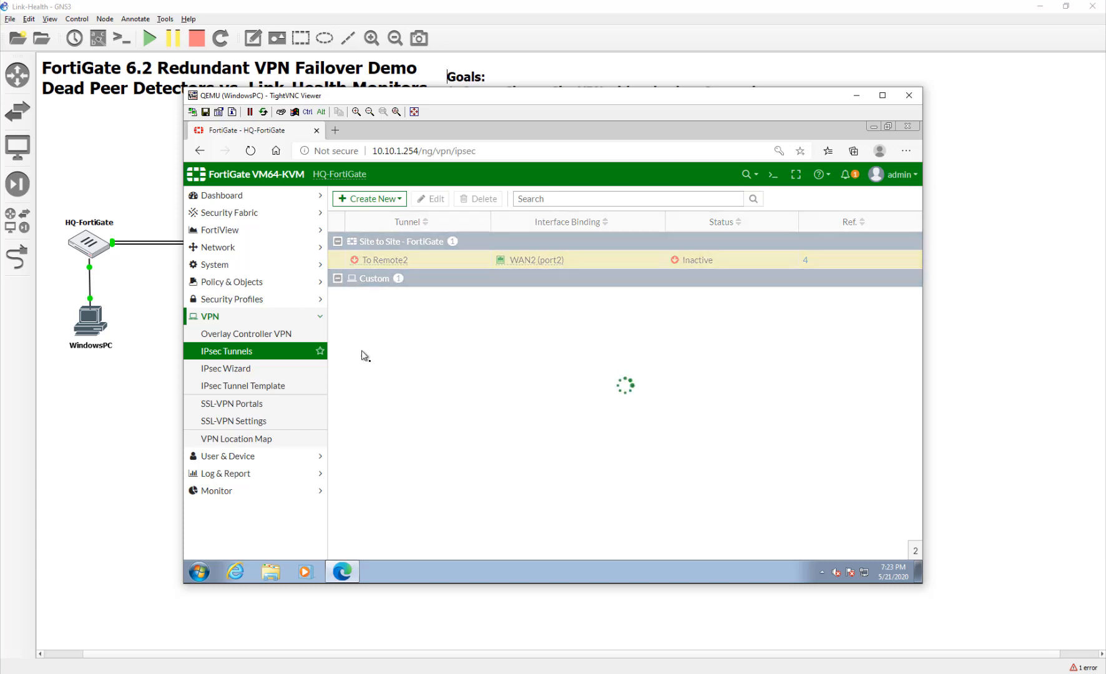
pyautogui.click(371, 301)
pyautogui.rightClick(371, 305)
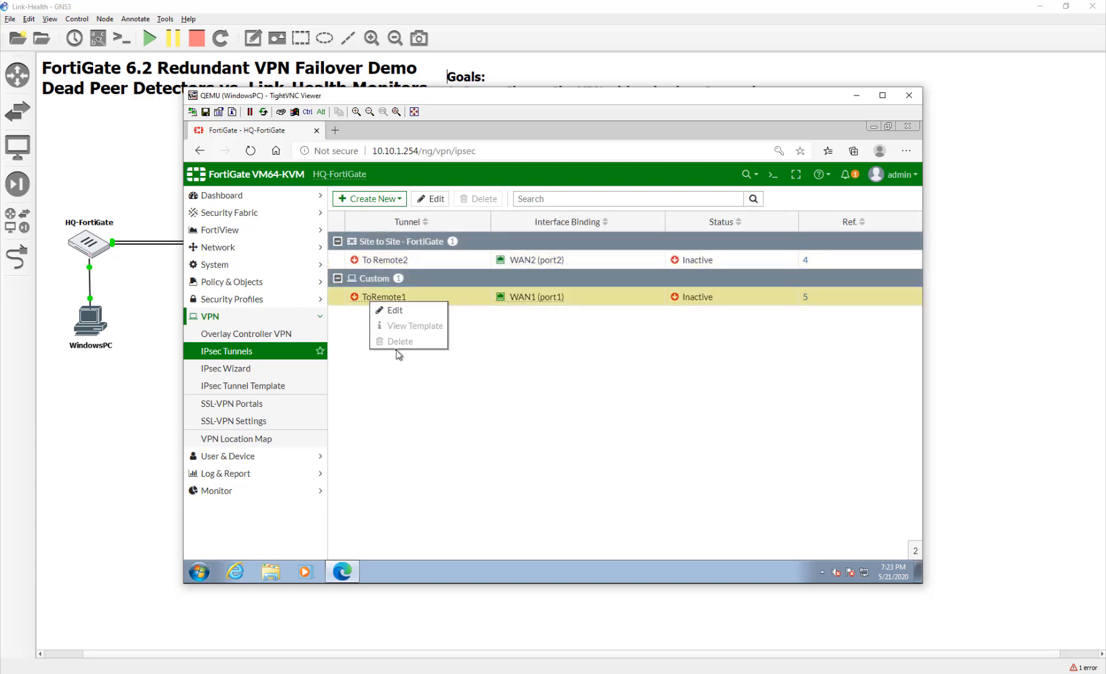
pyautogui.click(390, 422)
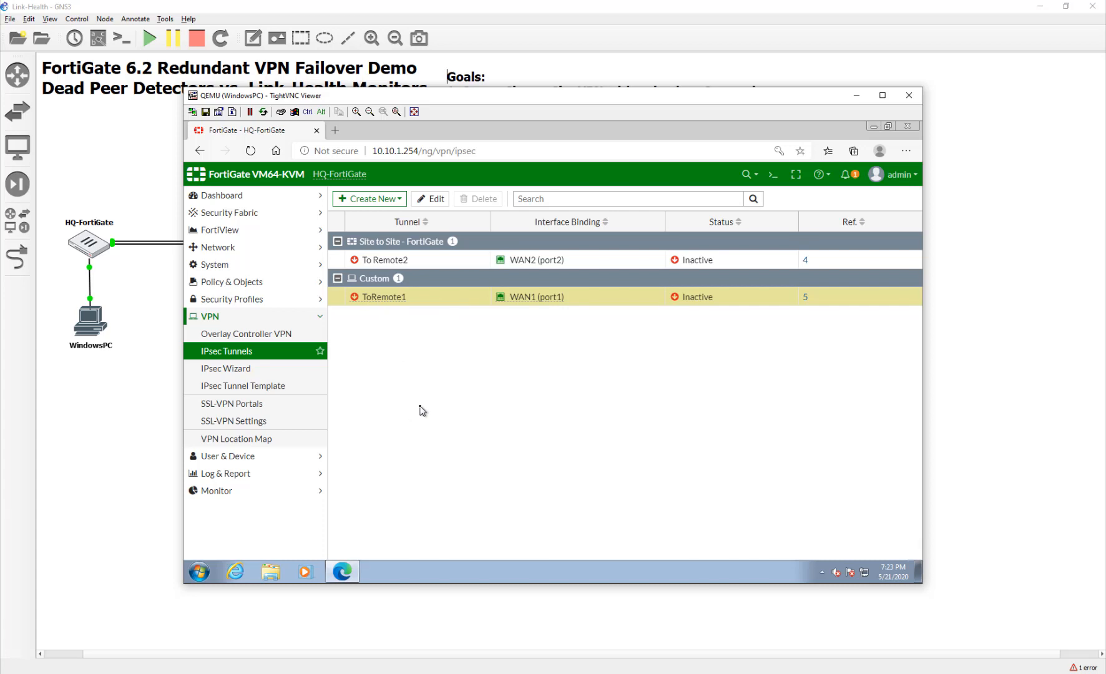
pyautogui.click(806, 298)
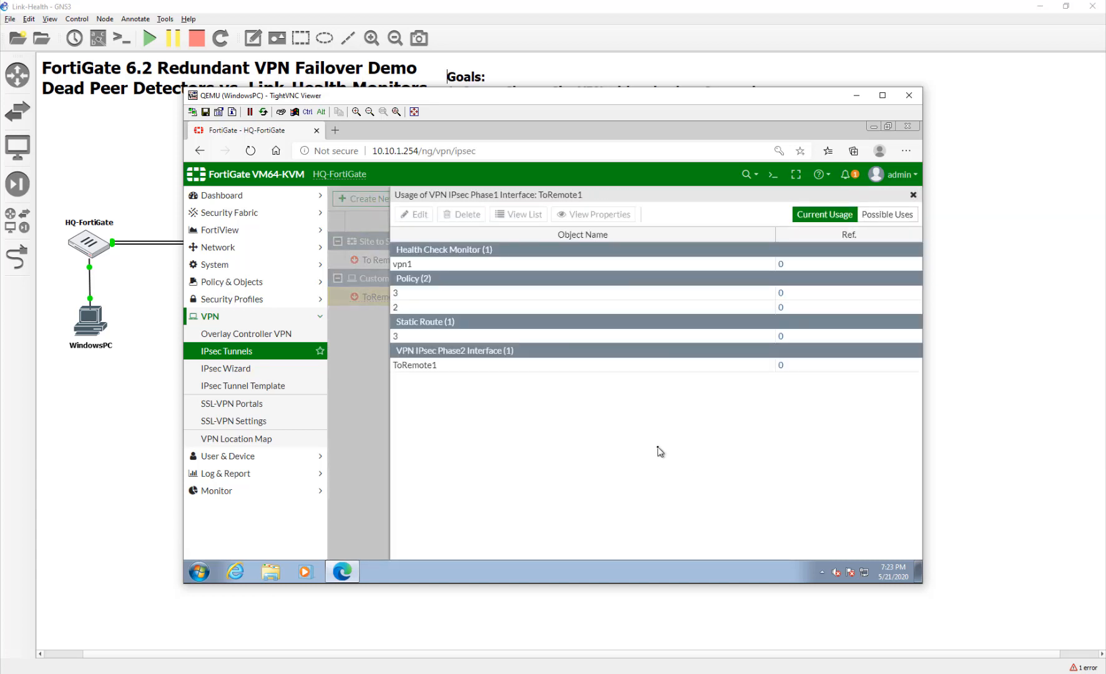
# Delete the vpn1 health check monitor and static route 3 that reference ToRemote1.
pyautogui.click(519, 265)
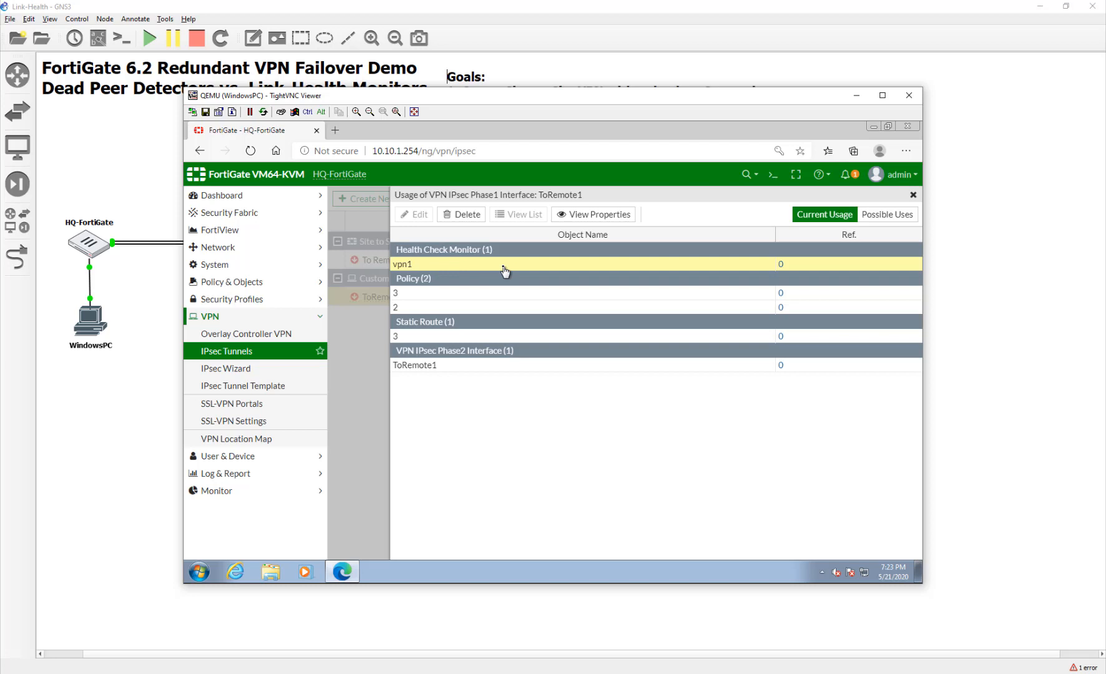
pyautogui.click(580, 215)
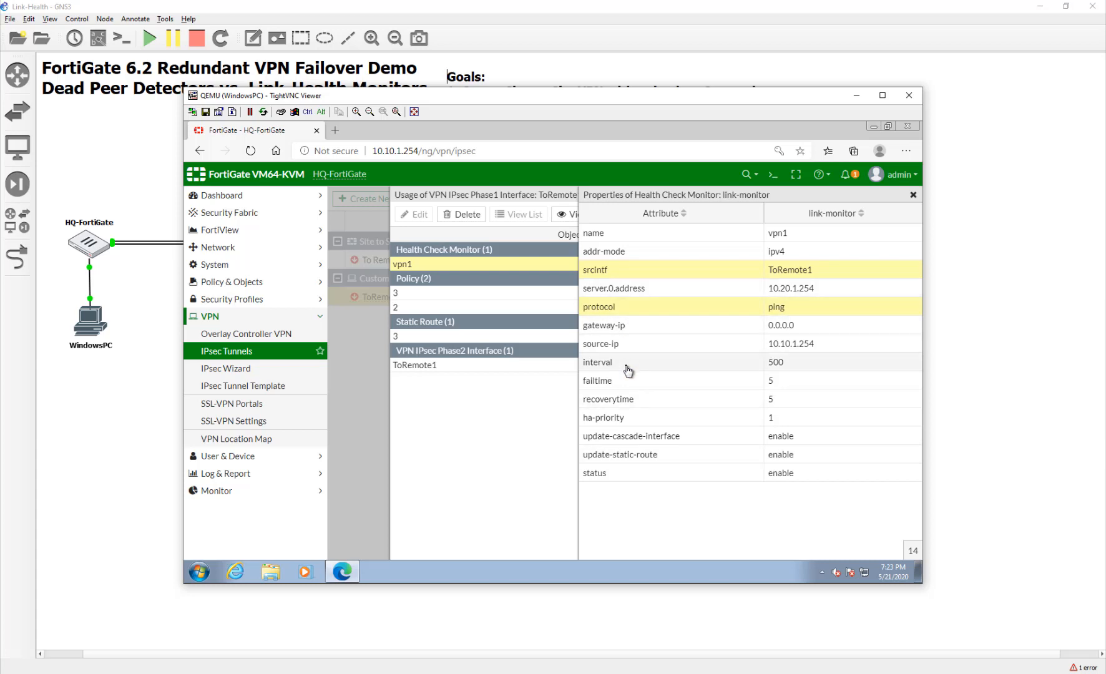
pyautogui.click(913, 195)
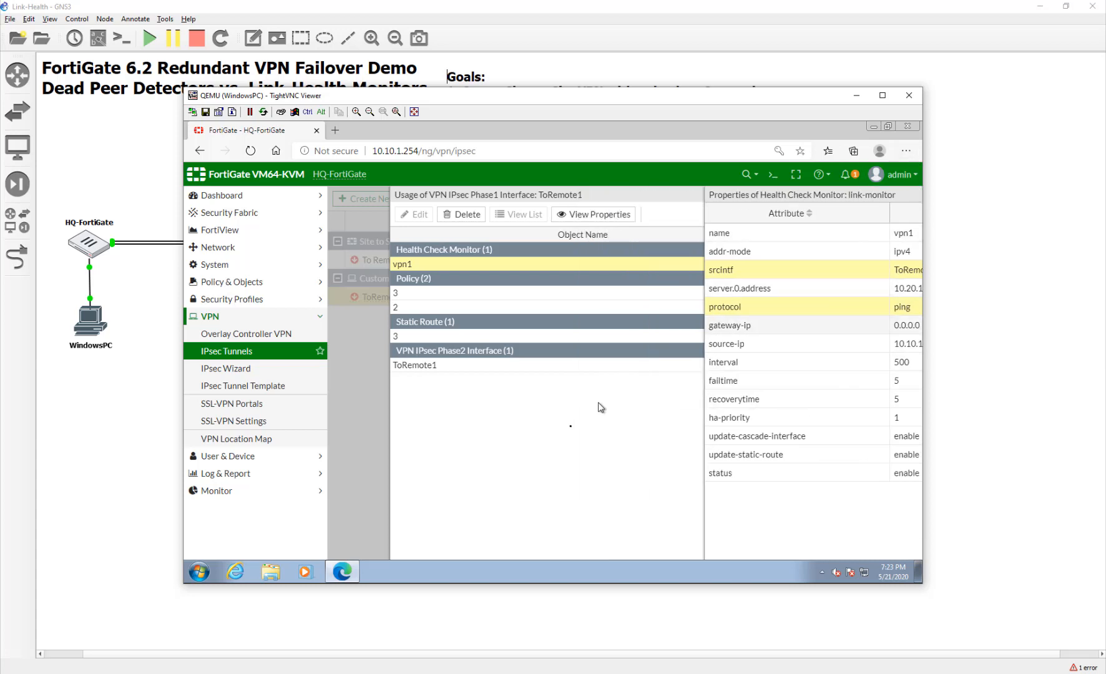
pyautogui.click(469, 216)
pyautogui.click(736, 262)
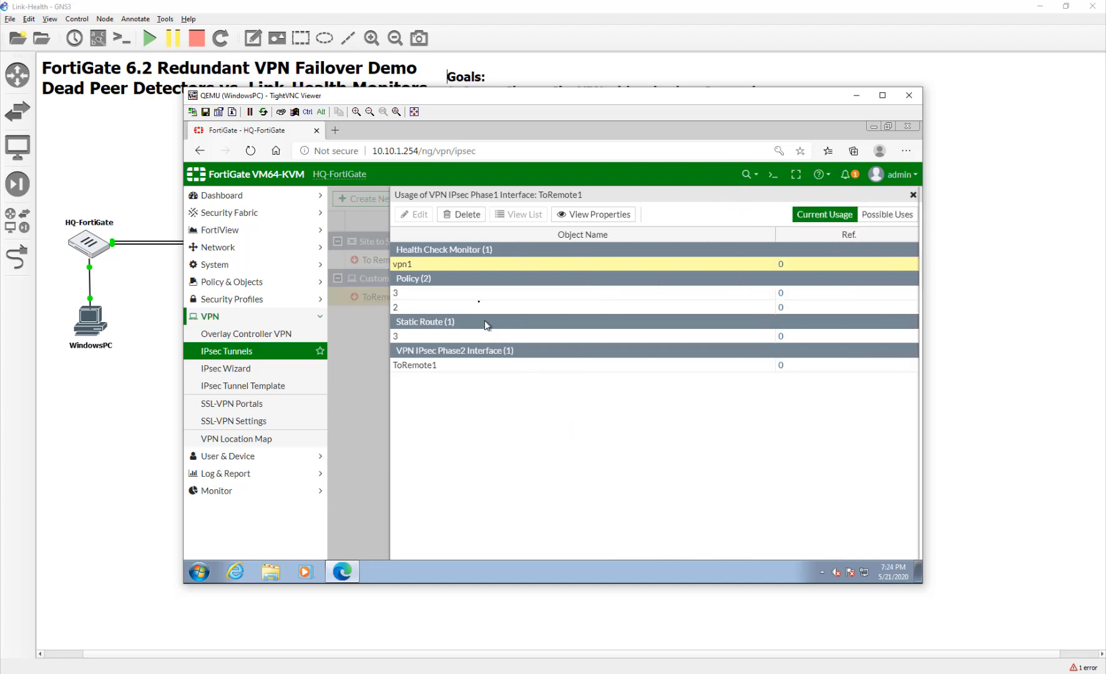
pyautogui.click(487, 308)
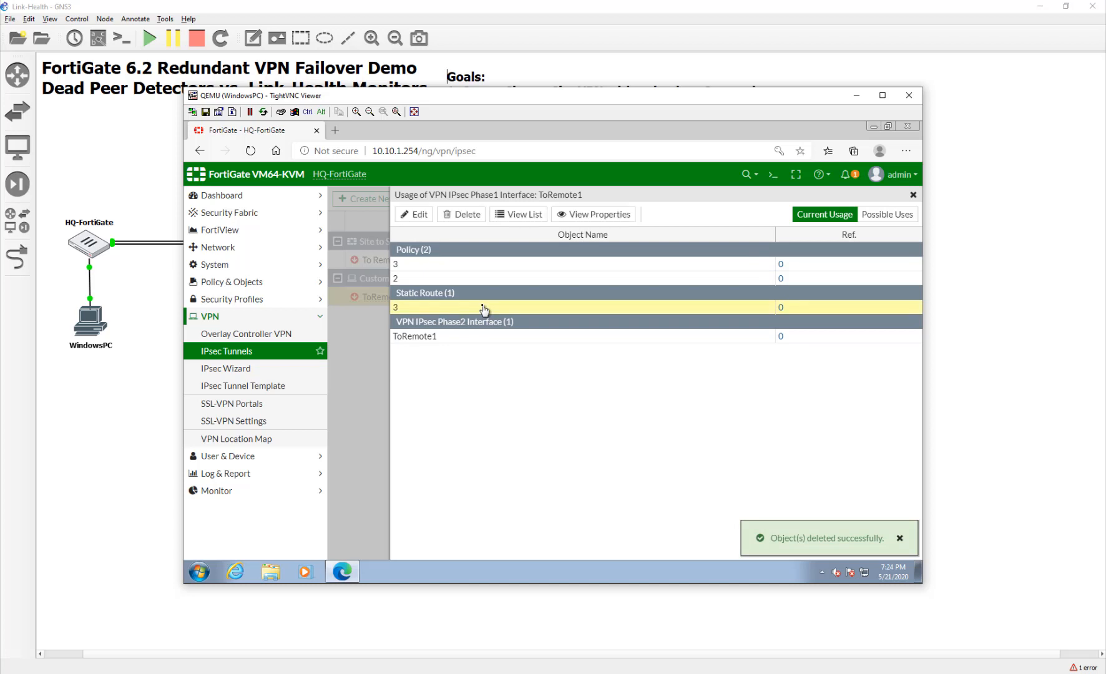
pyautogui.click(459, 215)
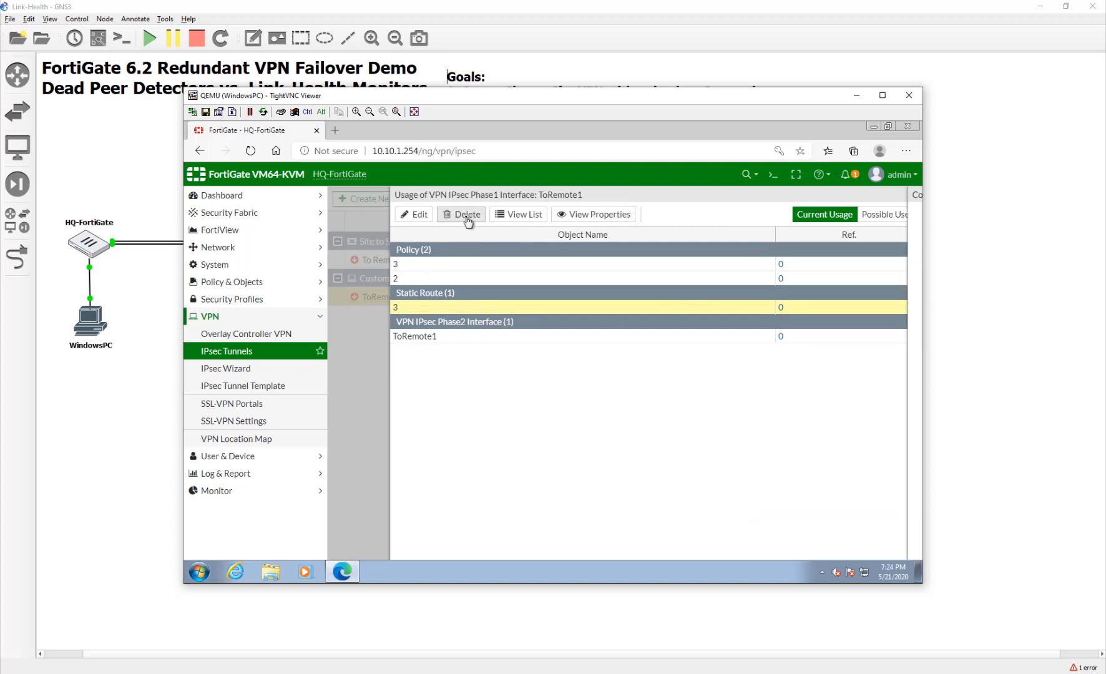
pyautogui.click(726, 261)
# Delete firewall policies 2 and 3 that use ToRemote1.
pyautogui.click(505, 277)
pyautogui.click(477, 224)
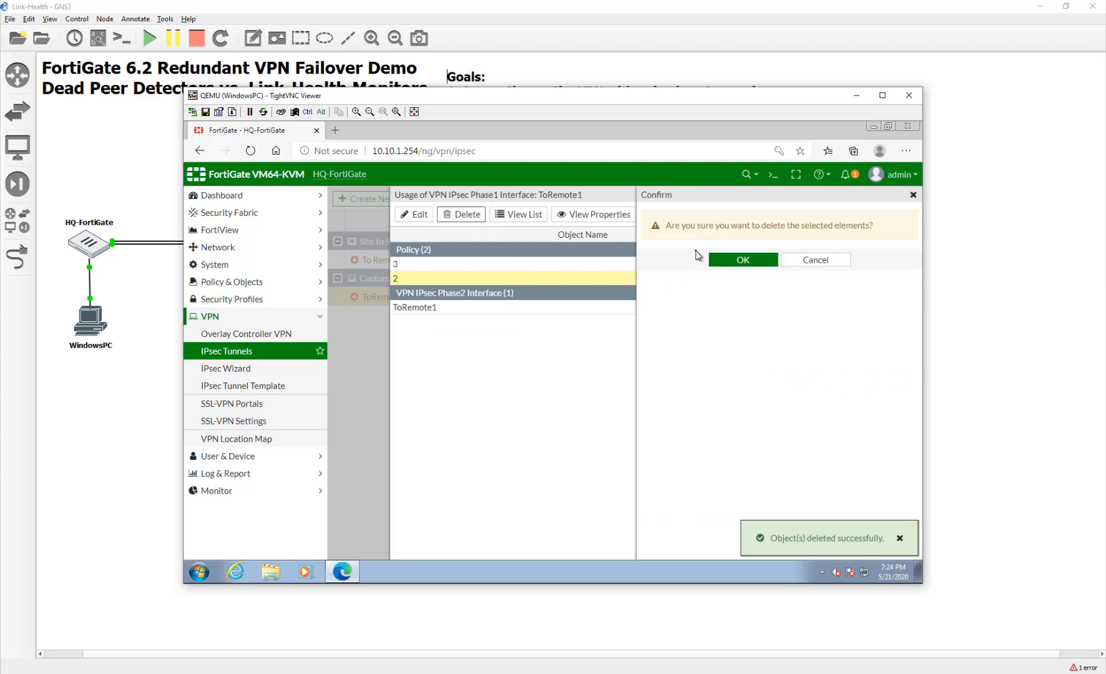
pyautogui.click(725, 261)
pyautogui.click(594, 267)
pyautogui.click(459, 216)
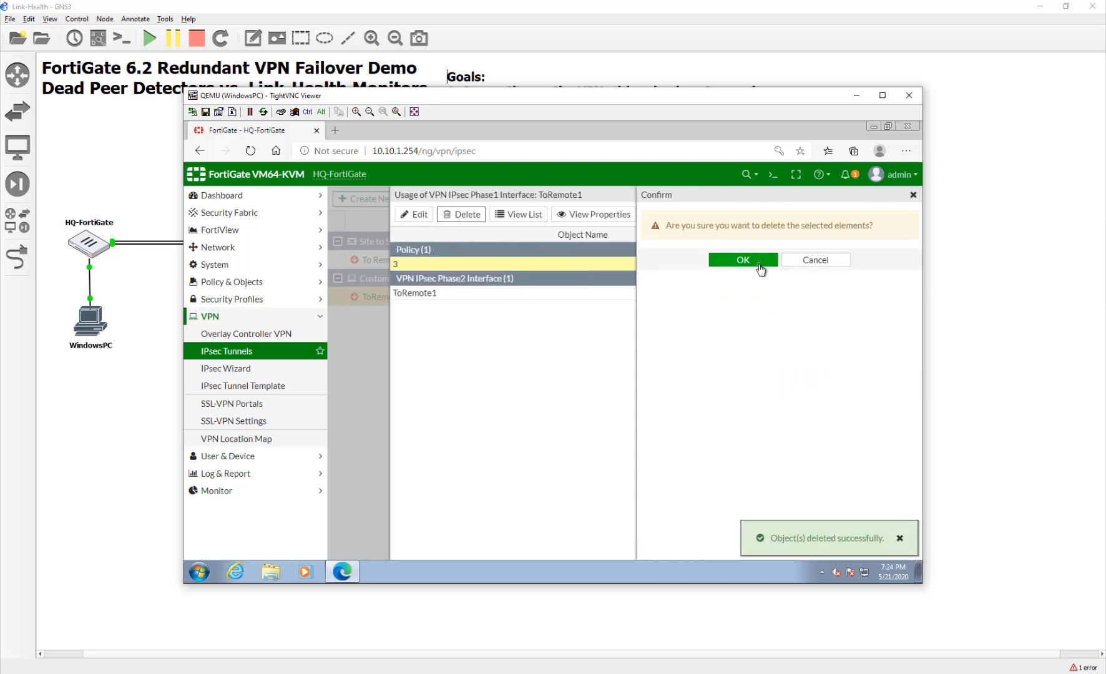
pyautogui.click(752, 259)
# Delete the ToRemote1 phase 2 entry, leaving zero references.
pyautogui.click(469, 265)
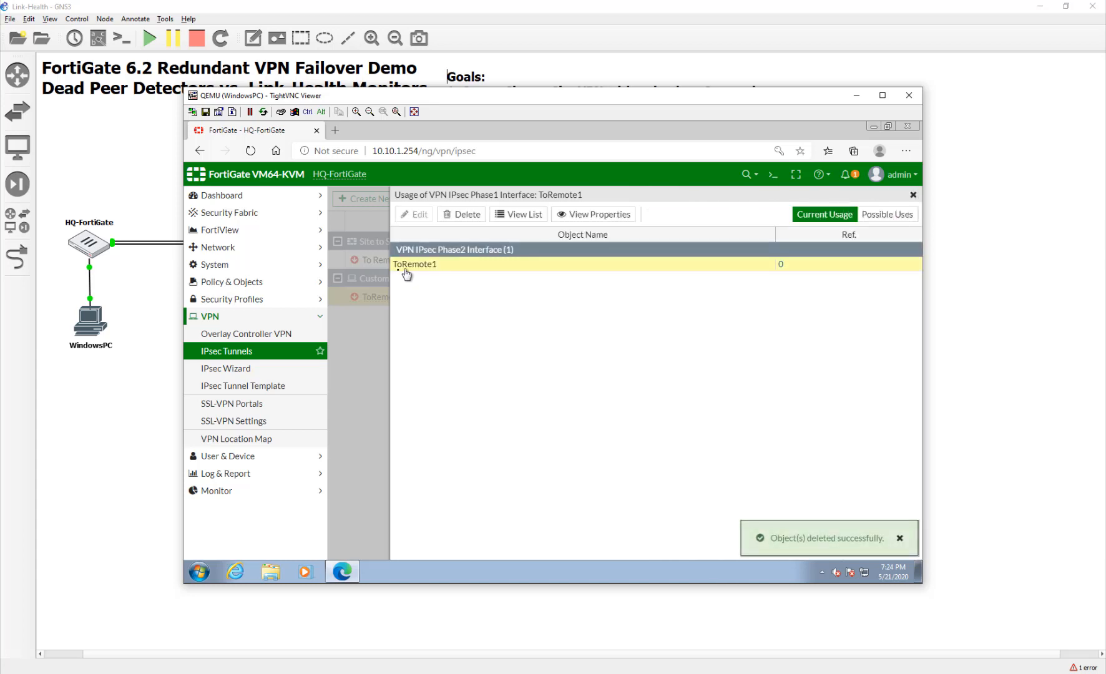
pyautogui.click(453, 216)
pyautogui.click(743, 258)
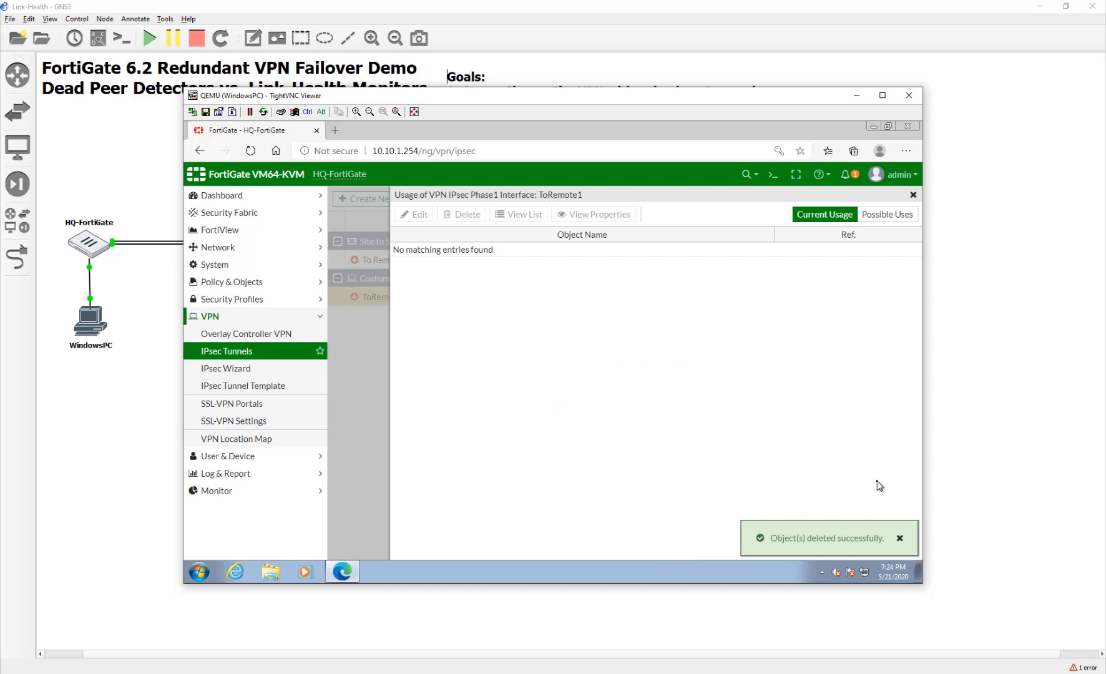
pyautogui.click(913, 196)
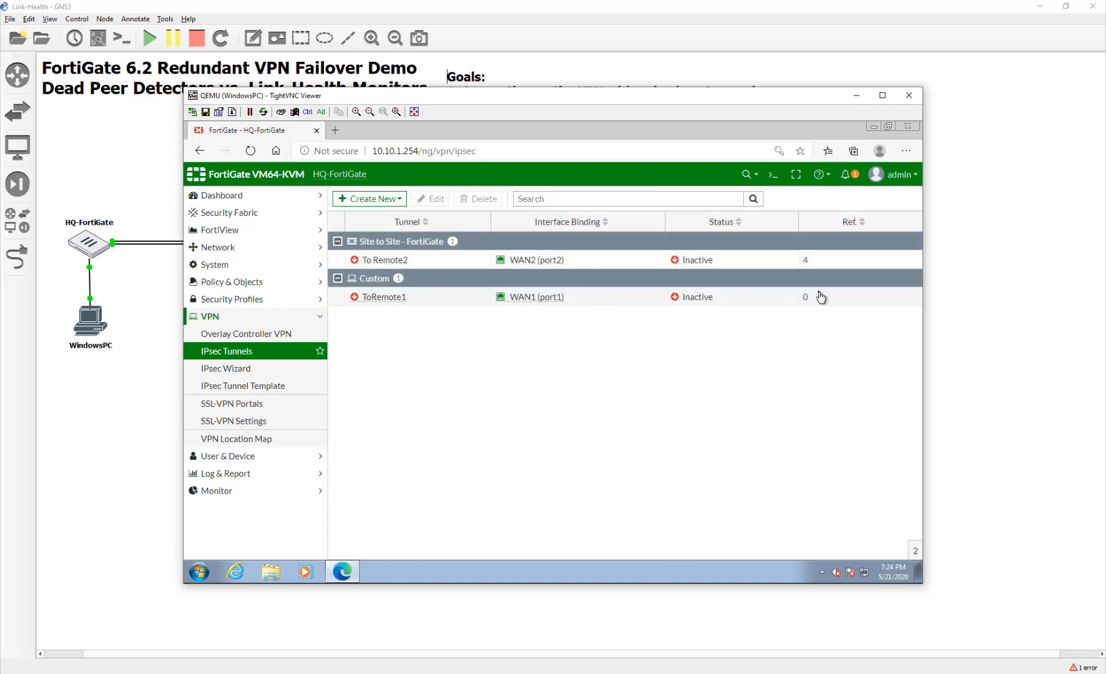
# Delete To Remote2's references: policies 4 and 5 and static route 5.
pyautogui.click(806, 261)
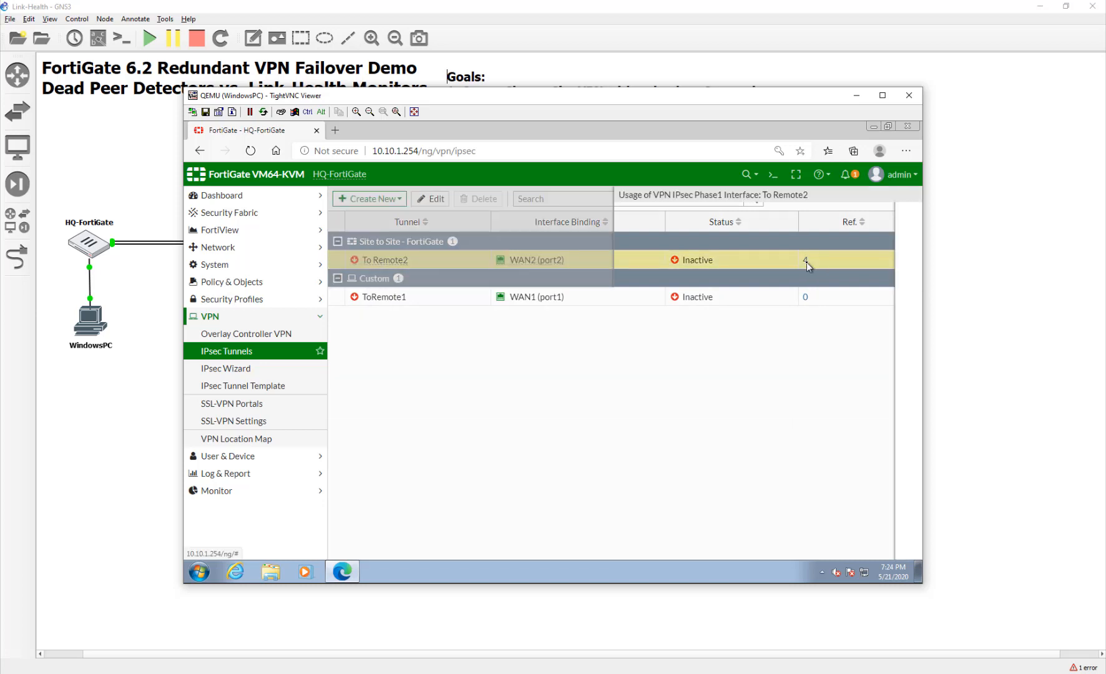
pyautogui.click(462, 265)
pyautogui.keyDown('ctrl'); pyautogui.click(463, 279); pyautogui.keyUp('ctrl')
pyautogui.keyDown('ctrl'); pyautogui.click(468, 305); pyautogui.keyUp('ctrl')
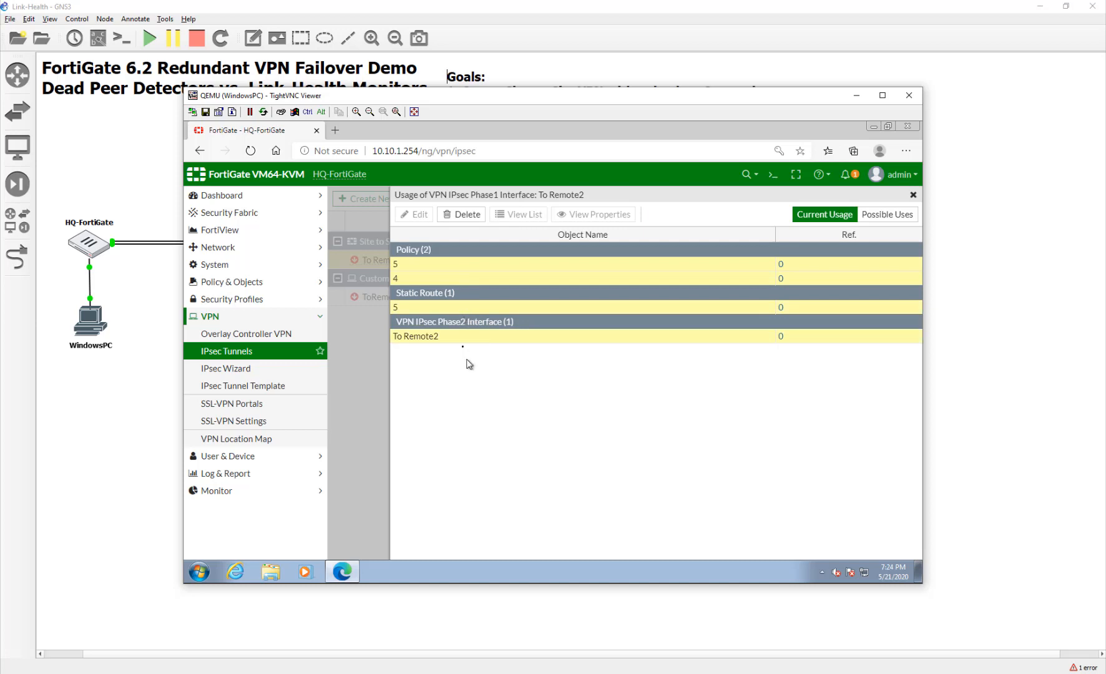
pyautogui.click(467, 218)
pyautogui.click(743, 259)
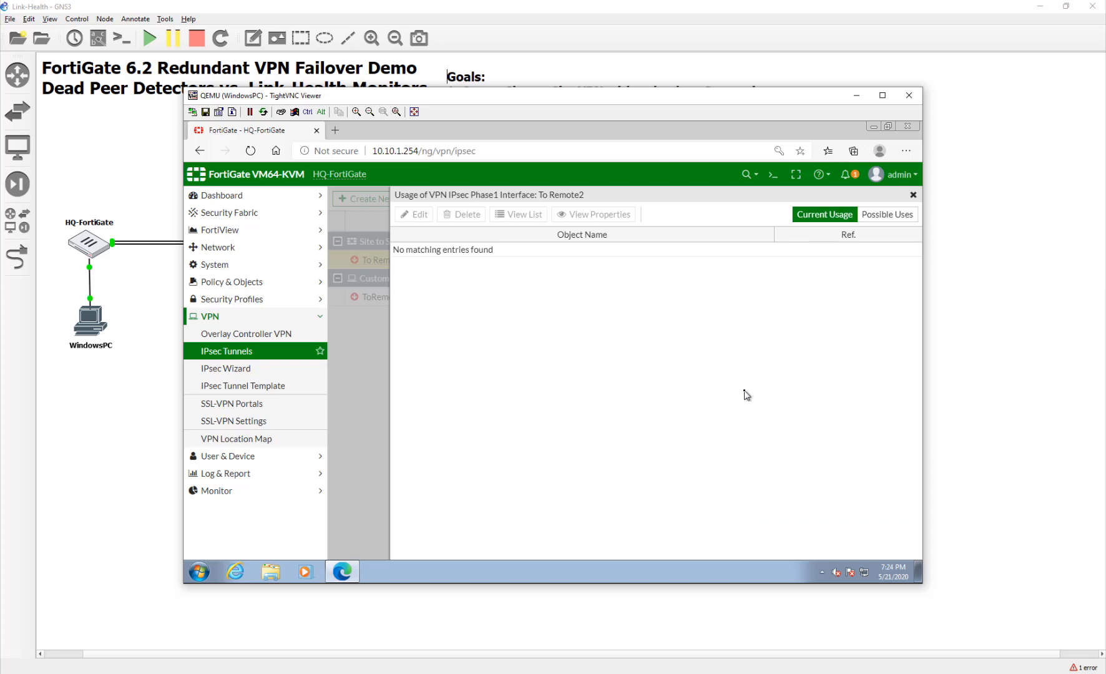
pyautogui.click(913, 195)
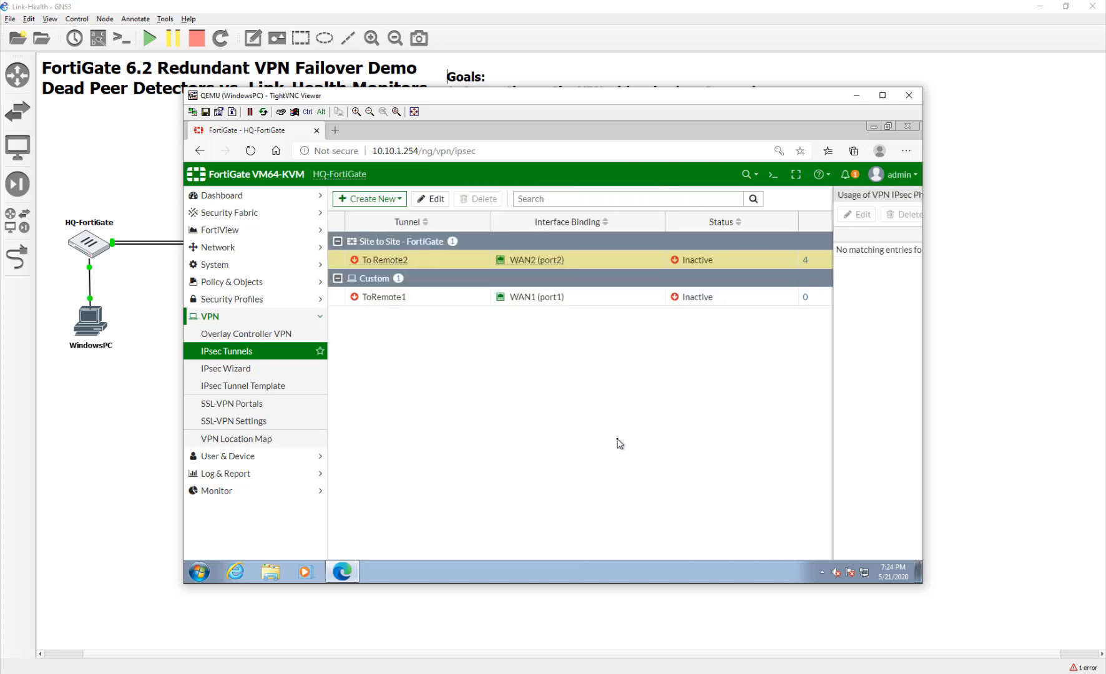
# Delete both the ToRemote1 and To Remote2 tunnels.
pyautogui.click(451, 304)
pyautogui.keyDown('ctrl'); pyautogui.click(452, 261); pyautogui.keyUp('ctrl')
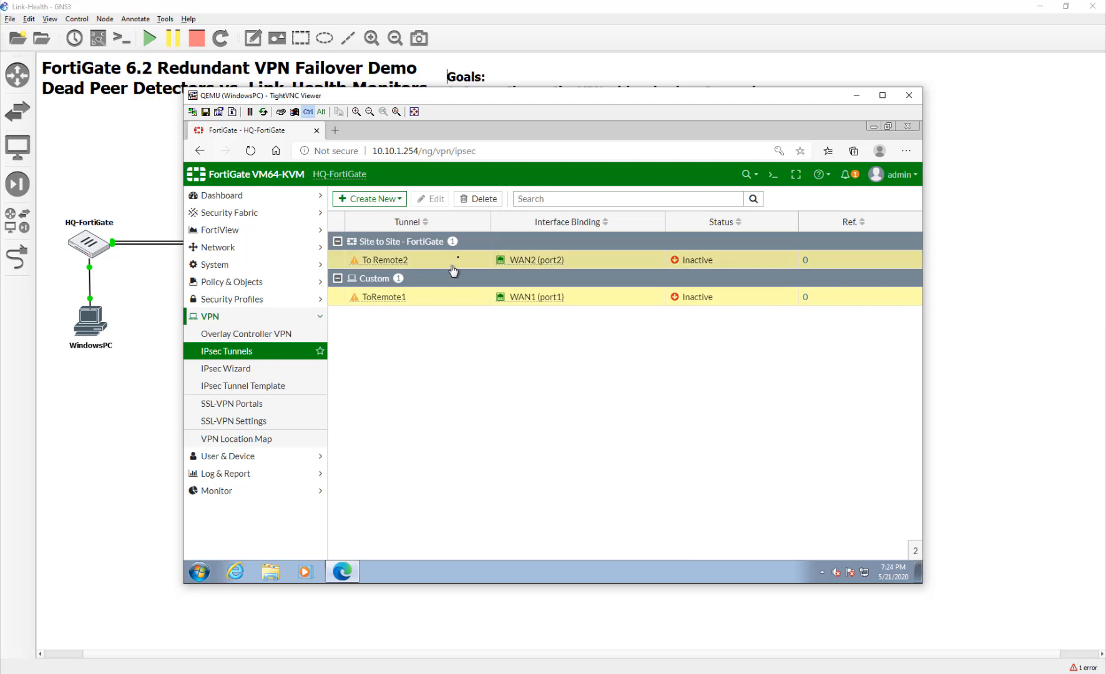
pyautogui.click(474, 201)
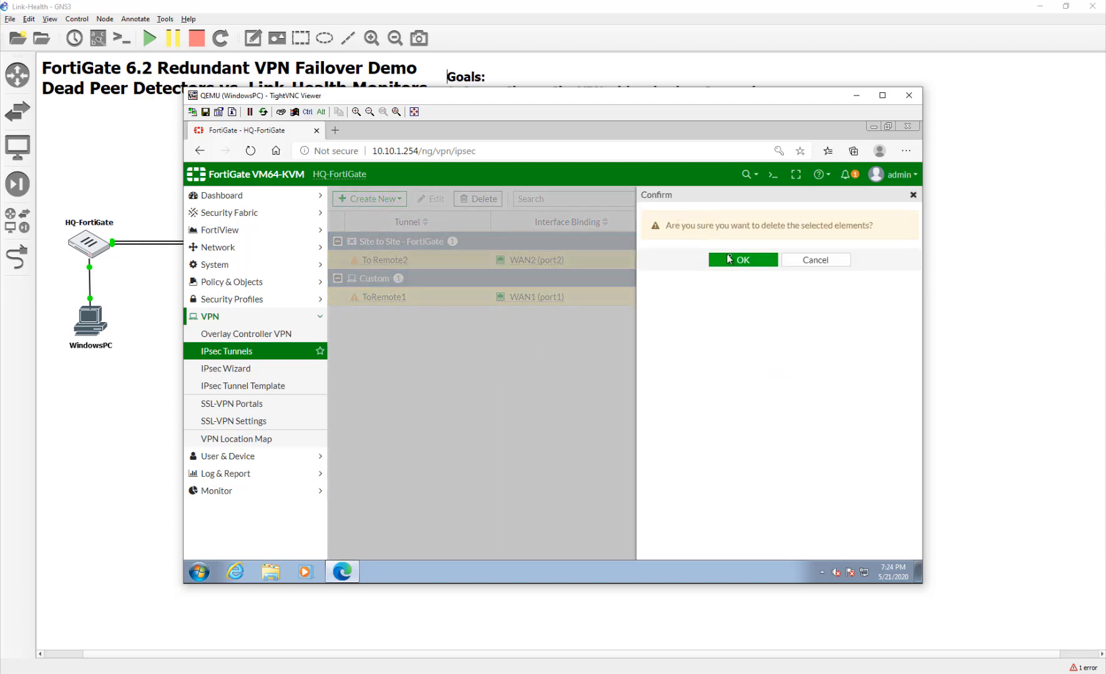
pyautogui.click(727, 256)
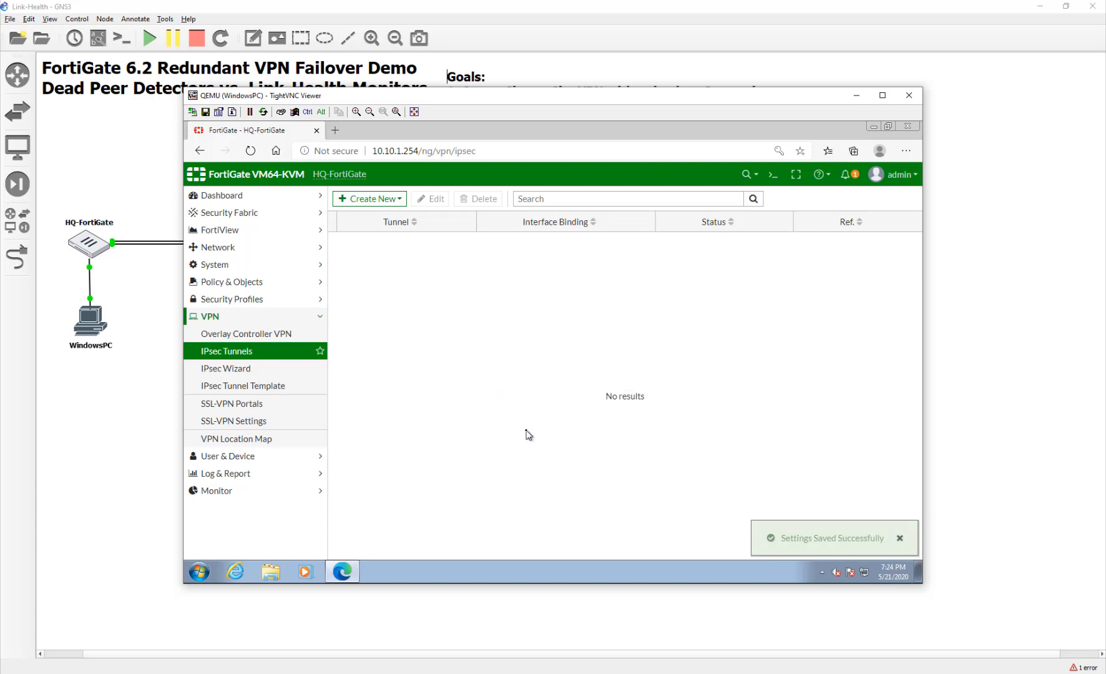
# Reposition the FortiGate viewer window to uncover the GNS3 topology and Goals list.
pyautogui.moveTo(474, 100); pyautogui.dragTo(506, 118)
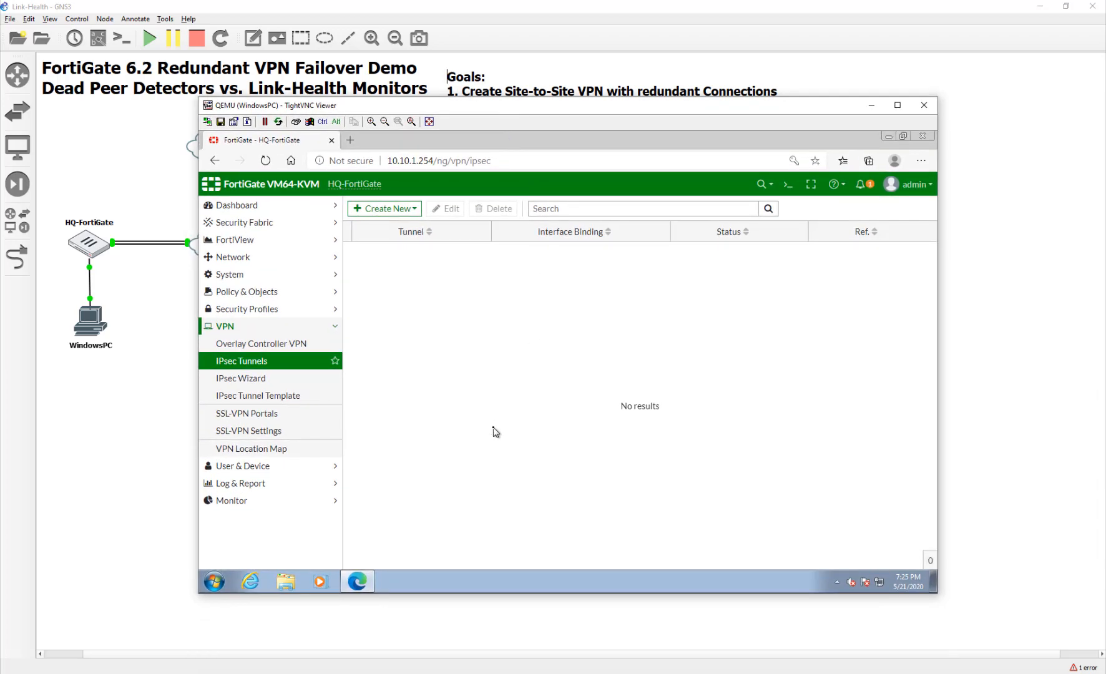
pyautogui.moveTo(528, 101); pyautogui.dragTo(523, 70)
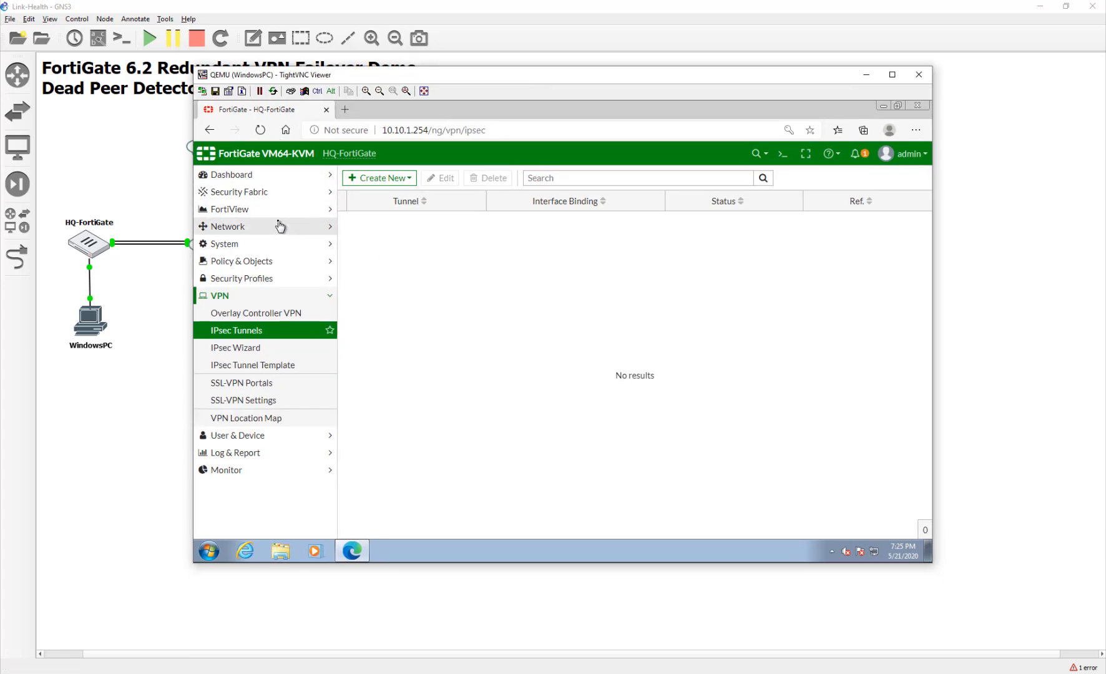
pyautogui.moveTo(300, 75); pyautogui.dragTo(526, 243)
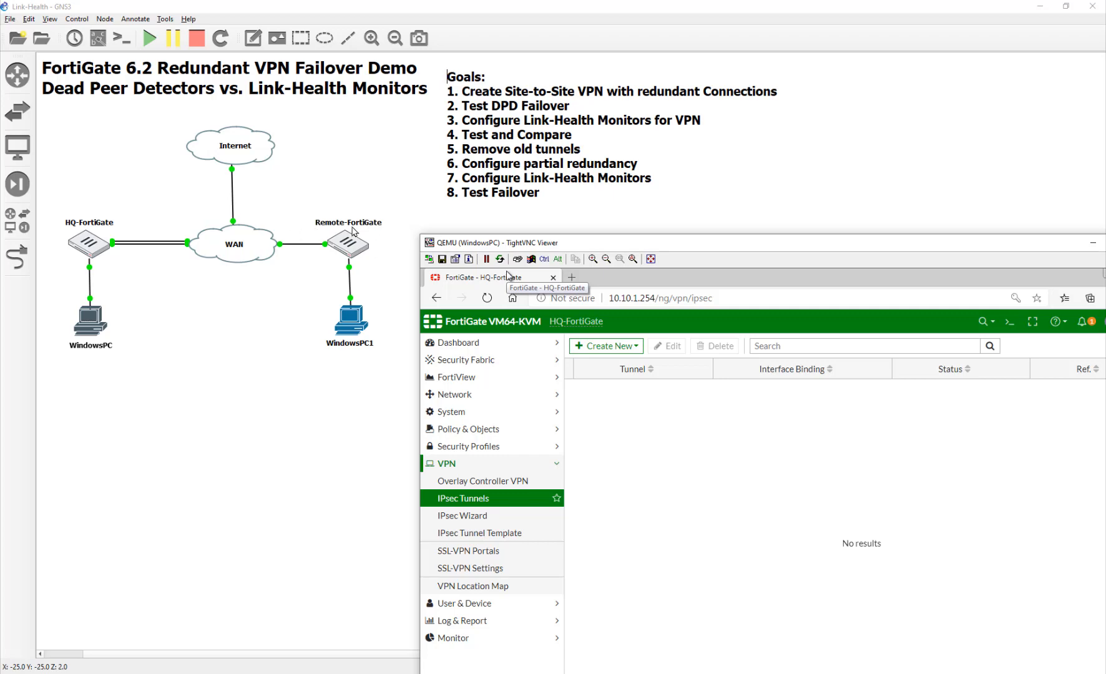
pyautogui.moveTo(584, 247); pyautogui.dragTo(335, 108)
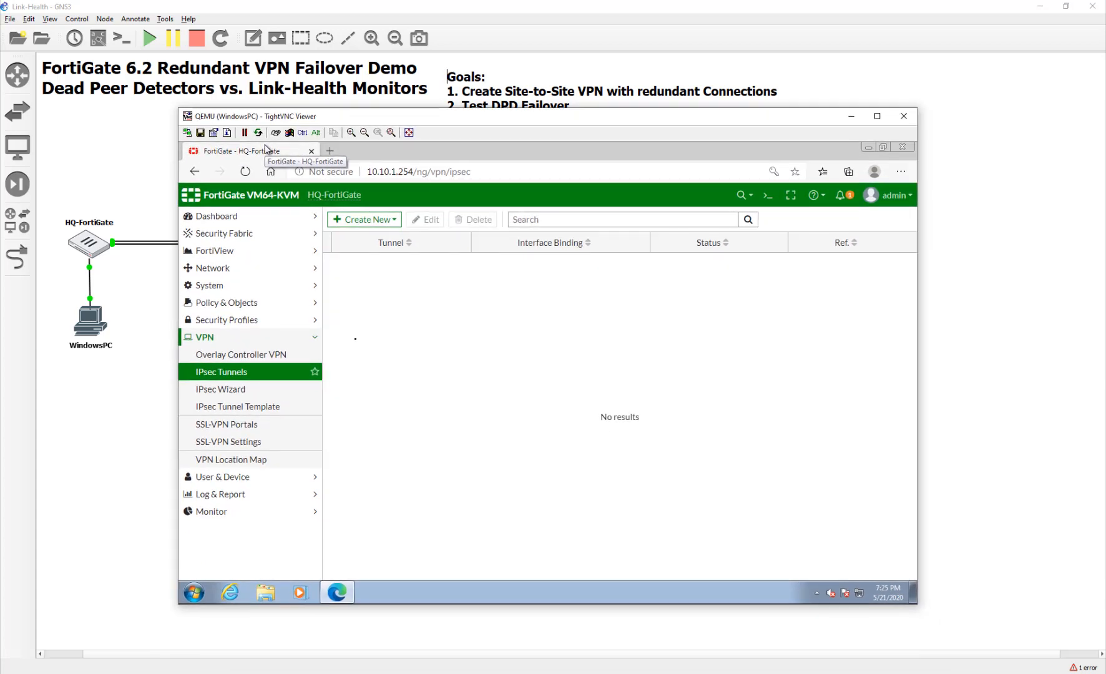
# Start a new IPsec Wizard VPN named ToRemote1.
pyautogui.click(278, 392)
pyautogui.click(439, 261)
pyautogui.write('ToRemote1')
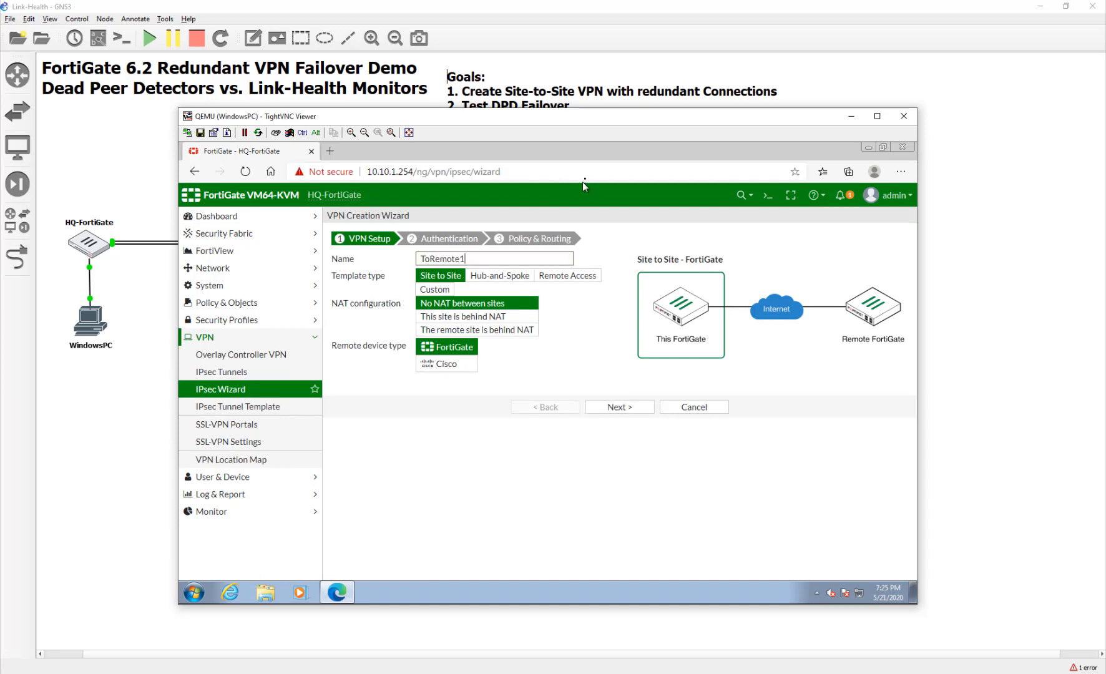
pyautogui.click(620, 407)
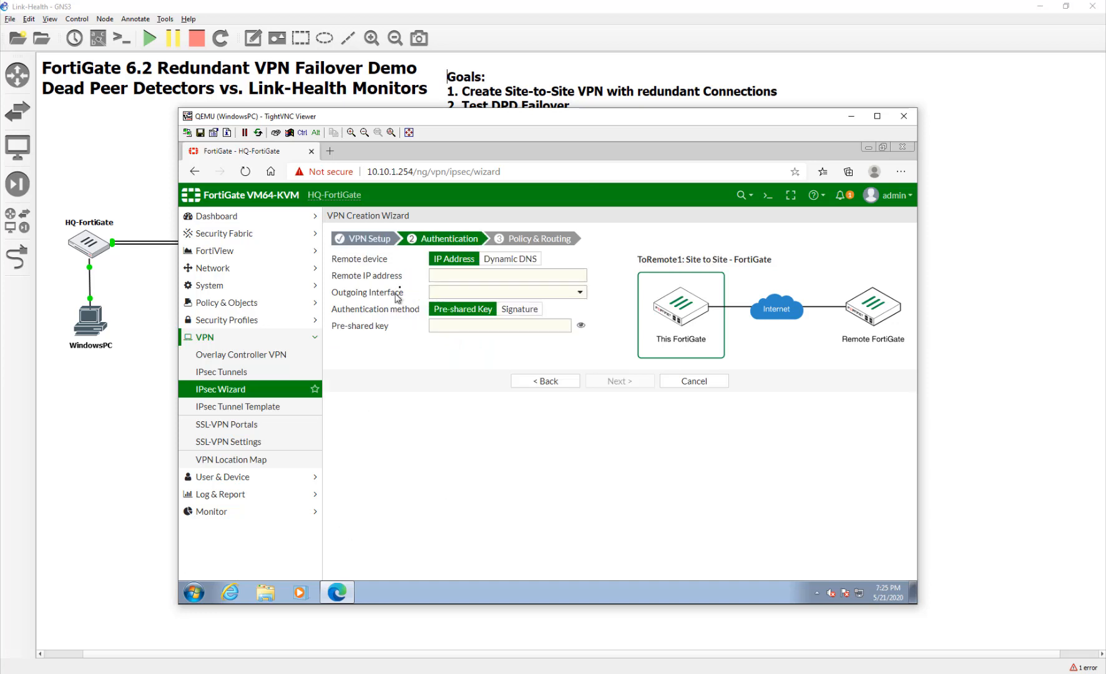
# Set remote IP 10.200.3.1 over WAN1 (port1) and enter the pre-shared key.
pyautogui.click(450, 275)
pyautogui.write('10')
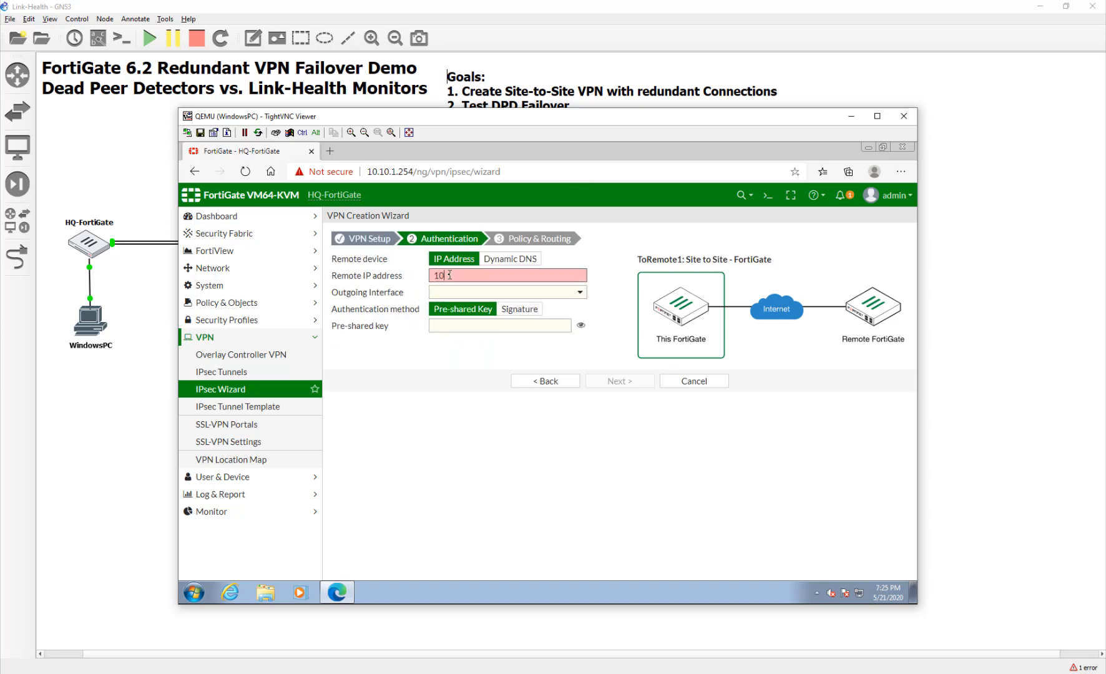
pyautogui.write('.200.3.1')
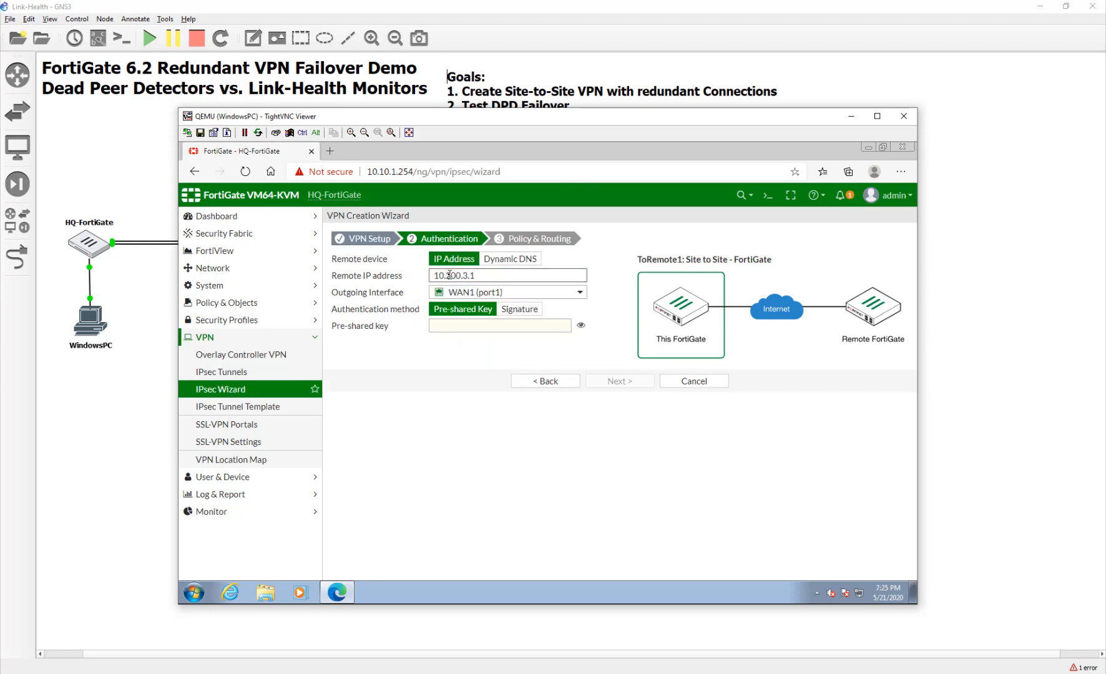
pyautogui.click(513, 323)
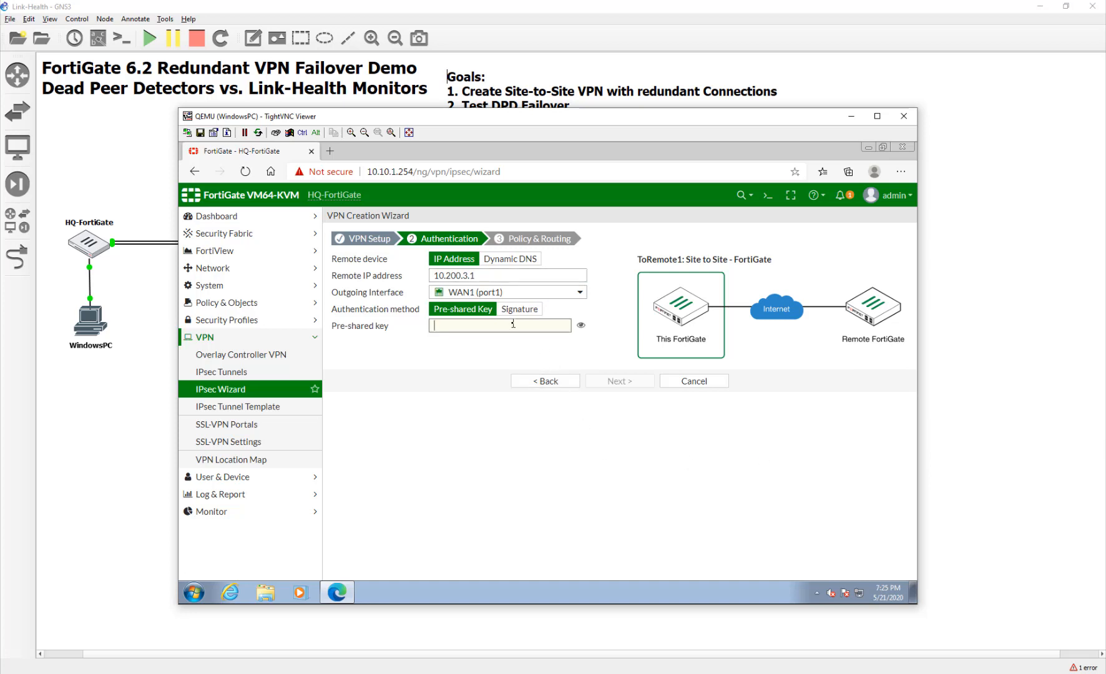
pyautogui.write('fortine')
pyautogui.click(582, 329)
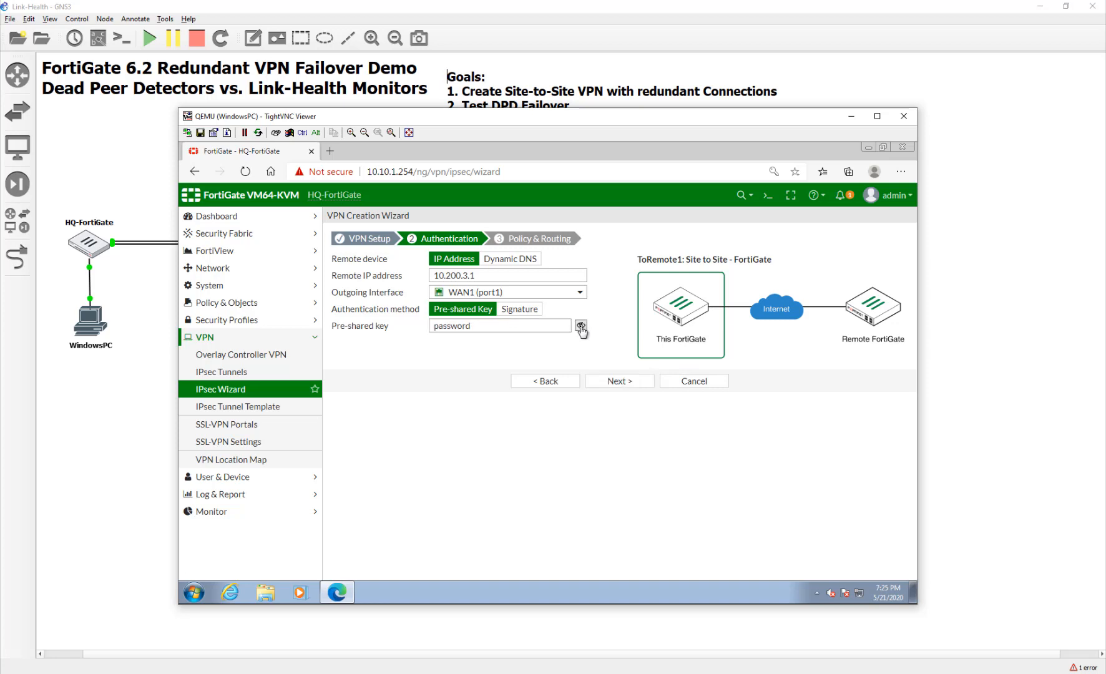
pyautogui.click(582, 329)
pyautogui.click(593, 385)
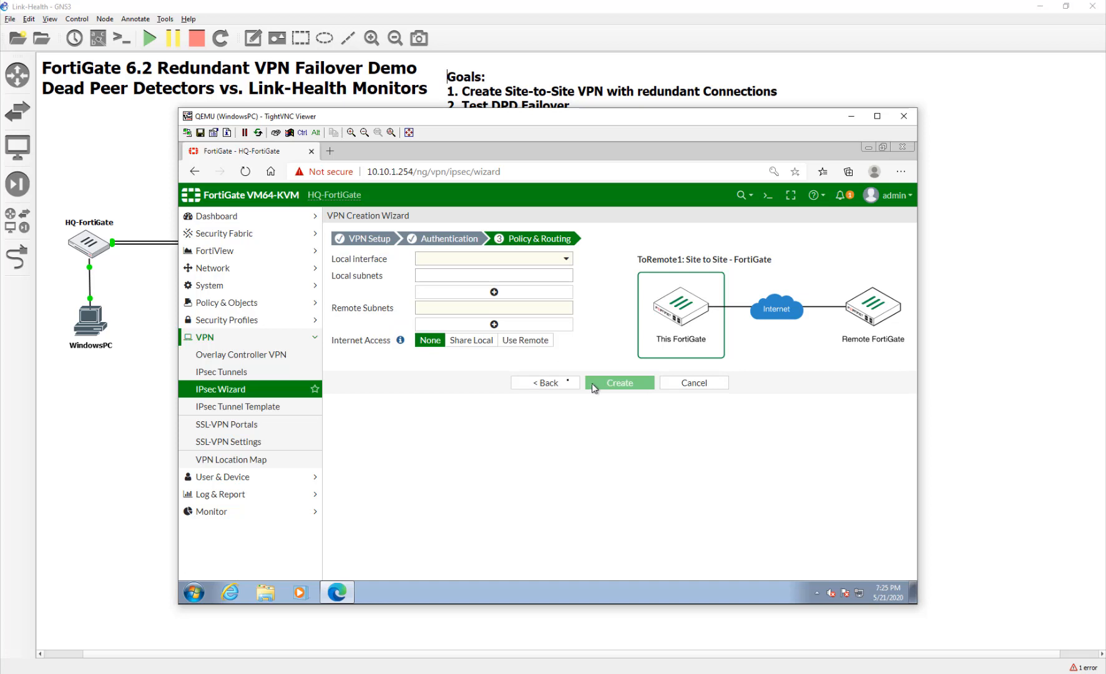
# Set local interface LAN (port3) and remote subnet 10.20.1.0/24, then create the ToRemote1 tunnel.
pyautogui.click(495, 258)
pyautogui.click(491, 293)
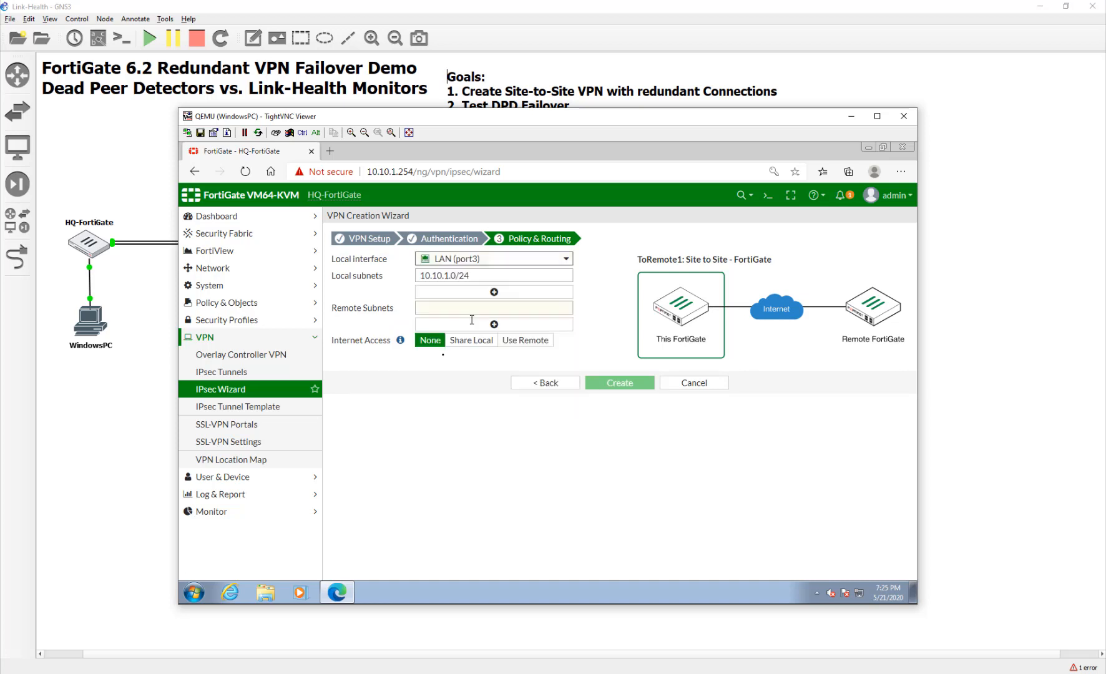
pyautogui.click(433, 308)
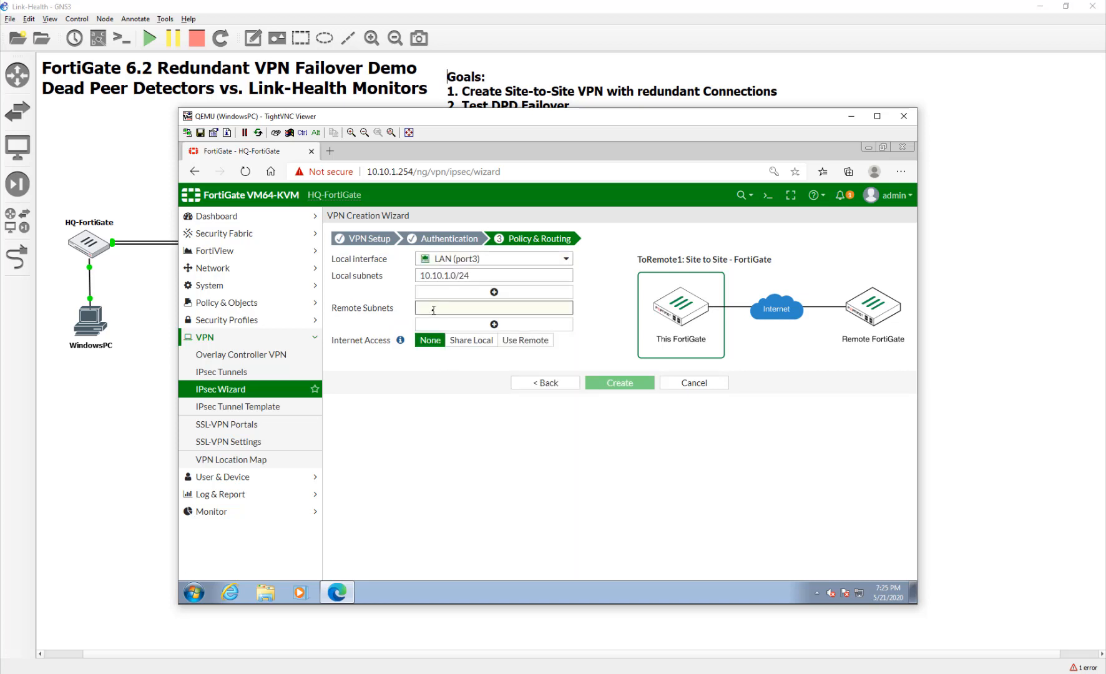
pyautogui.write('10.20.')
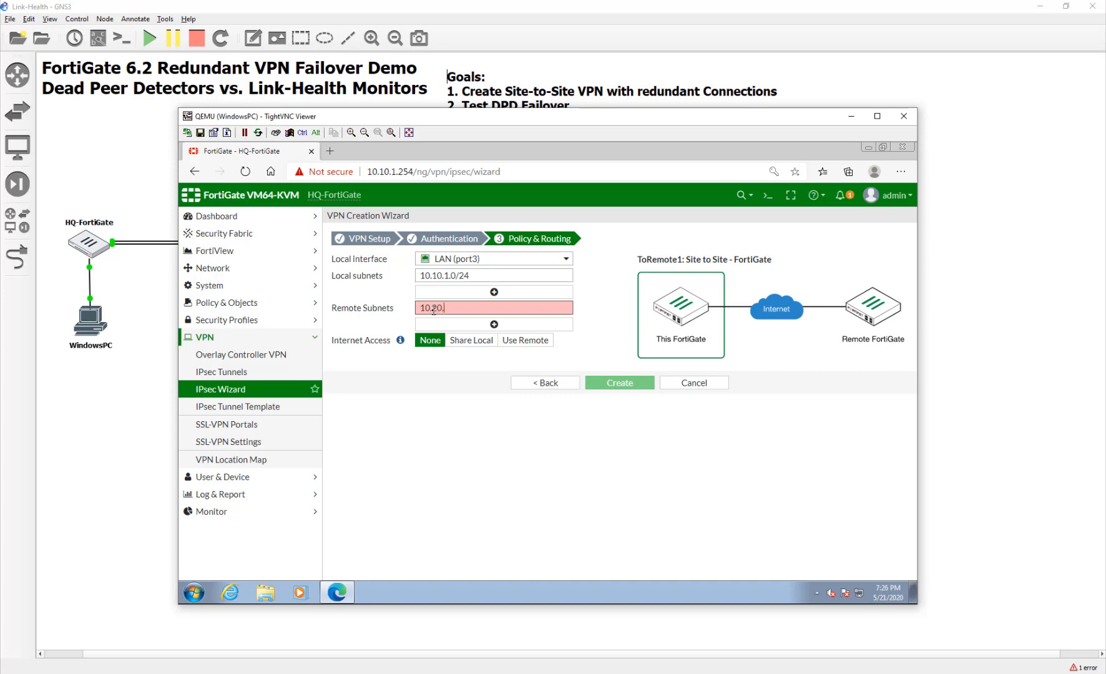
pyautogui.write('1.0/24')
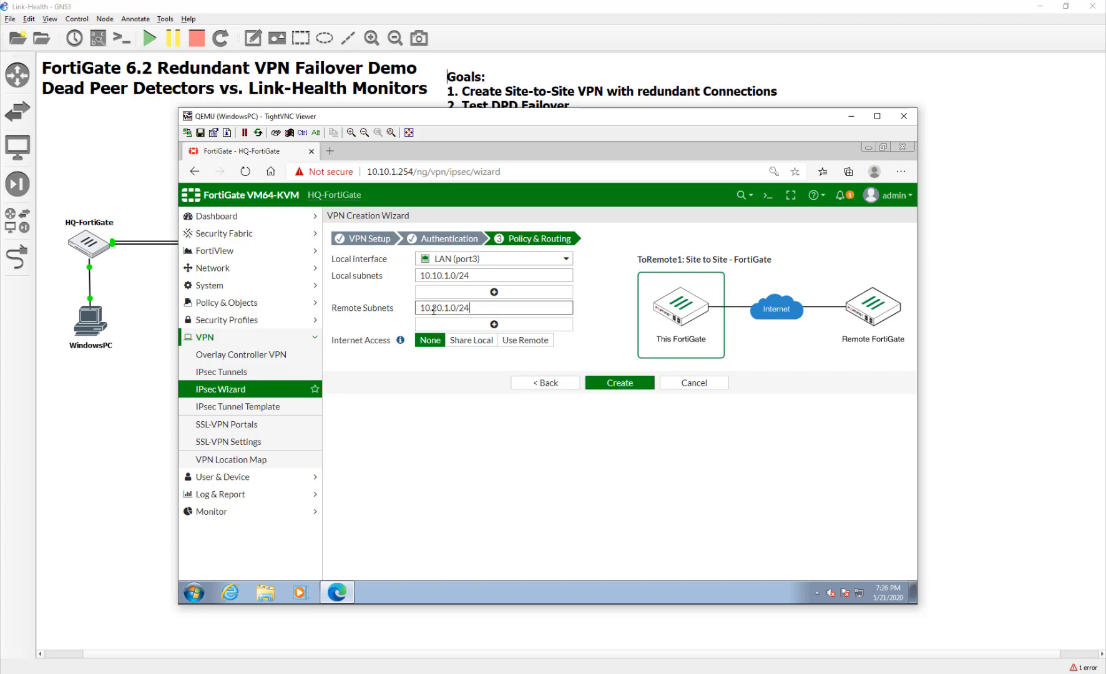
pyautogui.click(618, 383)
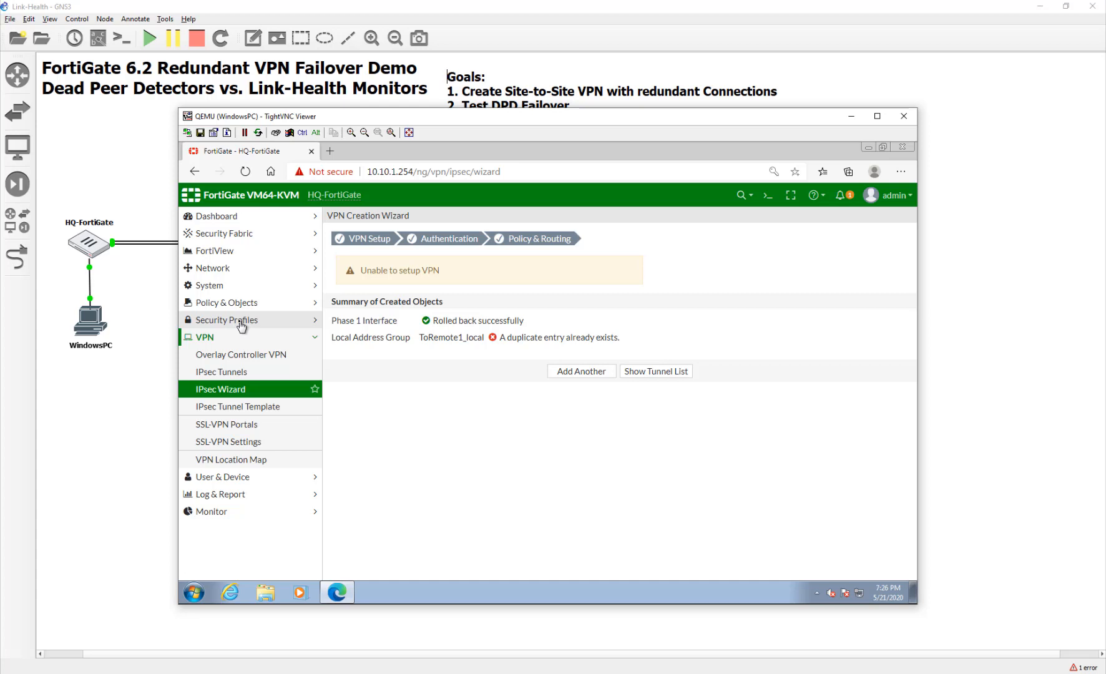
# In Addresses, delete the four ToRemote1 and To Remote2 local/remote address groups.
pyautogui.click(237, 483)
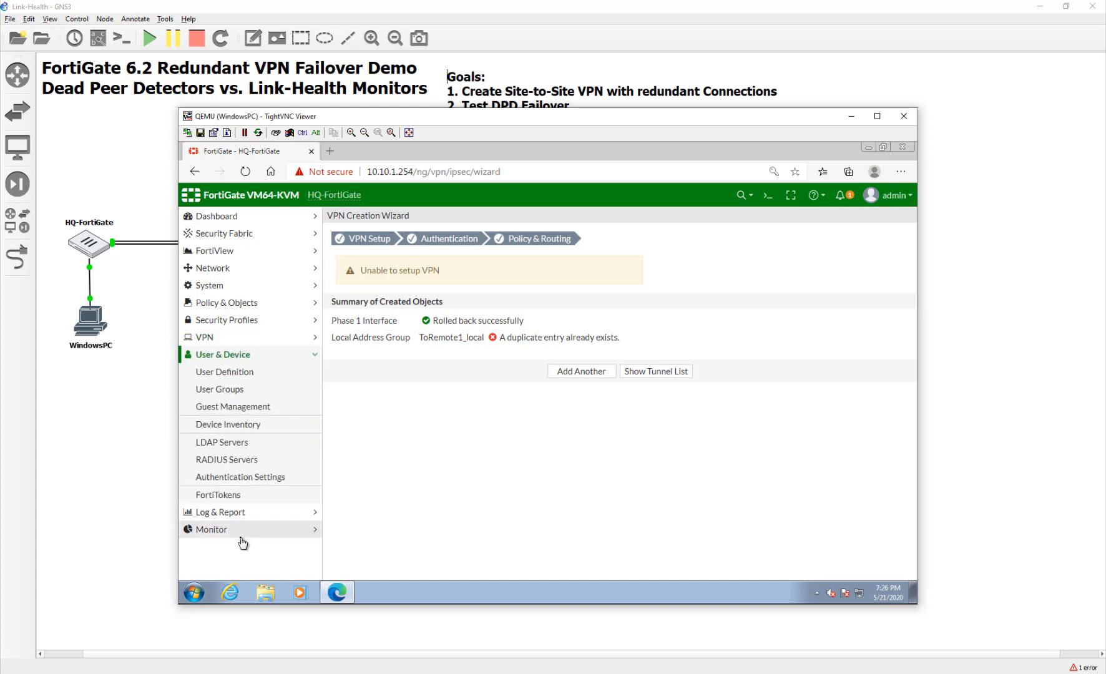
pyautogui.click(227, 306)
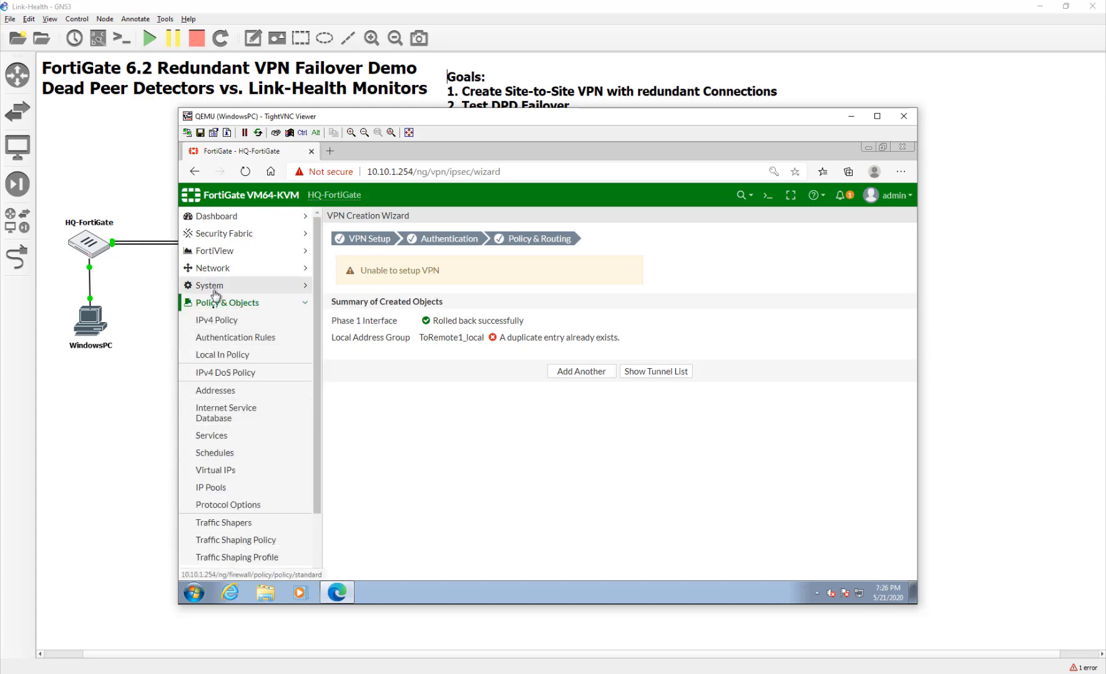
pyautogui.click(220, 391)
pyautogui.click(332, 281)
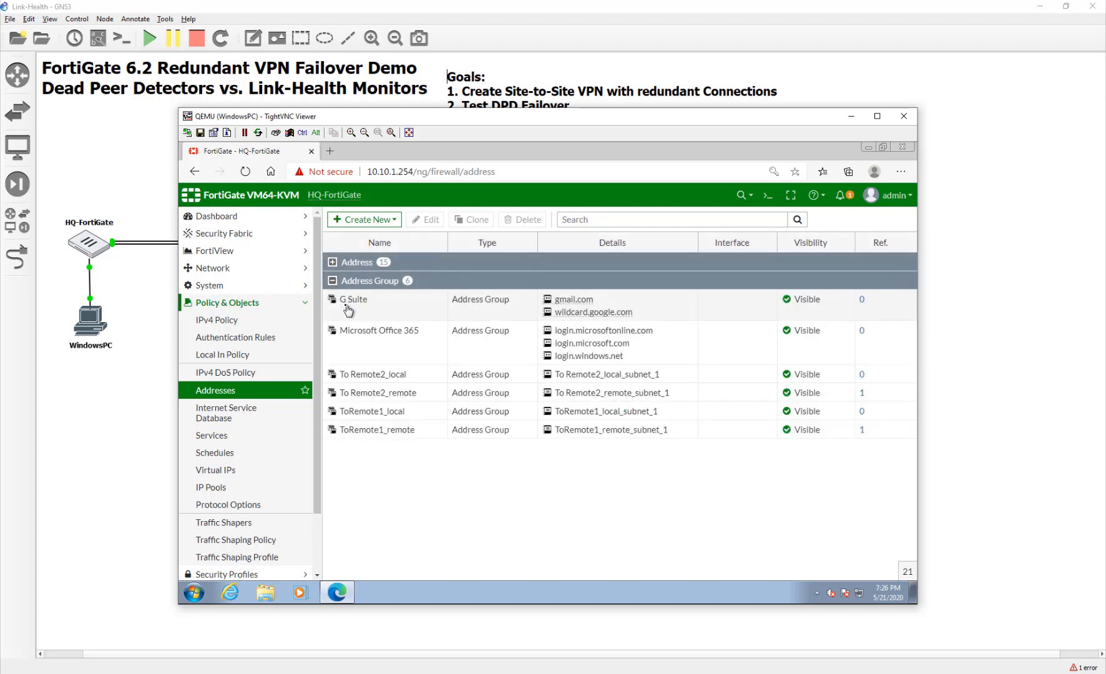
pyautogui.click(372, 391)
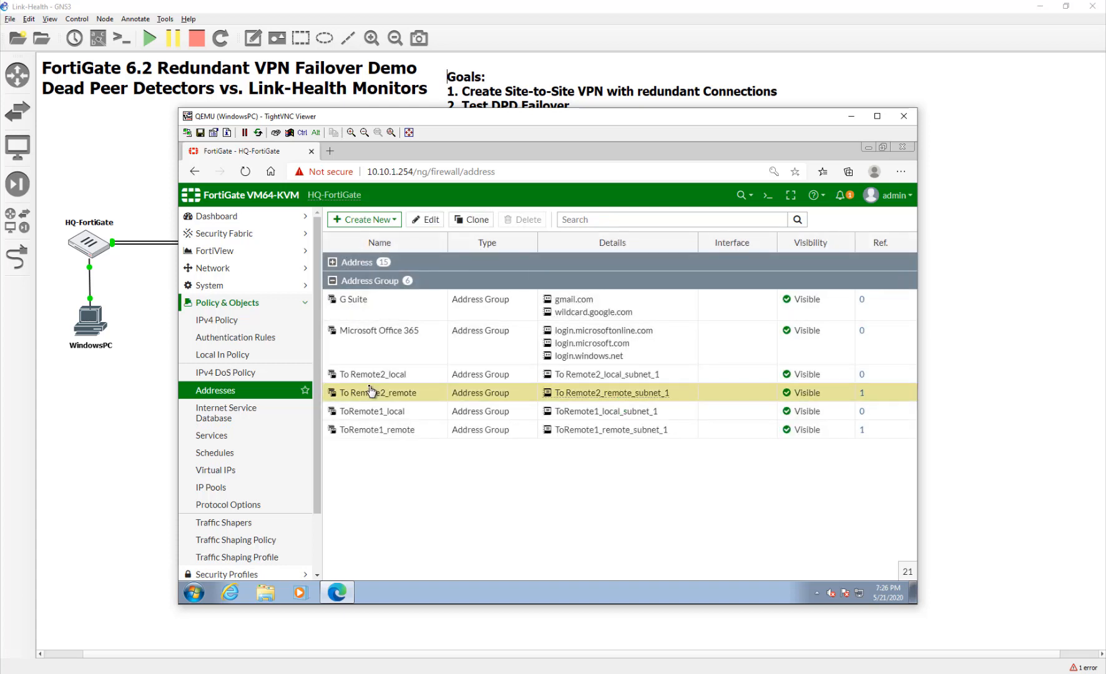
pyautogui.keyDown('ctrl'); pyautogui.click(382, 410); pyautogui.keyUp('ctrl')
pyautogui.keyDown('ctrl'); pyautogui.click(378, 428); pyautogui.keyUp('ctrl')
pyautogui.keyDown('ctrl'); pyautogui.click(383, 378); pyautogui.keyUp('ctrl')
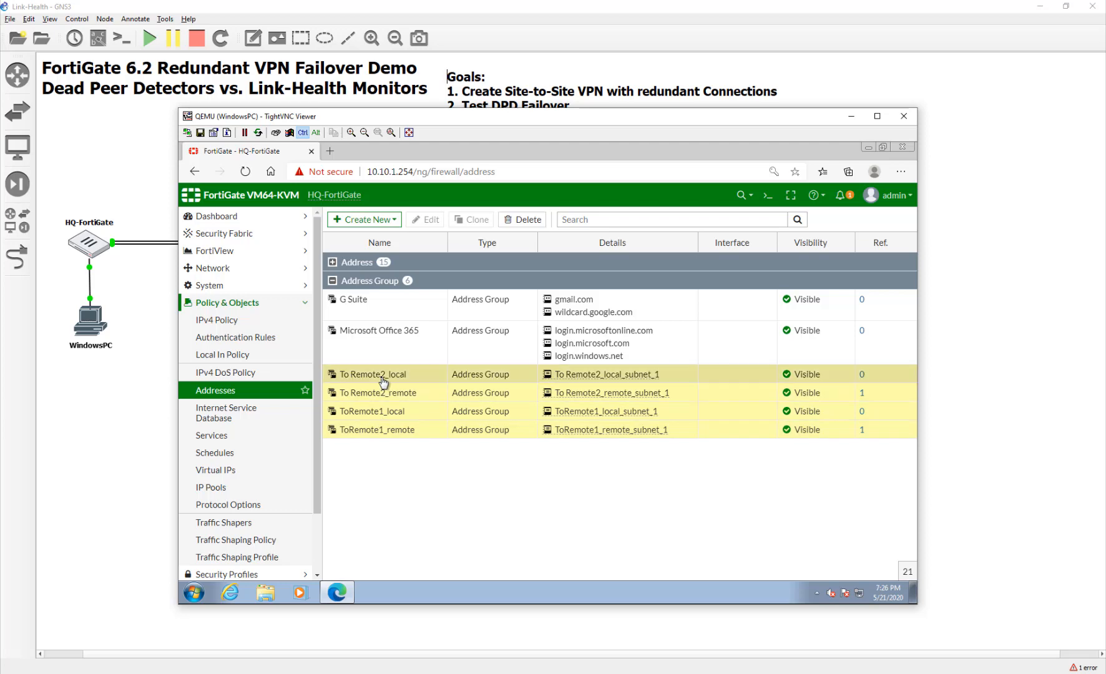
pyautogui.rightClick(382, 377)
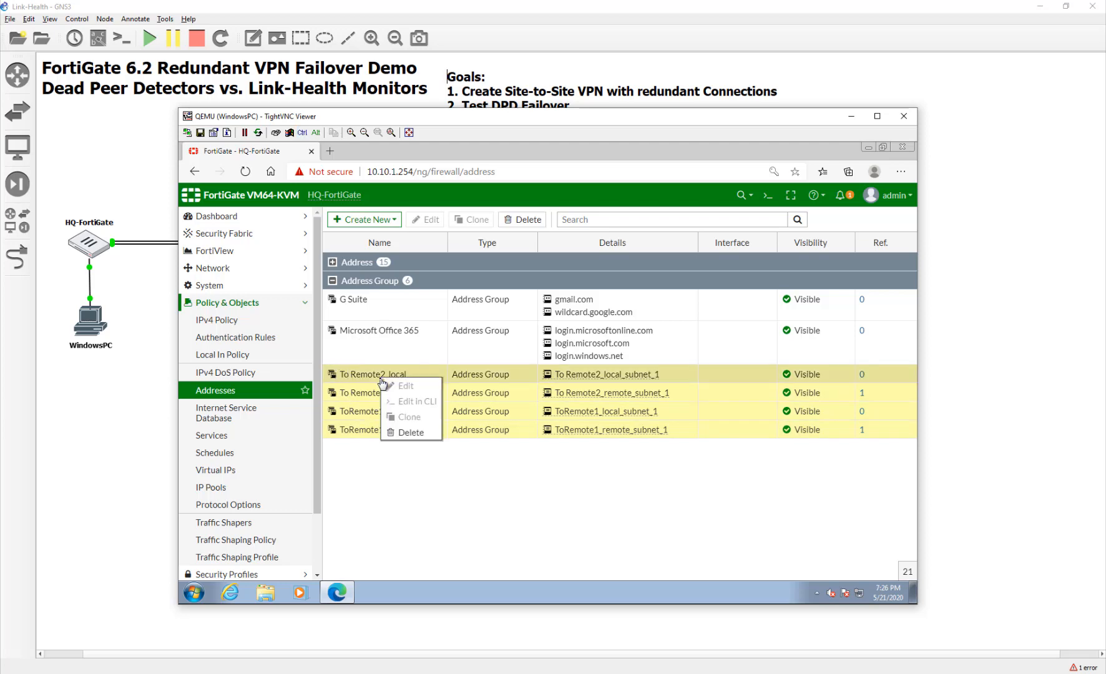
pyautogui.click(407, 433)
pyautogui.click(738, 295)
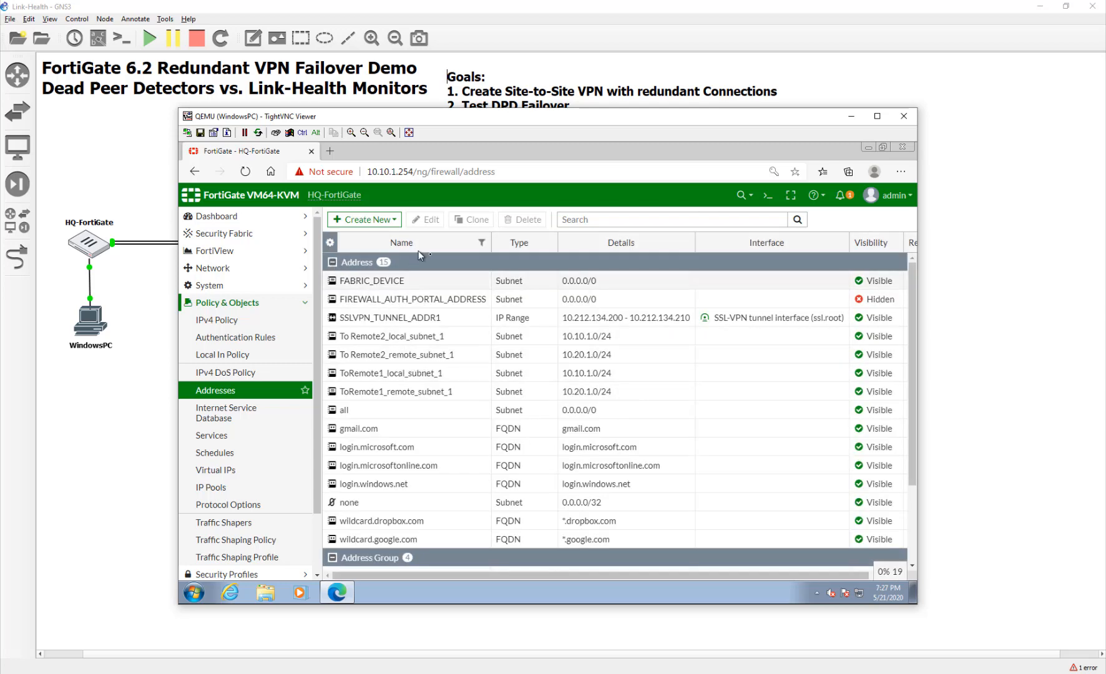
# Request deletion of the four ToRemote subnet addresses and the two remote groups.
pyautogui.click(374, 336)
pyautogui.keyDown('ctrl'); pyautogui.click(369, 355); pyautogui.keyUp('ctrl')
pyautogui.keyDown('ctrl'); pyautogui.click(374, 373); pyautogui.keyUp('ctrl')
pyautogui.keyDown('ctrl'); pyautogui.click(379, 391); pyautogui.keyUp('ctrl')
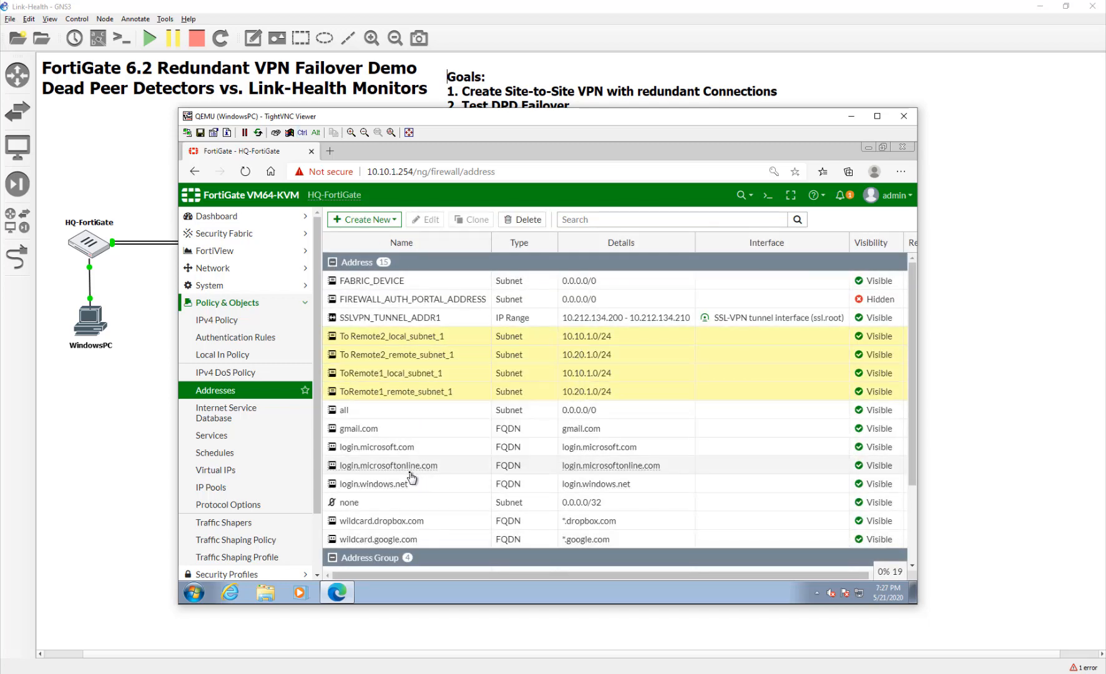
pyautogui.scroll(-2, 412, 478)
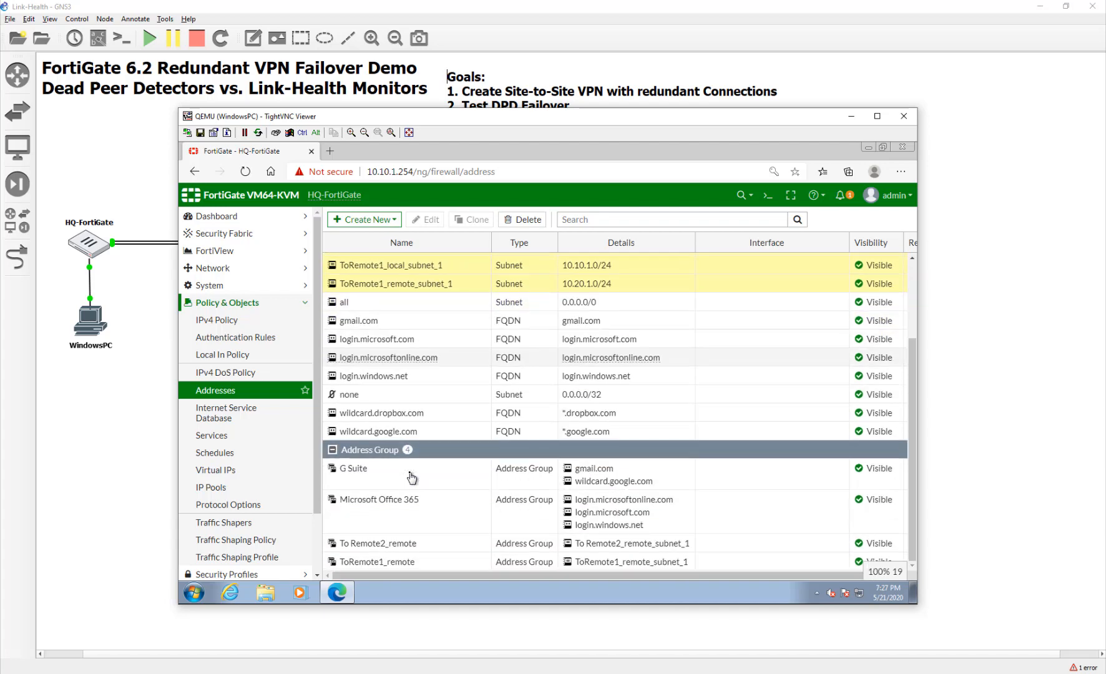
pyautogui.keyDown('ctrl'); pyautogui.click(409, 543); pyautogui.keyUp('ctrl')
pyautogui.keyDown('ctrl'); pyautogui.click(411, 563); pyautogui.keyUp('ctrl')
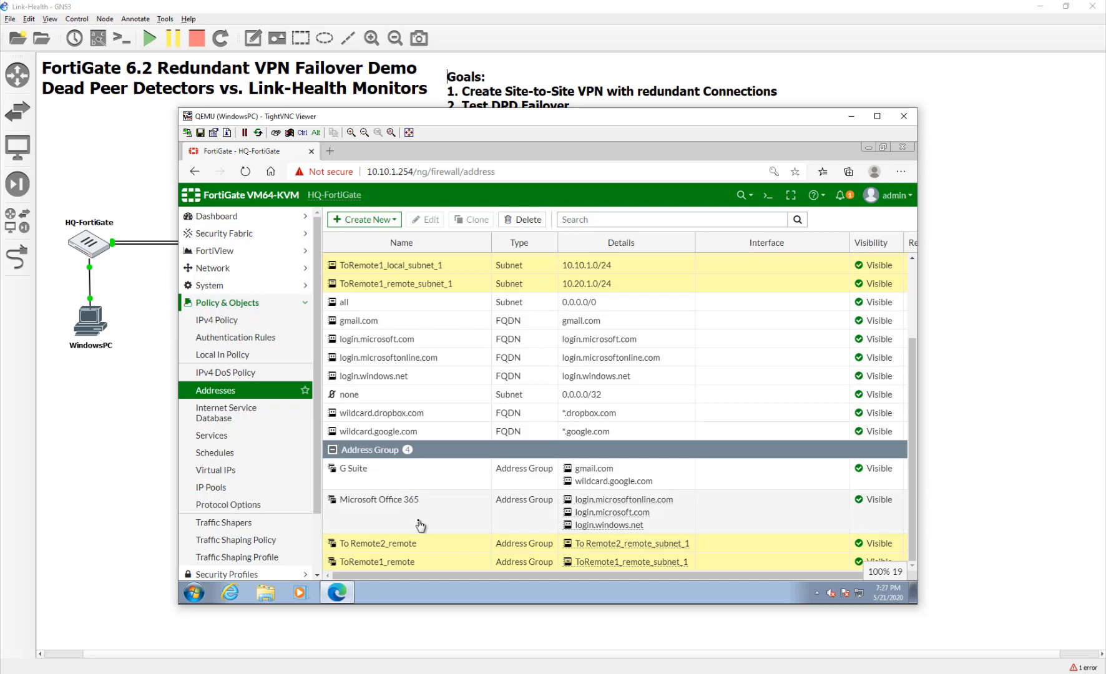
pyautogui.scroll(3, 416, 499)
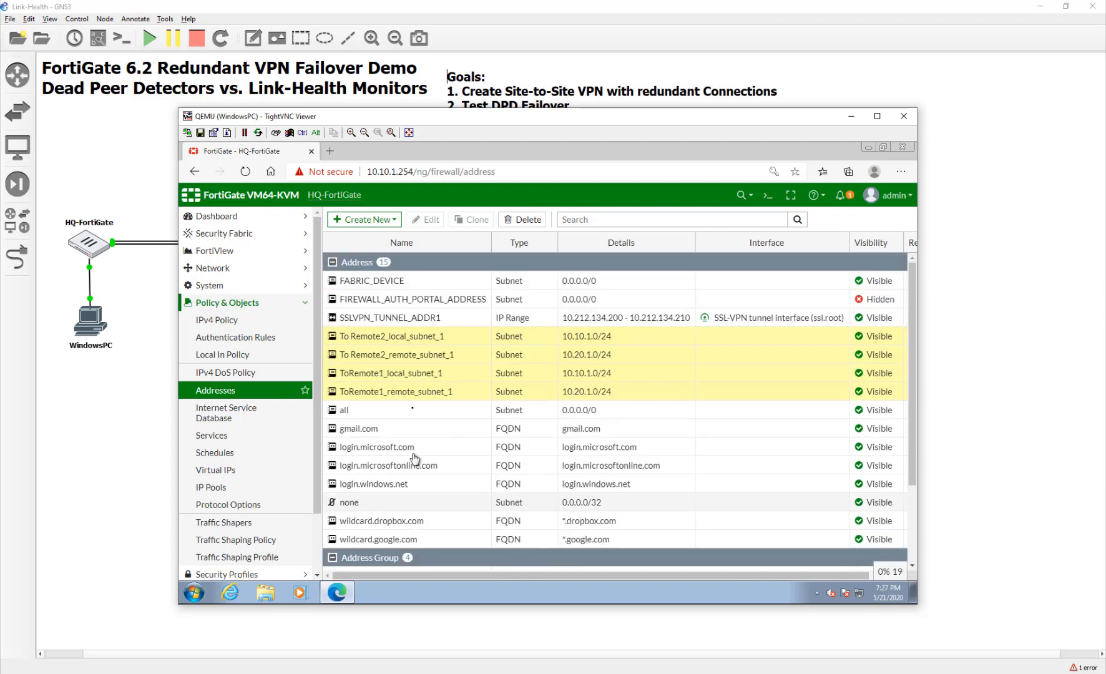
pyautogui.rightClick(415, 362)
pyautogui.click(443, 416)
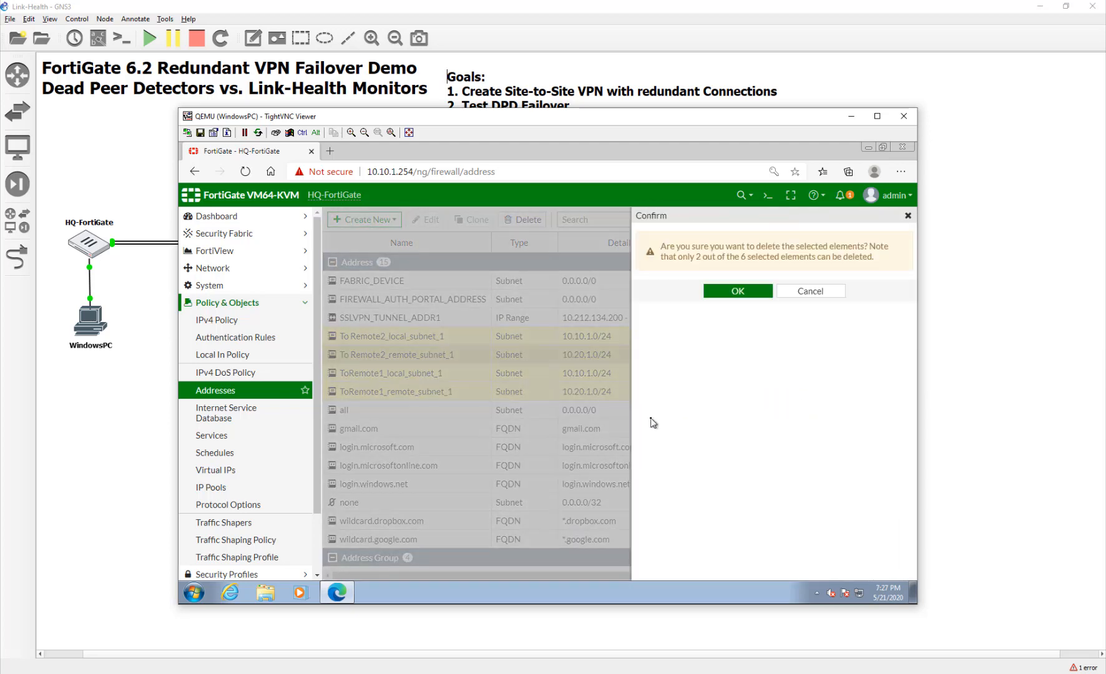
# Confirm deleting the two removable local subnet addresses.
pyautogui.click(737, 298)
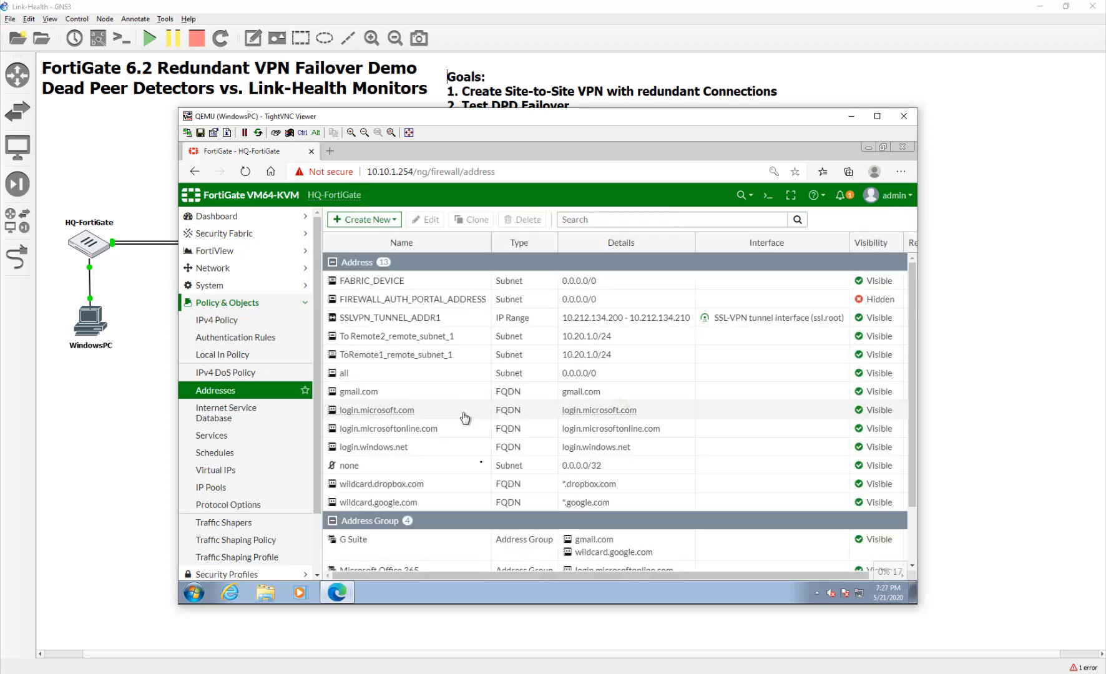
pyautogui.scroll(-3, 478, 468)
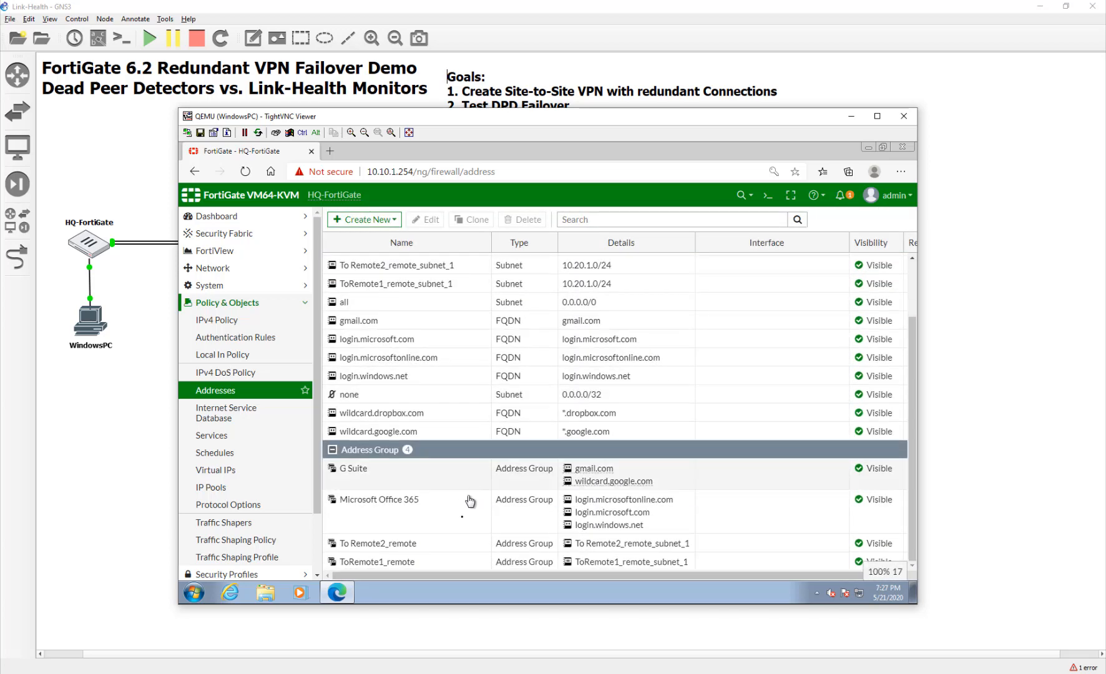
pyautogui.keyDown('ctrl'); pyautogui.click(455, 560); pyautogui.keyUp('ctrl')
pyautogui.rightClick(455, 560)
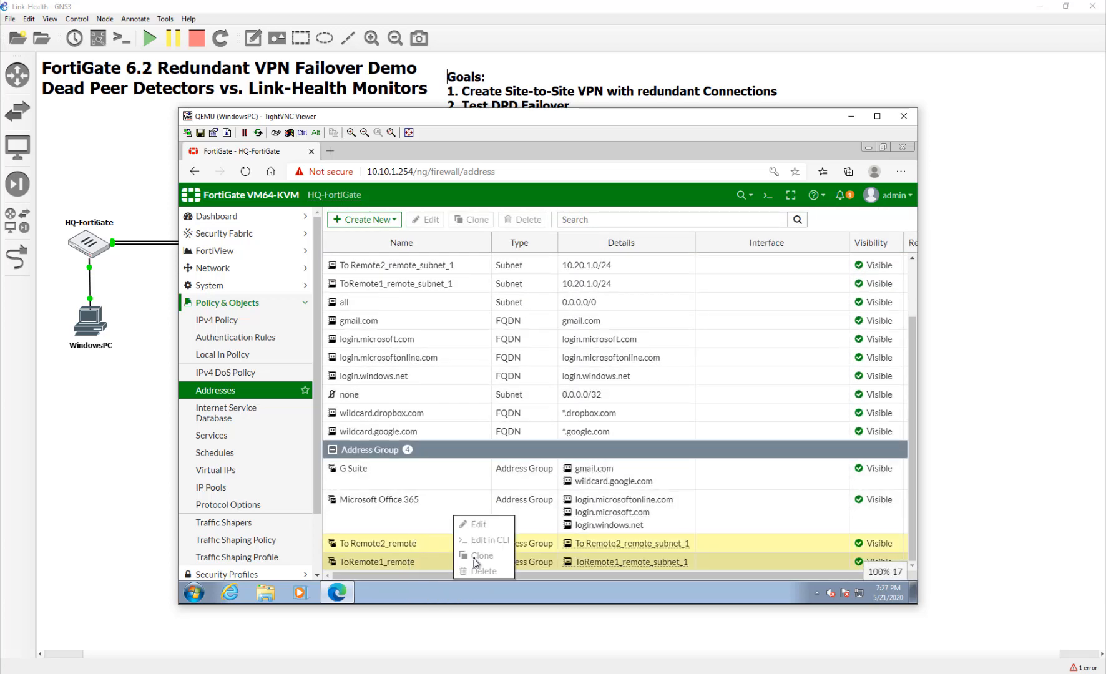
pyautogui.click(430, 567)
pyautogui.moveTo(442, 576); pyautogui.dragTo(693, 574)
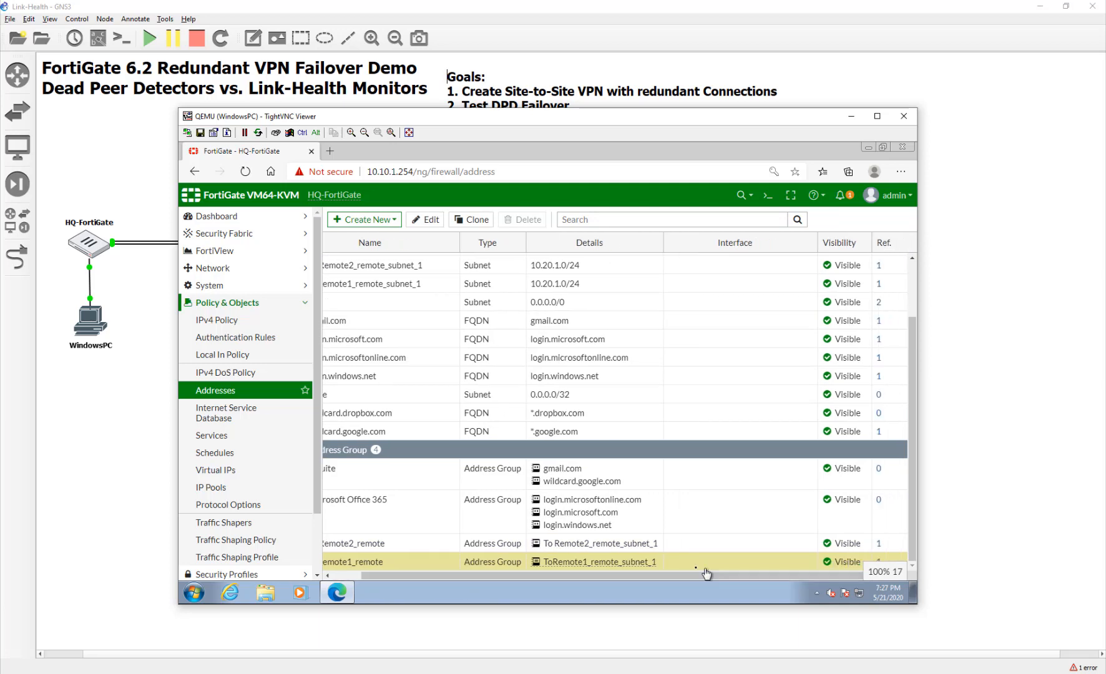
# Delete the static route that references the To Remote2_remote group.
pyautogui.click(879, 545)
pyautogui.click(494, 286)
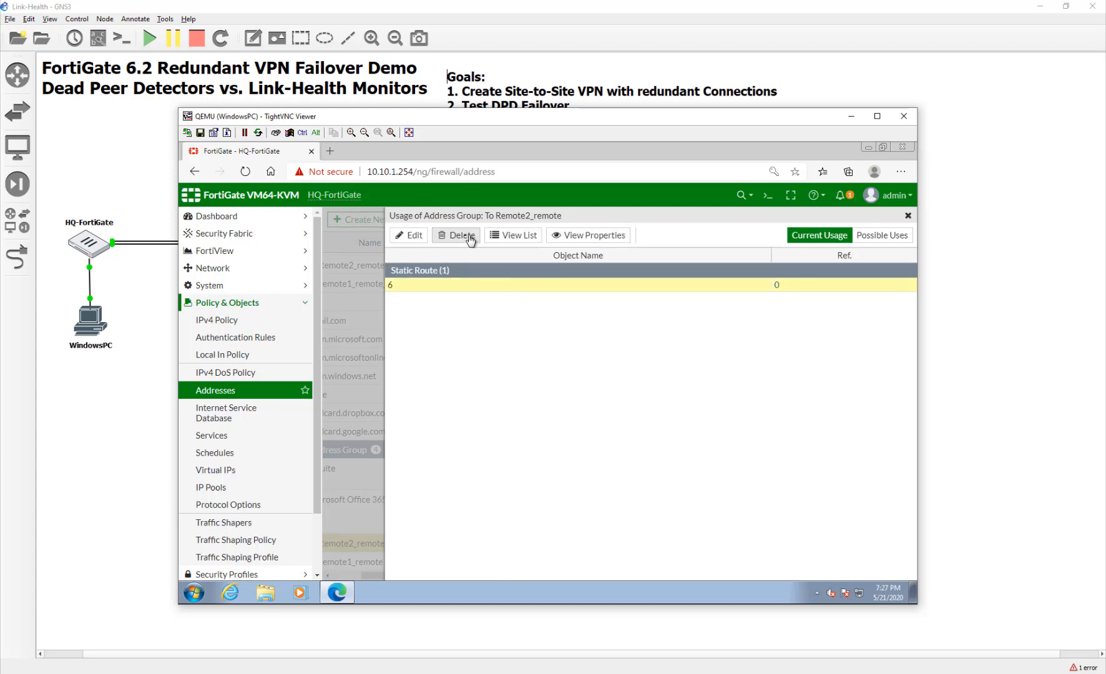
pyautogui.click(448, 240)
pyautogui.click(668, 284)
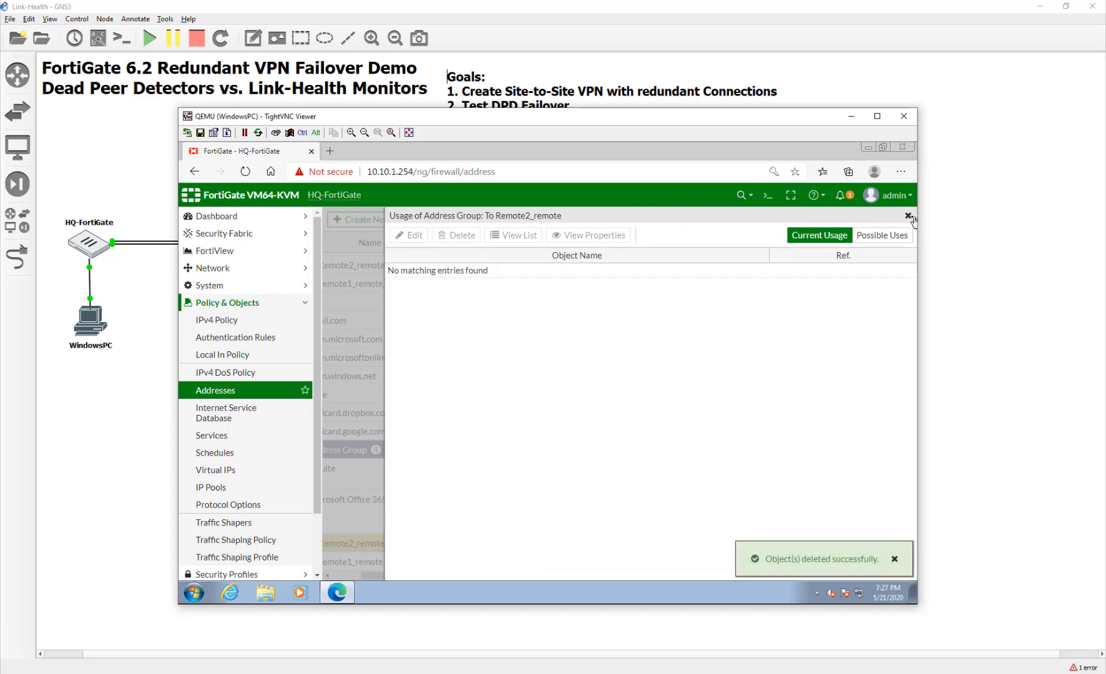
pyautogui.click(909, 216)
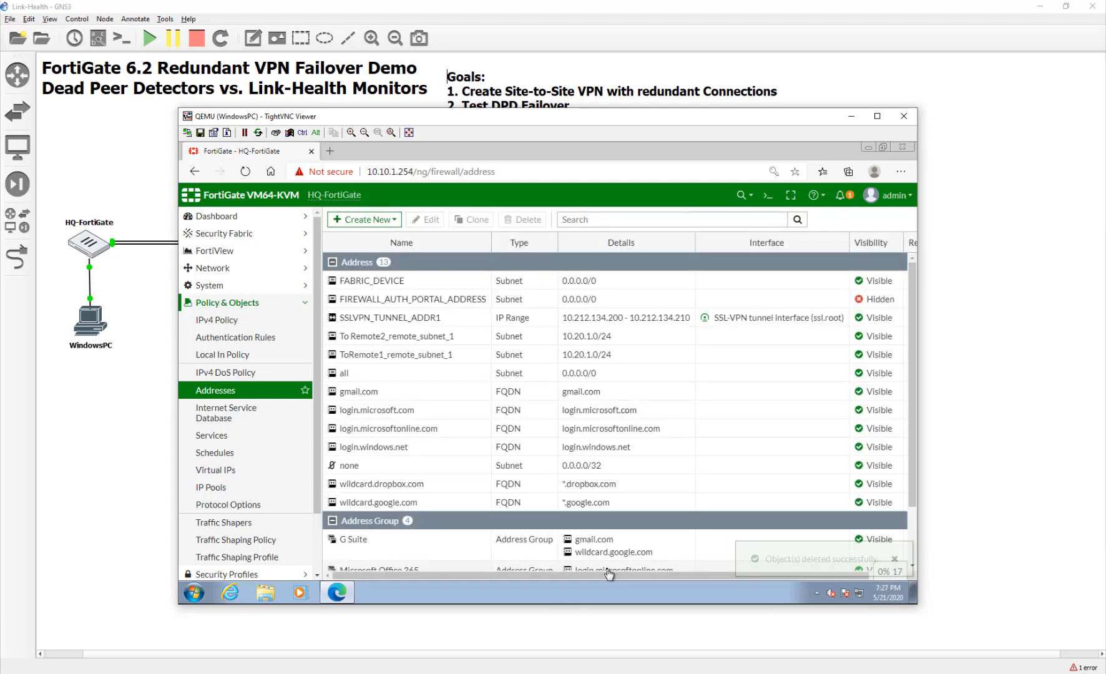
# Trace ToRemote1_remote's use by static route 4 and open the Static Routes list.
pyautogui.scroll(-2, 610, 573)
pyautogui.click(607, 569)
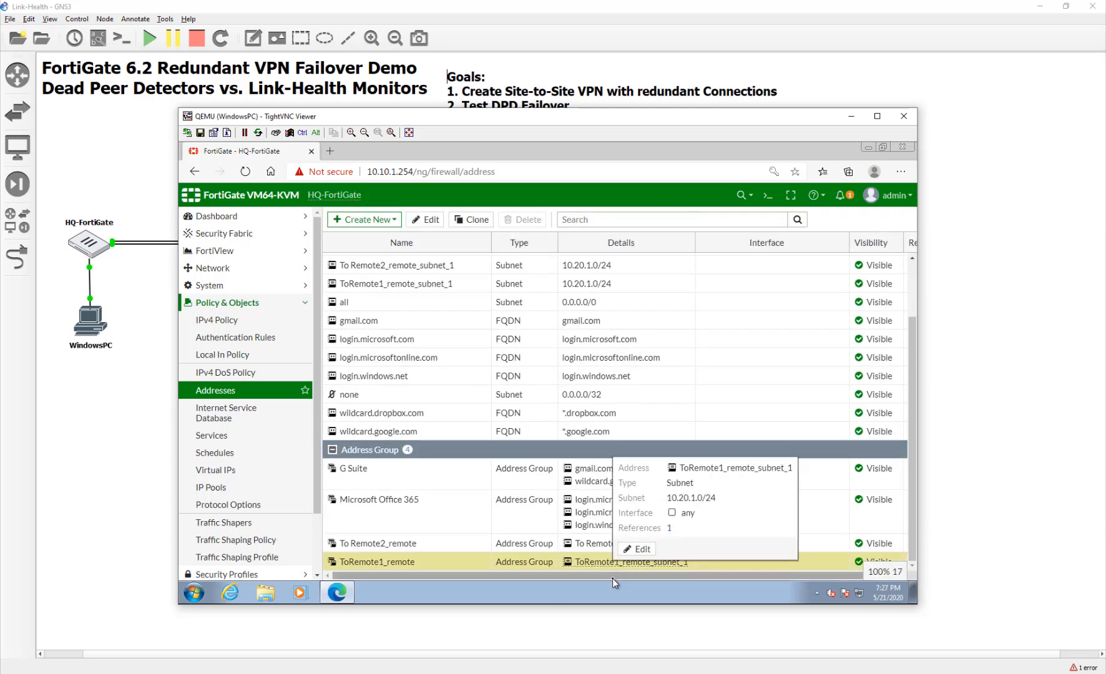
pyautogui.moveTo(613, 578); pyautogui.dragTo(775, 579)
pyautogui.click(880, 561)
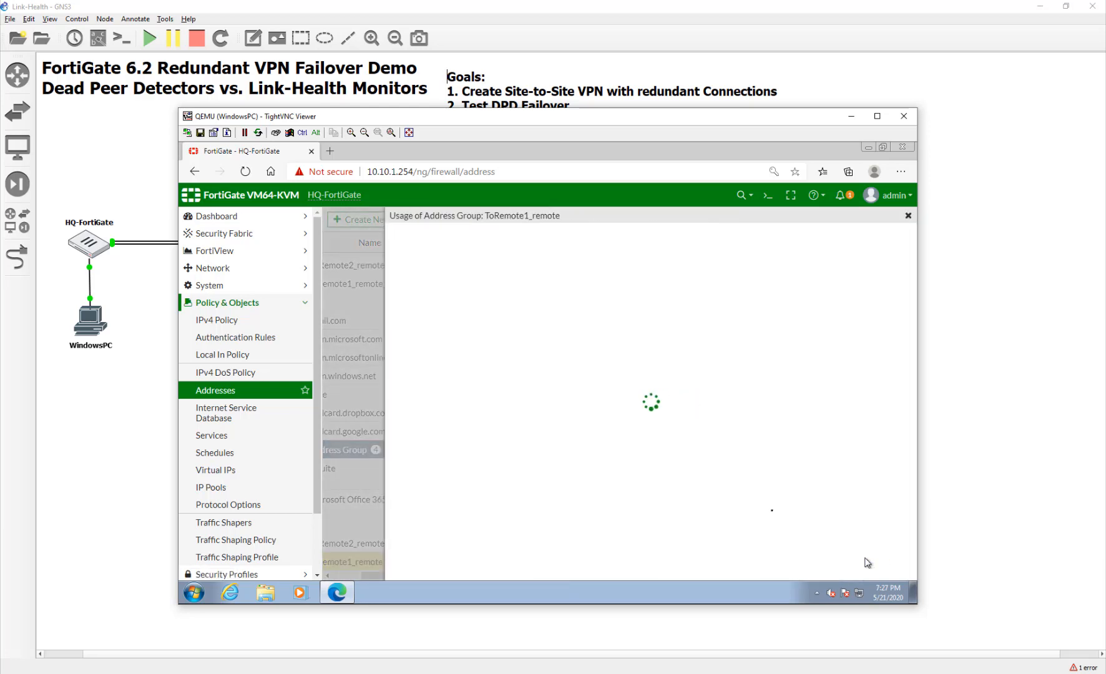
pyautogui.click(510, 288)
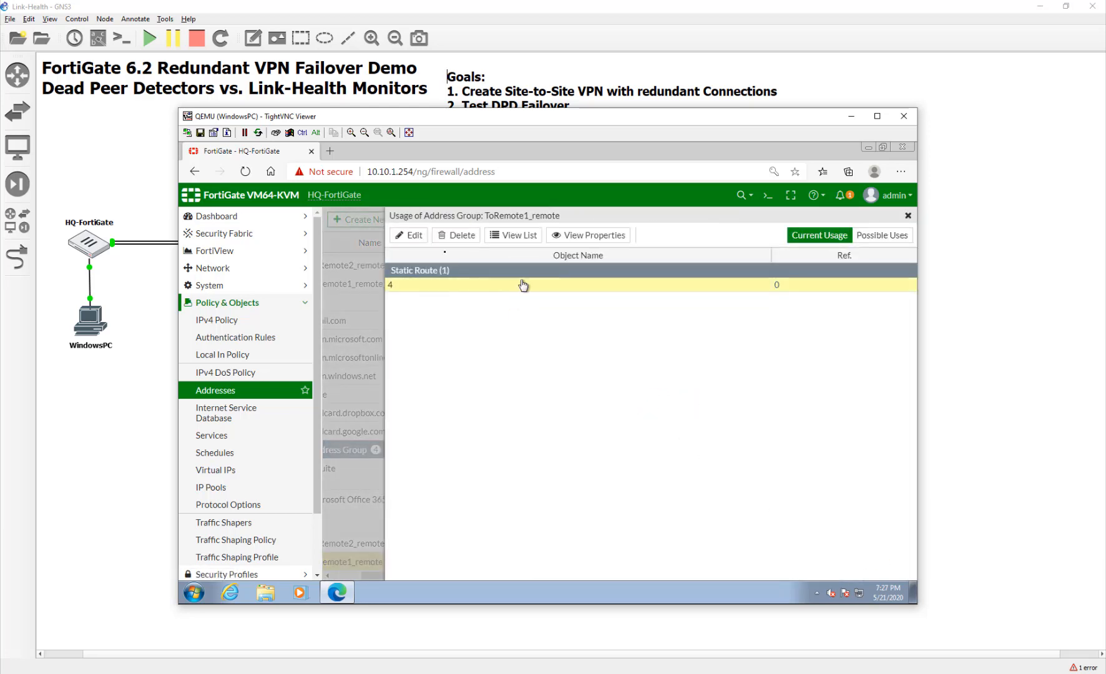
pyautogui.click(509, 235)
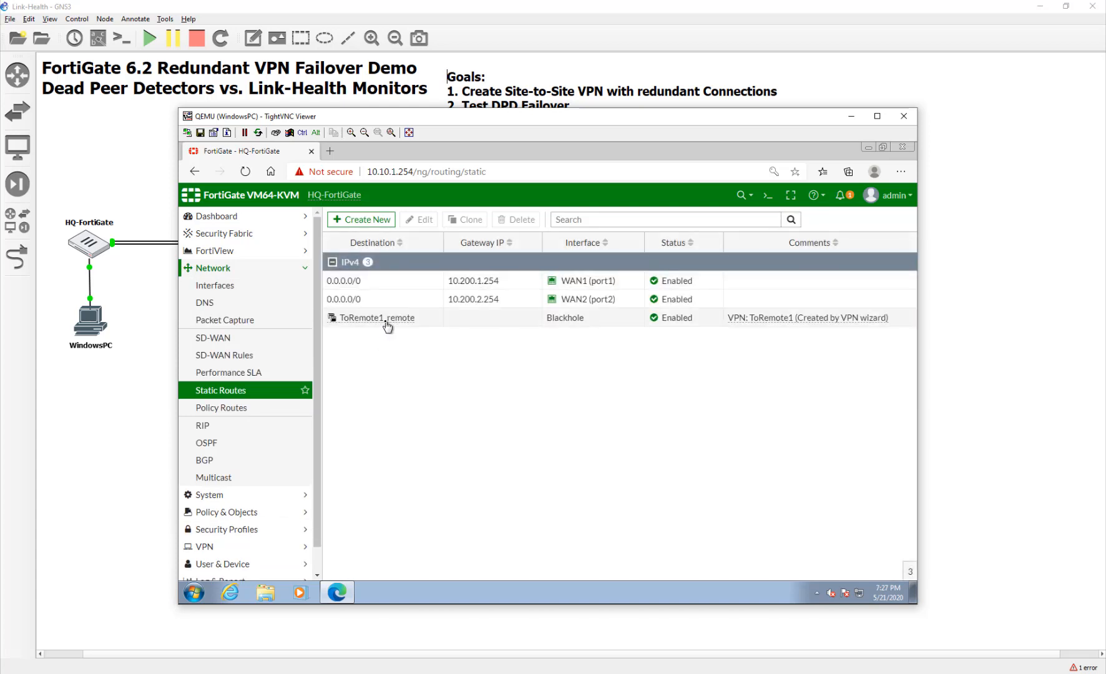
# Delete the ToRemote1_remote blackhole static route.
pyautogui.click(386, 320)
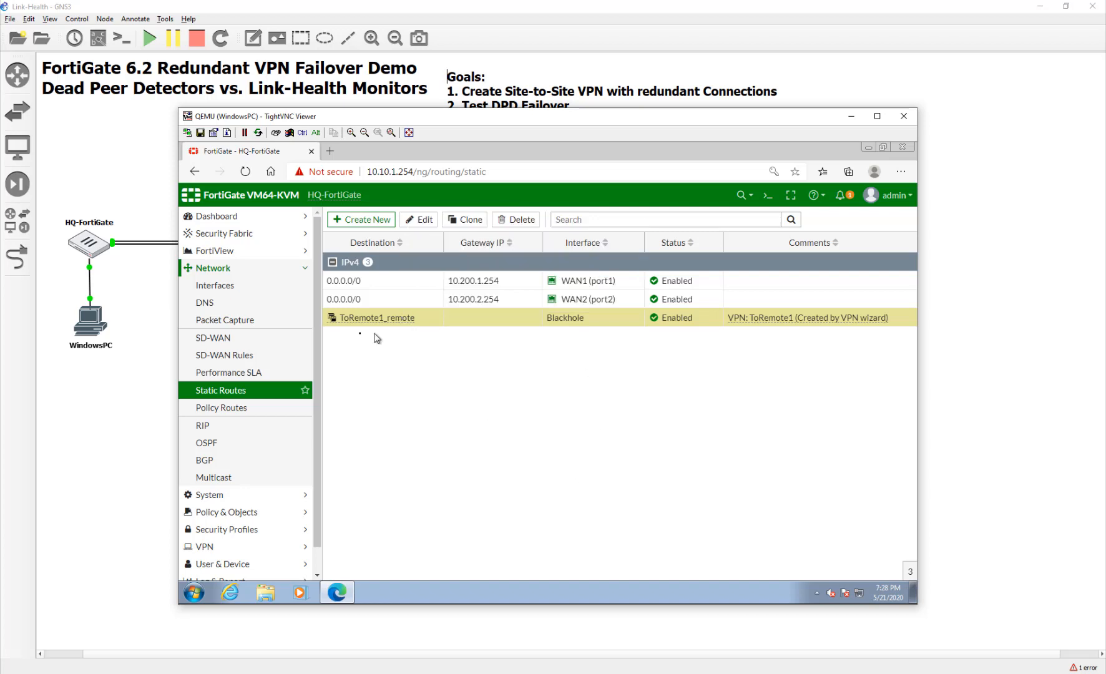
pyautogui.click(522, 219)
pyautogui.click(733, 282)
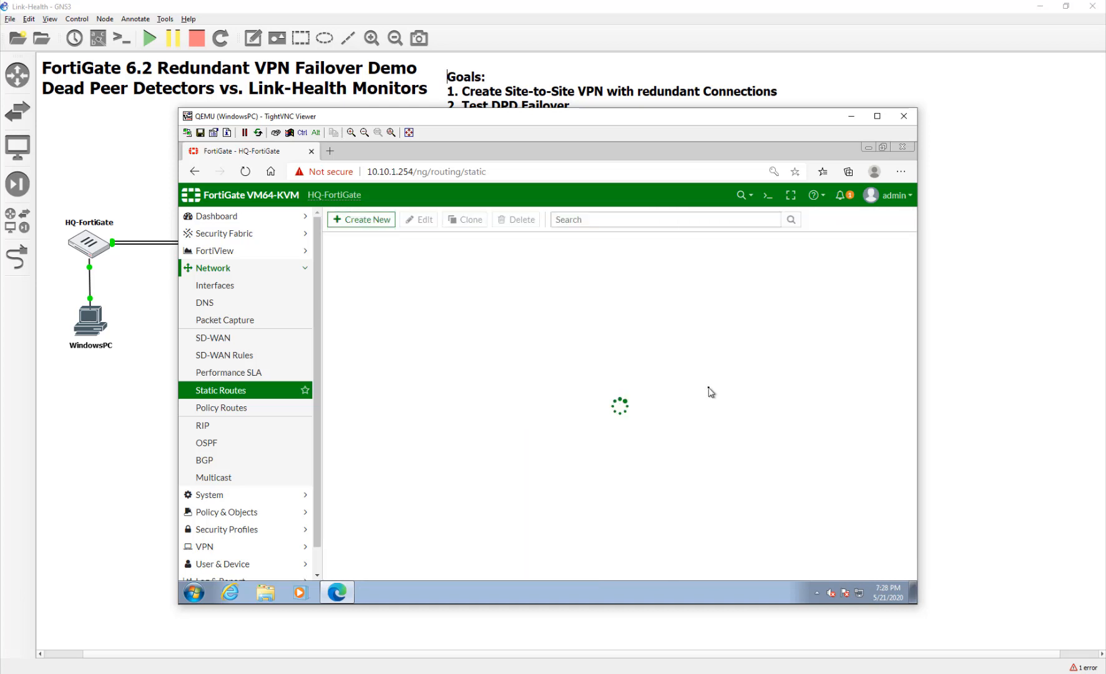
# Go to the Policy & Objects firewall addresses list.
pyautogui.scroll(-2, 308, 491)
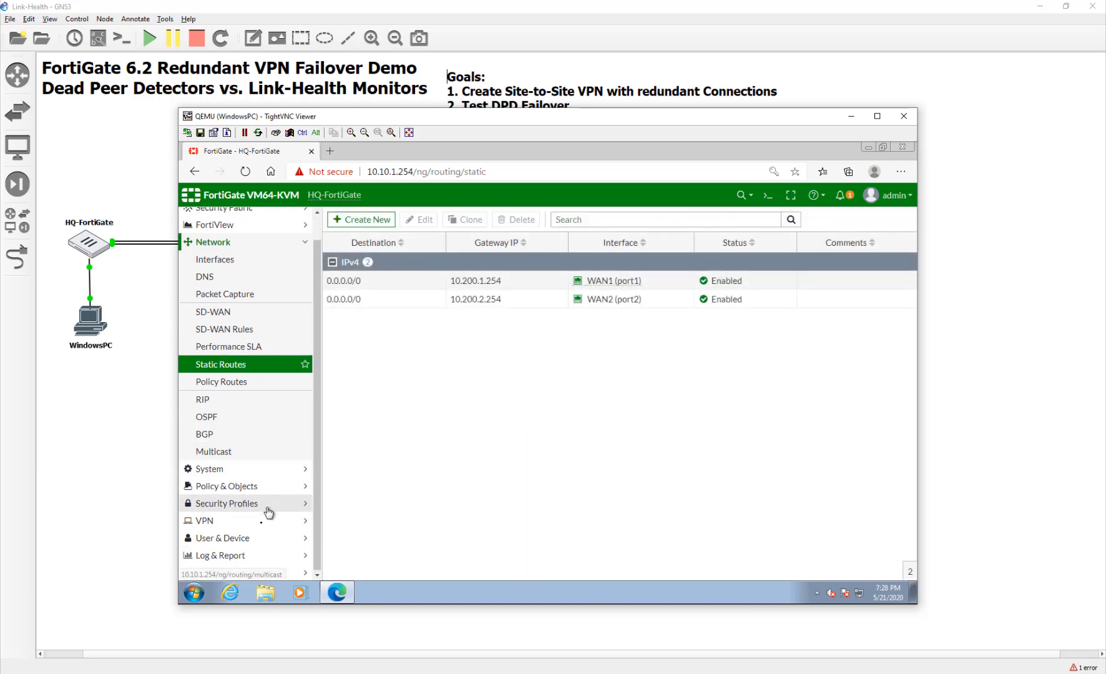
pyautogui.scroll(2, 258, 453)
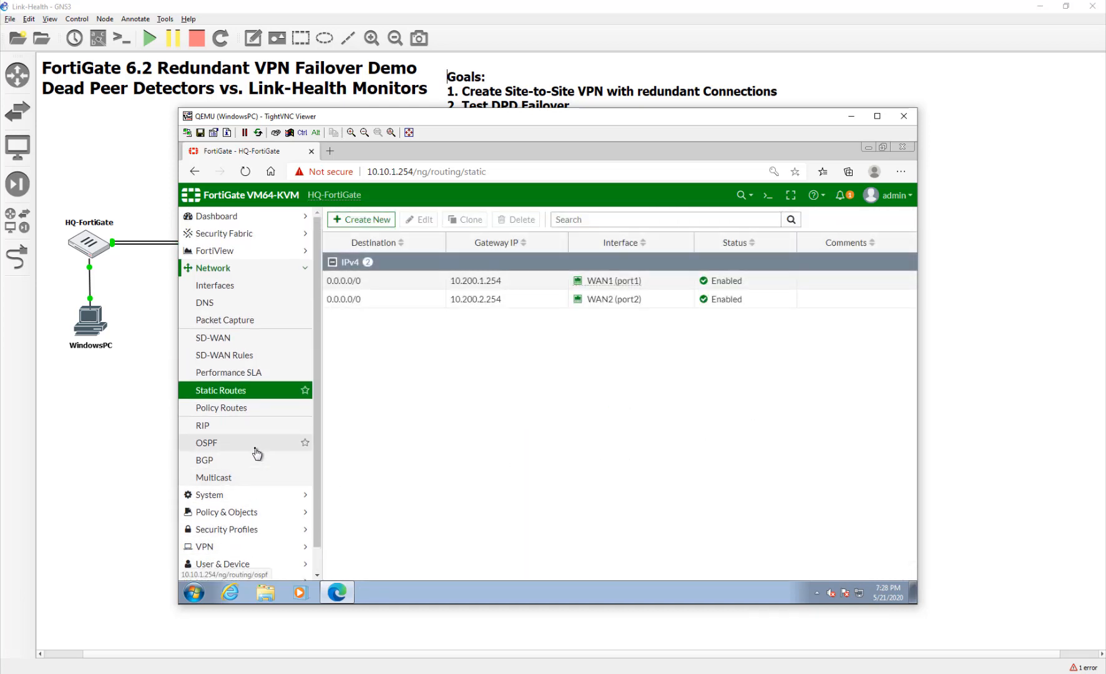
pyautogui.scroll(-1, 259, 400)
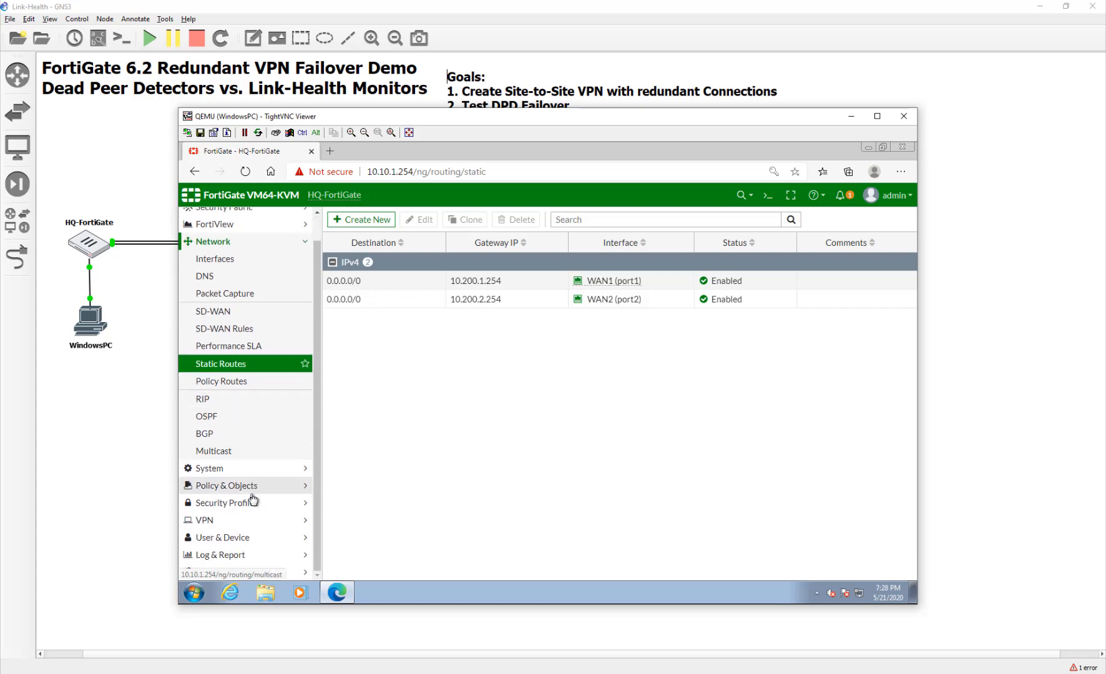
pyautogui.click(248, 486)
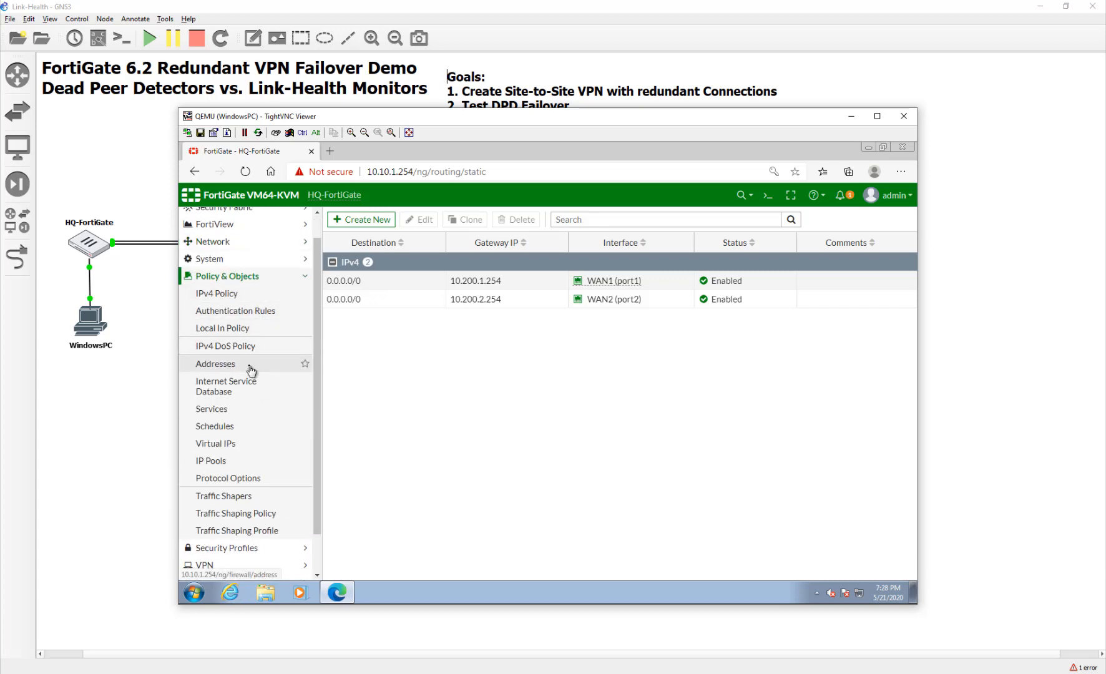
pyautogui.click(249, 367)
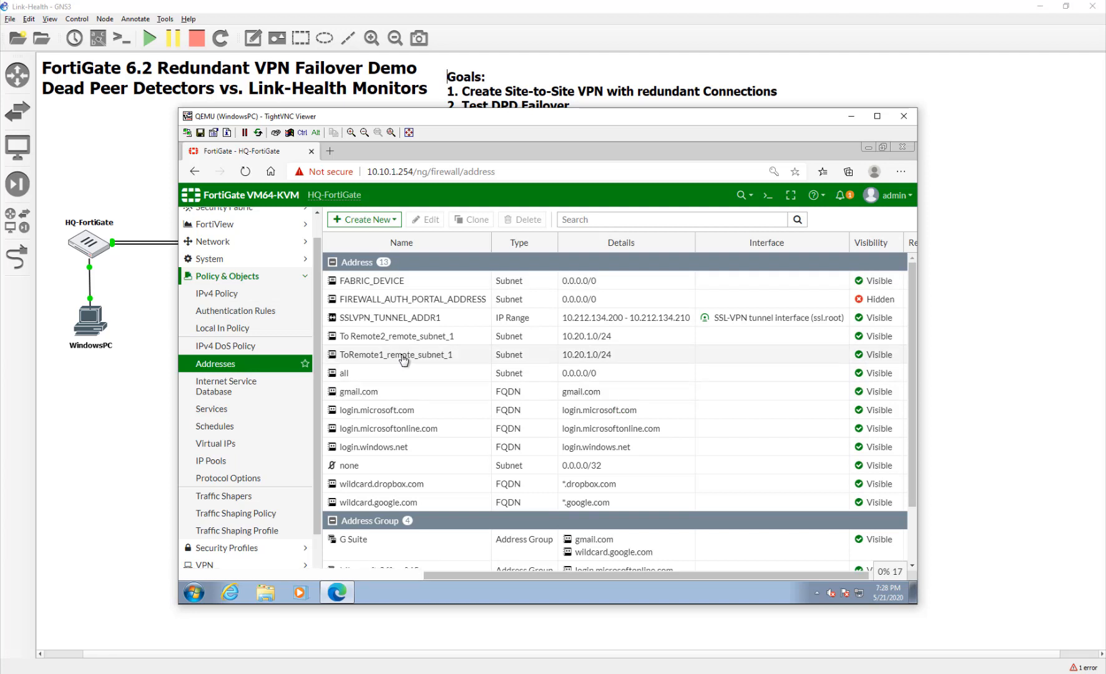
# Delete the two ToRemote remote address groups.
pyautogui.click(373, 354)
pyautogui.click(405, 340)
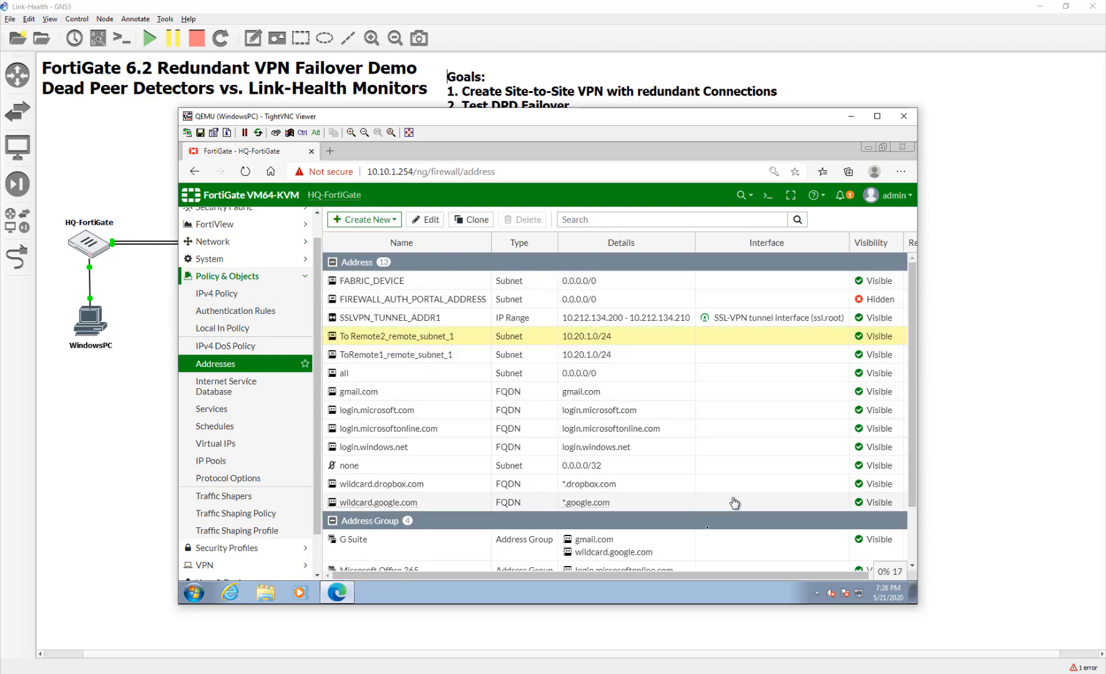
pyautogui.scroll(-2, 654, 548)
pyautogui.click(653, 561)
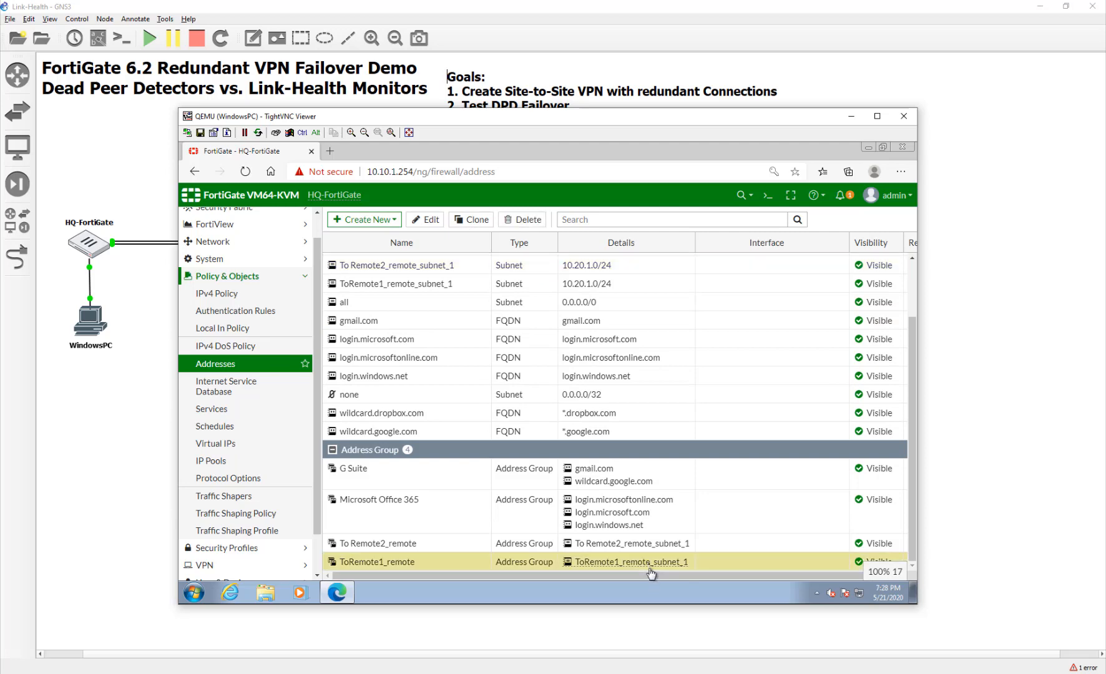
pyautogui.click(523, 219)
pyautogui.click(731, 279)
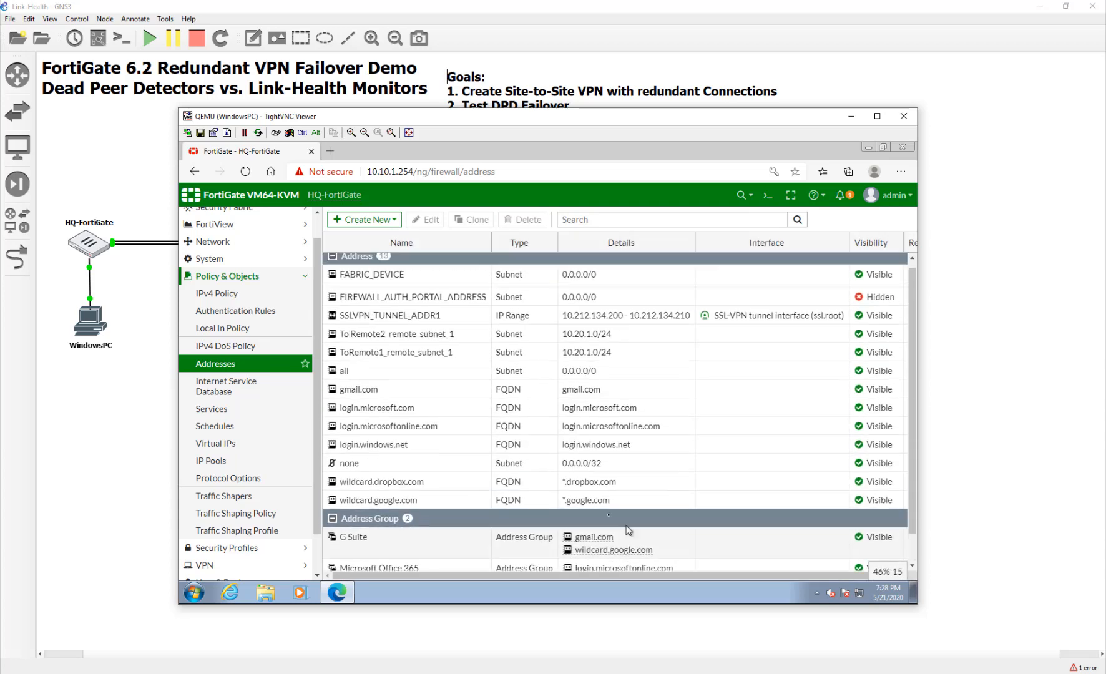
# Delete the ToRemote2_remote_subnet_1 and ToRemote1_remote_subnet_1 addresses.
pyautogui.click(514, 340)
pyautogui.keyDown('ctrl'); pyautogui.click(515, 354); pyautogui.keyUp('ctrl')
pyautogui.rightClick(515, 353)
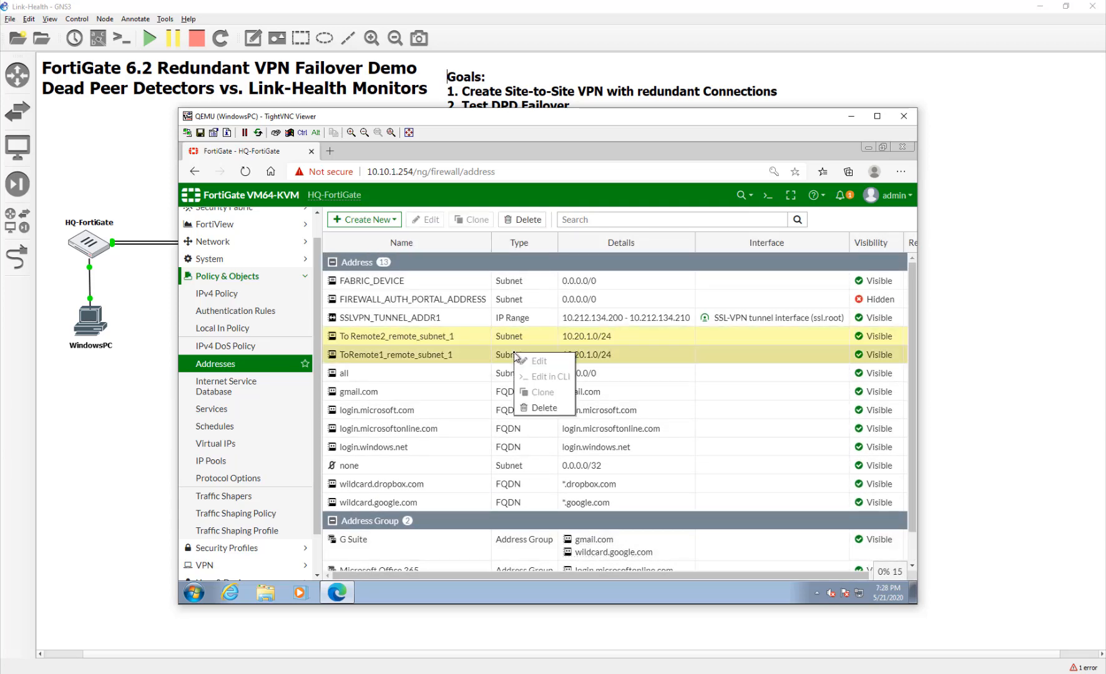
pyautogui.click(538, 408)
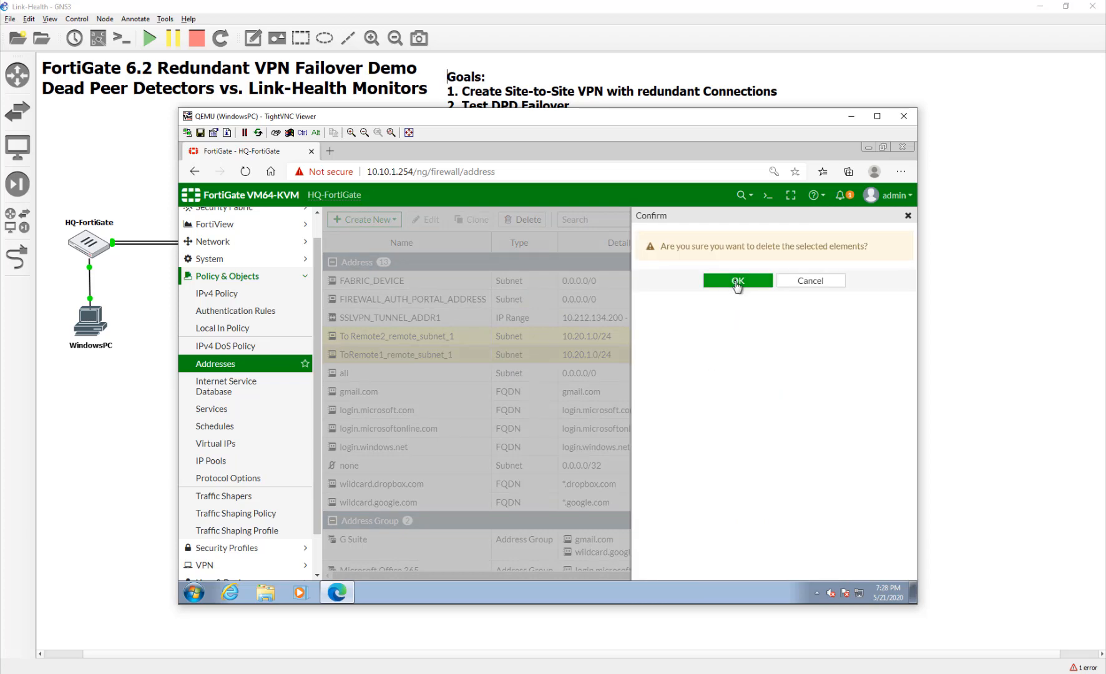
pyautogui.click(731, 279)
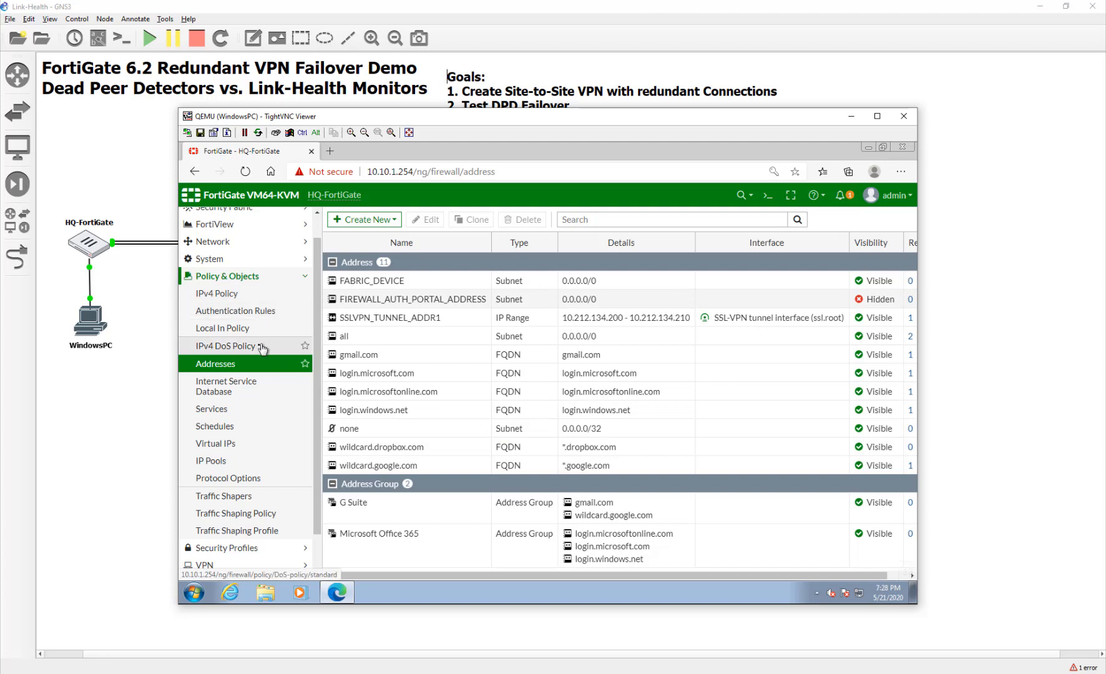
pyautogui.scroll(-1, 265, 434)
pyautogui.scroll(2, 264, 473)
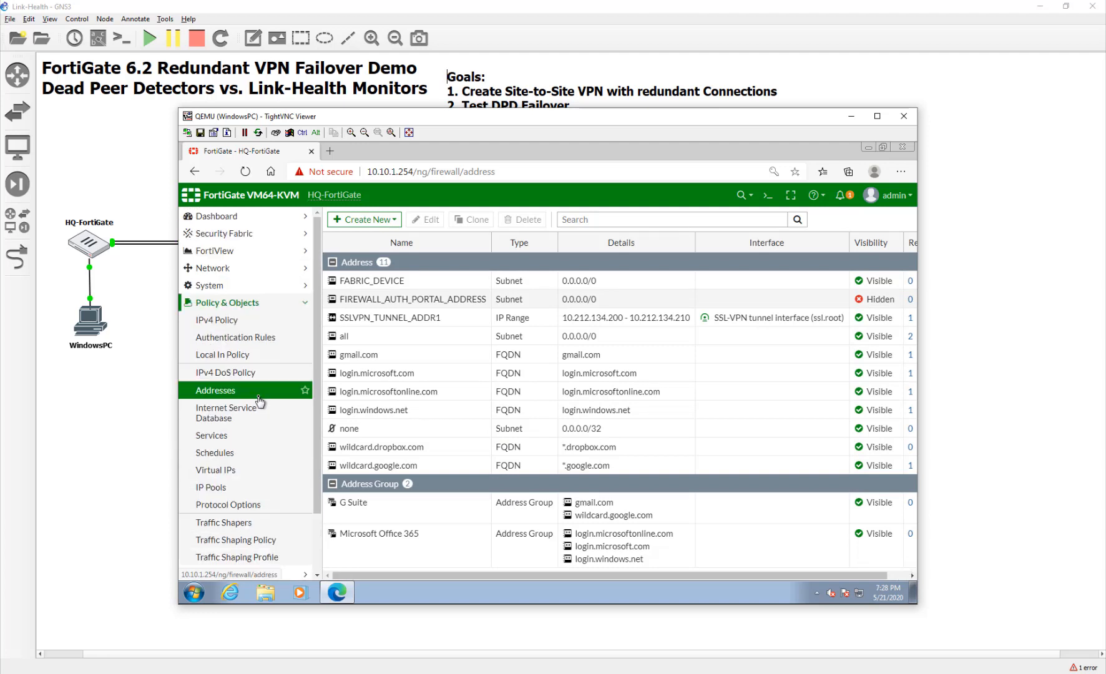
pyautogui.scroll(-3, 261, 402)
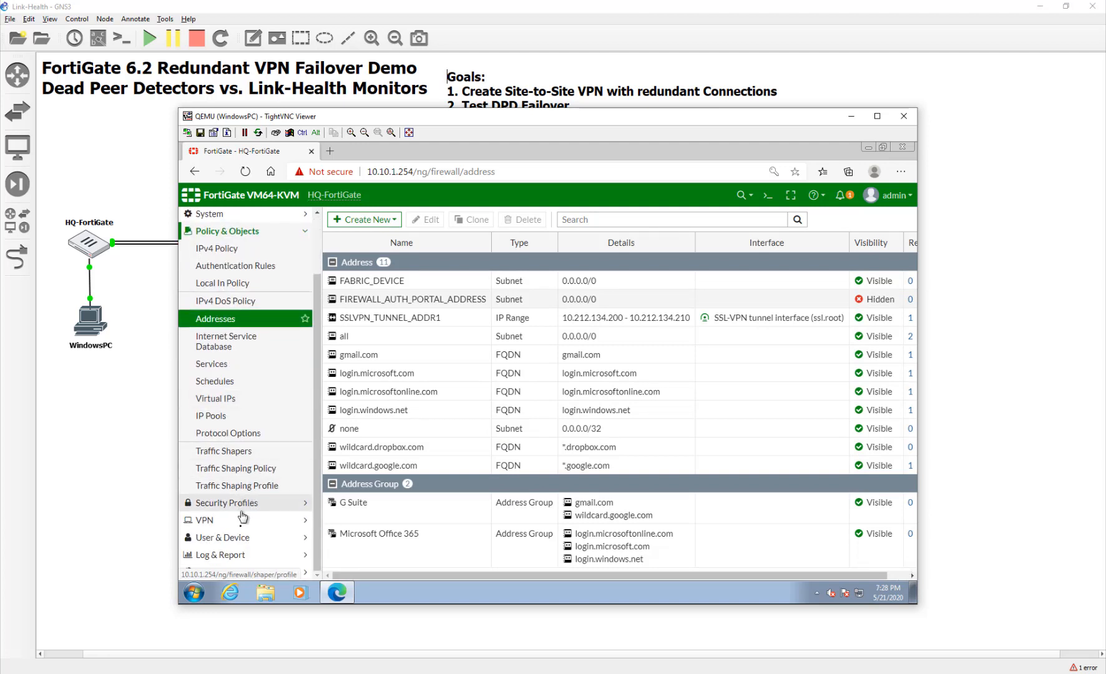
# Start a new IPsec Wizard tunnel named ToRemote1.
pyautogui.click(245, 538)
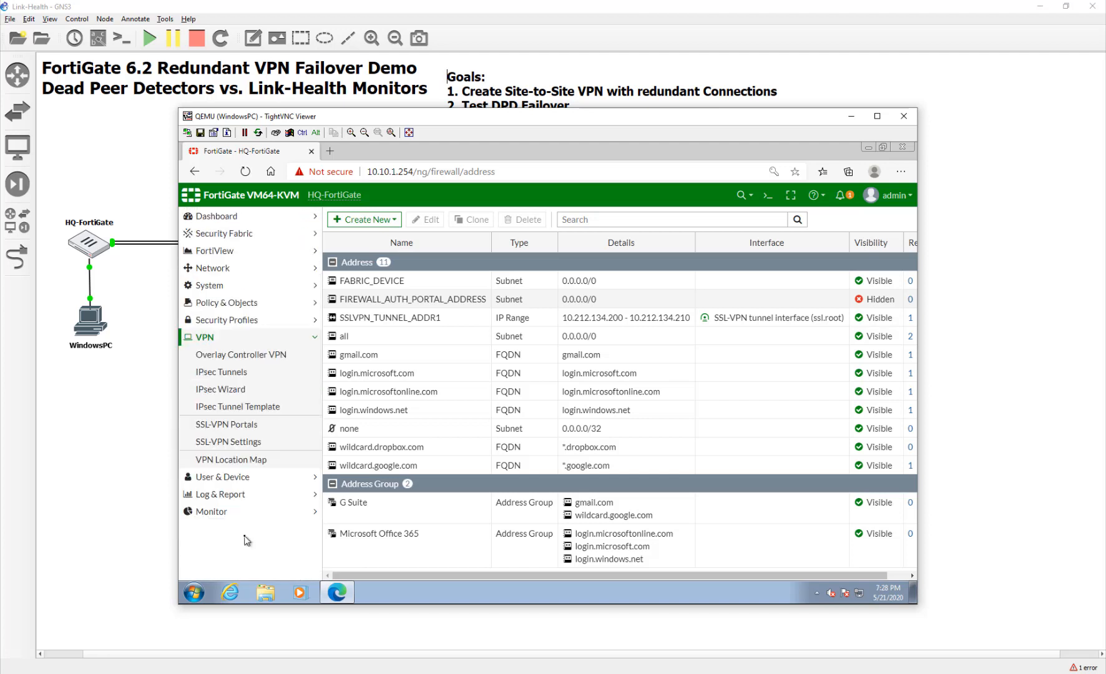
pyautogui.click(249, 389)
pyautogui.click(504, 261)
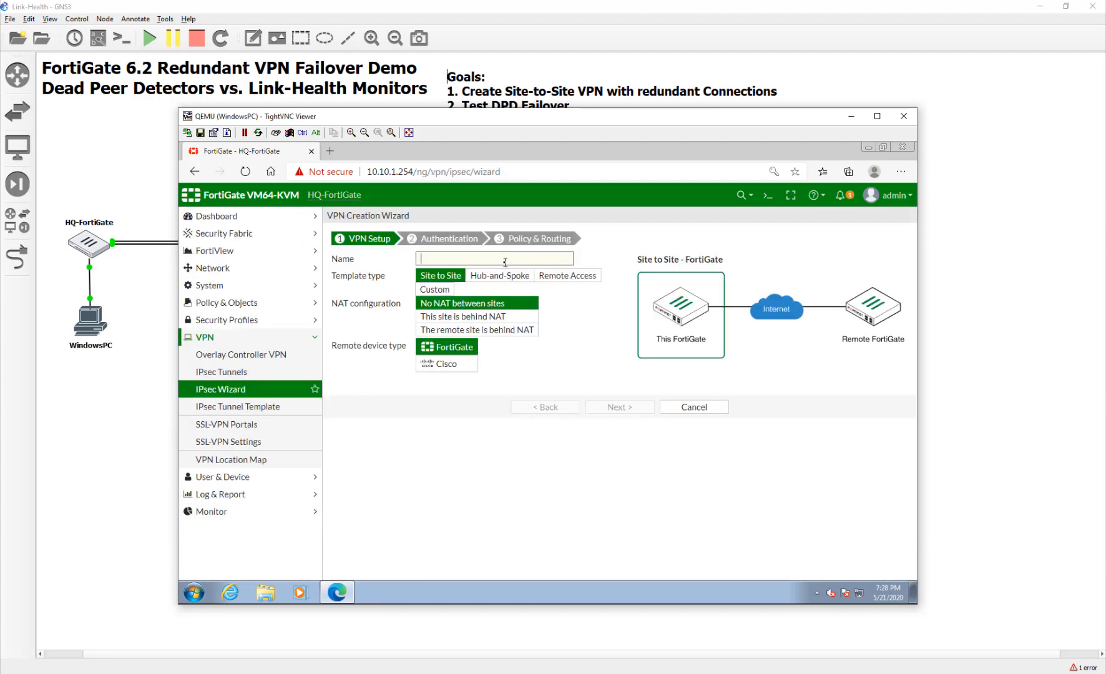
pyautogui.write('to')
pyautogui.press('BackSpace')
pyautogui.write('ToRemote1')
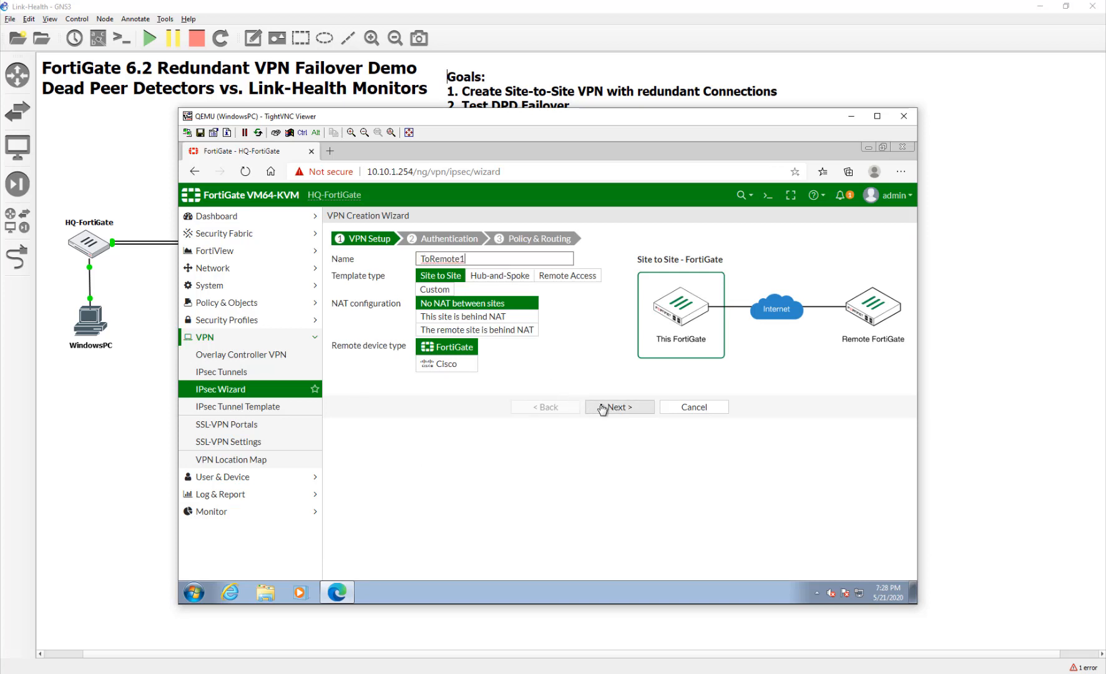
pyautogui.click(603, 410)
# Set the remote gateway to 10.200.3.1 and enter the pre-shared key.
pyautogui.click(492, 277)
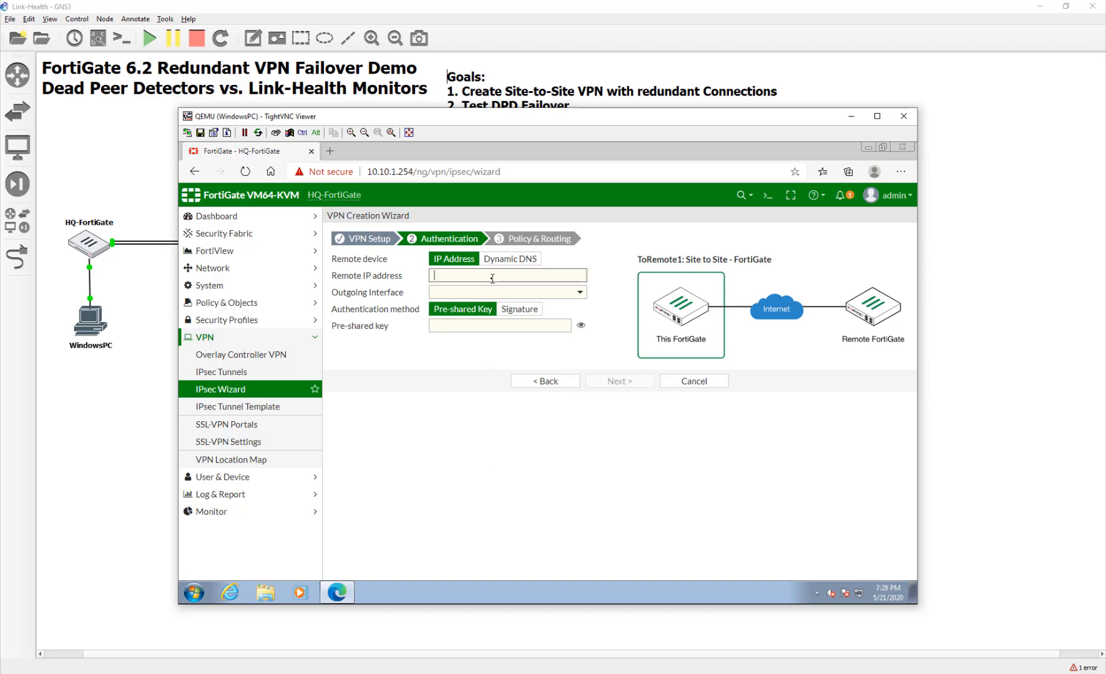
pyautogui.write('10.200.3.')
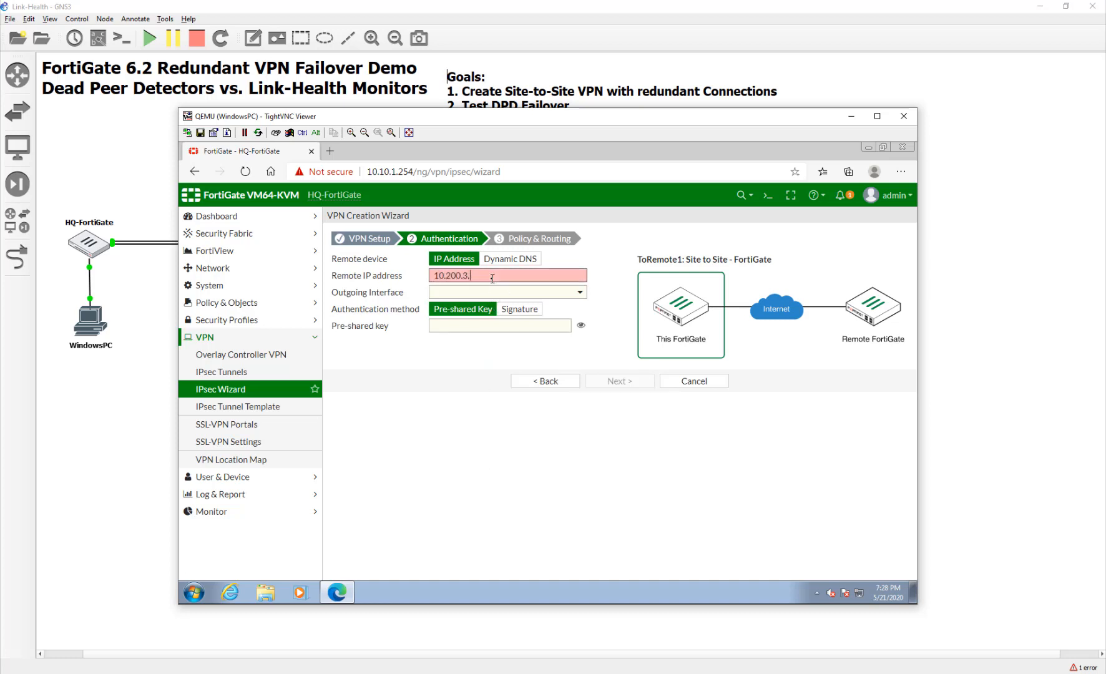
pyautogui.write('1')
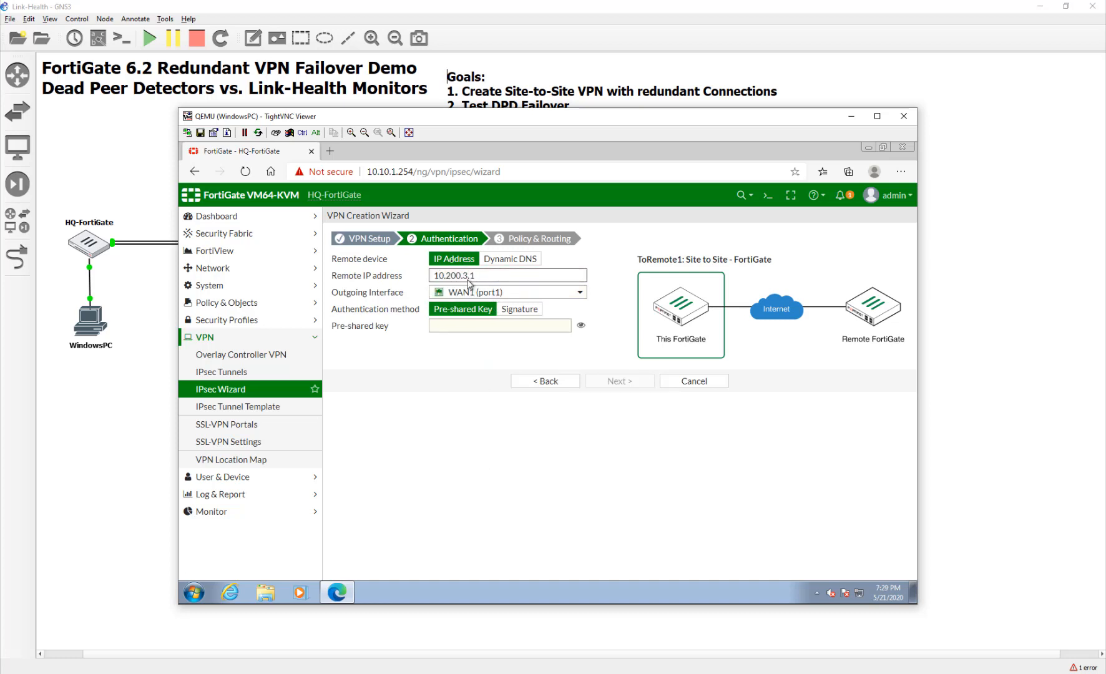
pyautogui.click(446, 326)
pyautogui.write('********')
pyautogui.click(581, 325)
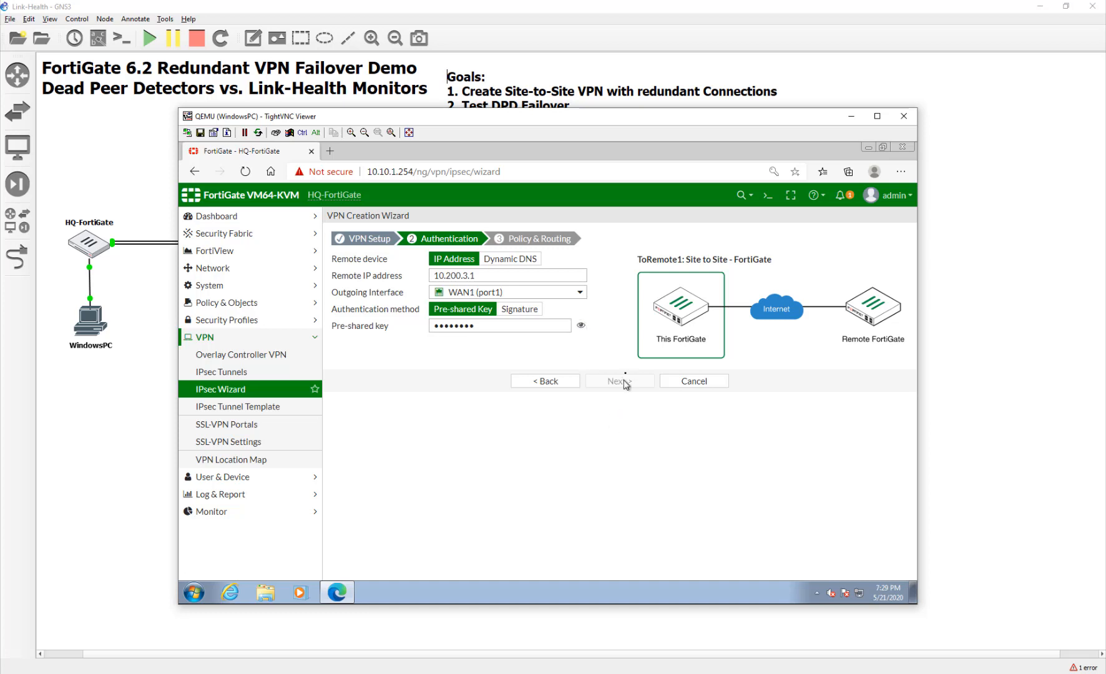
pyautogui.click(627, 382)
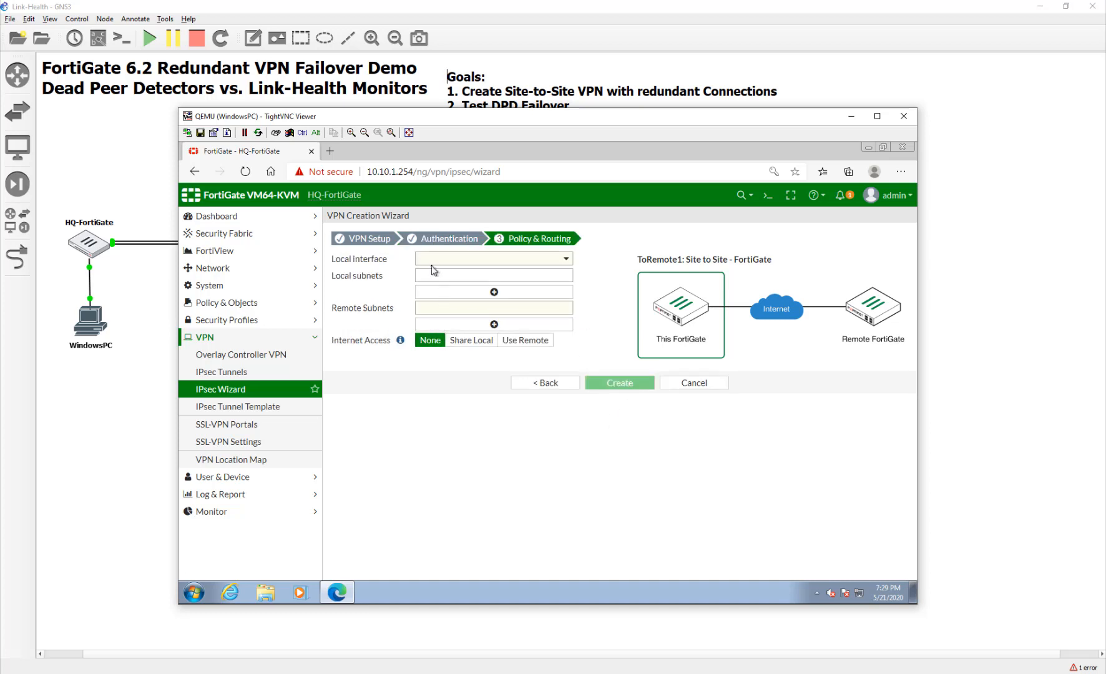
# Use LAN (port3) locally with remote subnet 10.20.1.0/24 and create the ToRemote1 VPN.
pyautogui.click(434, 261)
pyautogui.click(444, 293)
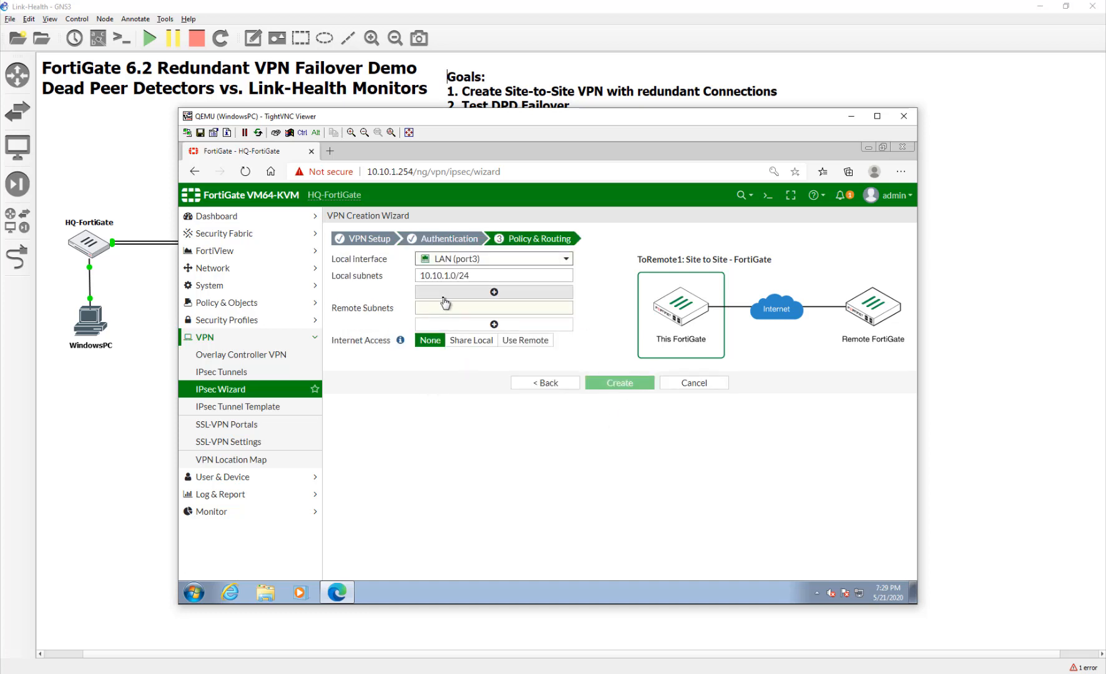
pyautogui.click(442, 309)
pyautogui.write('10')
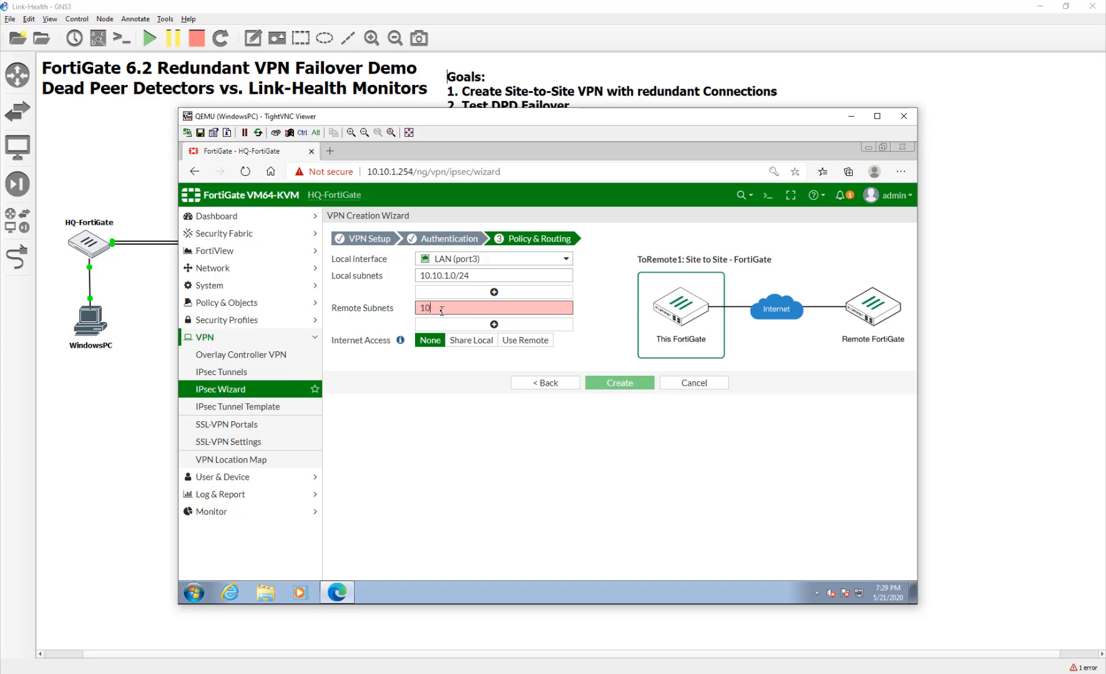
pyautogui.write('.20.1.0/24')
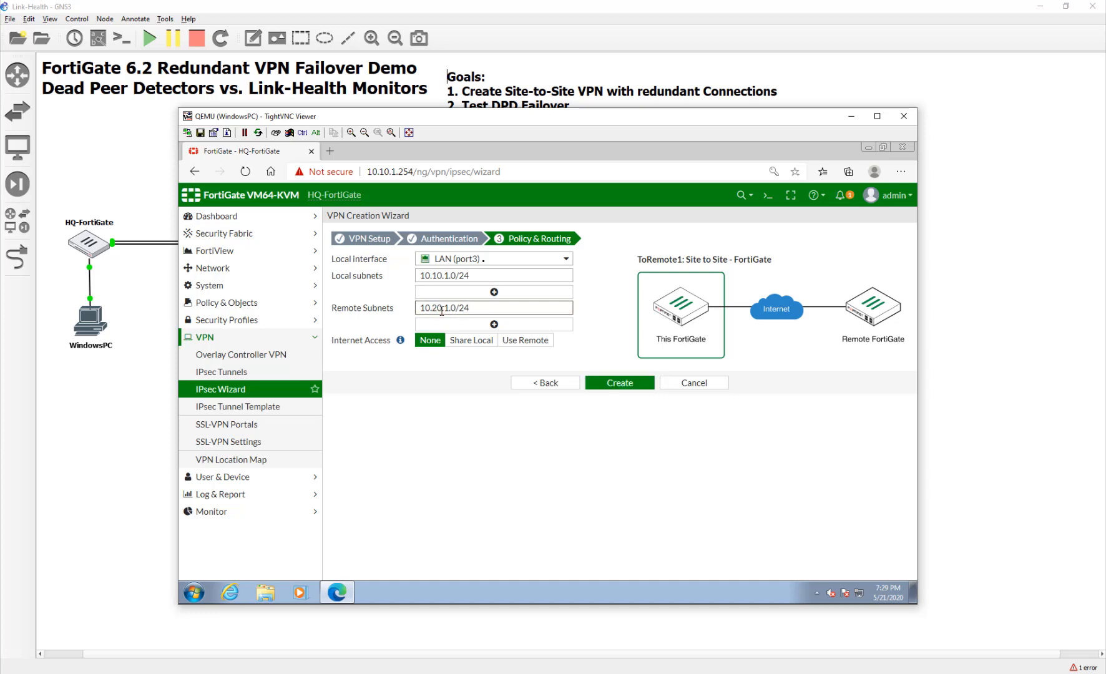
pyautogui.click(612, 382)
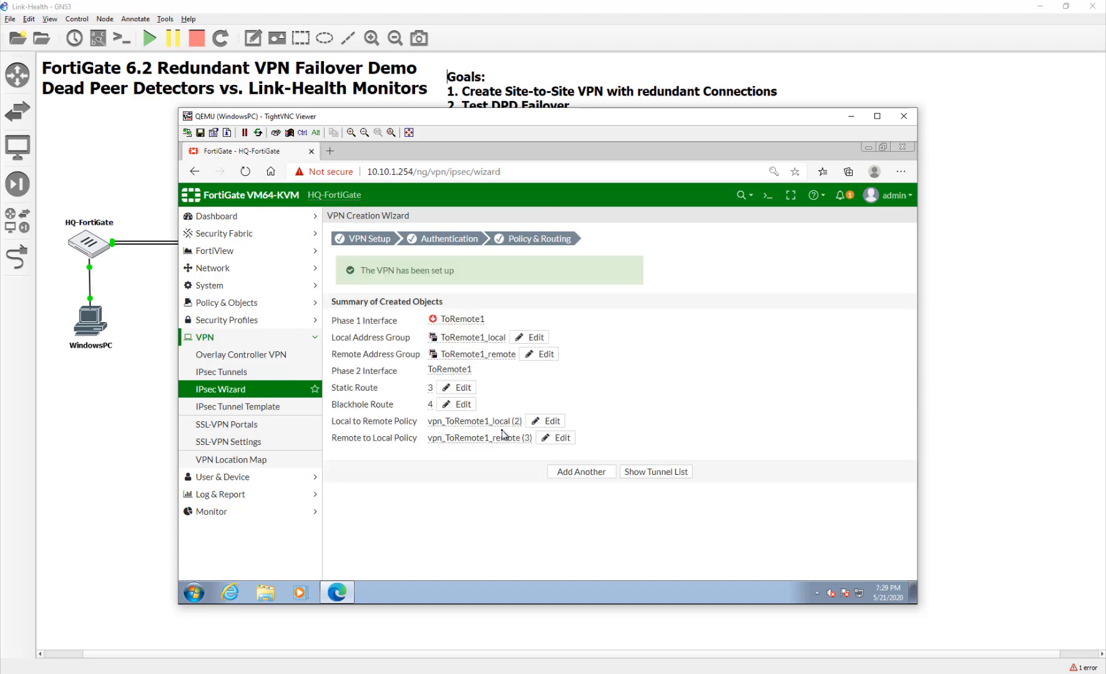
pyautogui.click(582, 473)
# Name the second wizard tunnel ToRemote2 and choose WAN2 (port2) as its outgoing interface.
pyautogui.click(474, 263)
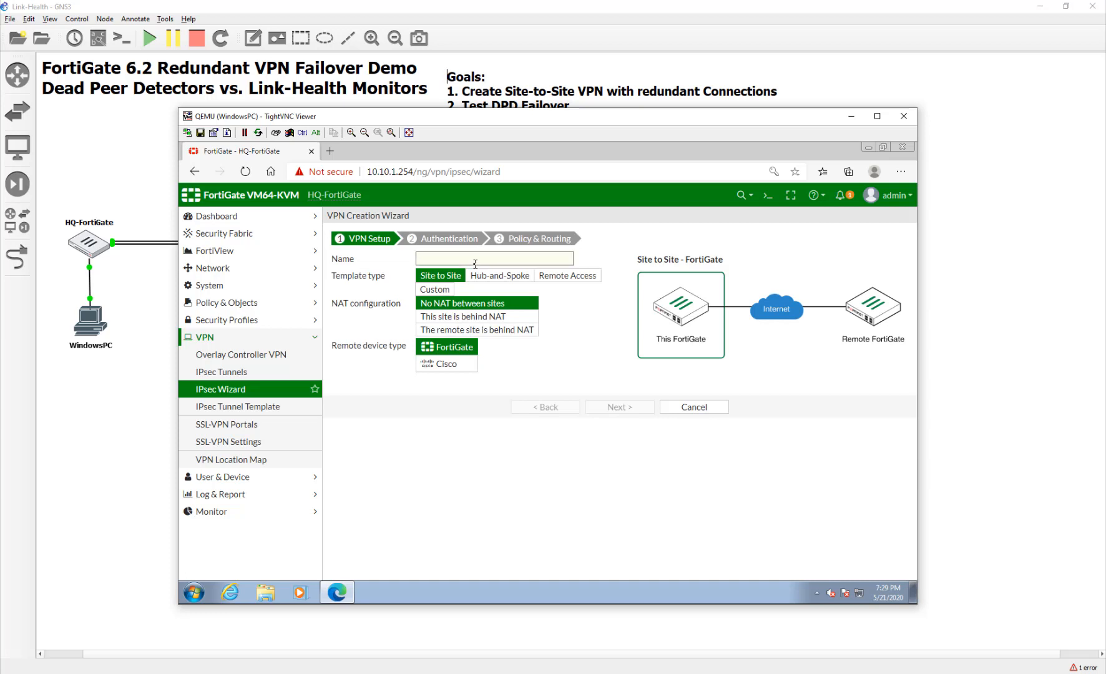
pyautogui.write('ToRemote2')
pyautogui.click(620, 407)
pyautogui.click(490, 275)
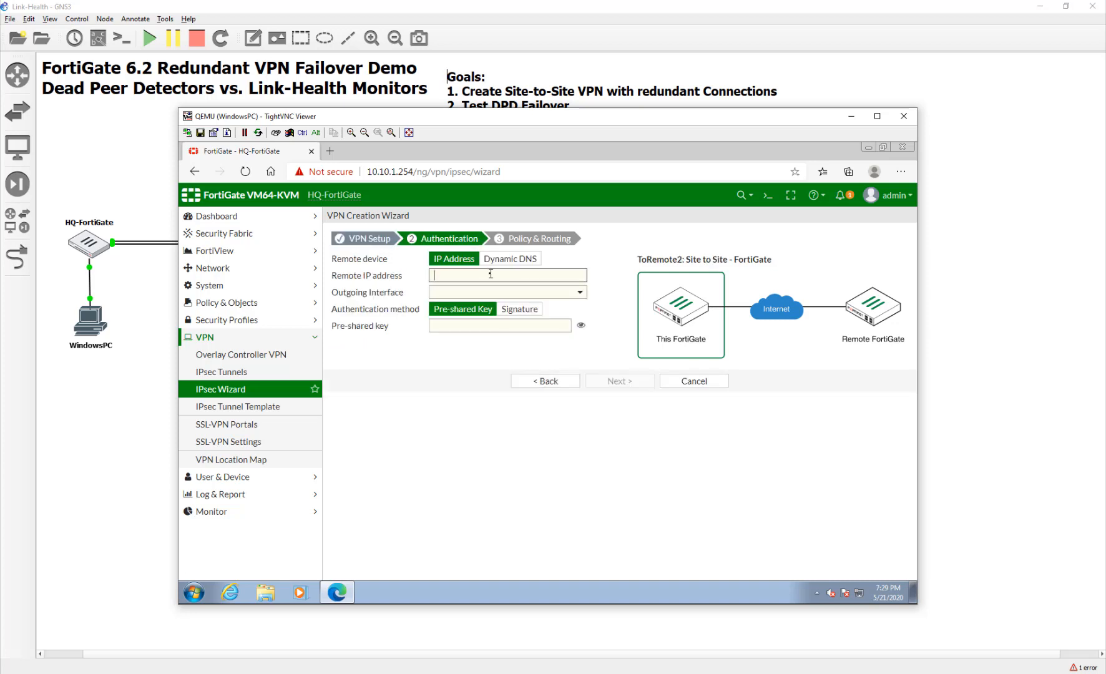
pyautogui.write('10.200.3.1')
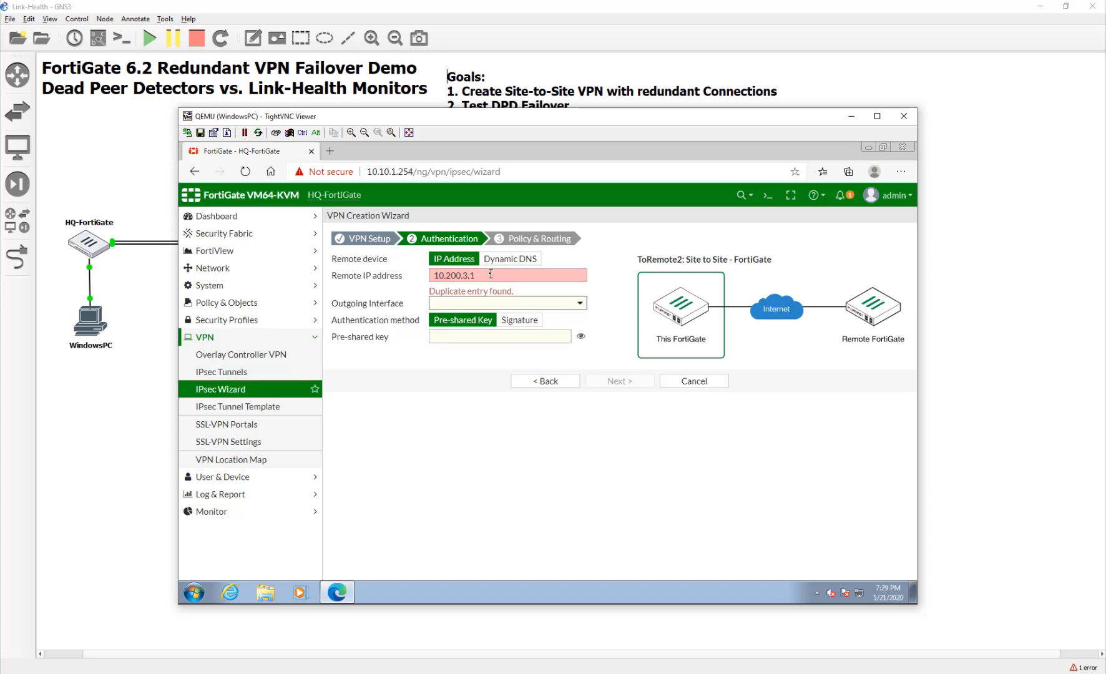
pyautogui.click(496, 303)
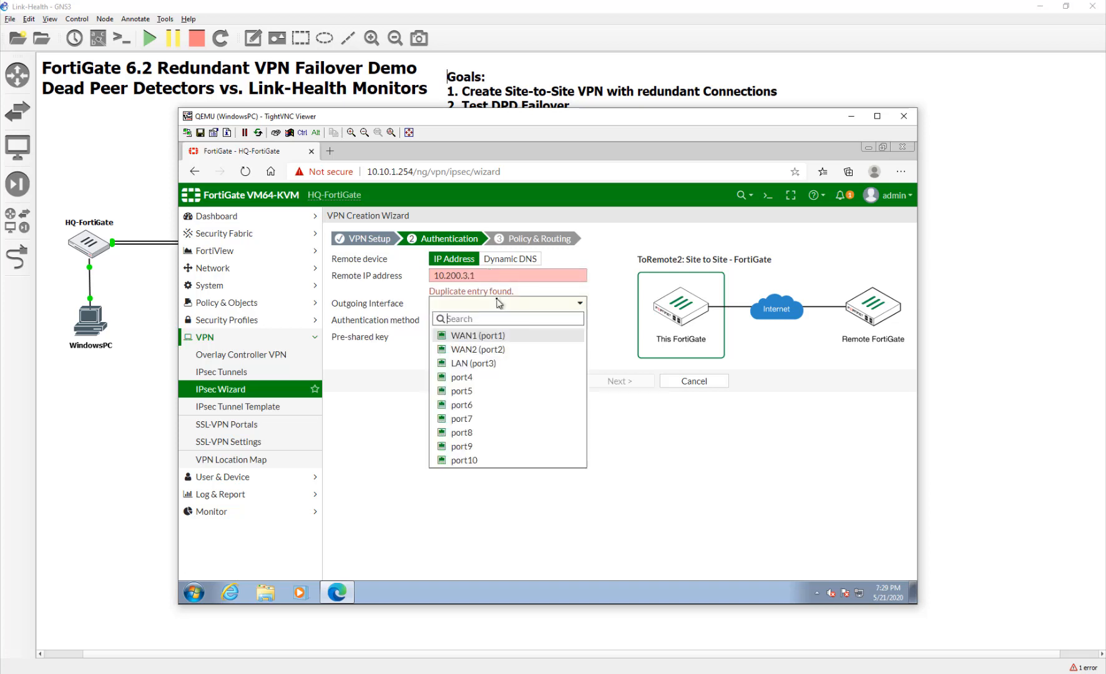
pyautogui.click(496, 348)
# Fix the remote gateway, go back after the duplicate-entry error, and choose the Custom template.
pyautogui.click(521, 270)
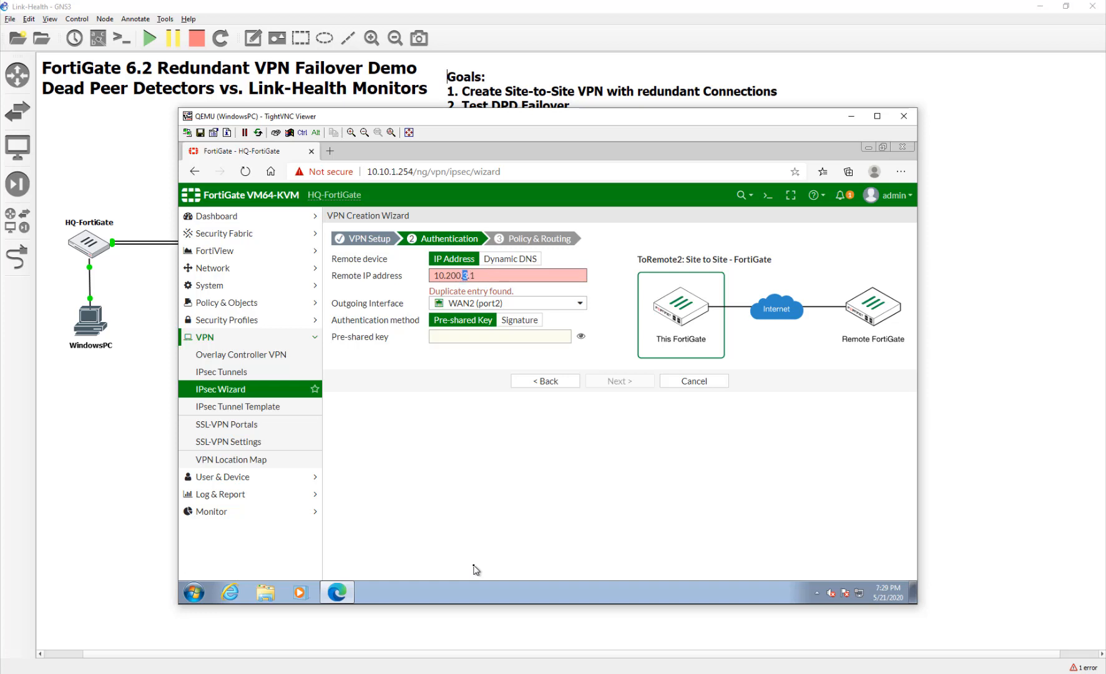
pyautogui.write('$')
pyautogui.write('3')
pyautogui.click(544, 384)
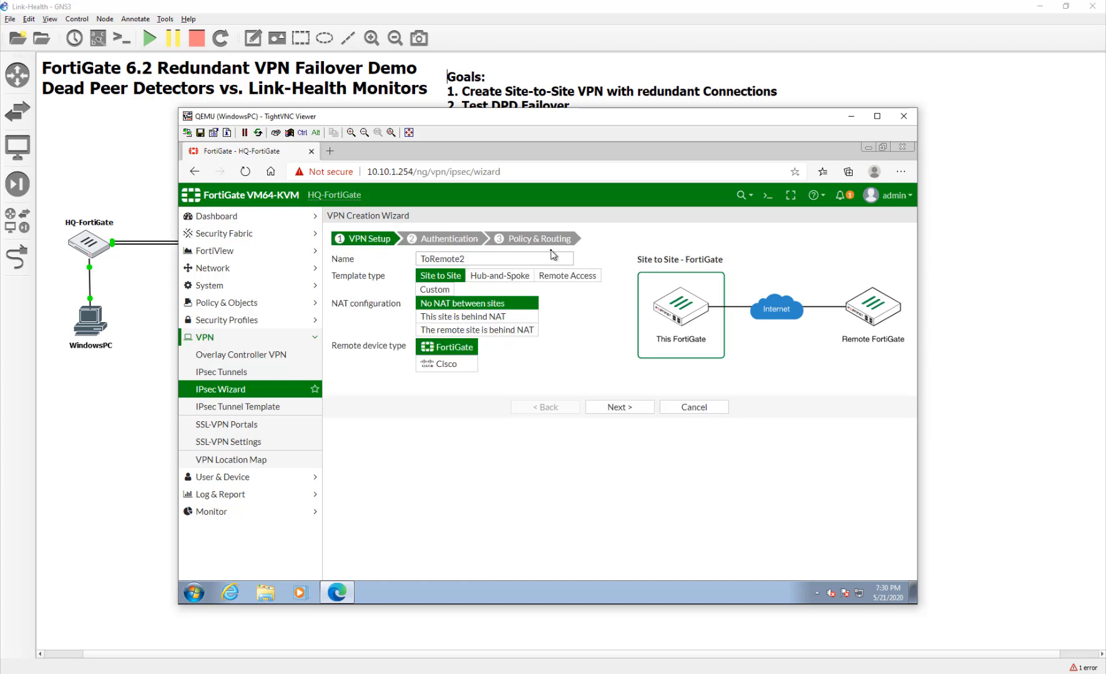
pyautogui.click(423, 290)
# Set ToRemote2's remote gateway to 10.200.3.1 on interface WAN2 (port2).
pyautogui.click(647, 331)
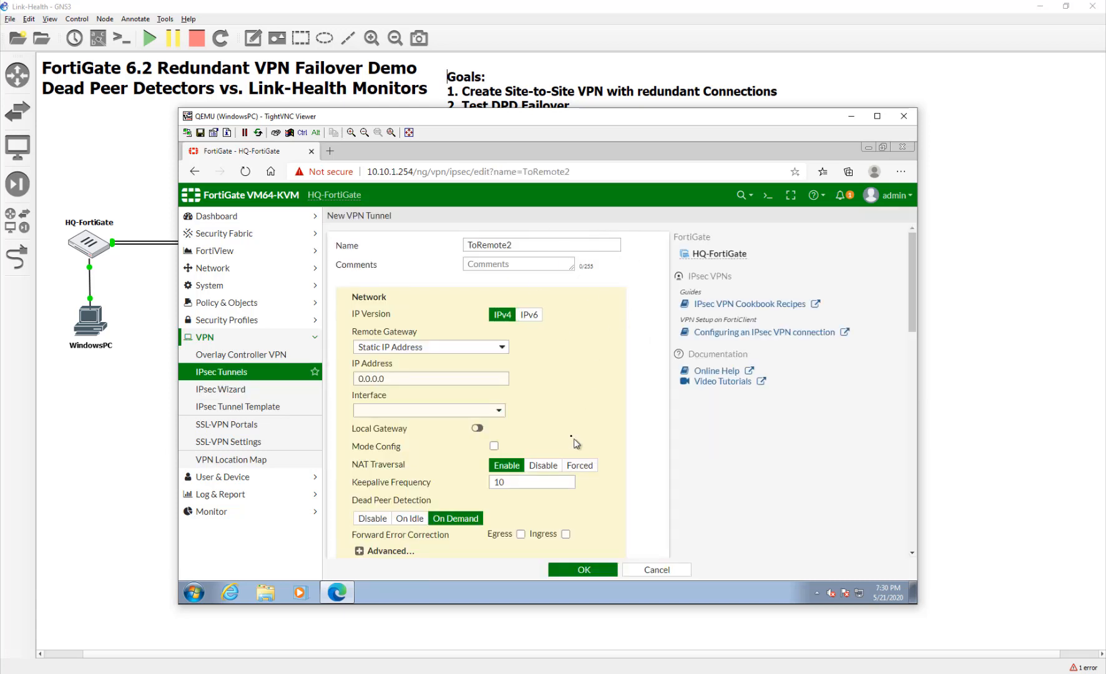
pyautogui.moveTo(440, 383); pyautogui.dragTo(360, 379)
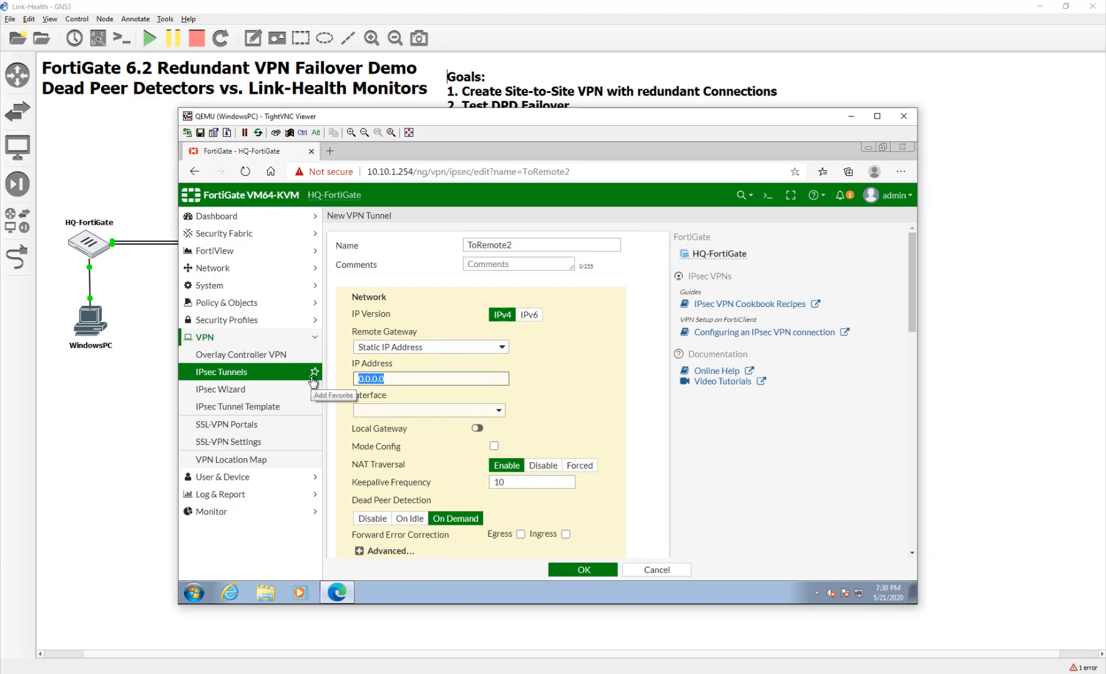
pyautogui.write('10.200.3.1')
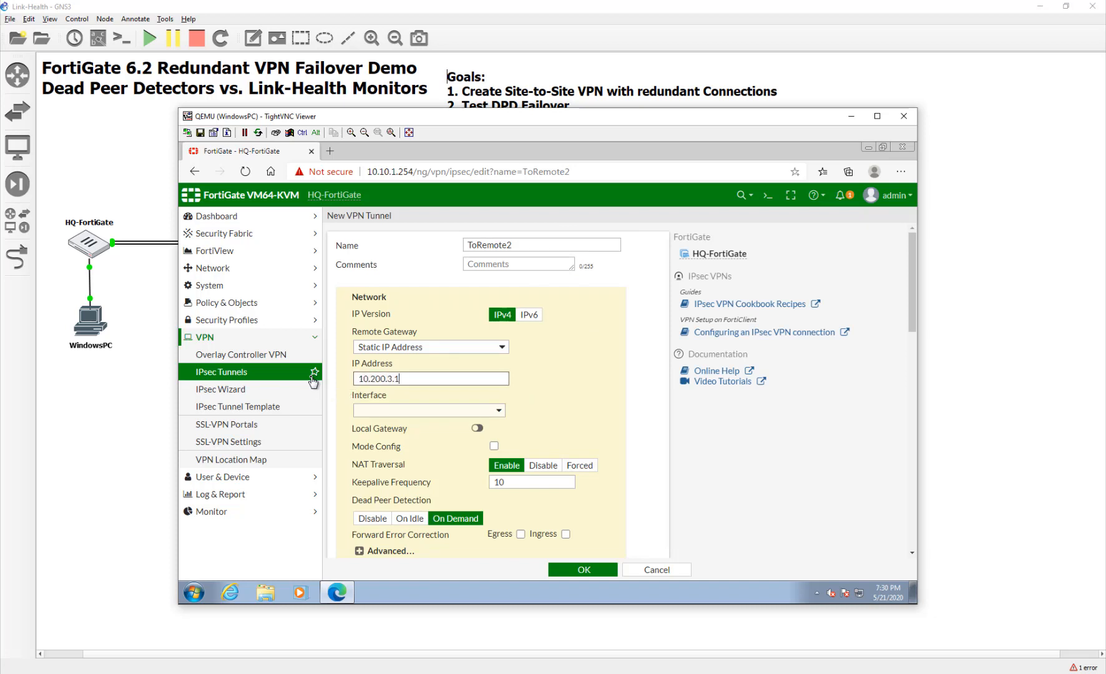
pyautogui.click(363, 411)
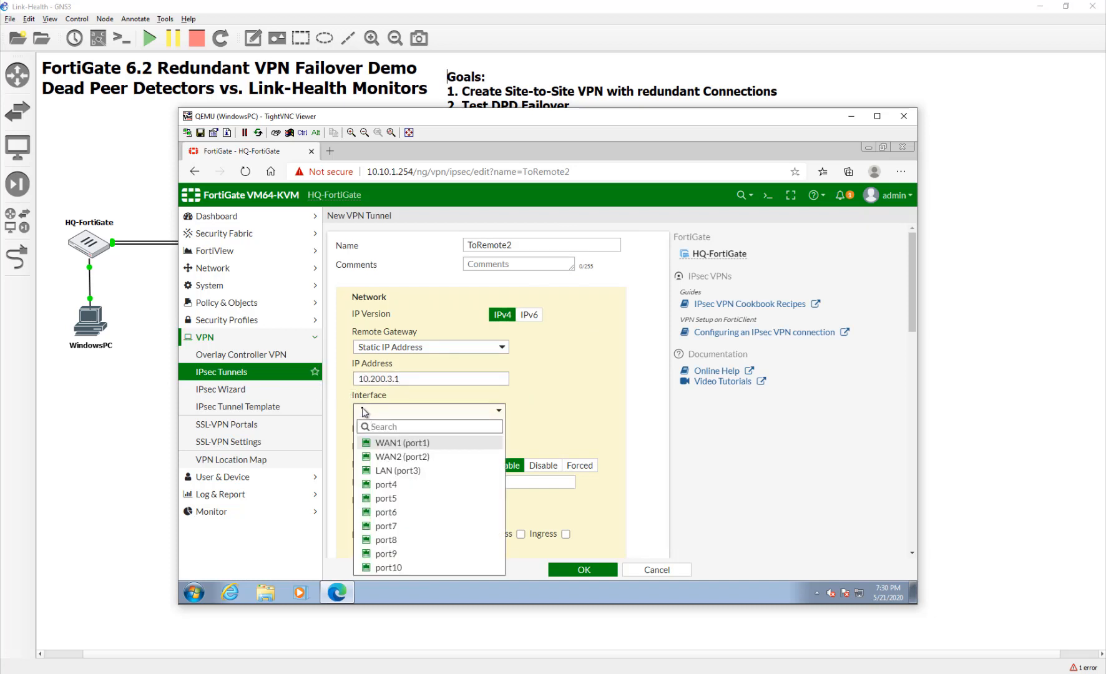
pyautogui.click(374, 458)
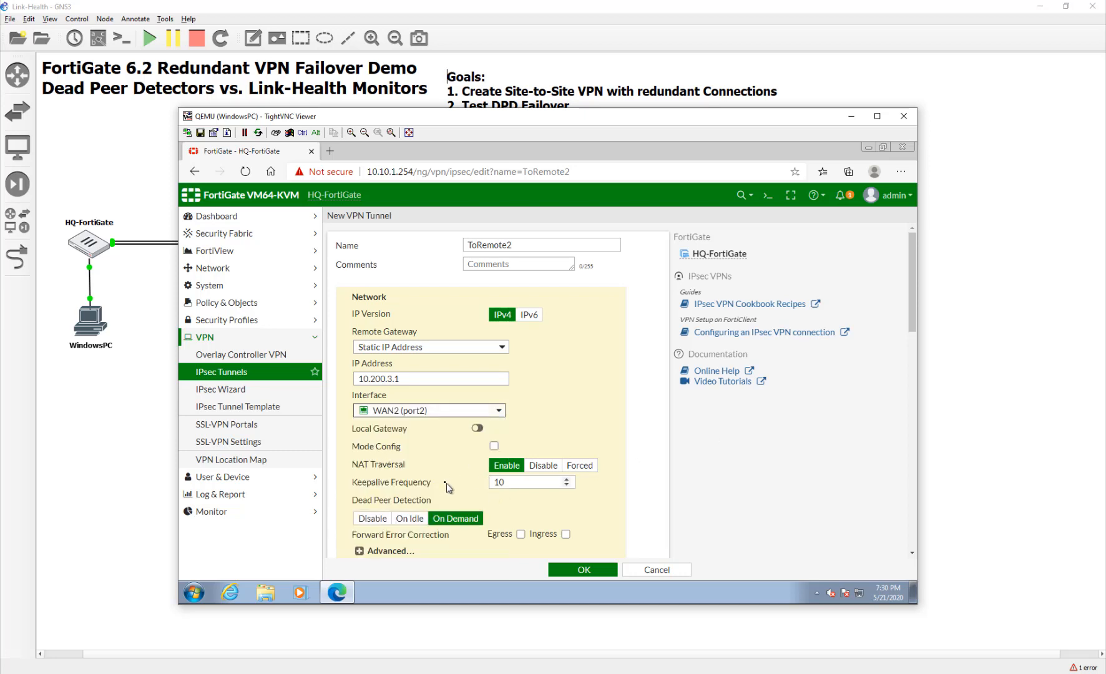
# Disable NAT traversal and enter the pre-shared key.
pyautogui.scroll(-2, 447, 478)
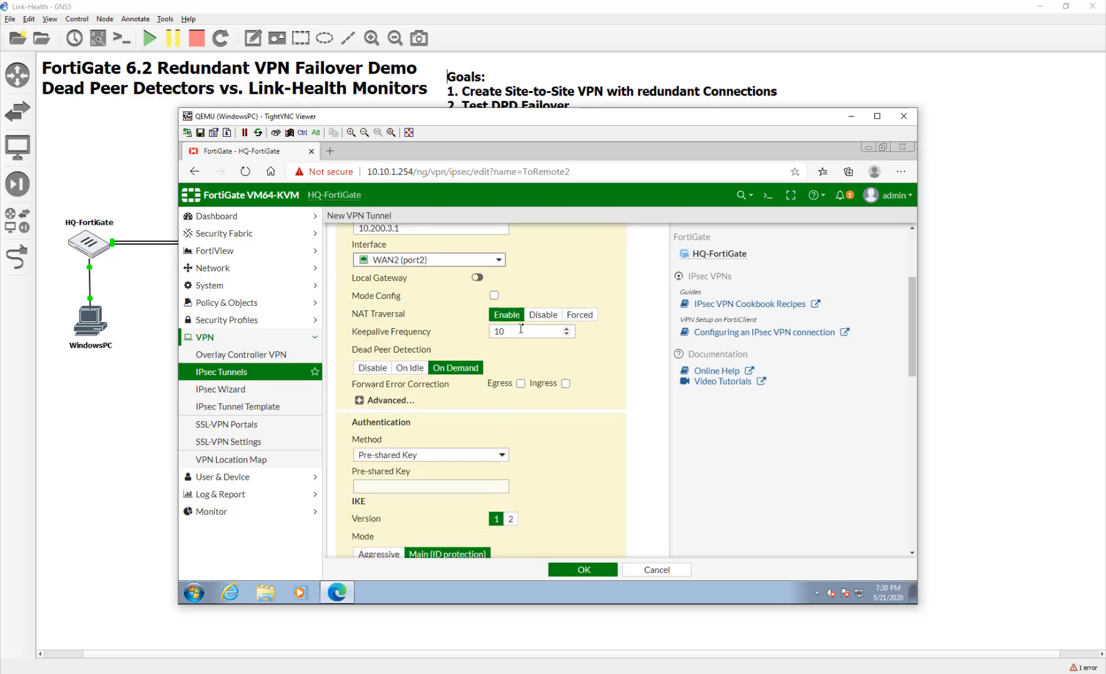
pyautogui.click(553, 316)
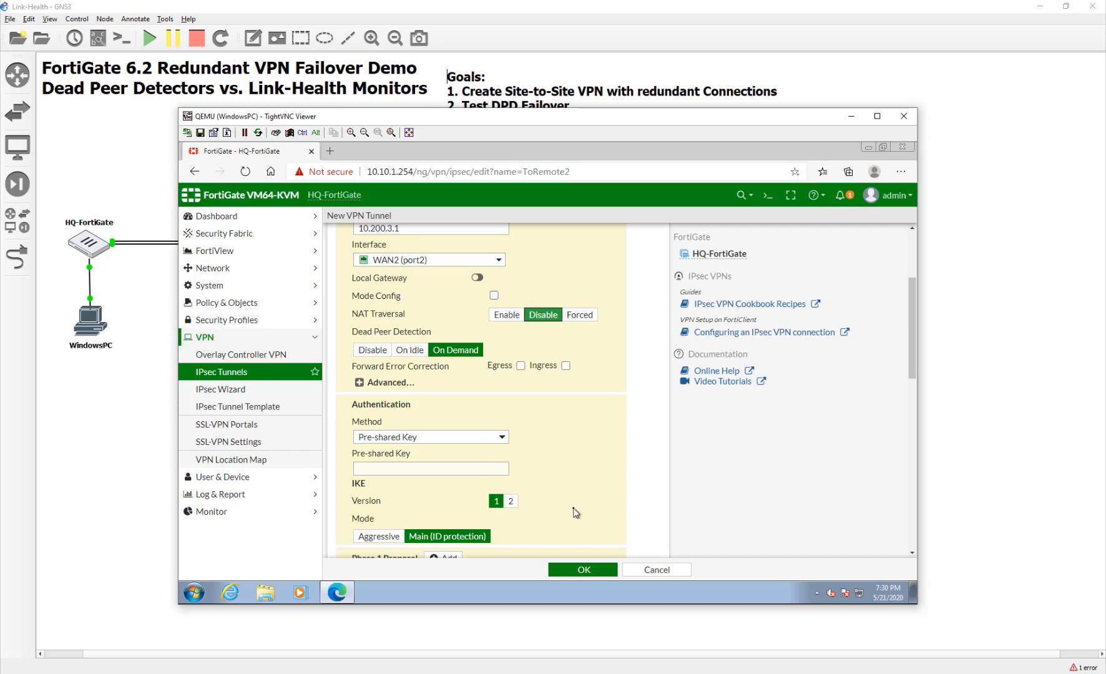
pyautogui.scroll(-1, 577, 437)
pyautogui.click(479, 373)
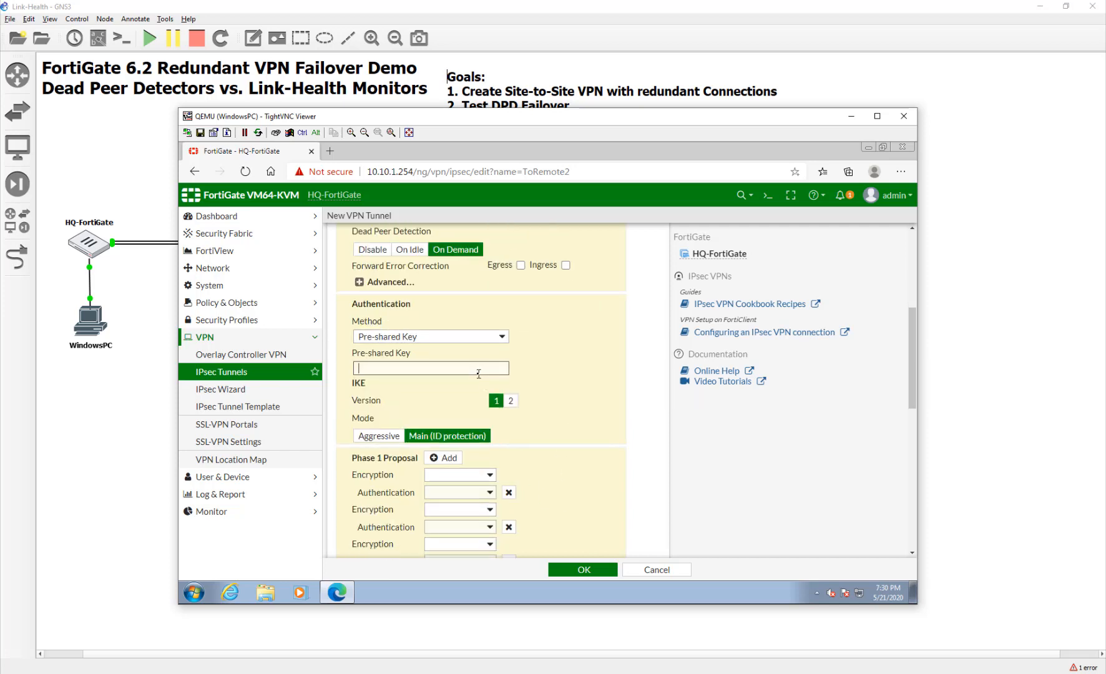
pyautogui.write('fortinet')
pyautogui.scroll(-3, 600, 407)
pyautogui.scroll(-1, 600, 411)
pyautogui.scroll(3, 600, 411)
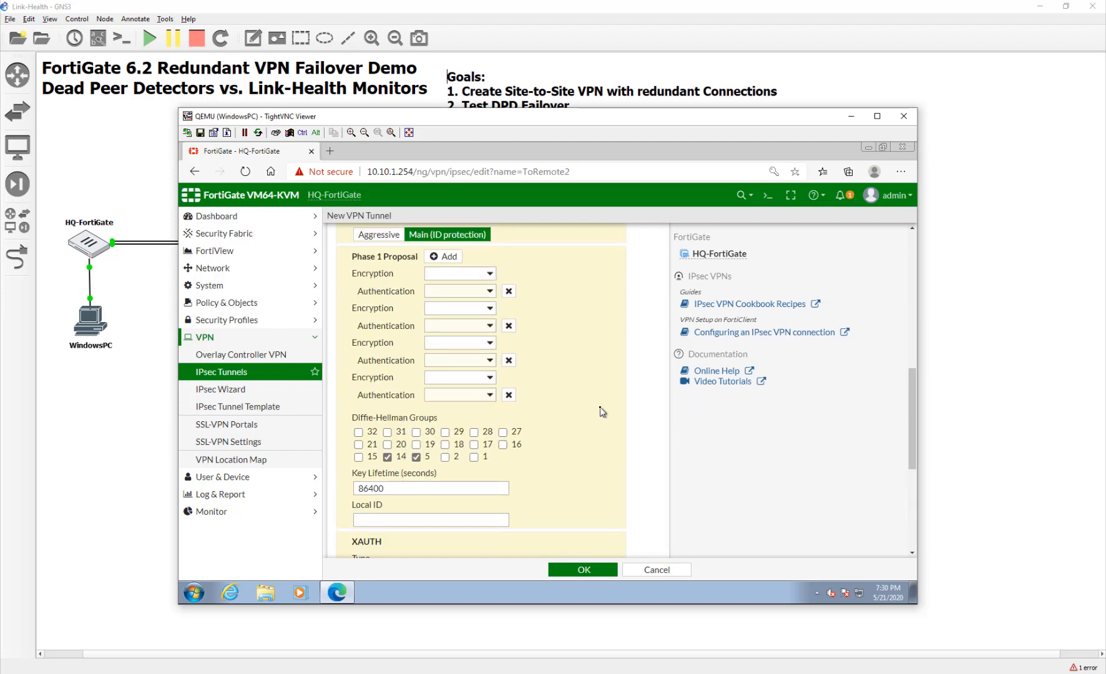
# Set Phase 1 encryption to DES and Phase 2 subnets 10.10.1.0/24 local, 10.20.1.0/24 remote.
pyautogui.click(480, 275)
pyautogui.click(466, 294)
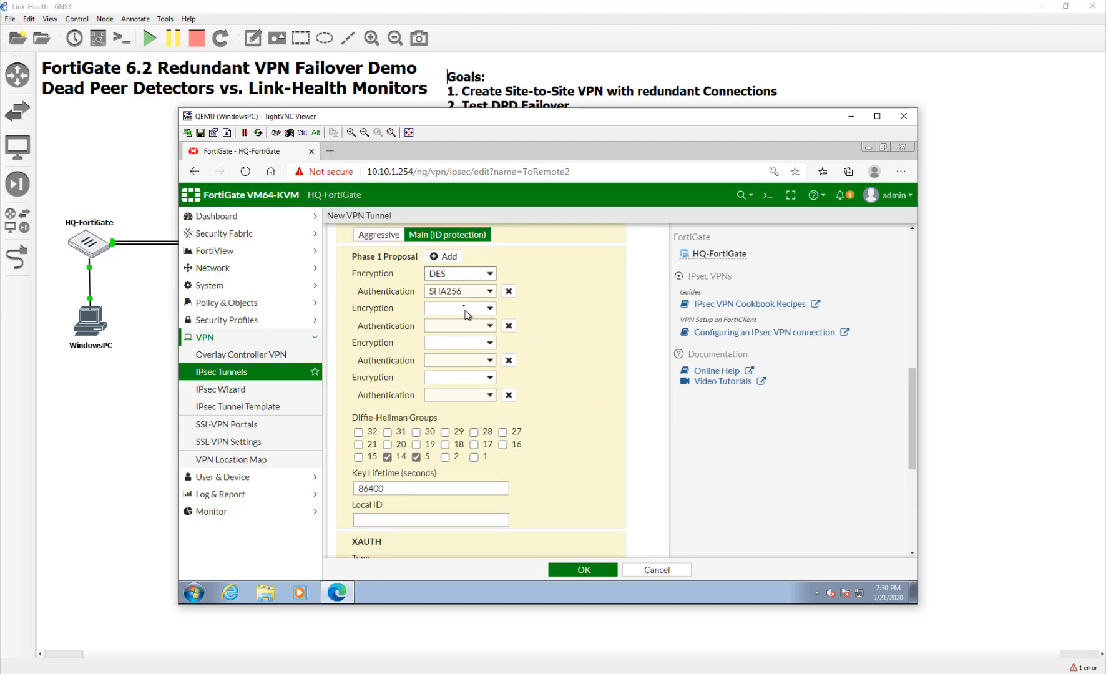
pyautogui.click(460, 293)
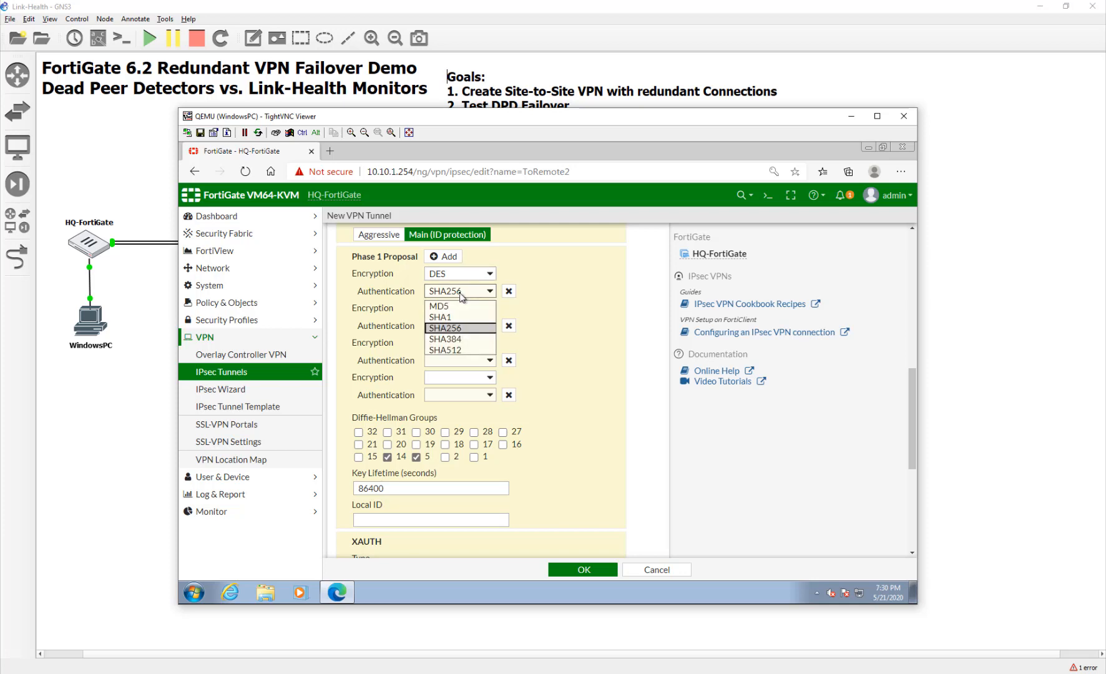
pyautogui.click(460, 295)
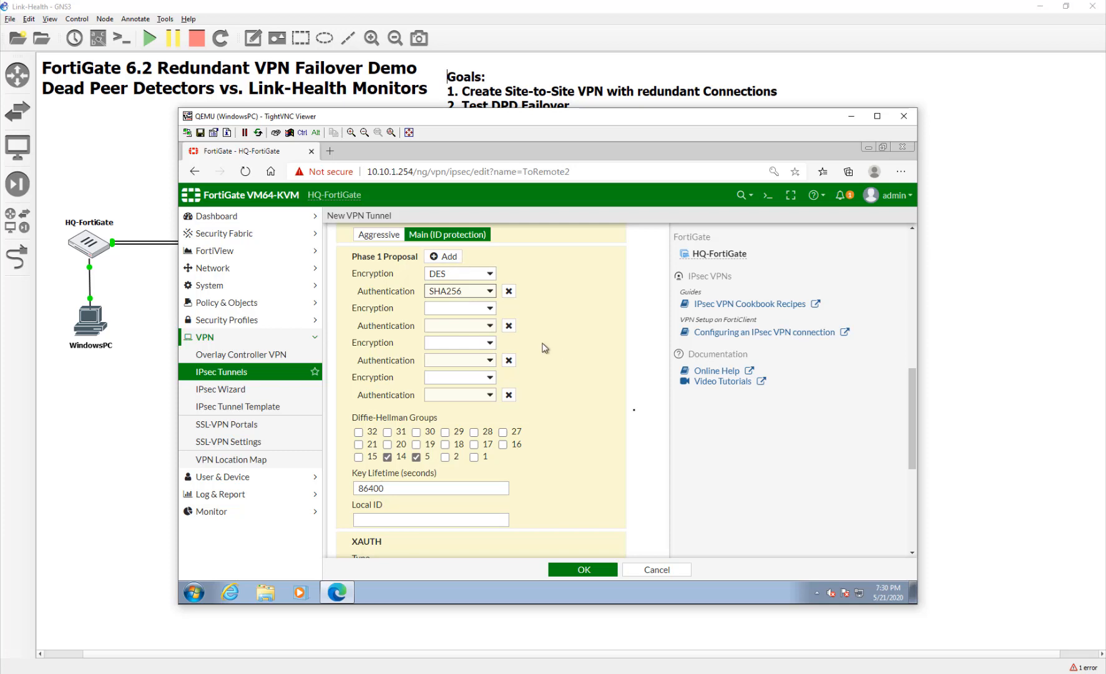
pyautogui.scroll(-4, 600, 420)
pyautogui.click(463, 483)
pyautogui.write('10')
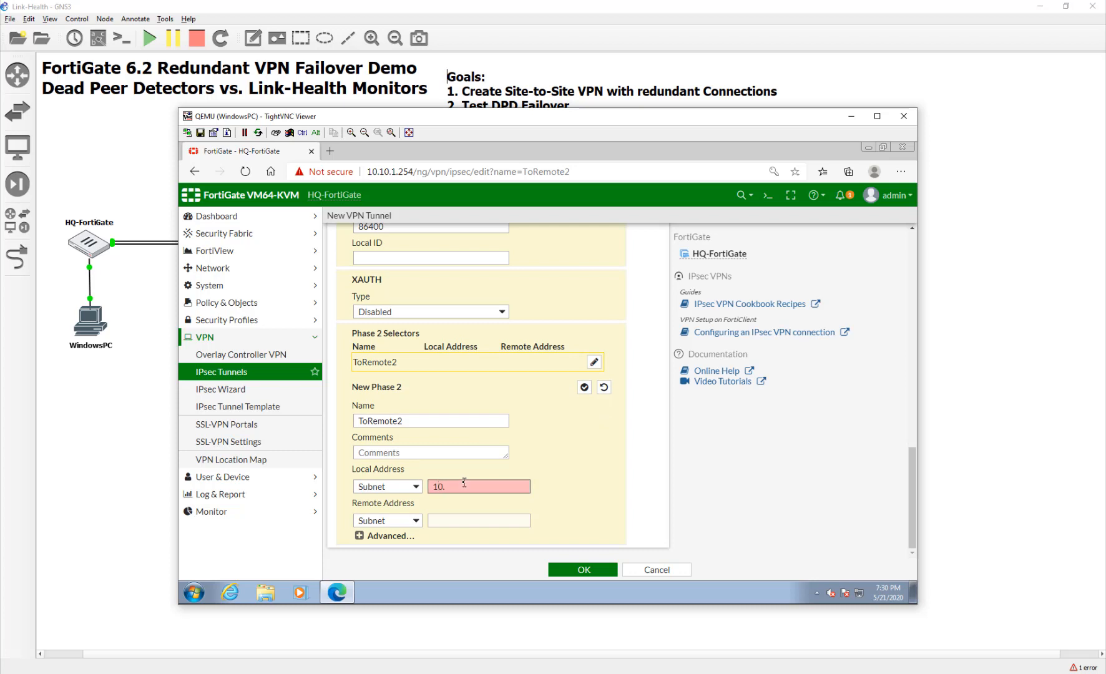
pyautogui.write('.10.1.0/24')
pyautogui.press('Tab')
pyautogui.press('Tab')
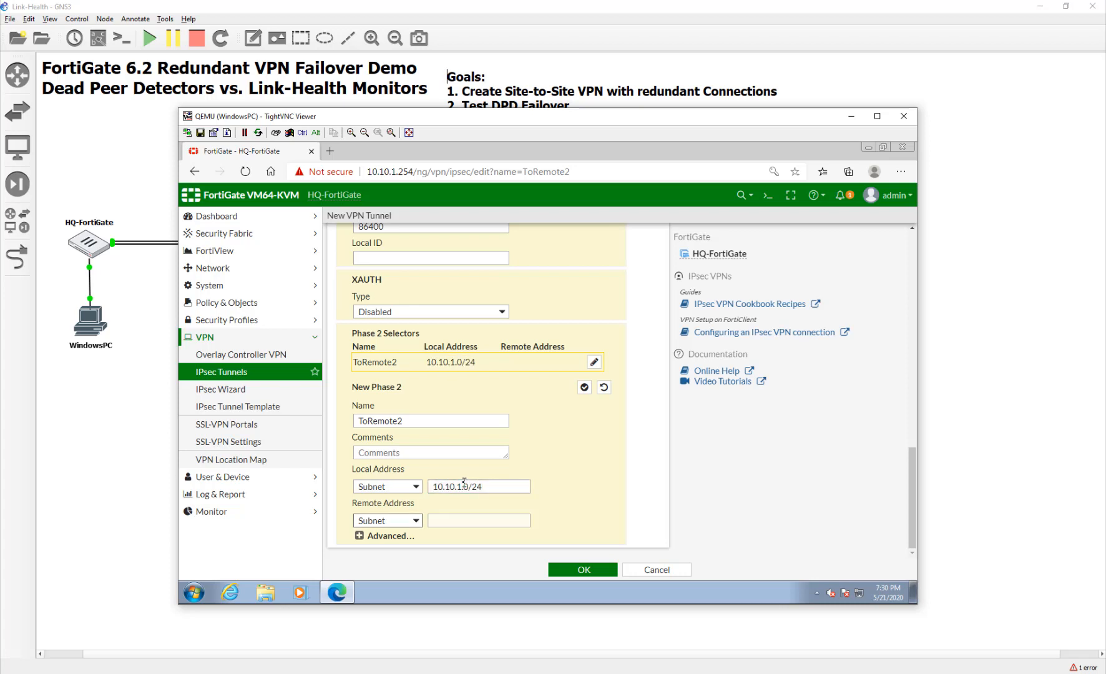
pyautogui.write('10.20')
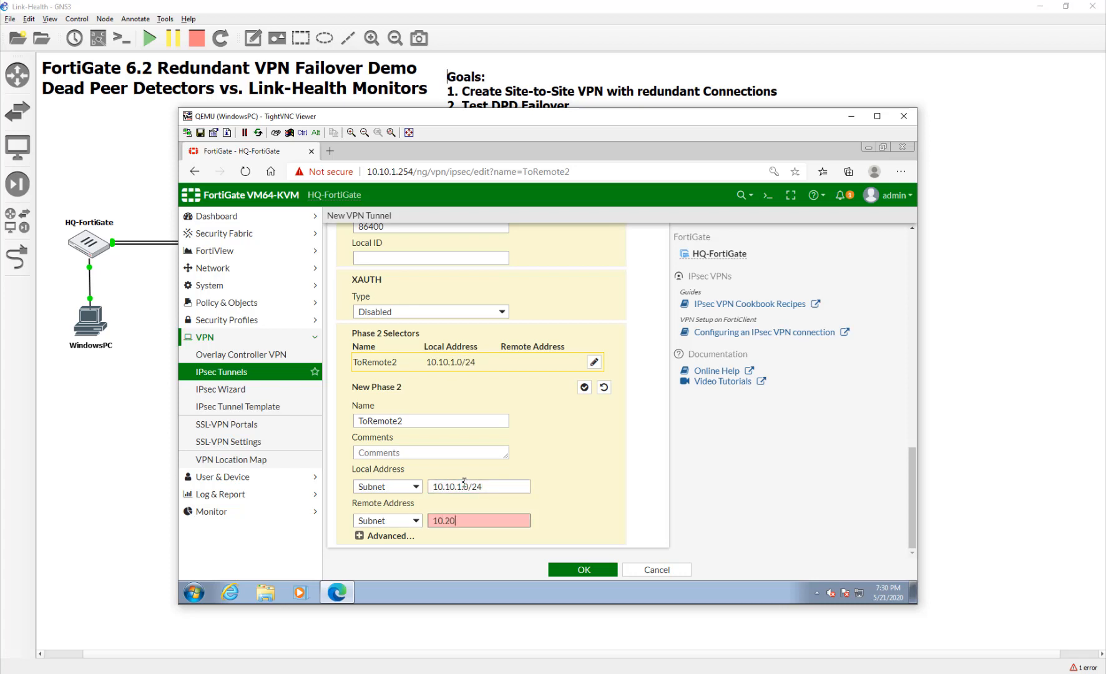
pyautogui.write('.1.0/24')
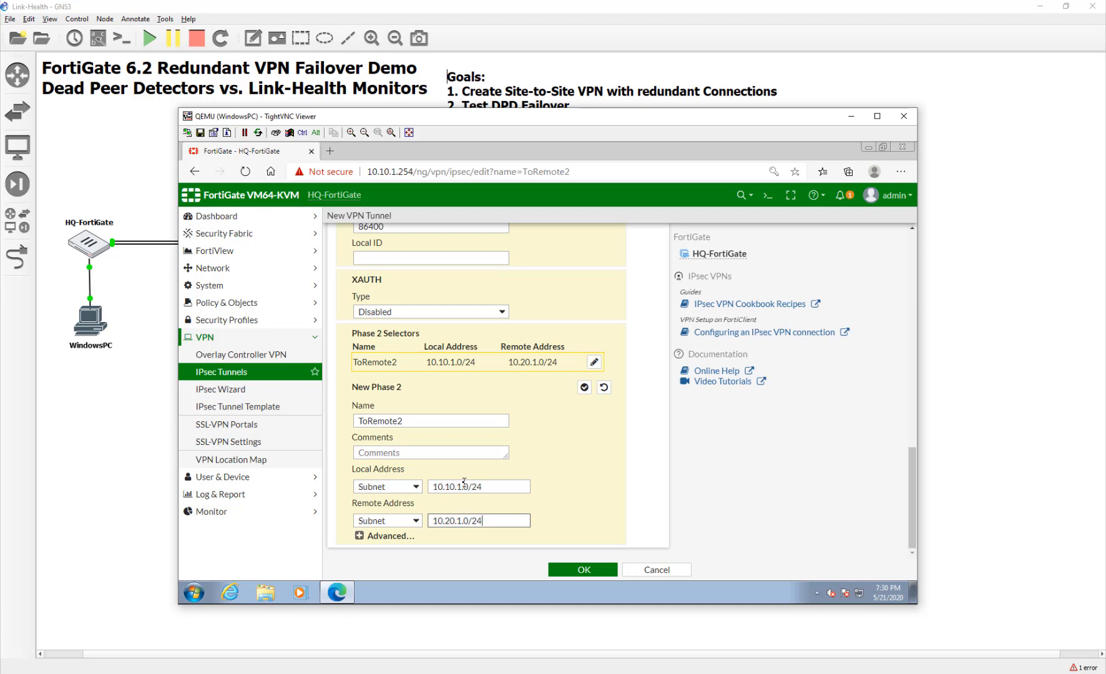
pyautogui.click(585, 569)
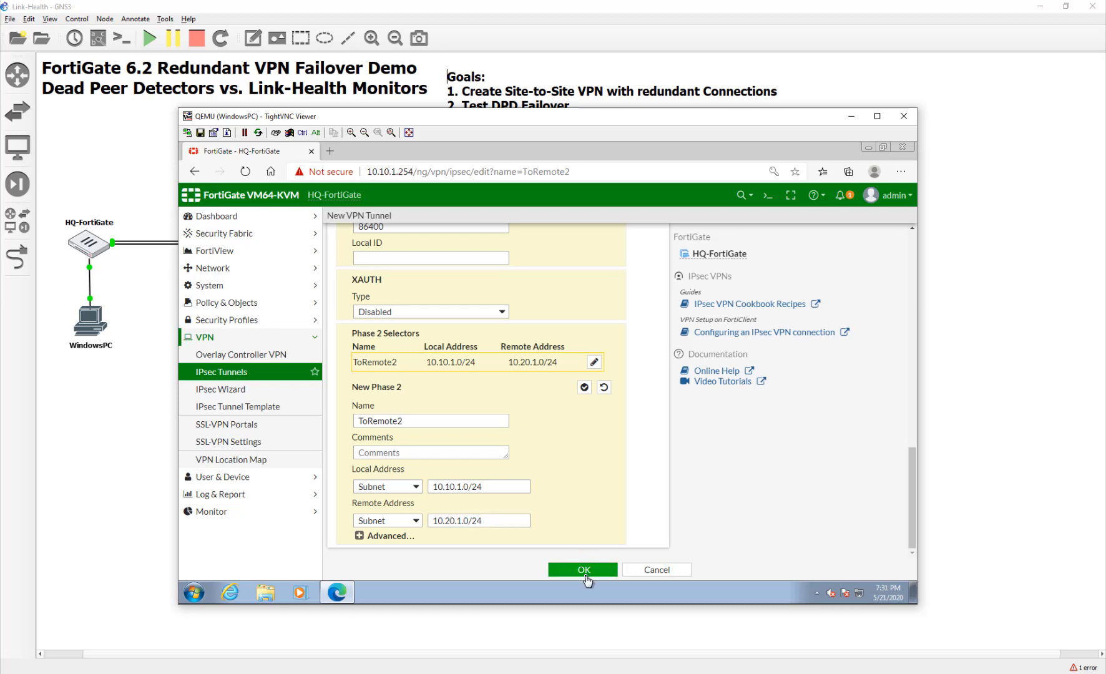
# Remove the empty Phase 1 proposal rows, switch authentication to SHA1, and save ToRemote2.
pyautogui.scroll(3, 535, 472)
pyautogui.click(510, 504)
pyautogui.click(509, 470)
pyautogui.click(509, 434)
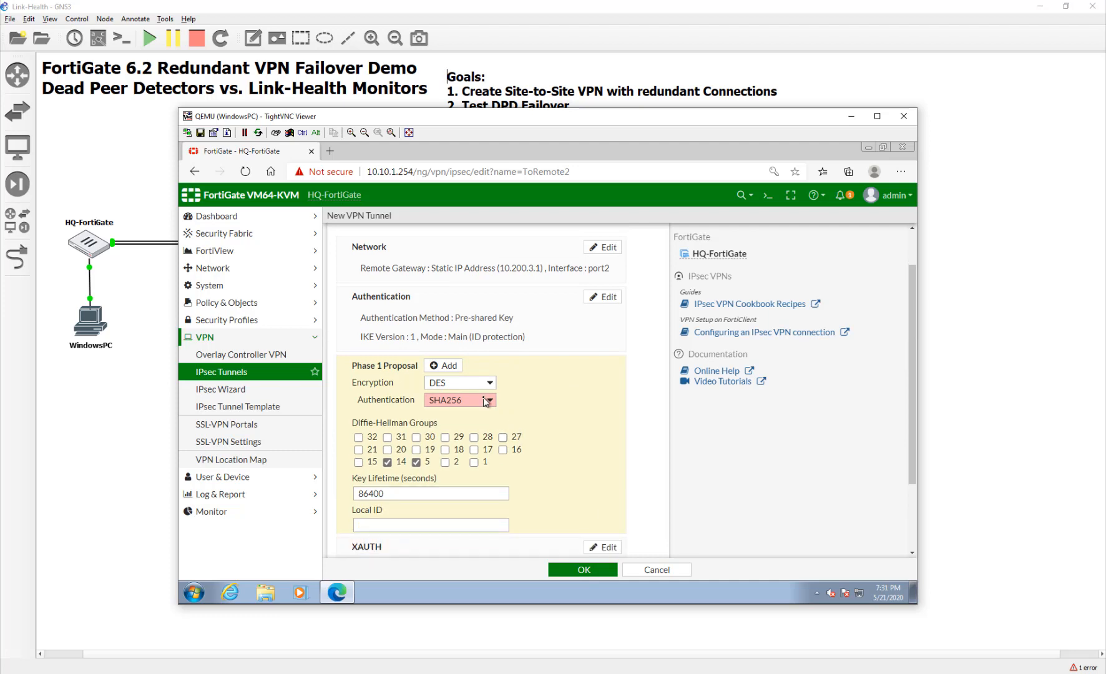
pyautogui.click(485, 400)
pyautogui.click(479, 426)
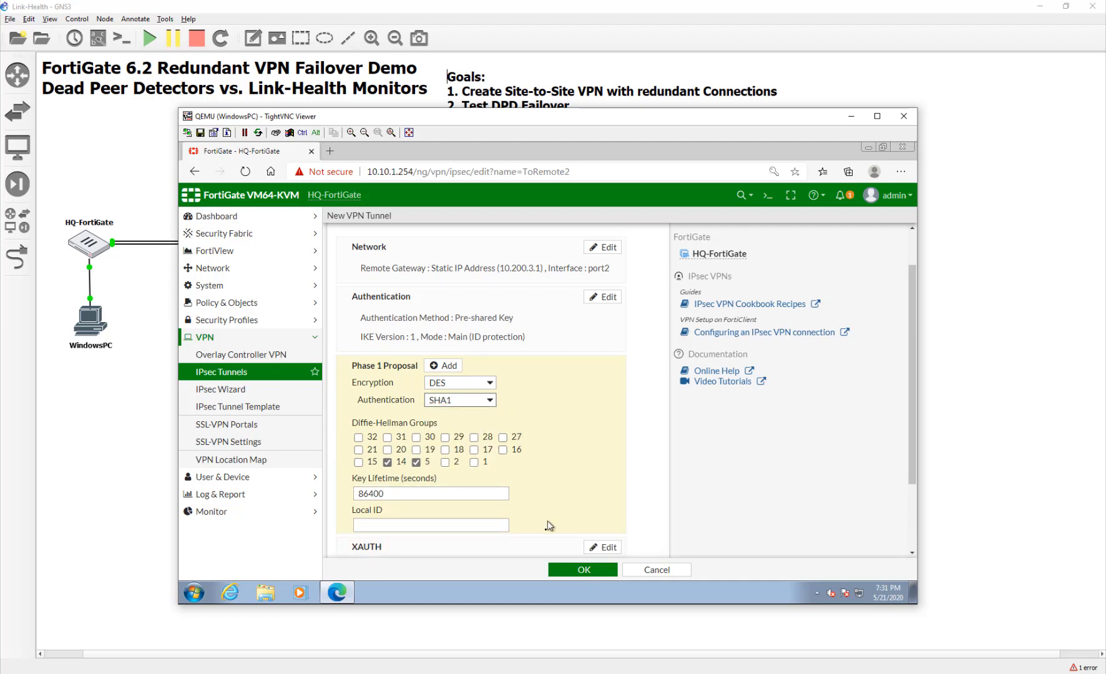
pyautogui.click(584, 570)
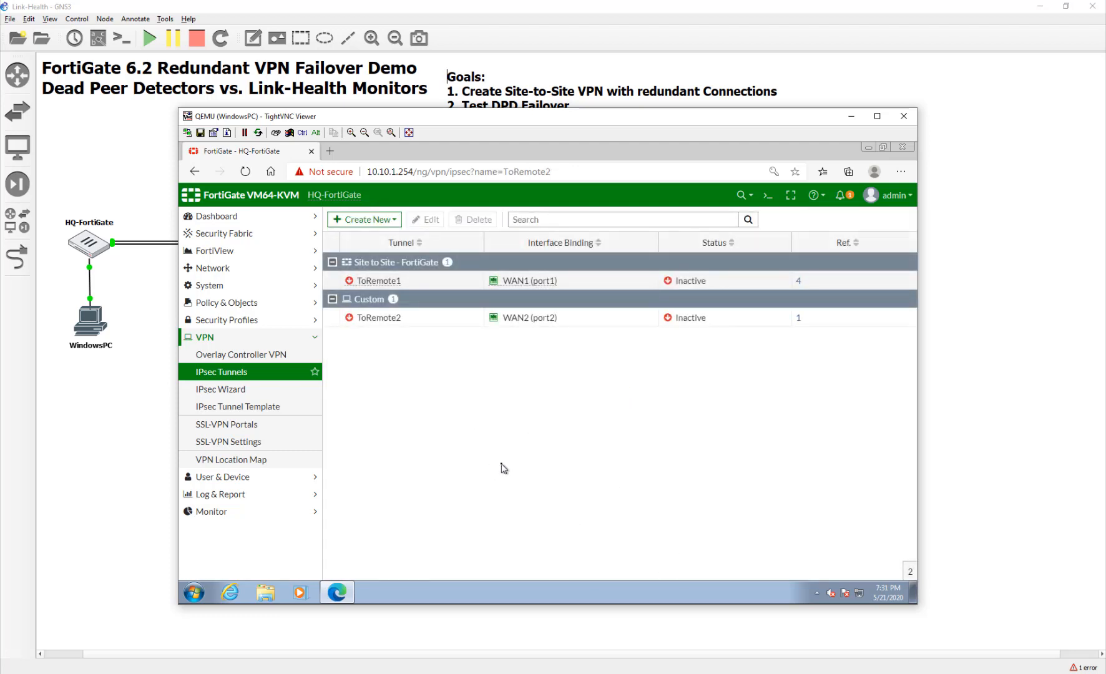
# Convert ToRemote1 to a custom tunnel, review its Phase 2 advanced proposals, and save it.
pyautogui.doubleClick(439, 284)
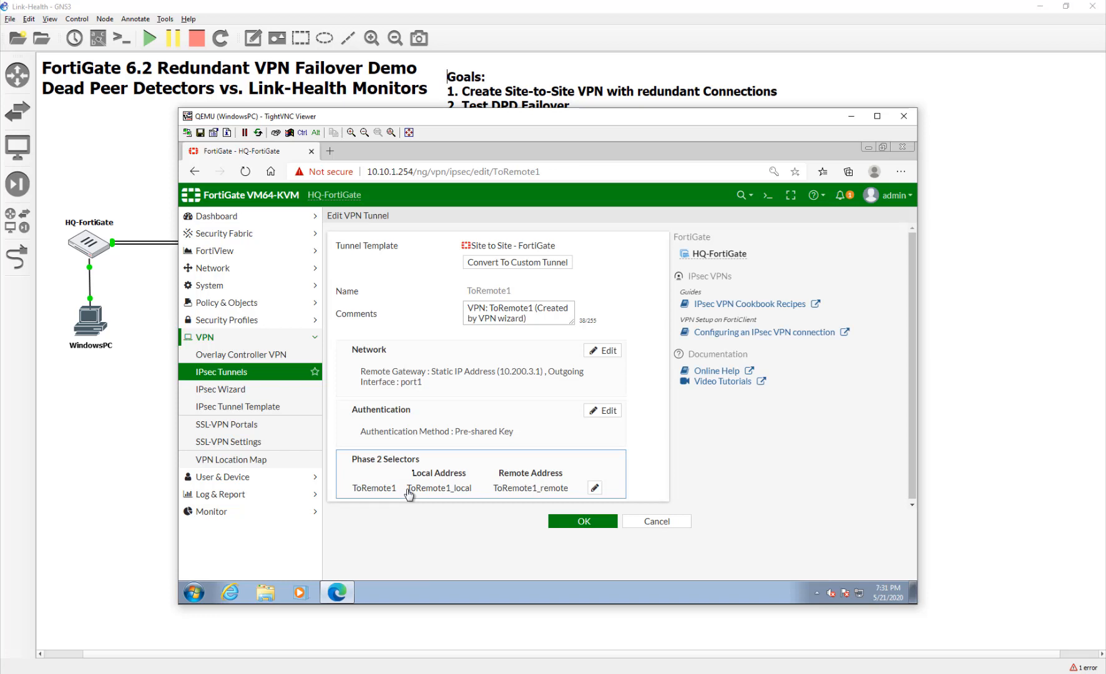
pyautogui.click(538, 267)
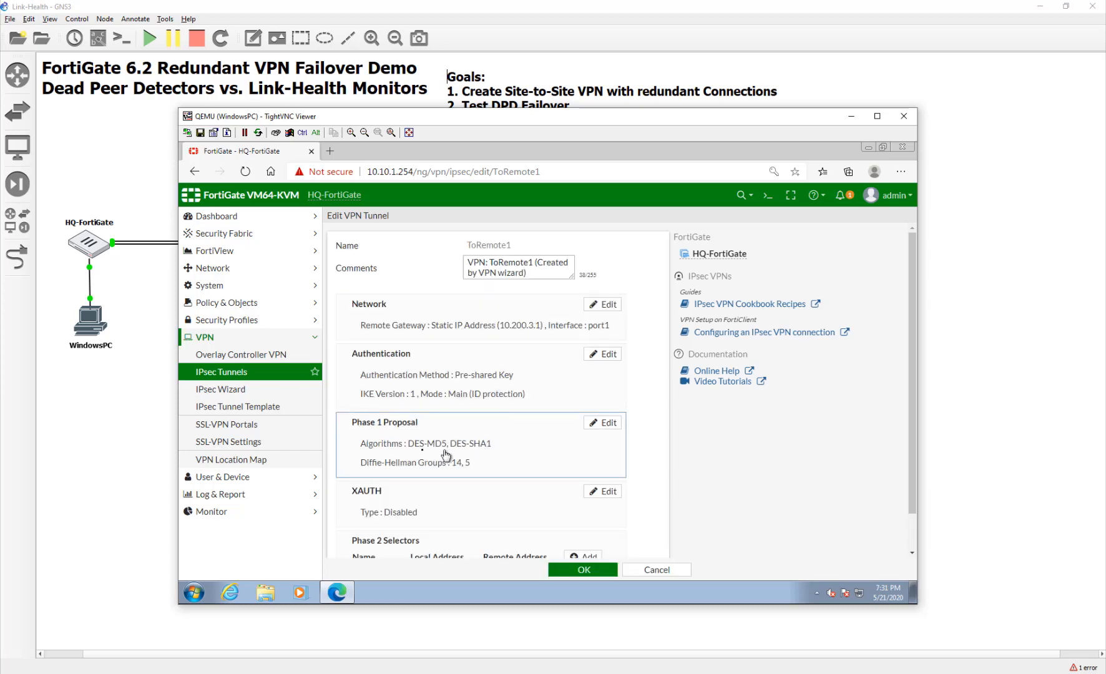
pyautogui.scroll(-1, 473, 465)
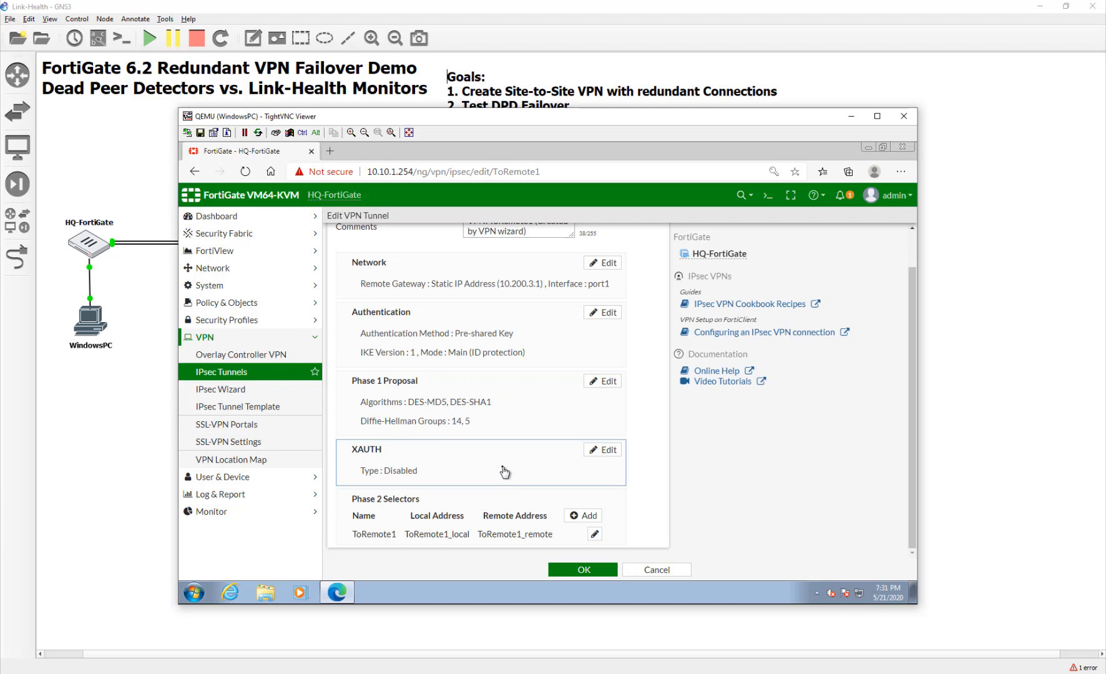
pyautogui.click(594, 534)
pyautogui.scroll(-4, 487, 510)
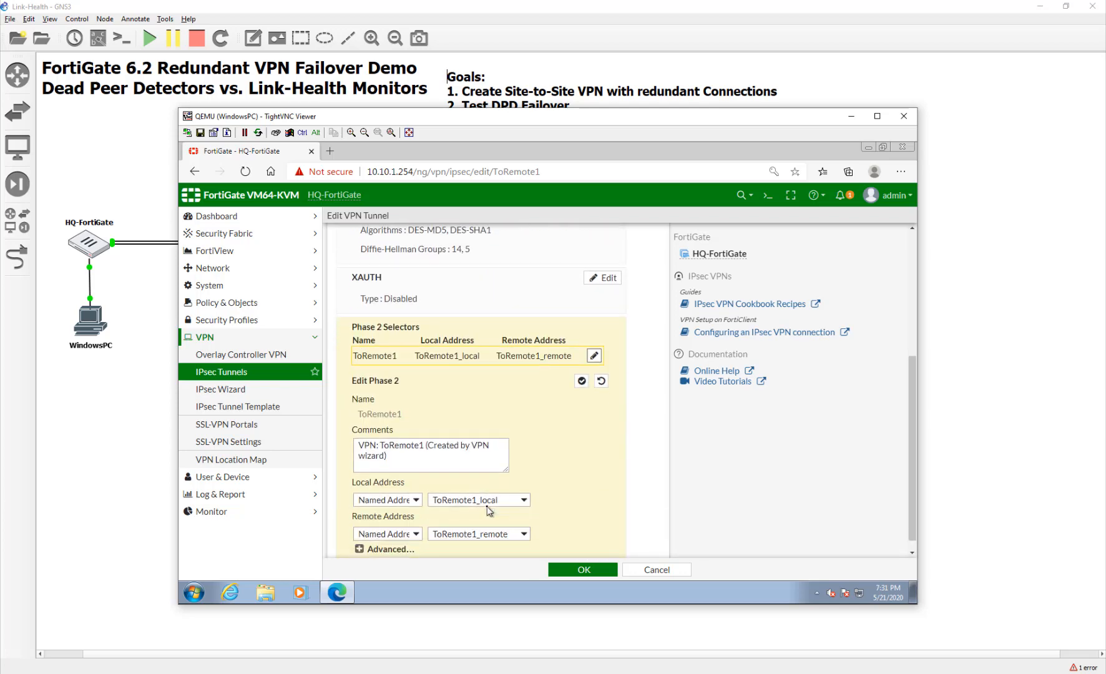
pyautogui.click(387, 535)
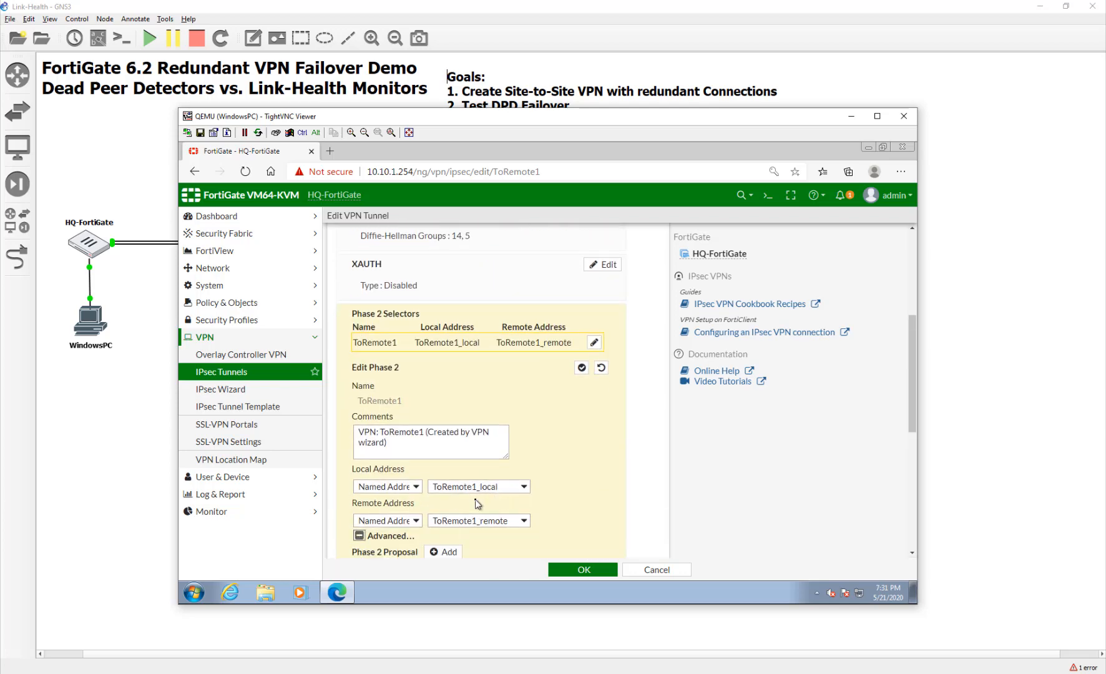
pyautogui.scroll(-5, 477, 504)
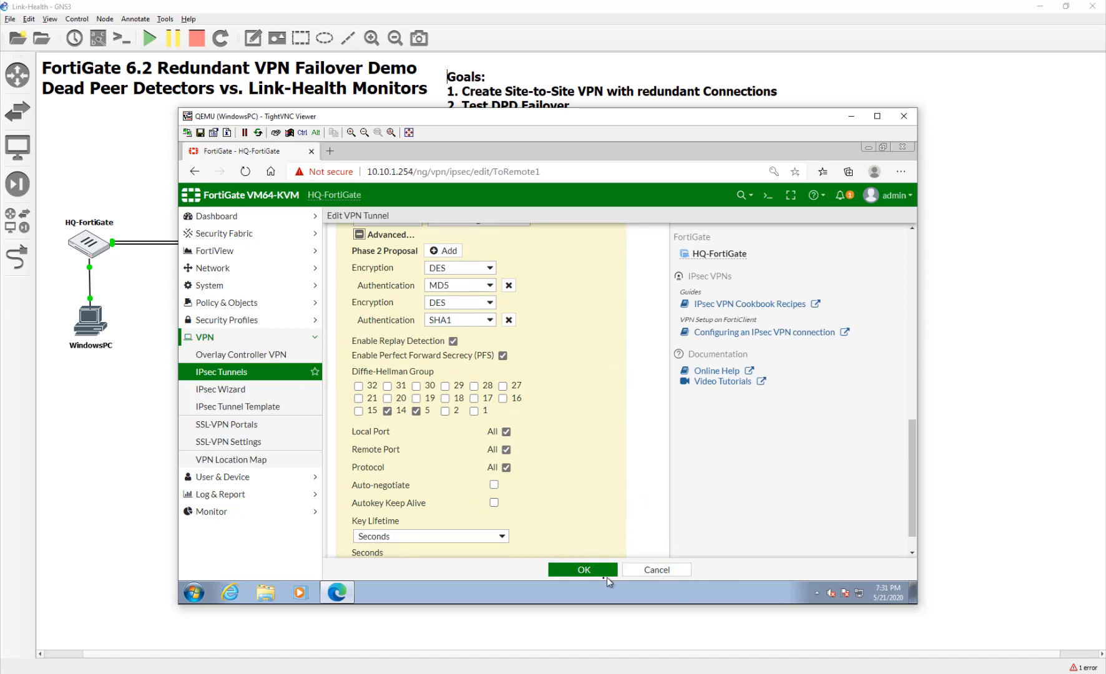
pyautogui.click(584, 569)
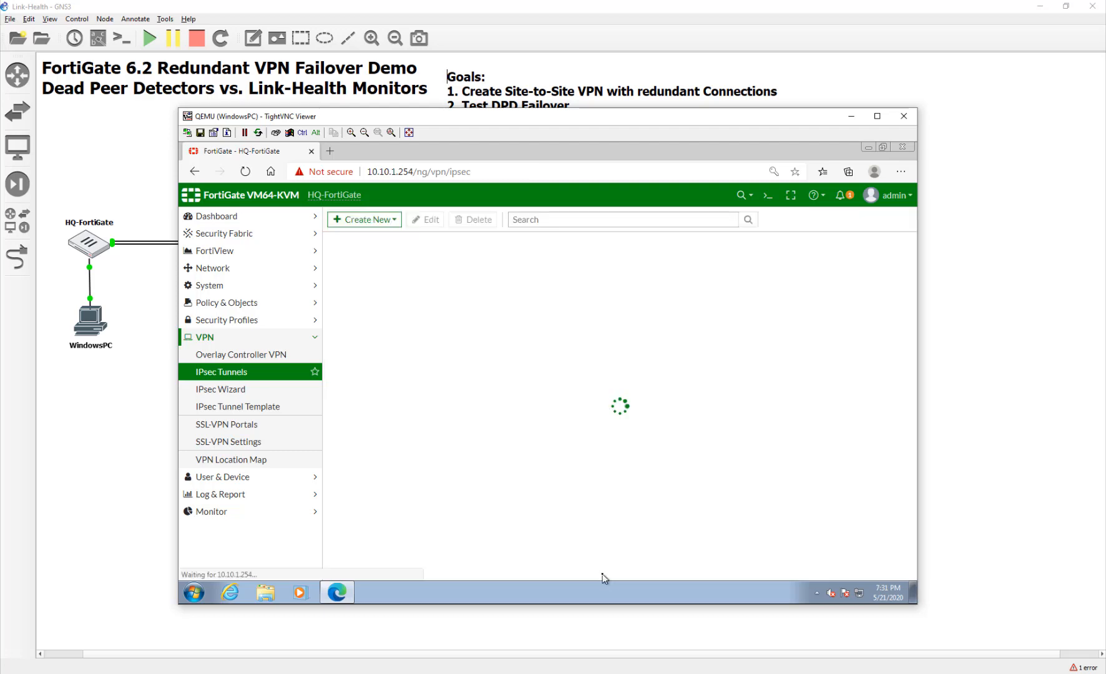
# Give ToRemote2 two Phase 1 proposals: DES-MD5 and DES-SHA1.
pyautogui.doubleClick(456, 299)
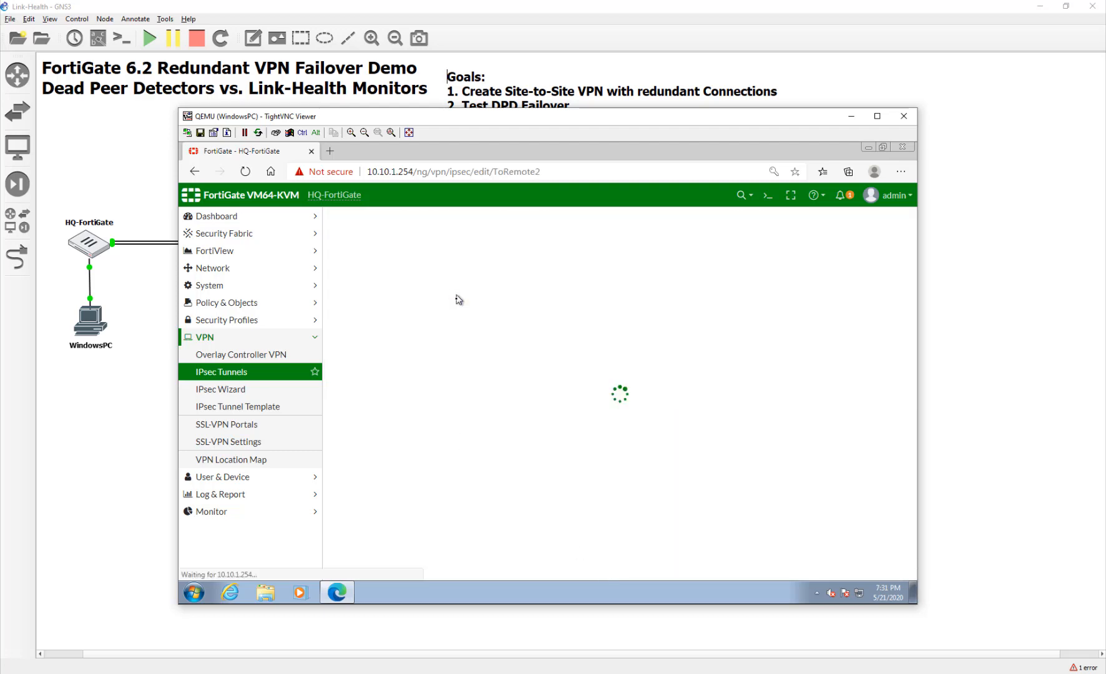
pyautogui.scroll(-1, 489, 461)
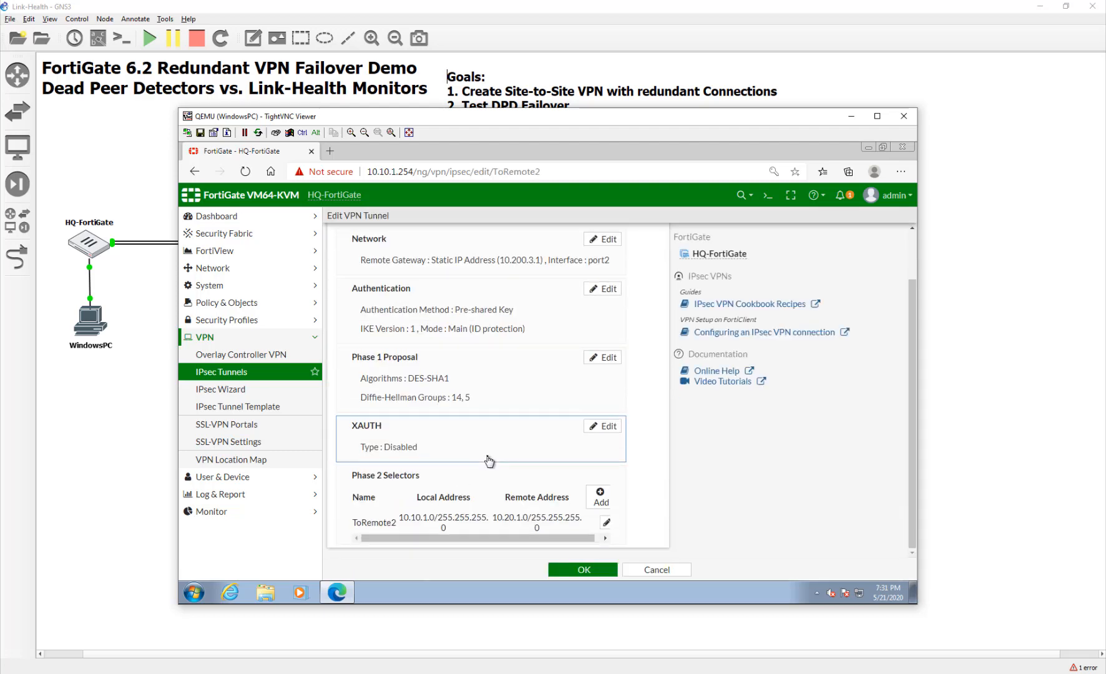
pyautogui.click(476, 393)
pyautogui.click(476, 392)
pyautogui.click(601, 425)
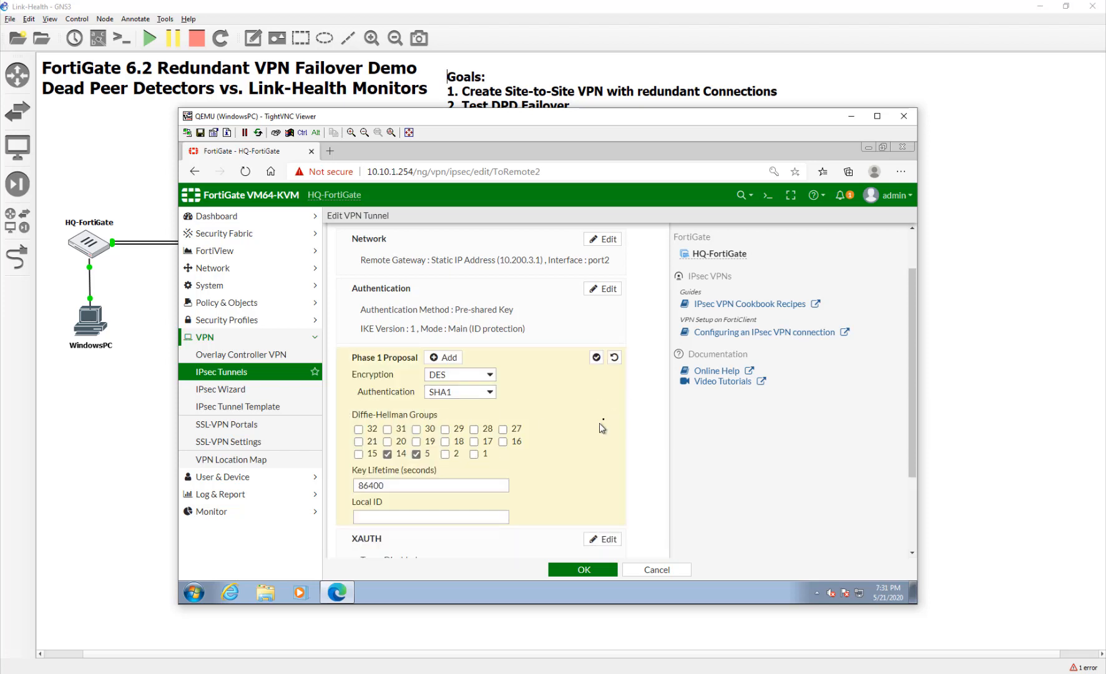
pyautogui.click(444, 357)
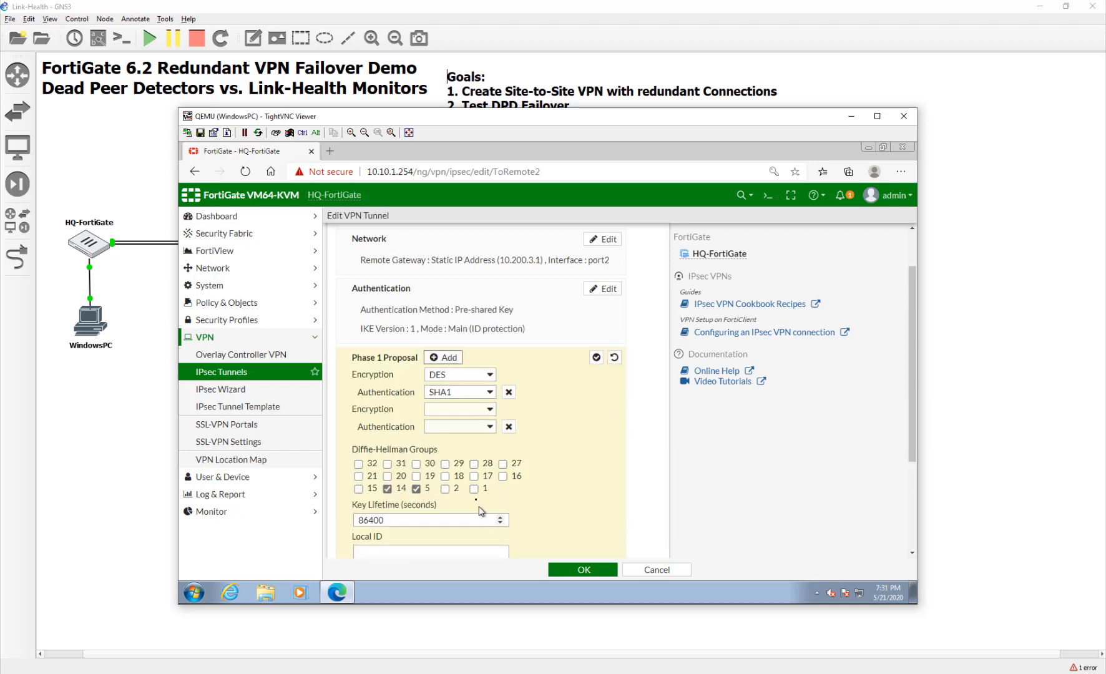
pyautogui.click(471, 394)
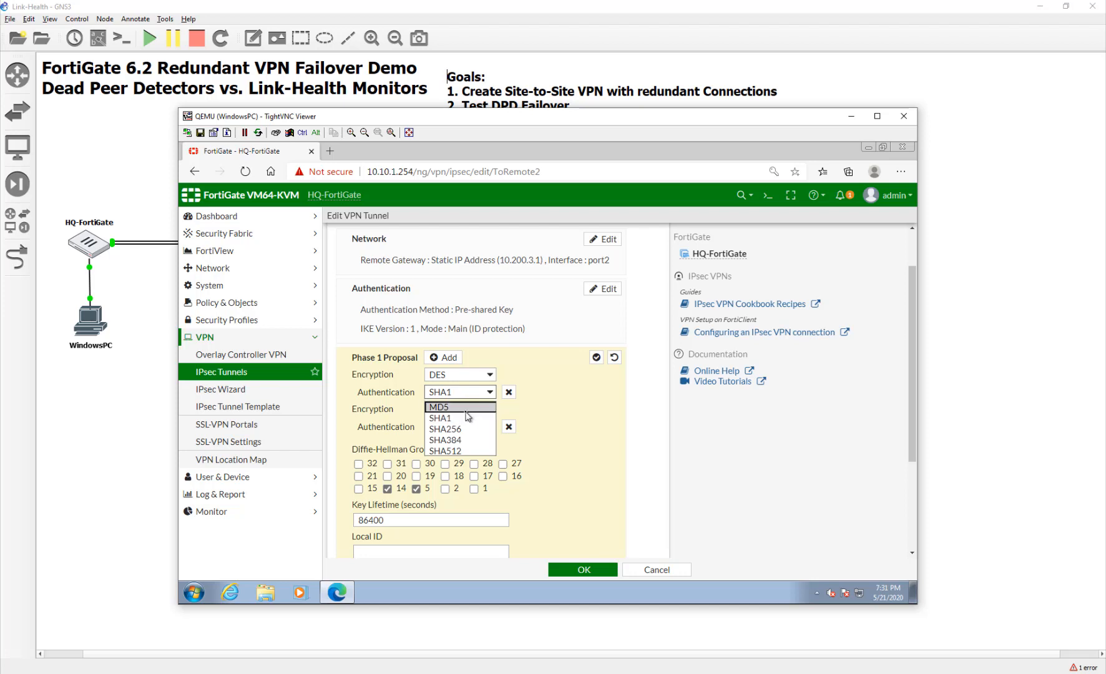
pyautogui.click(466, 410)
pyautogui.click(462, 434)
pyautogui.click(462, 426)
pyautogui.click(478, 449)
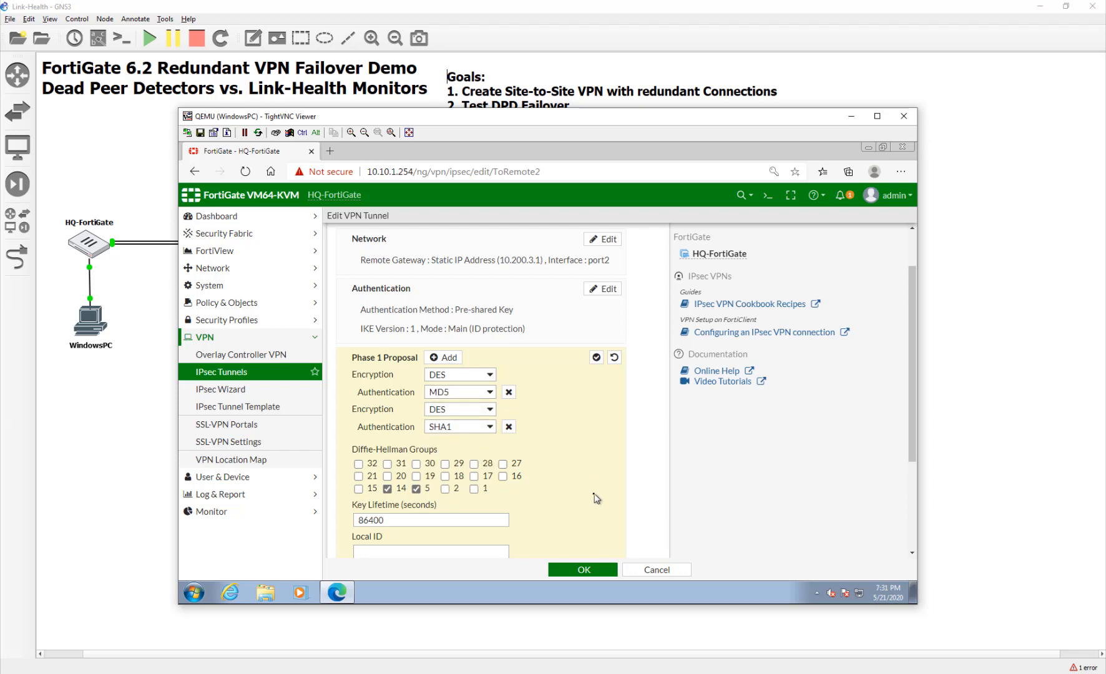
# Review ToRemote2's Phase 2 advanced proposals and save the tunnel.
pyautogui.scroll(-3, 596, 497)
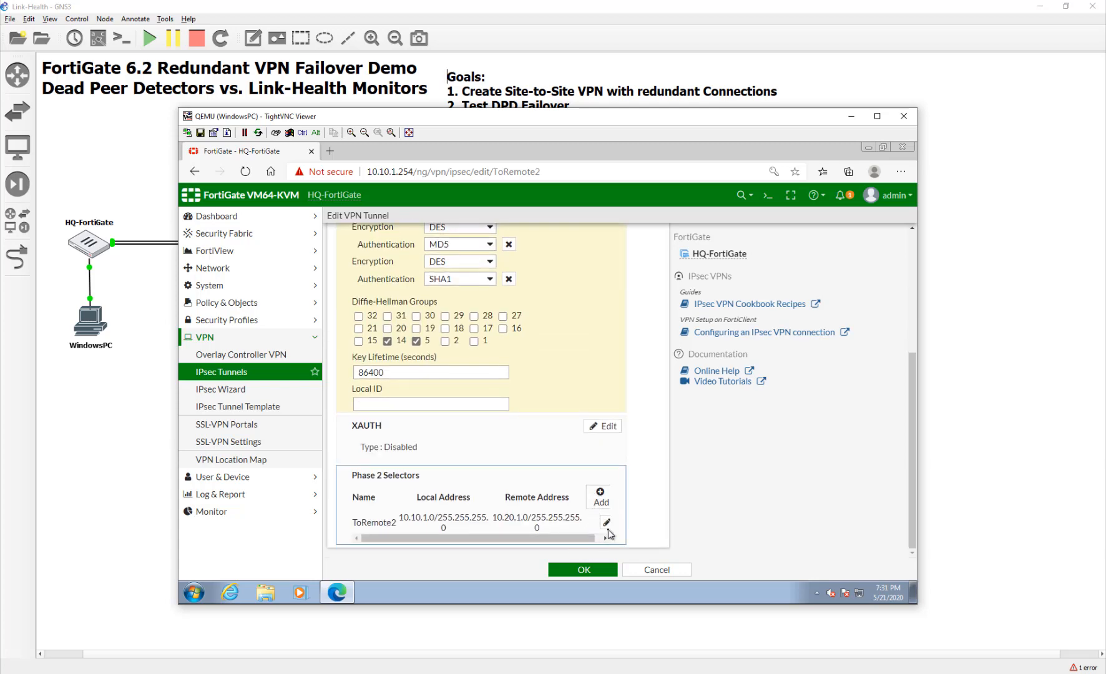
pyautogui.click(607, 522)
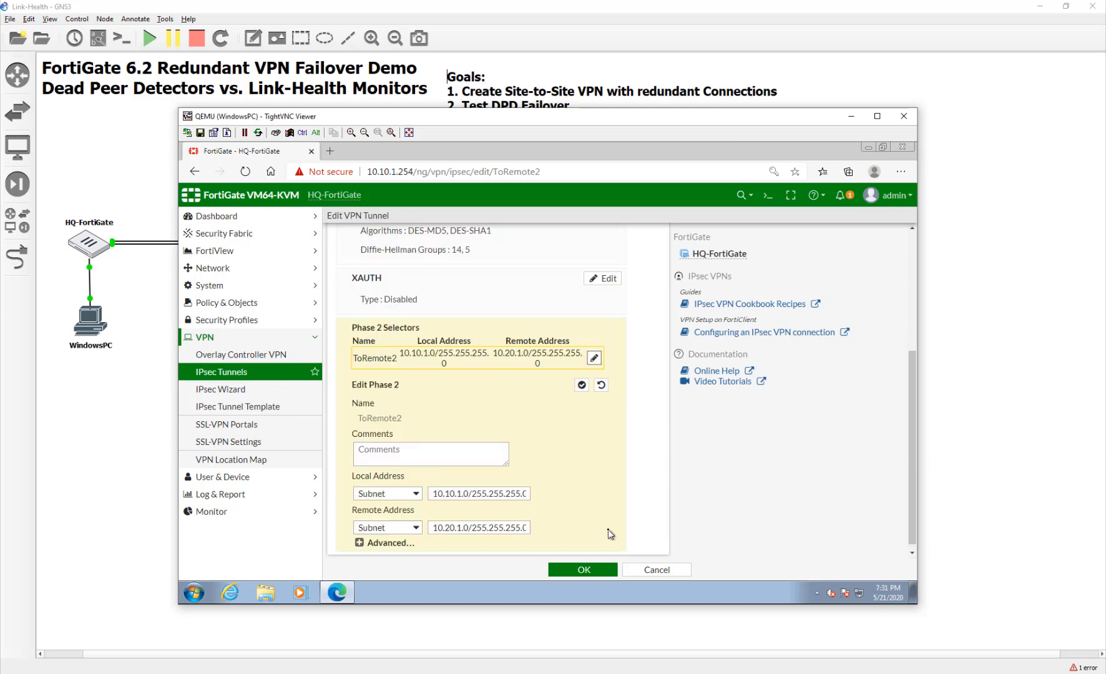
pyautogui.click(392, 536)
pyautogui.scroll(-5, 429, 529)
pyautogui.scroll(2, 429, 529)
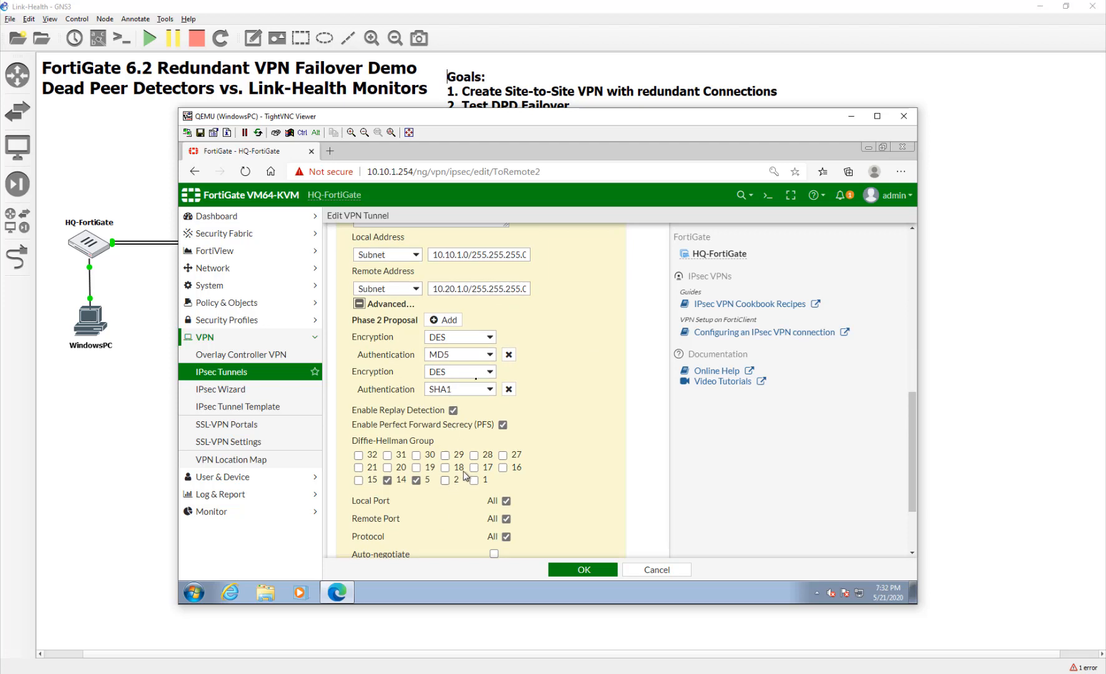
pyautogui.scroll(-2, 553, 527)
pyautogui.click(599, 569)
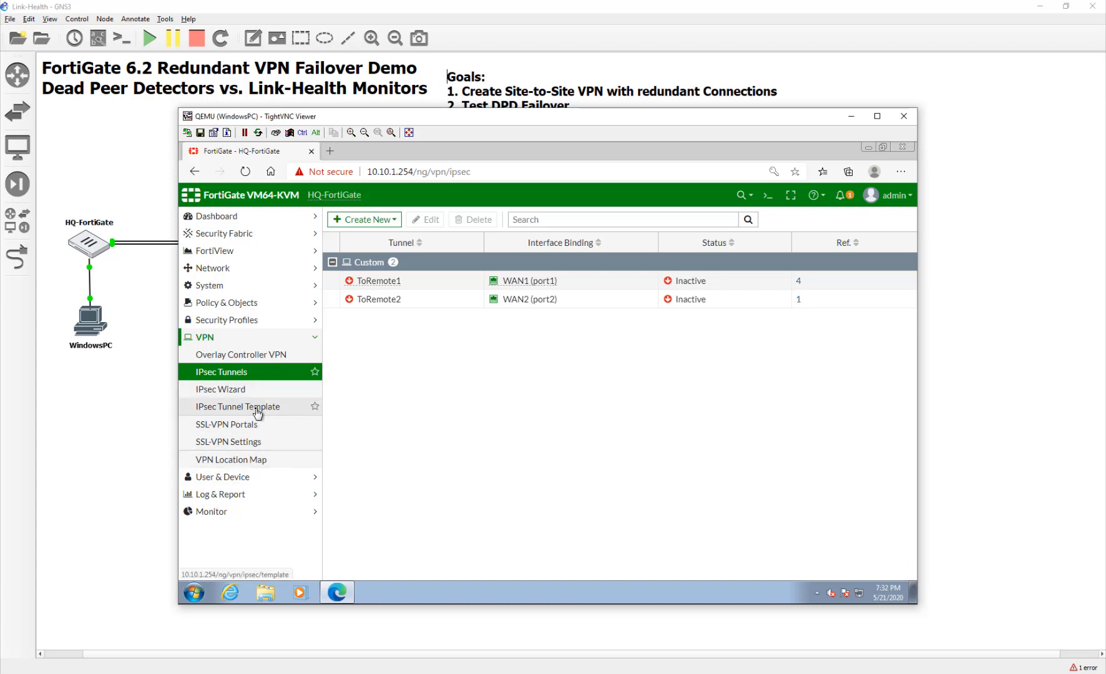
pyautogui.click(245, 319)
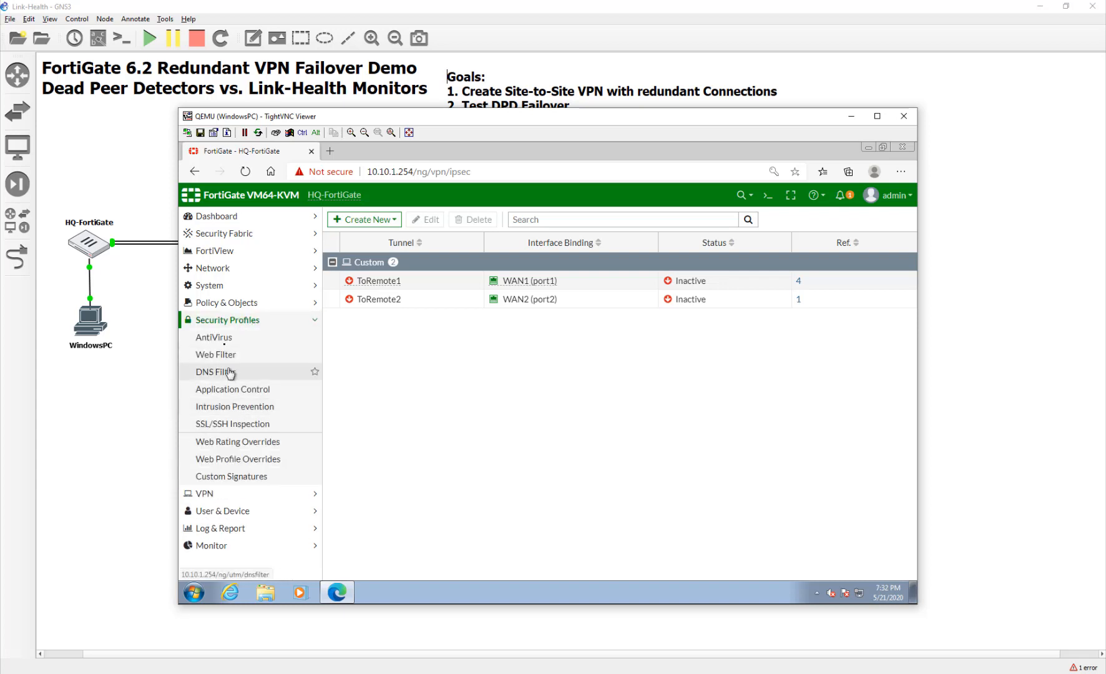
pyautogui.click(218, 302)
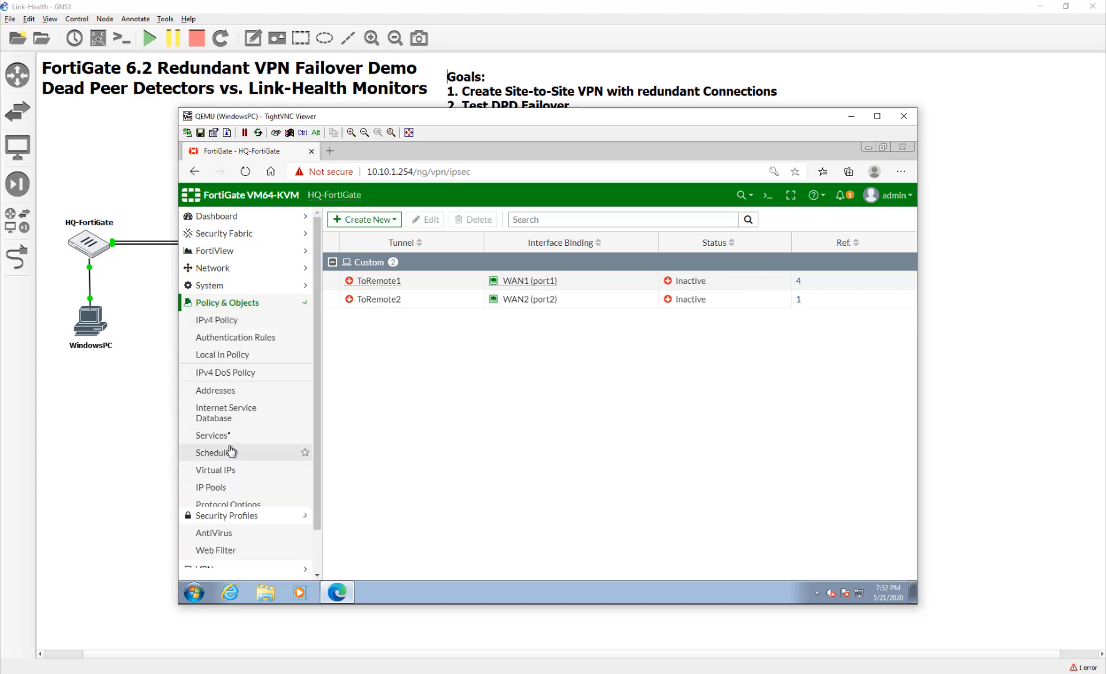
pyautogui.click(218, 319)
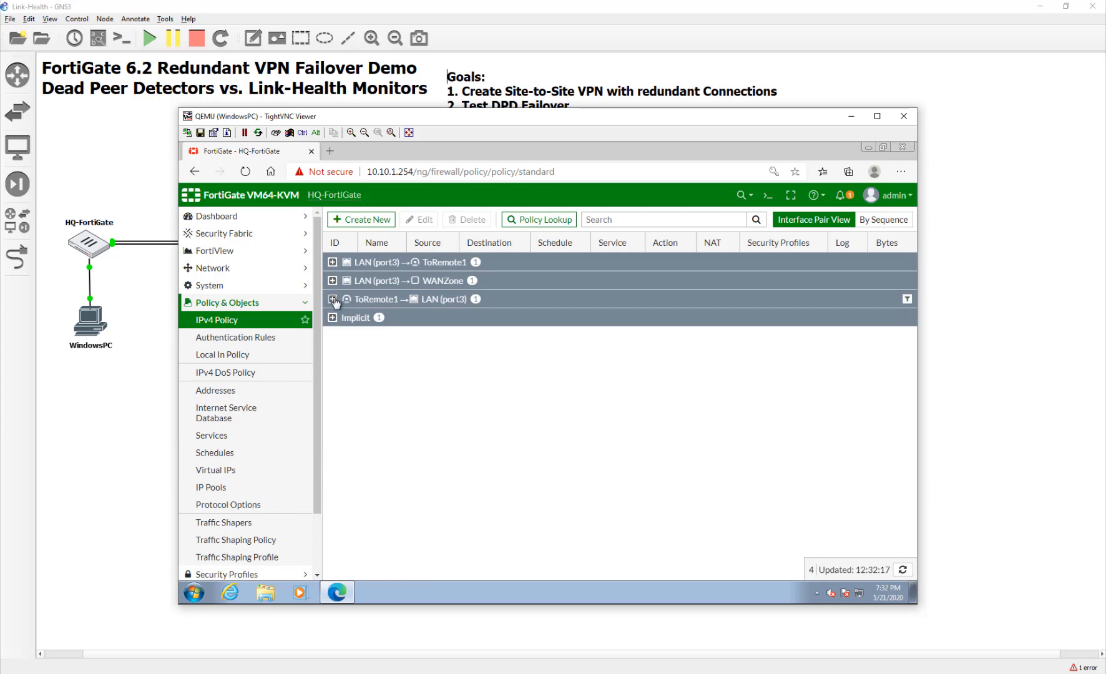
pyautogui.click(332, 299)
pyautogui.click(333, 263)
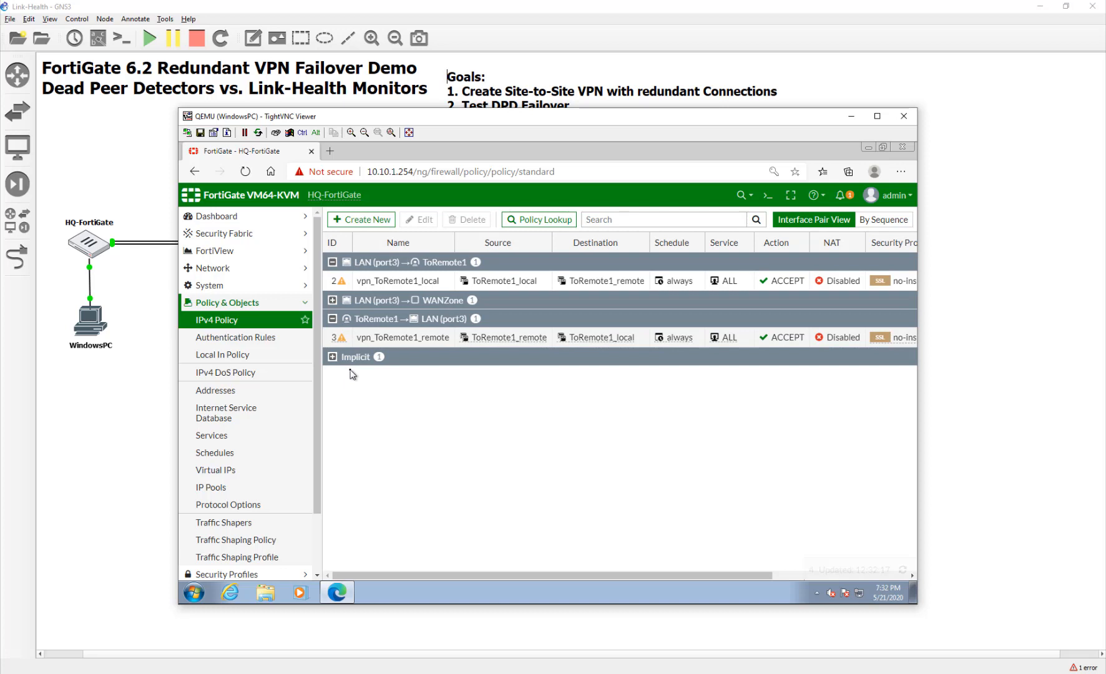
# Duplicate the vpn_ToRemote1_local policy, pasting the copy below the original.
pyautogui.rightClick(343, 282)
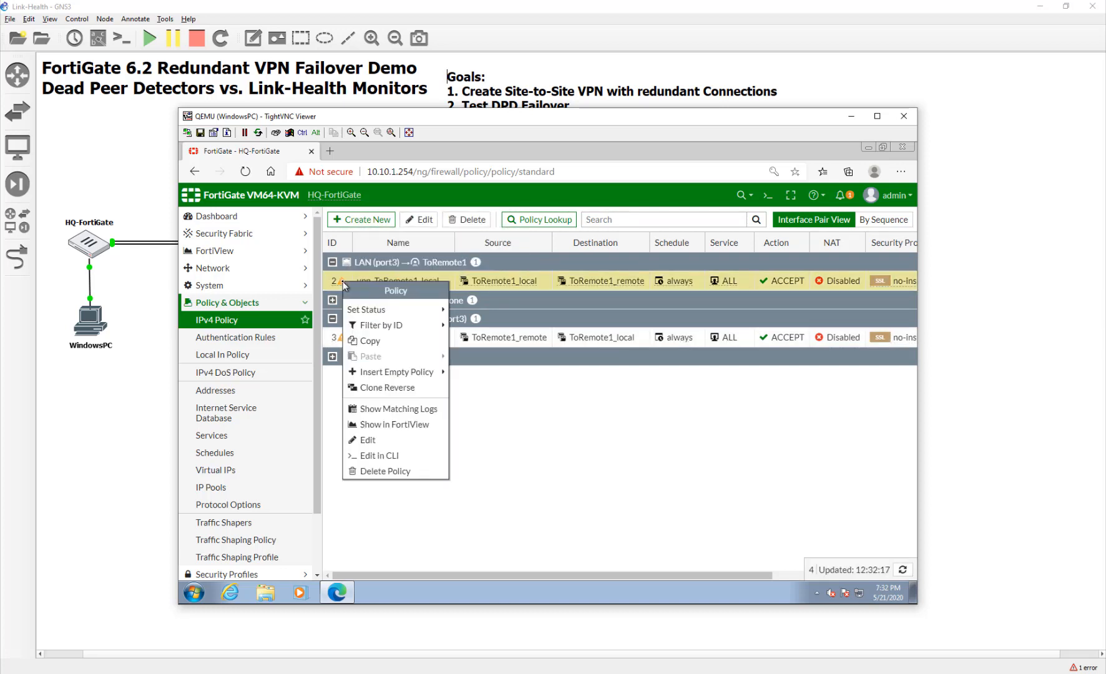
pyautogui.click(369, 342)
pyautogui.rightClick(335, 280)
pyautogui.moveTo(370, 352)
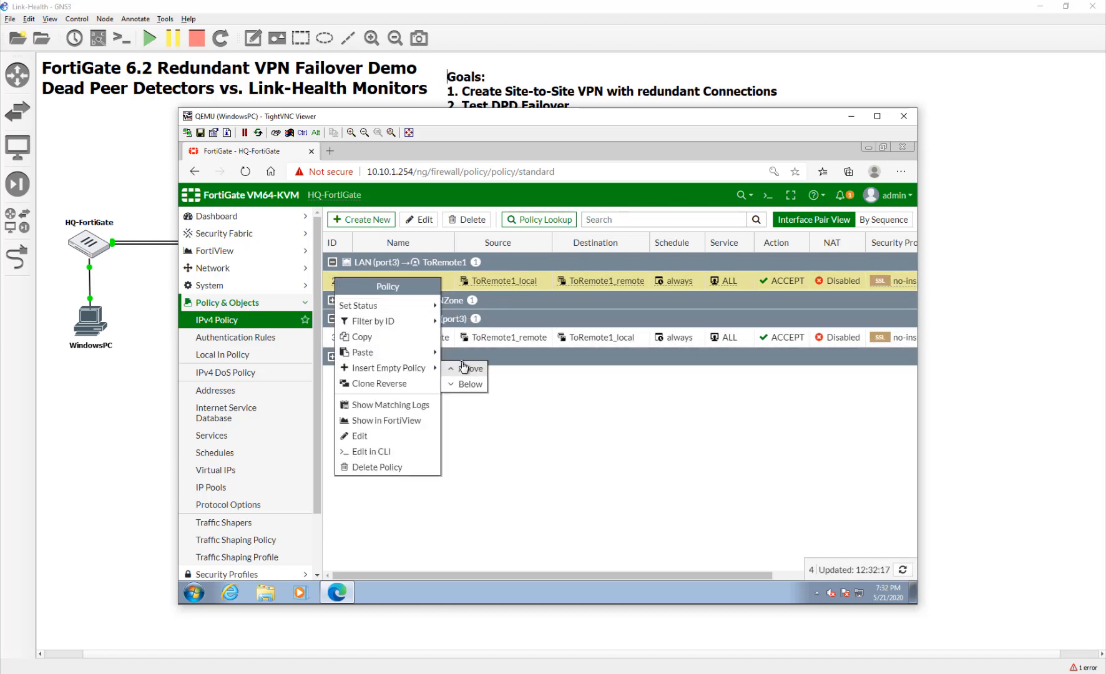
pyautogui.click(468, 369)
# Make the copy an enabled policy named ToRemote2 with outgoing interface ToRemote2.
pyautogui.doubleClick(357, 284)
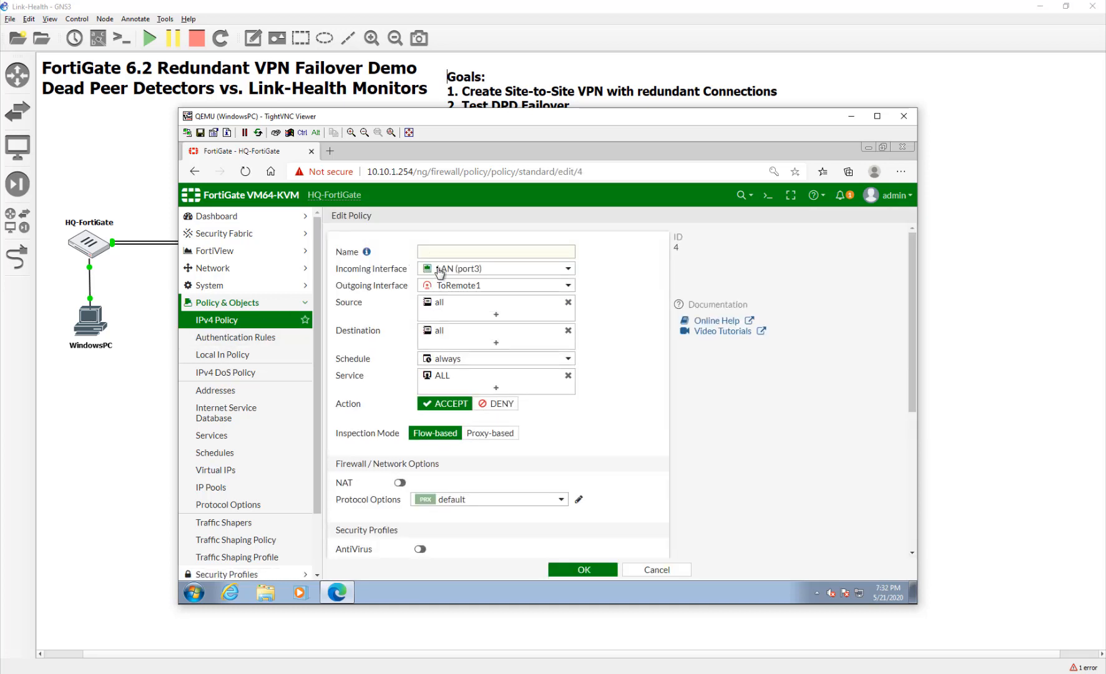
pyautogui.click(438, 286)
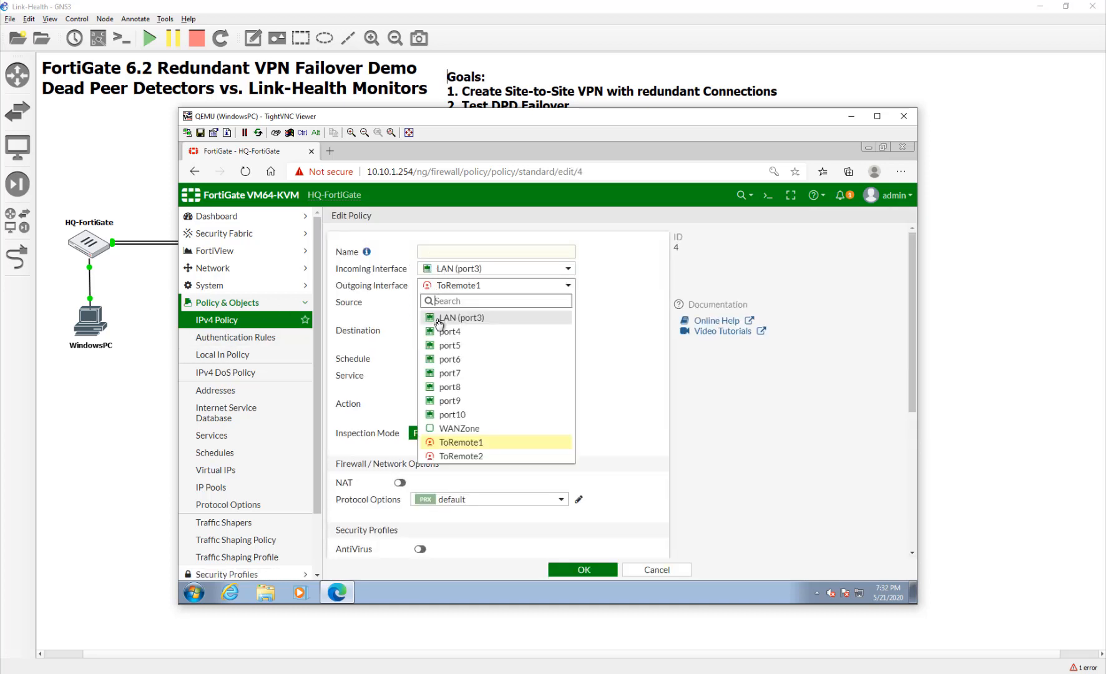
pyautogui.click(437, 456)
pyautogui.click(470, 252)
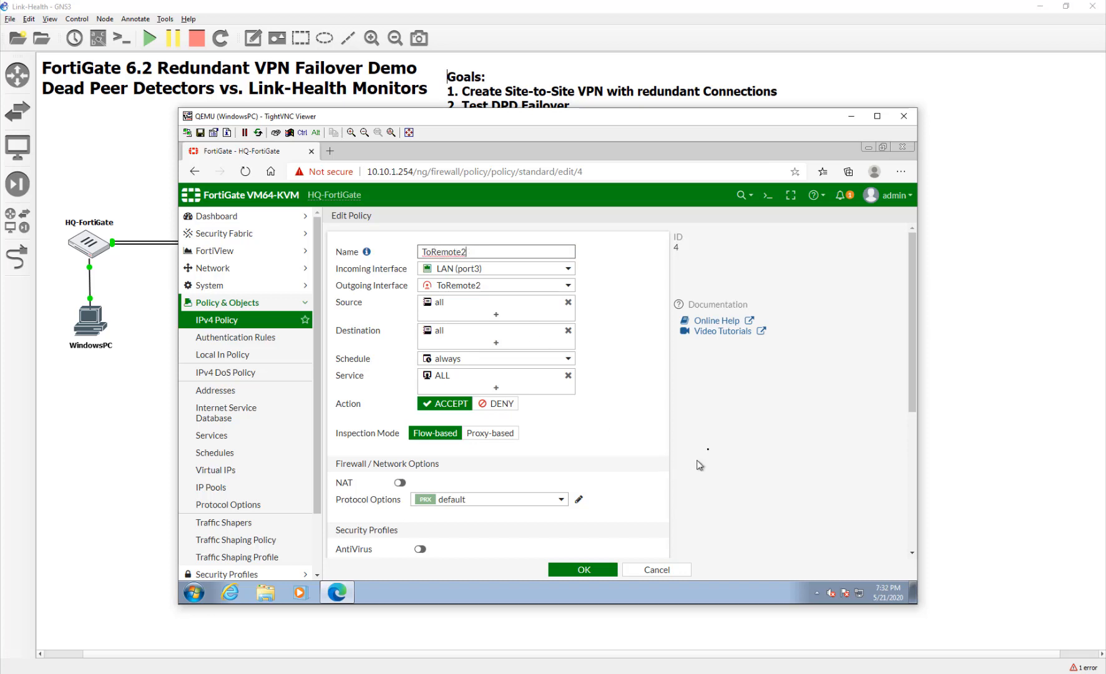
pyautogui.scroll(-5, 643, 437)
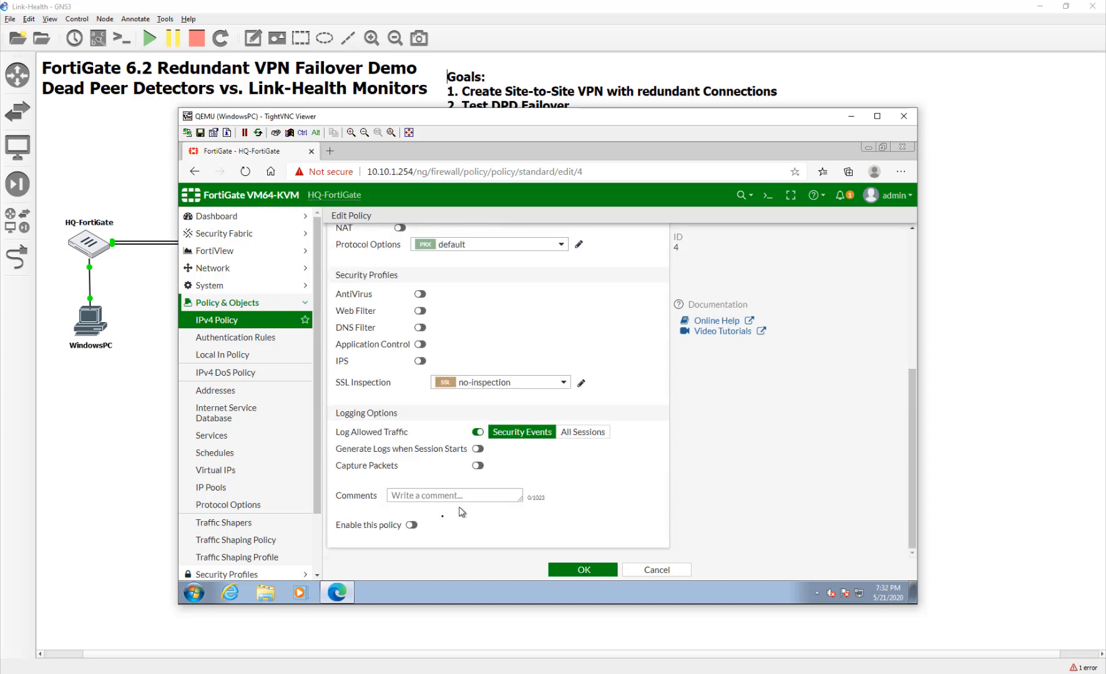
pyautogui.click(421, 525)
pyautogui.click(604, 569)
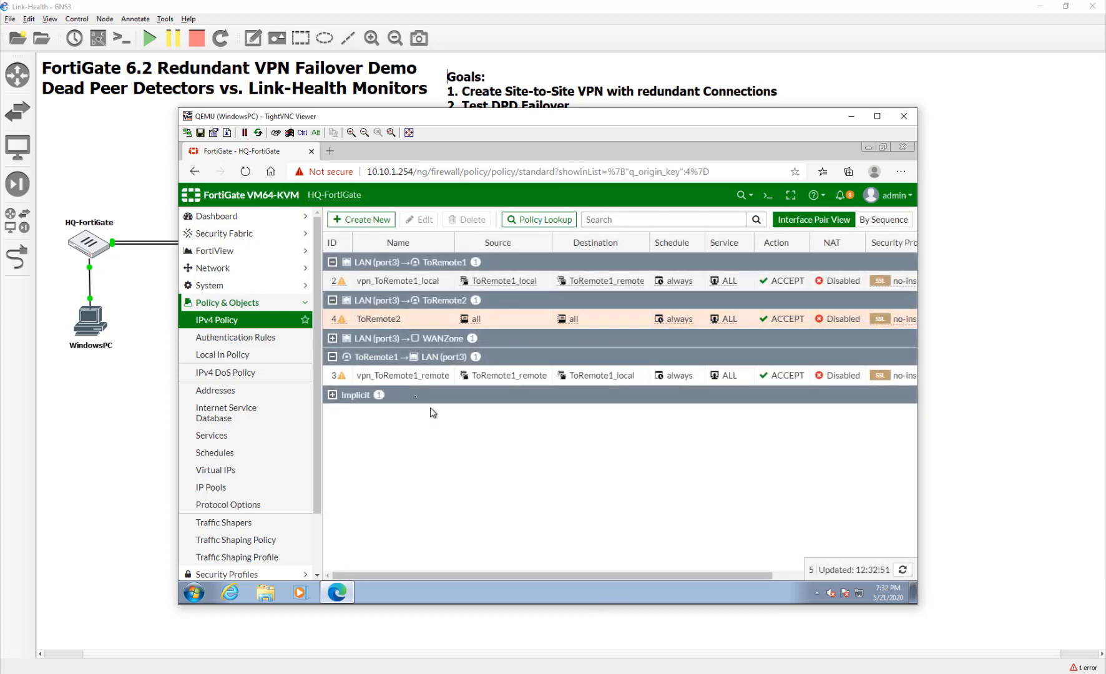
pyautogui.doubleClick(382, 377)
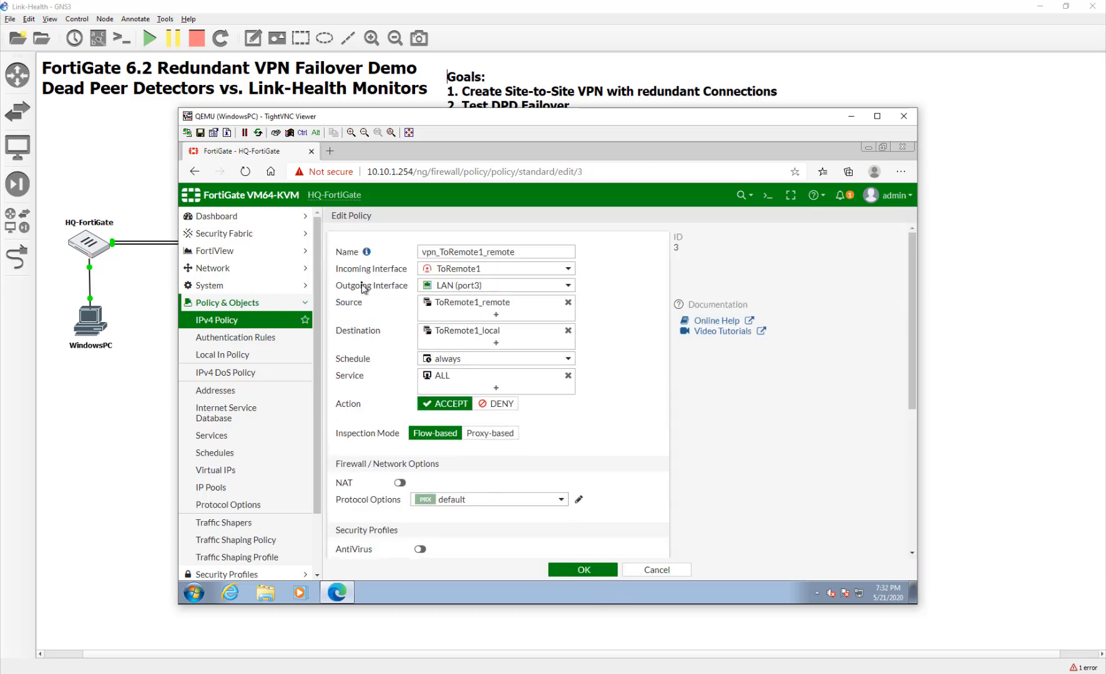
# Duplicate the vpn_ToRemote1_remote policy, pasting the copy above the original.
pyautogui.click(687, 573)
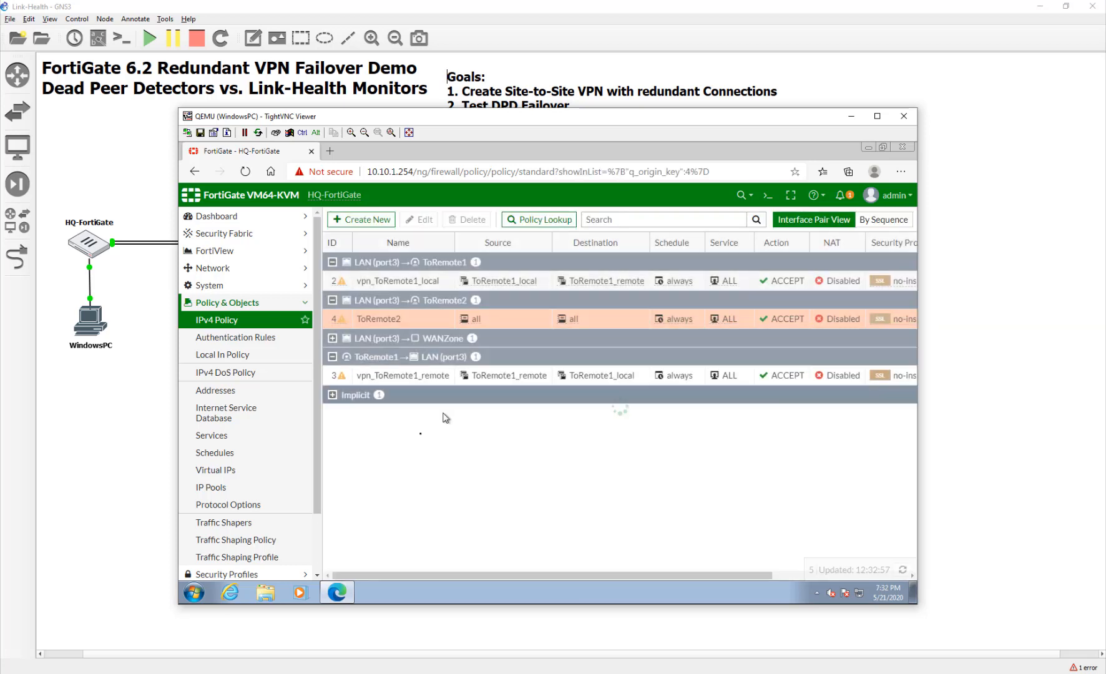
pyautogui.rightClick(384, 376)
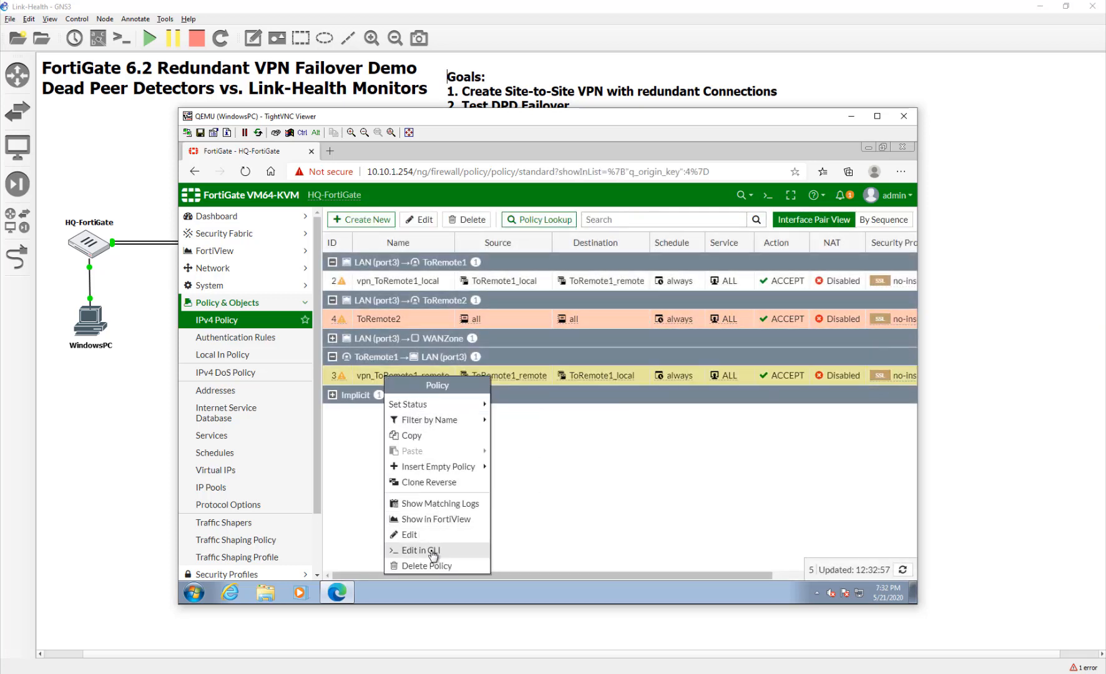
pyautogui.click(431, 440)
pyautogui.rightClick(373, 376)
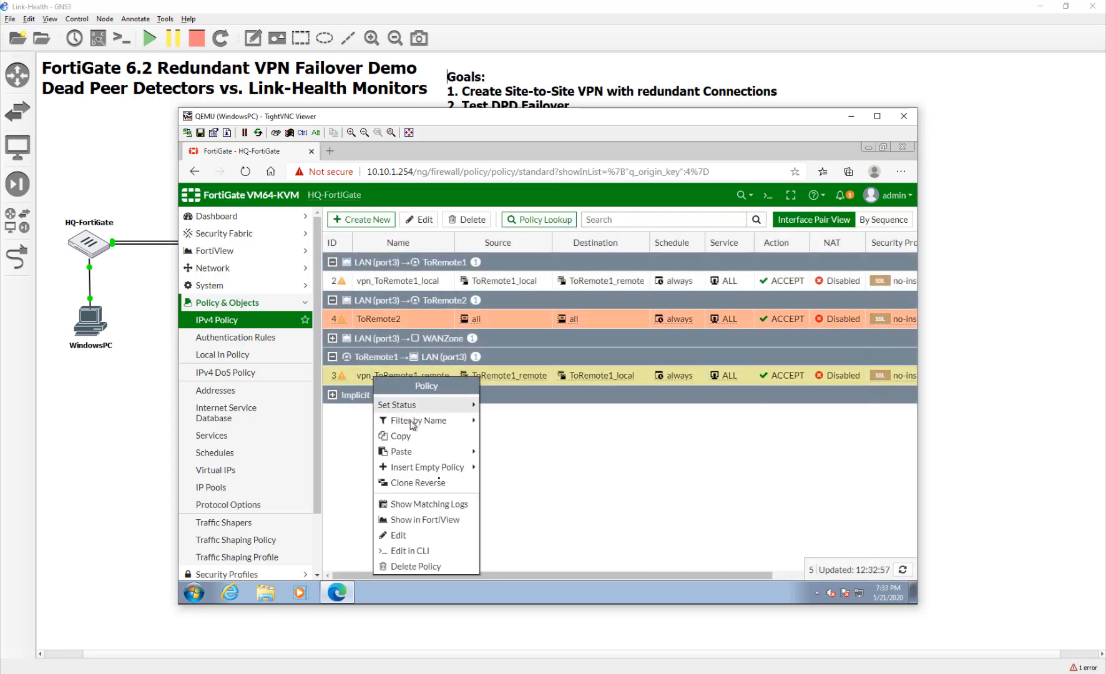
pyautogui.moveTo(422, 459)
pyautogui.click(493, 450)
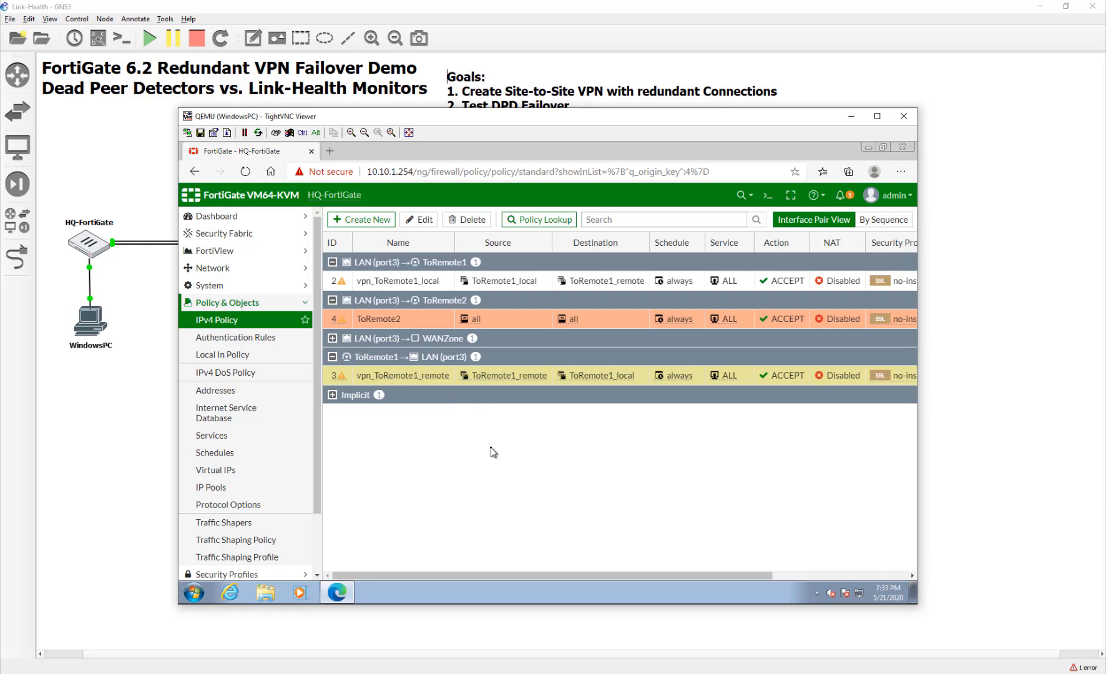
# Make the copy an enabled policy named FromRemote2 with incoming interface ToRemote2.
pyautogui.doubleClick(365, 383)
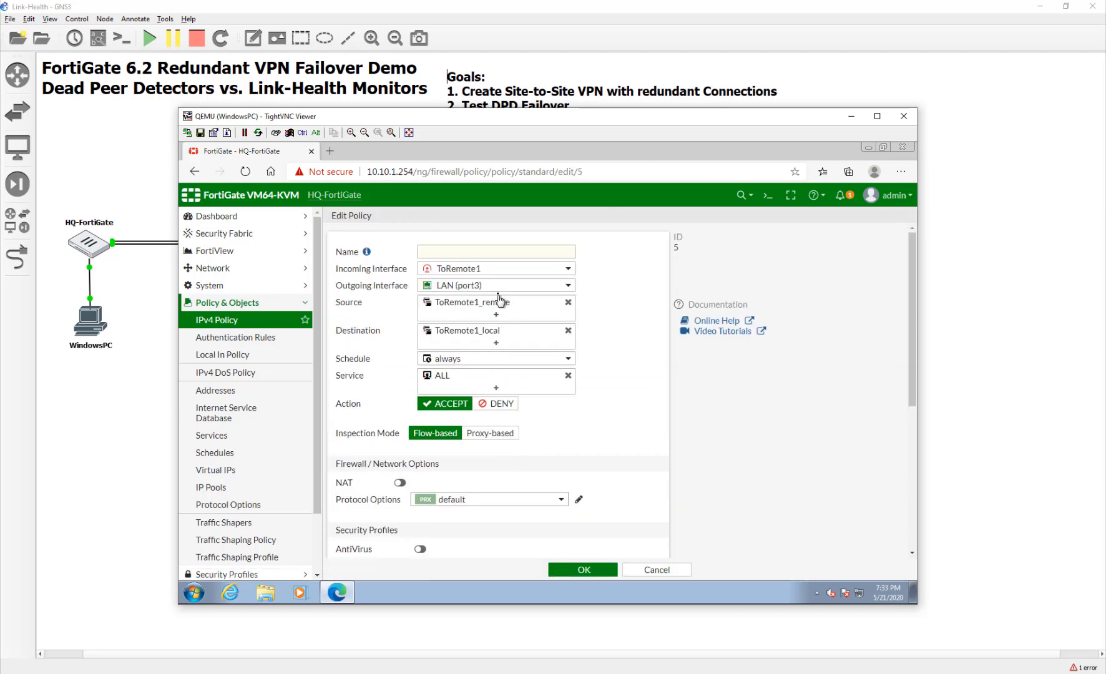
pyautogui.click(494, 252)
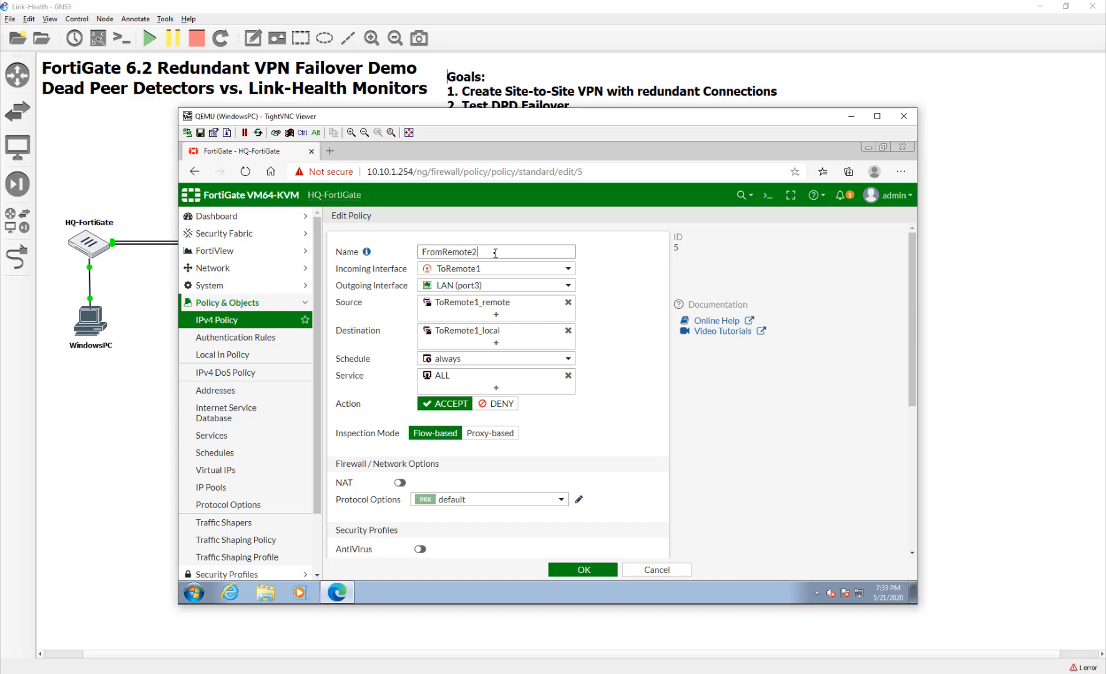
pyautogui.click(503, 270)
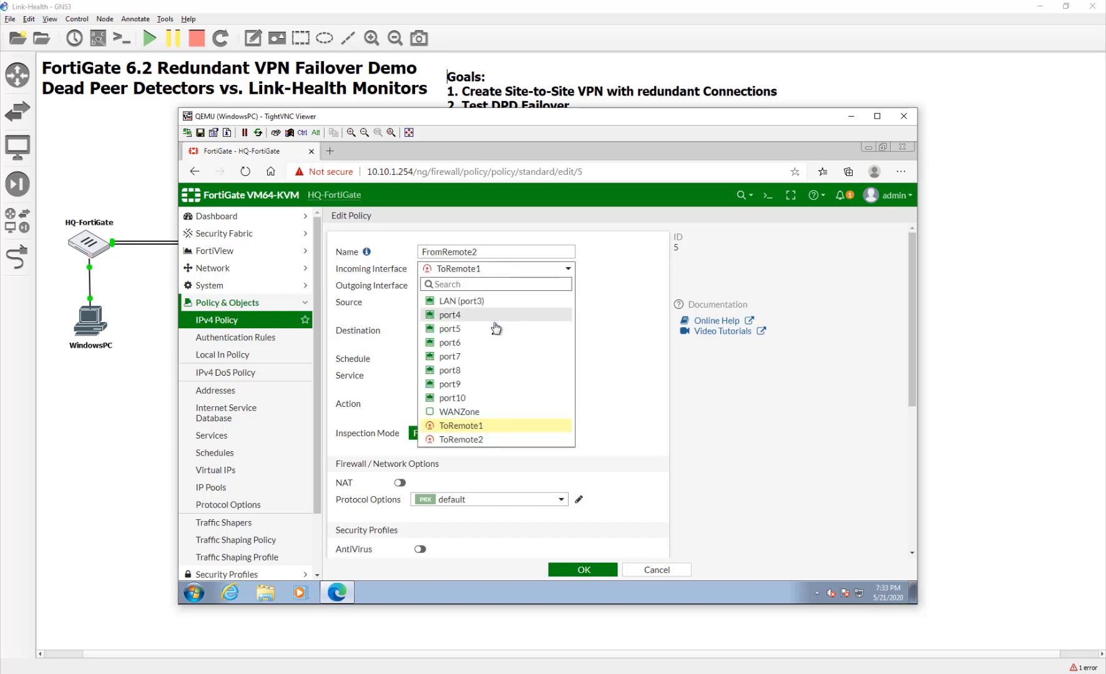
pyautogui.click(486, 439)
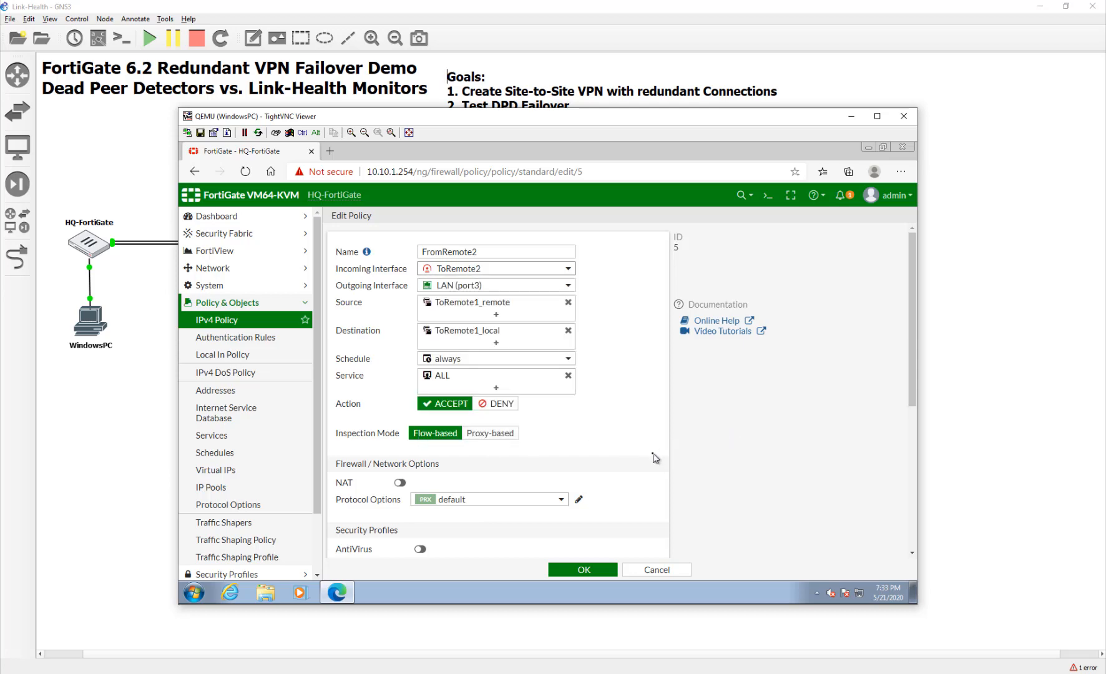
pyautogui.scroll(-5, 656, 456)
pyautogui.click(413, 526)
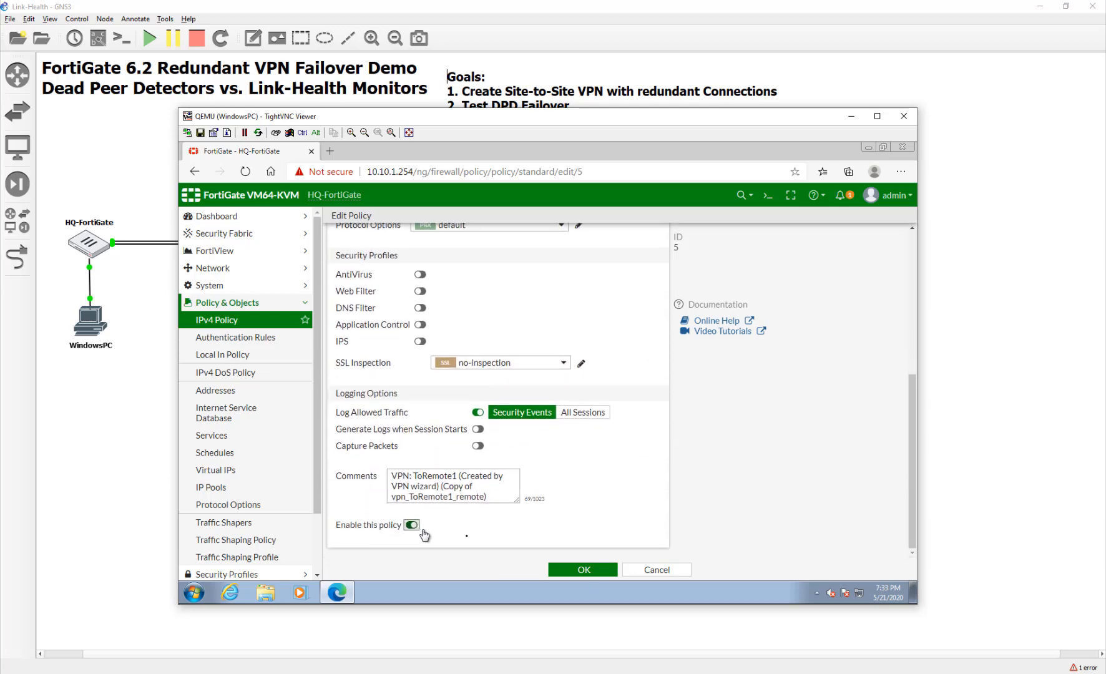
pyautogui.click(584, 570)
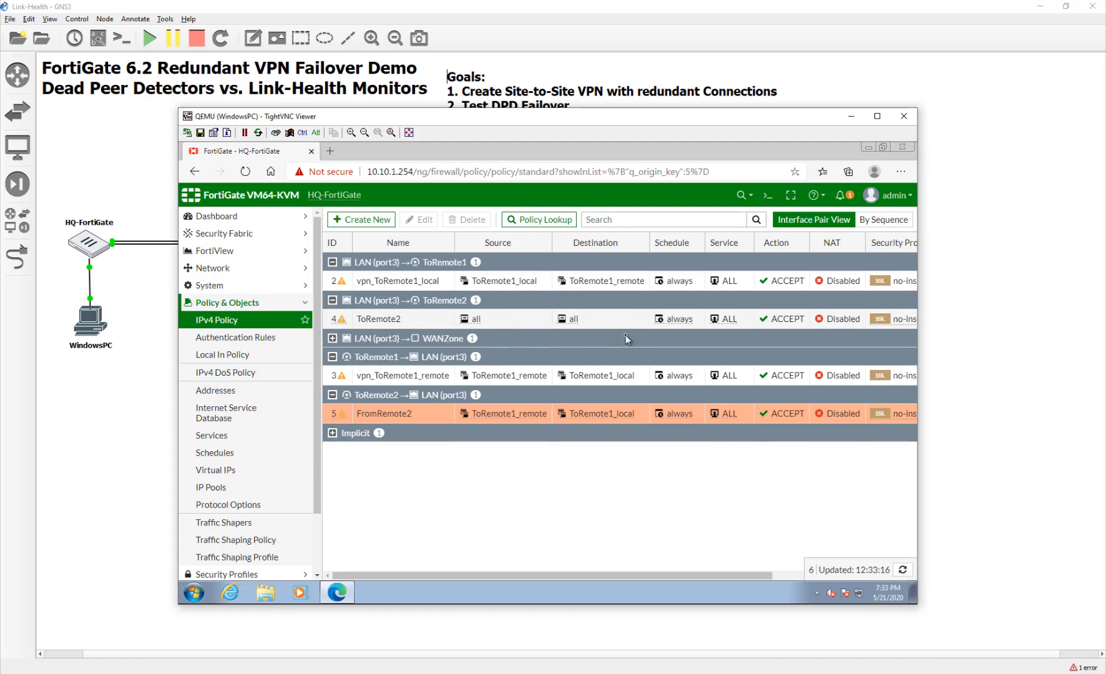
# Edit policy ToRemote2 to use source ToRemote1_local_subnet_1 and destination ToRemote1_remote_subnet_1, then save.
pyautogui.doubleClick(416, 323)
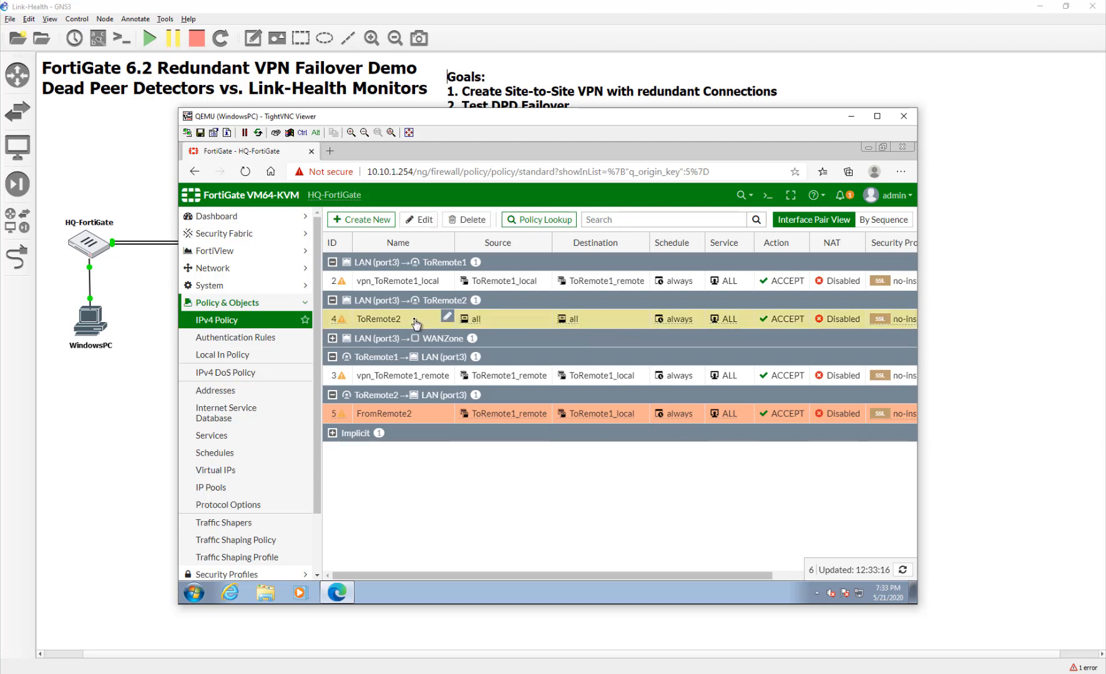
pyautogui.click(475, 306)
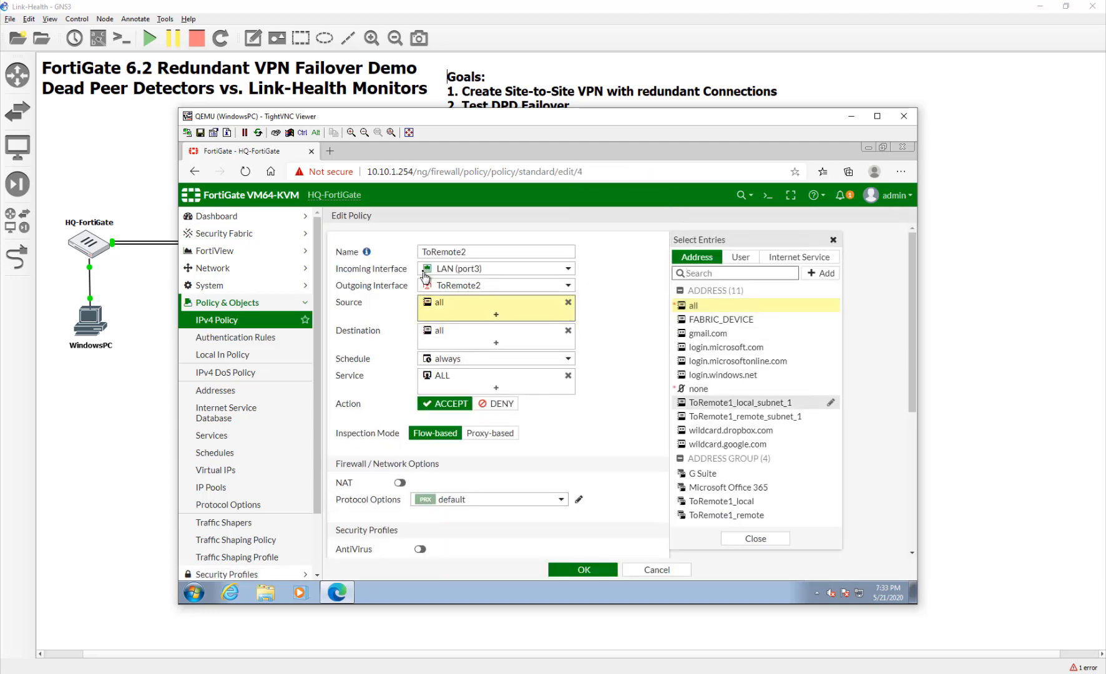
pyautogui.click(768, 407)
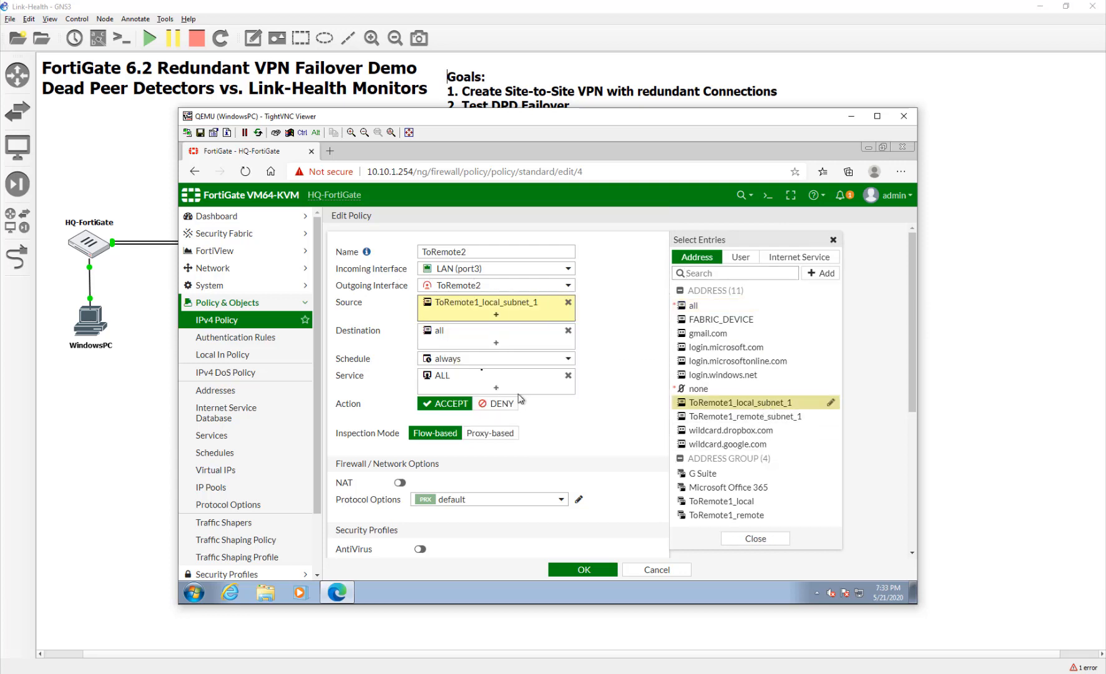
pyautogui.click(476, 339)
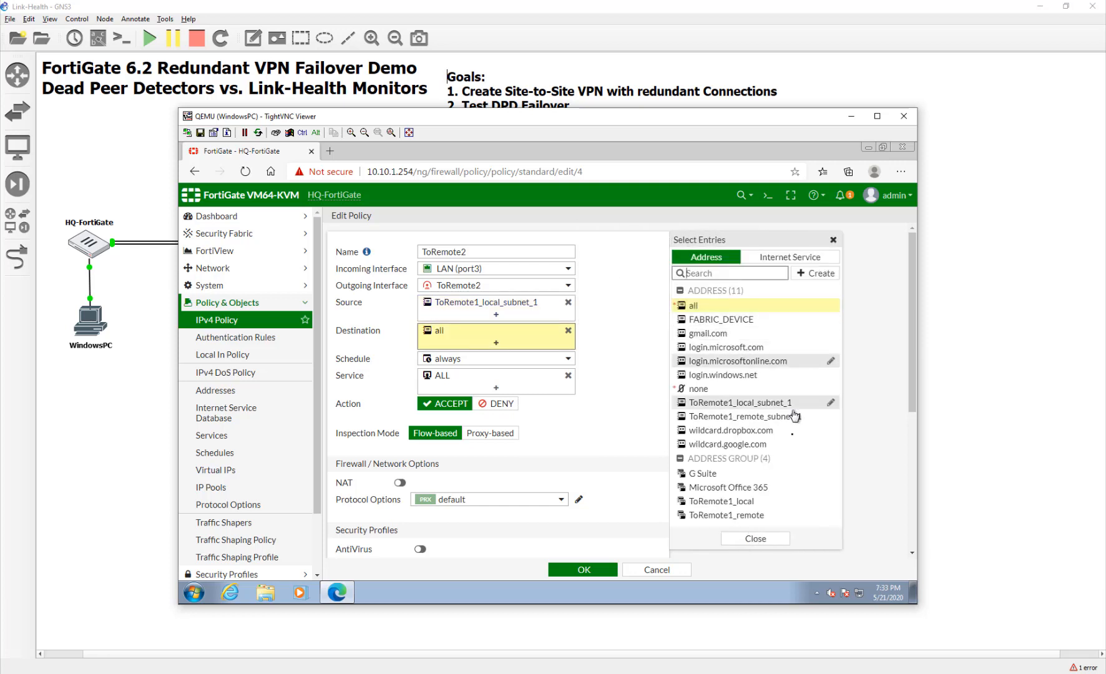
pyautogui.click(724, 417)
pyautogui.moveTo(713, 431)
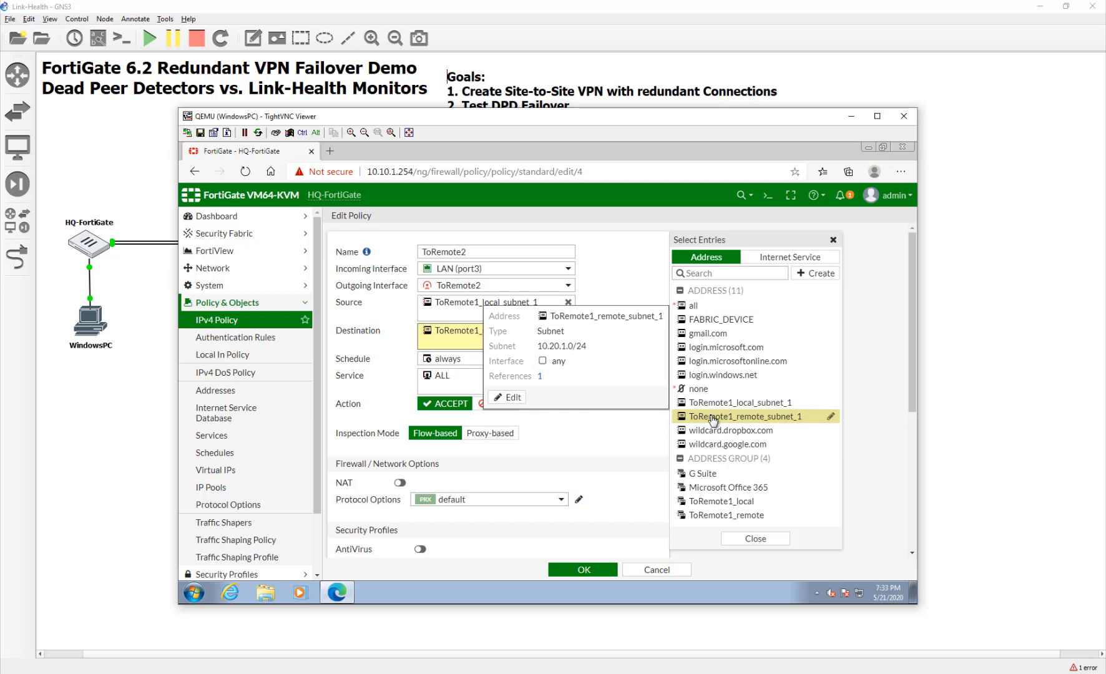
pyautogui.click(620, 454)
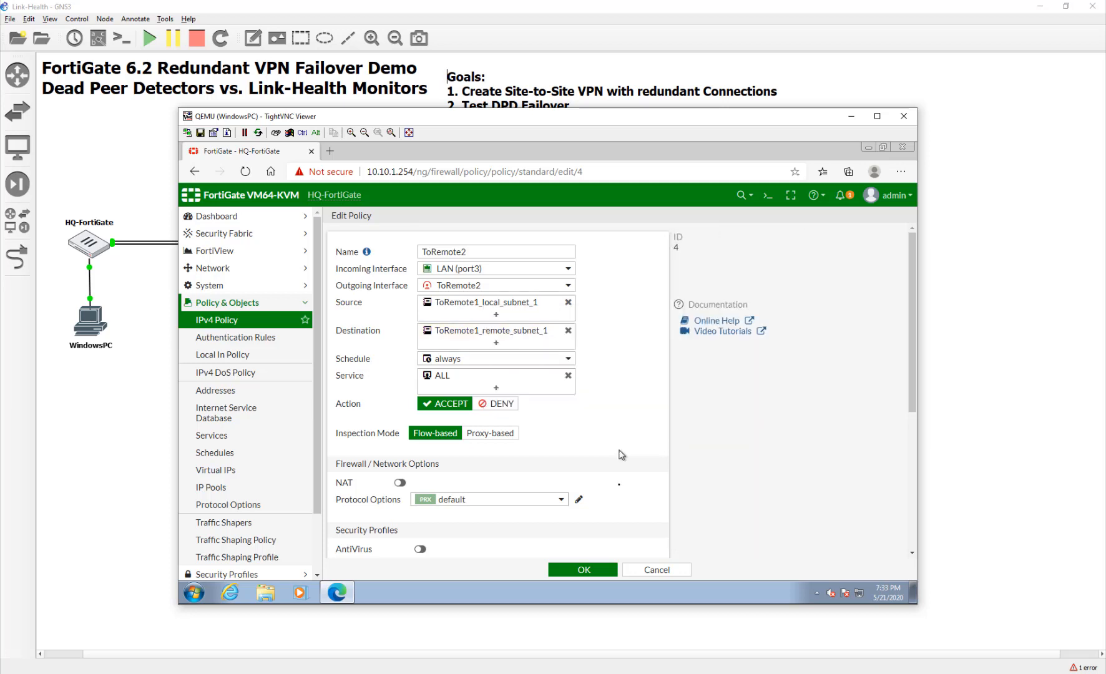
pyautogui.click(585, 570)
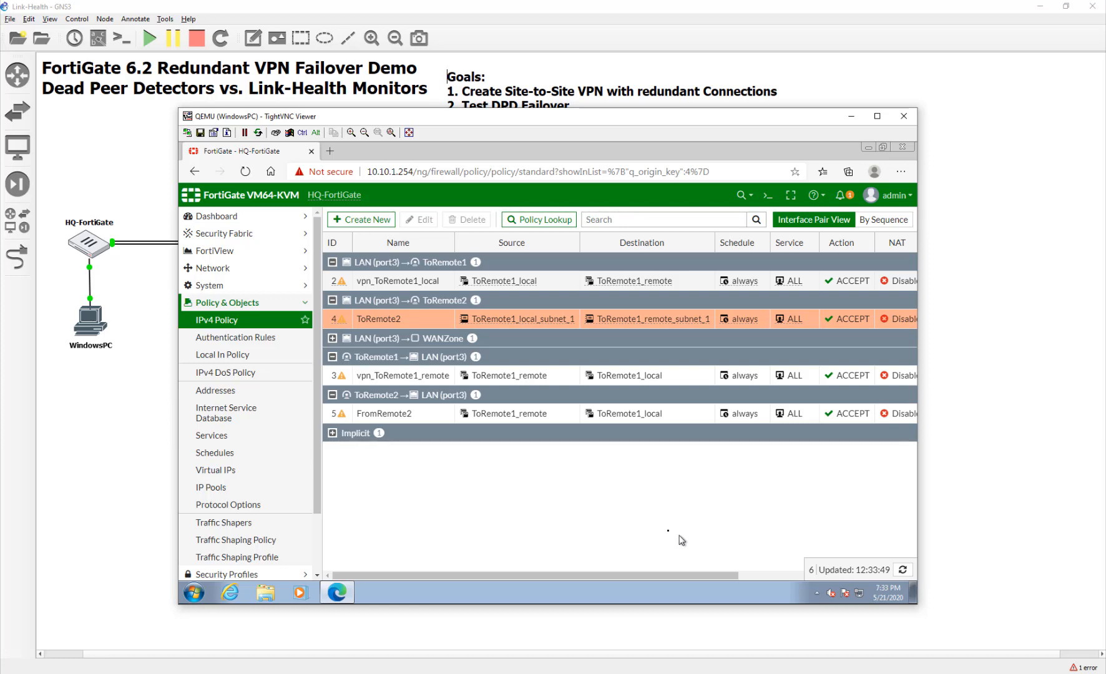
# Clone the ToRemote1_remote tunnel route from the Static Routes list.
pyautogui.click(262, 272)
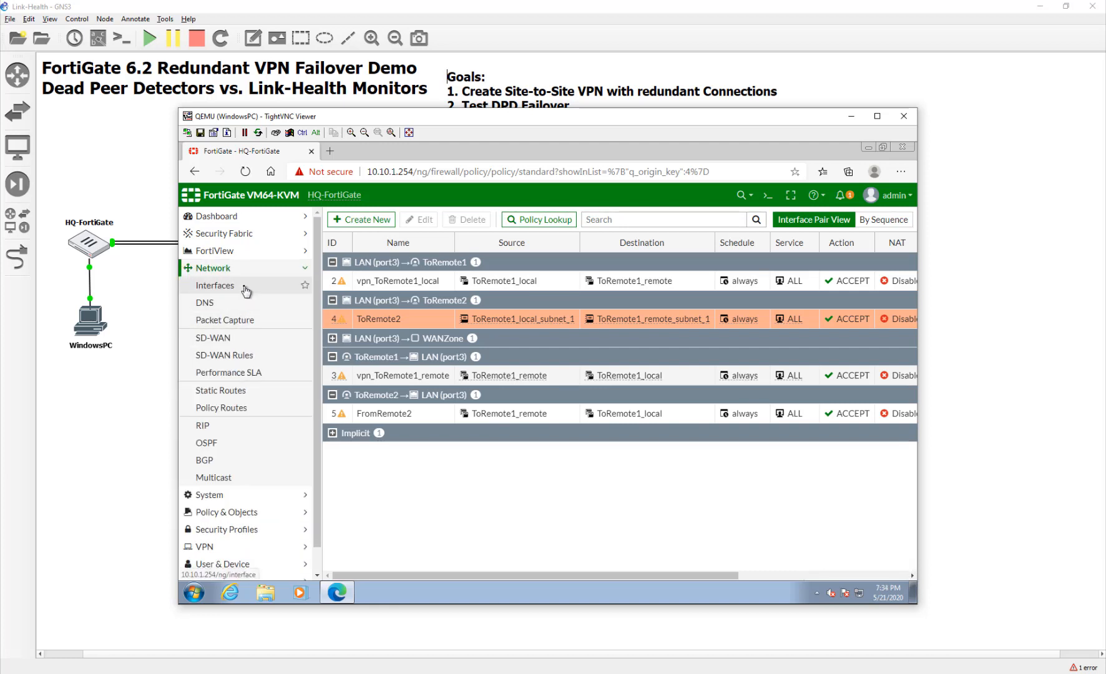
pyautogui.click(245, 393)
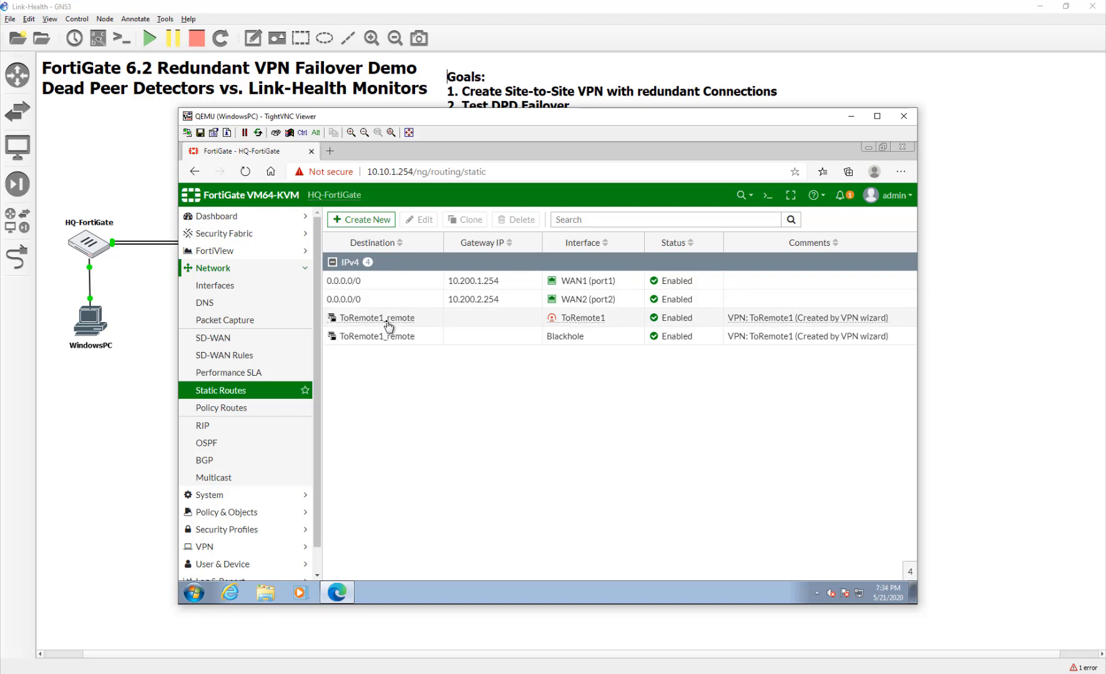
pyautogui.rightClick(523, 322)
pyautogui.click(536, 360)
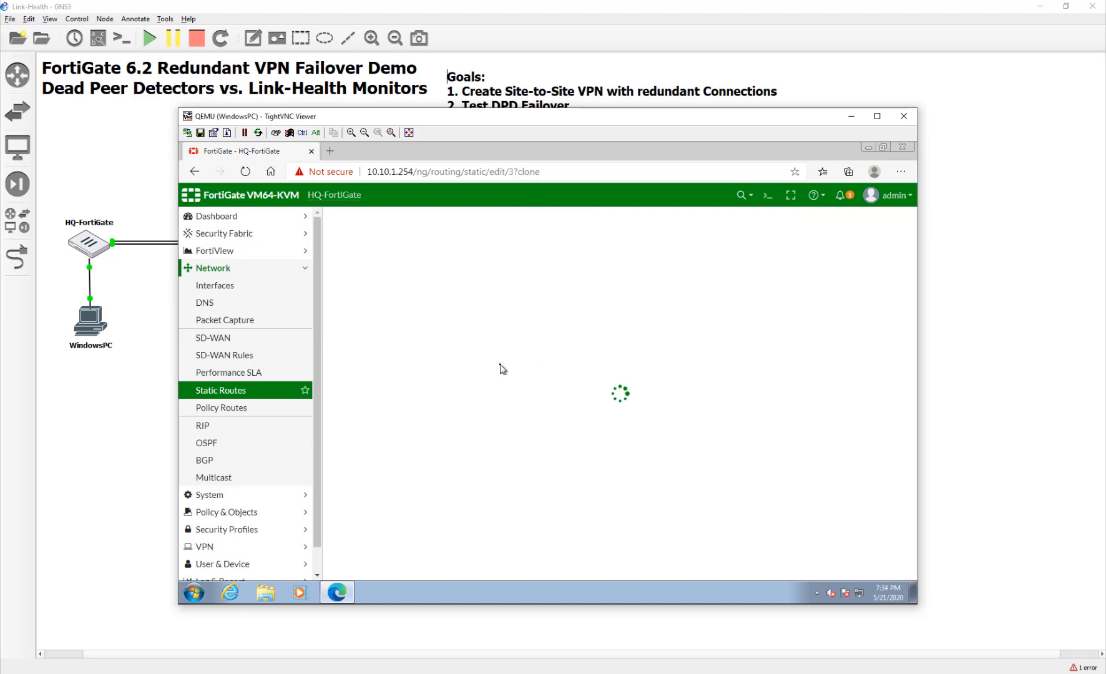
# Route the clone through ToRemote2 with administrative distance 15 and save it.
pyautogui.click(523, 277)
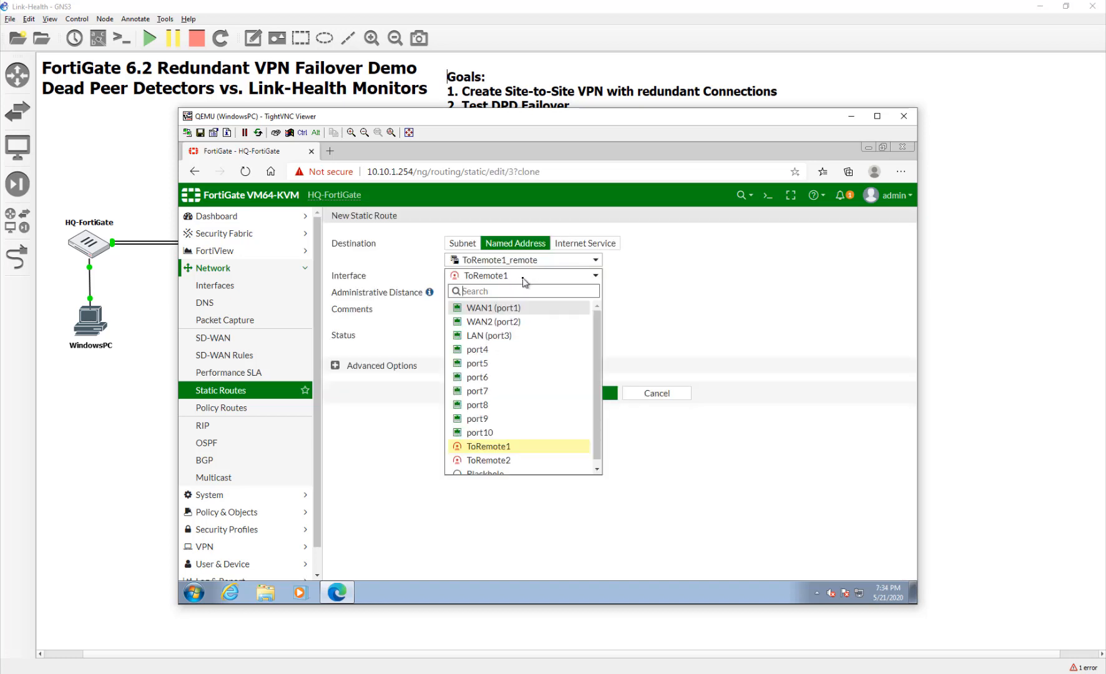
pyautogui.click(518, 460)
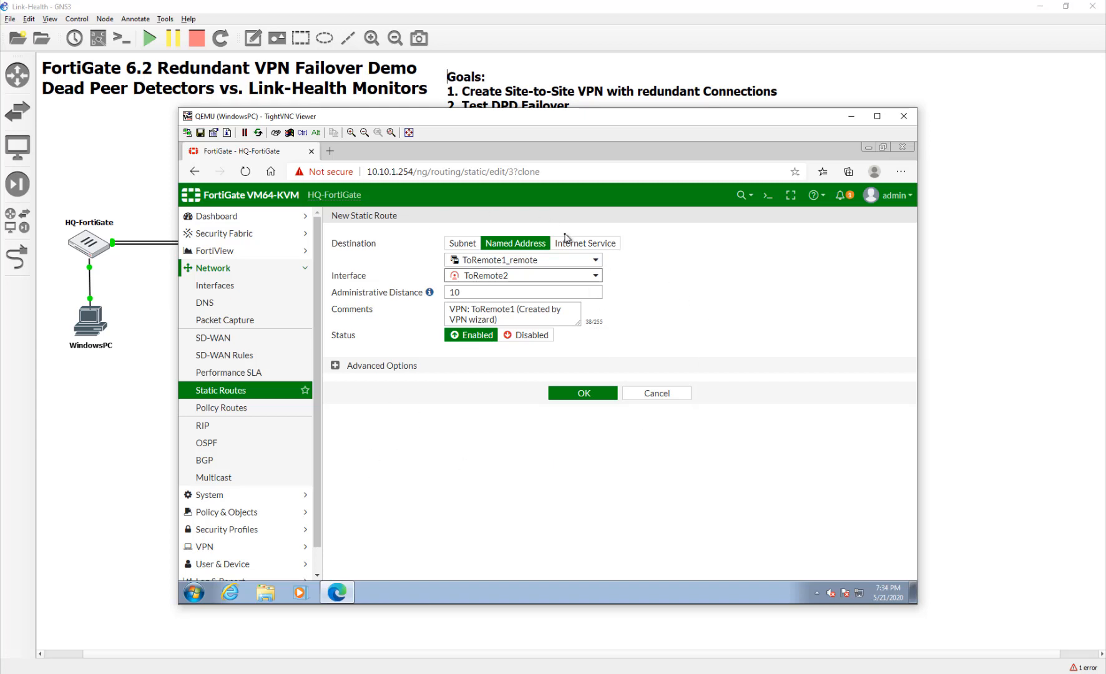
pyautogui.click(466, 292)
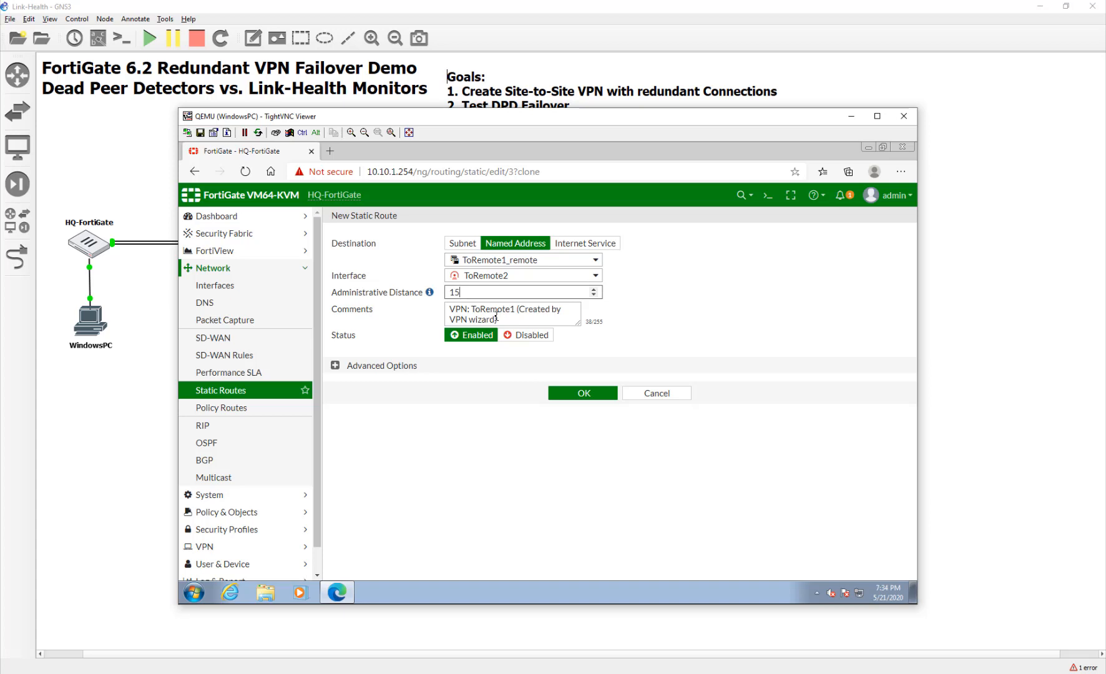
pyautogui.write('5')
pyautogui.click(581, 392)
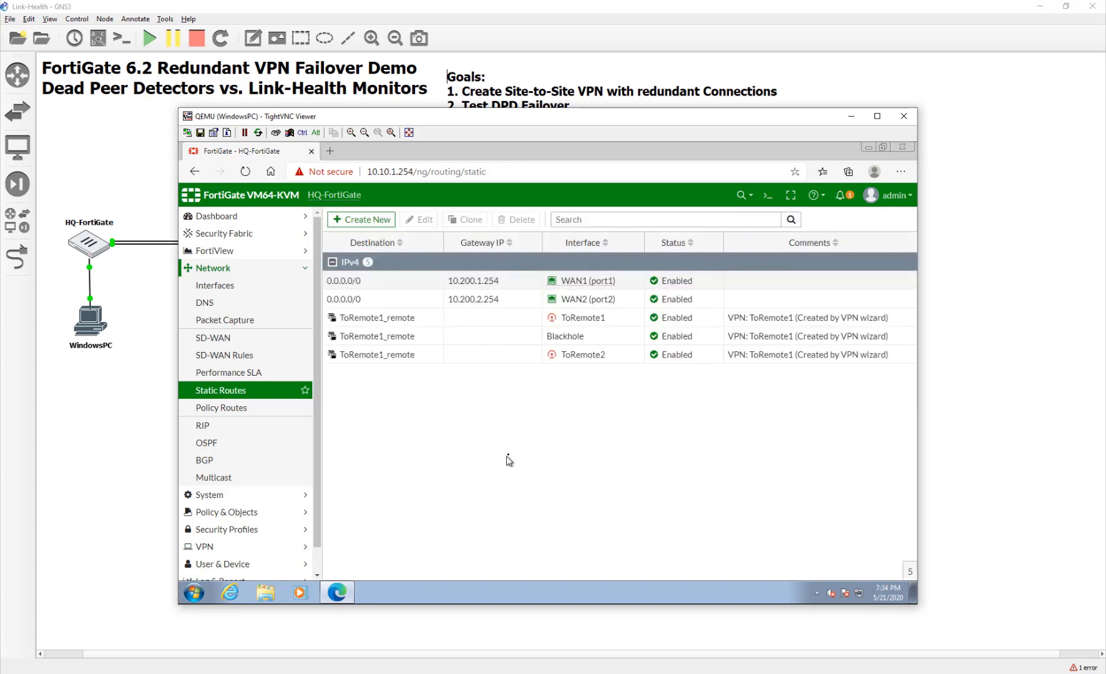
# Review the ToRemote2 route without changes, then bring up the Blackhole route's actions menu.
pyautogui.click(453, 340)
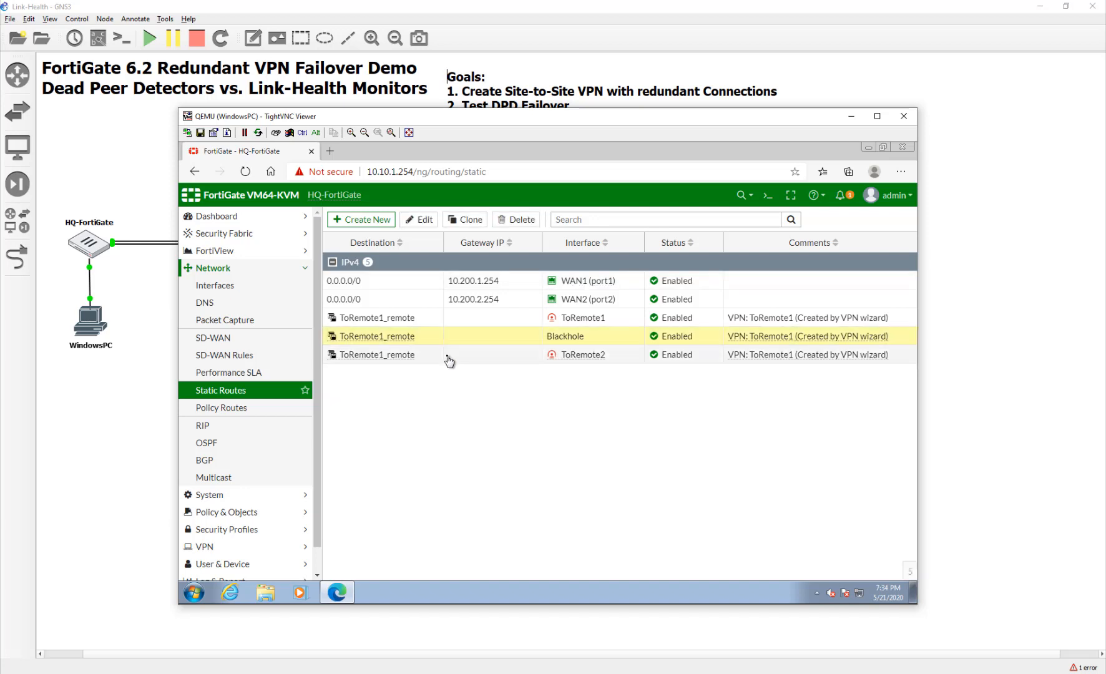
pyautogui.doubleClick(448, 355)
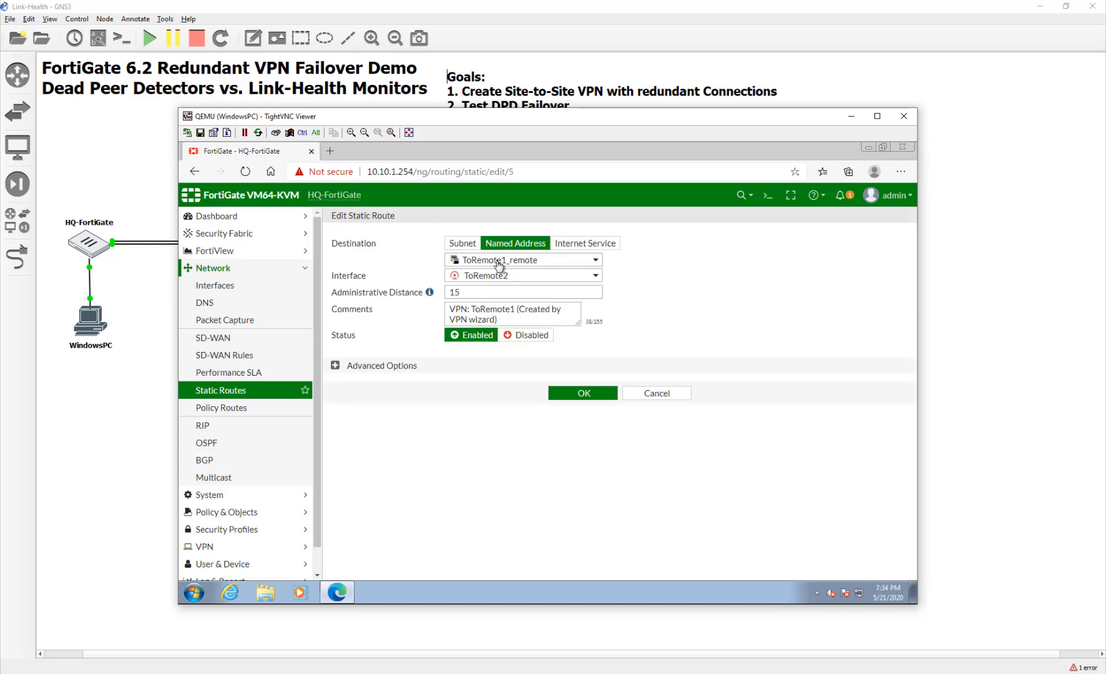
pyautogui.moveTo(490, 263)
pyautogui.click(649, 398)
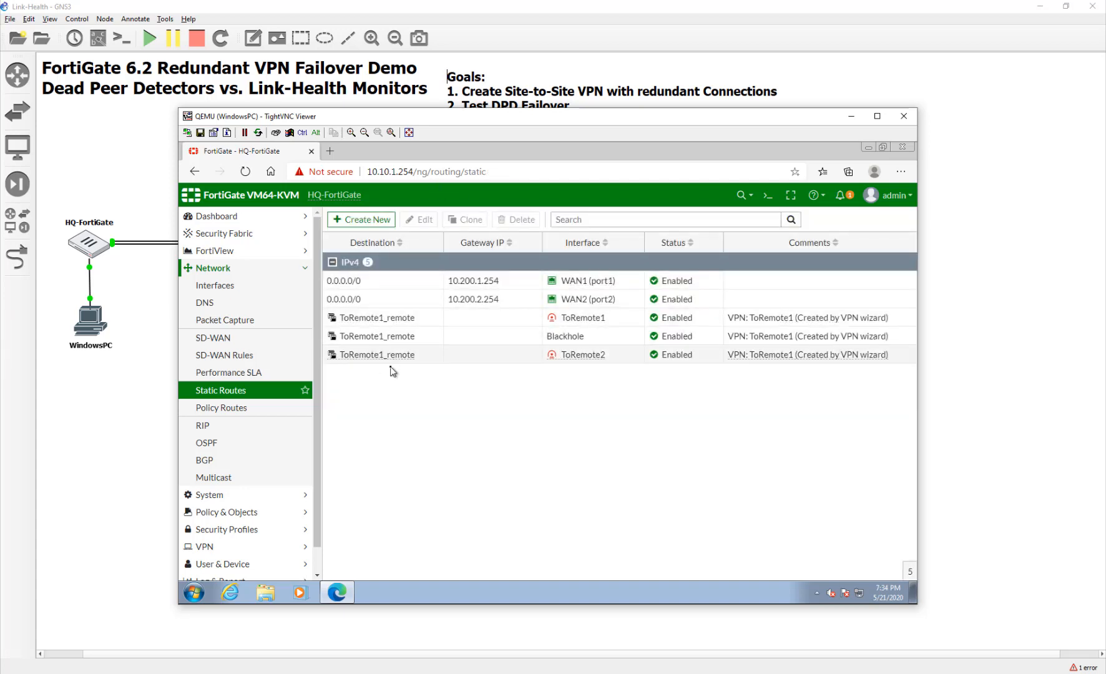
pyautogui.moveTo(350, 337)
pyautogui.moveTo(386, 341)
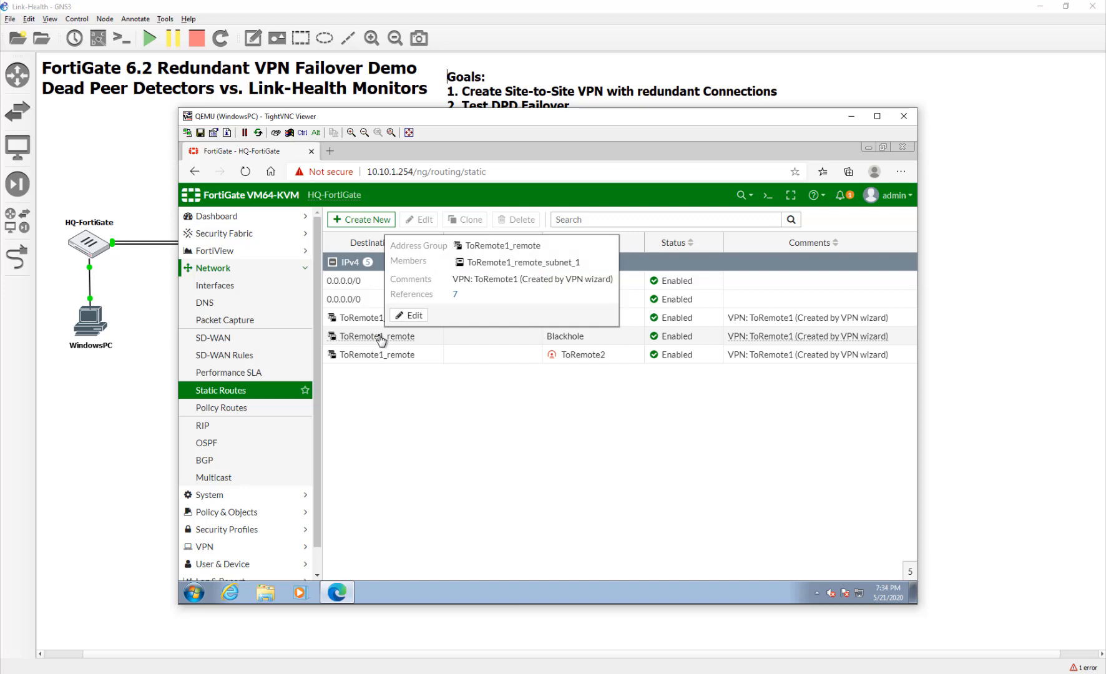
pyautogui.rightClick(435, 345)
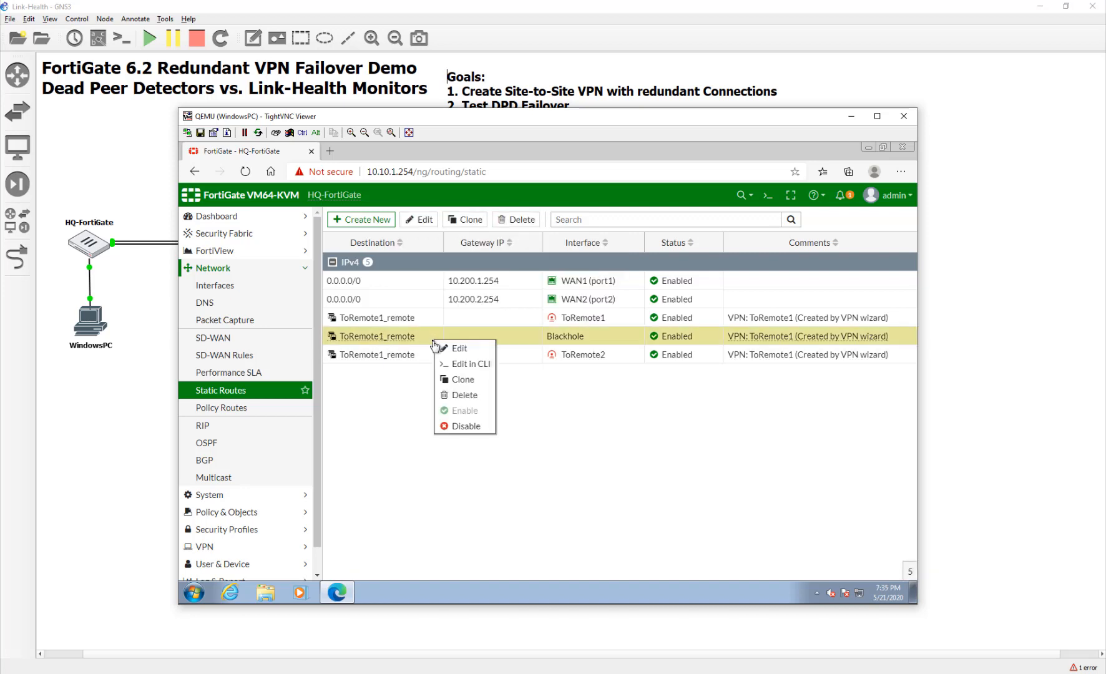
pyautogui.click(469, 381)
pyautogui.click(482, 262)
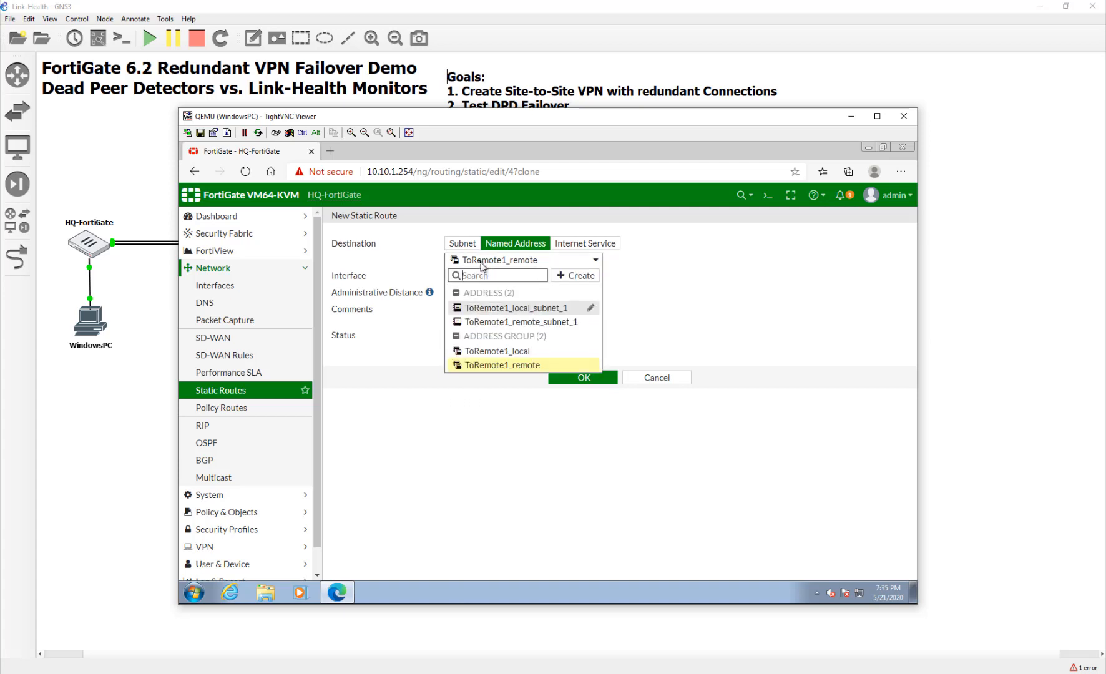
pyautogui.click(482, 262)
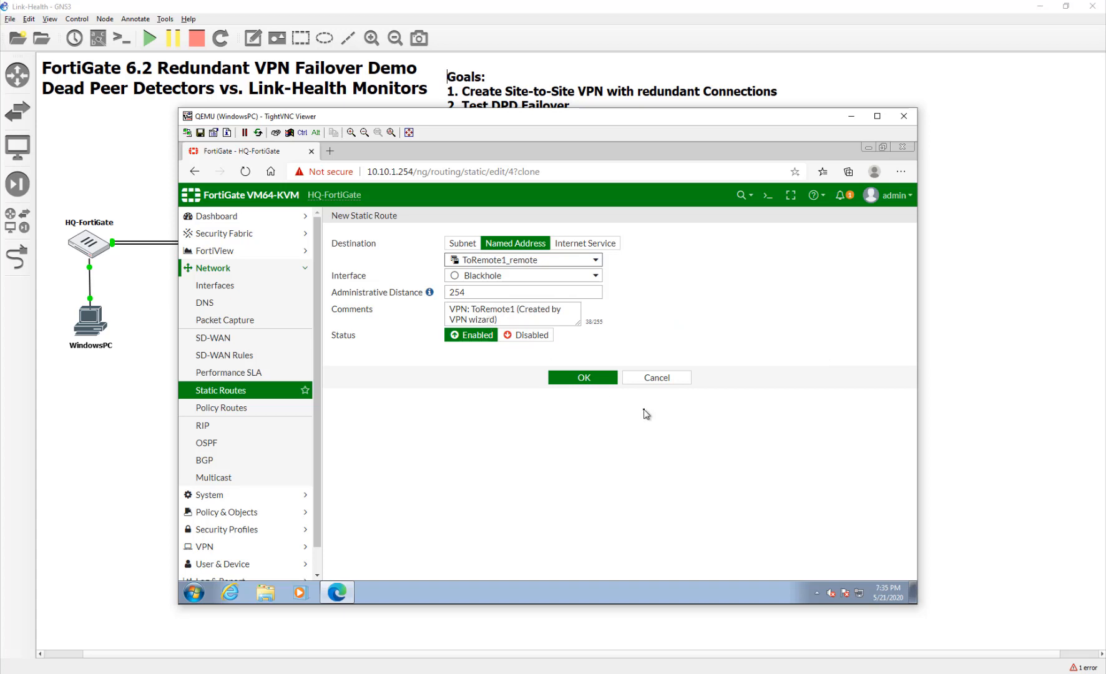
pyautogui.click(588, 380)
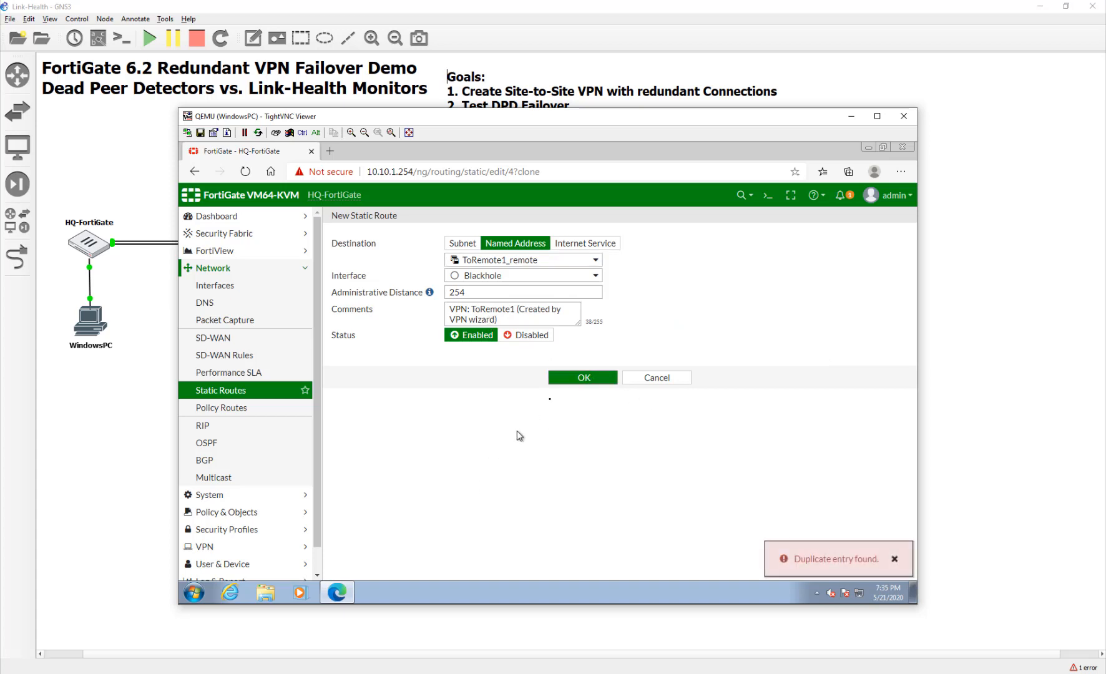
pyautogui.click(688, 380)
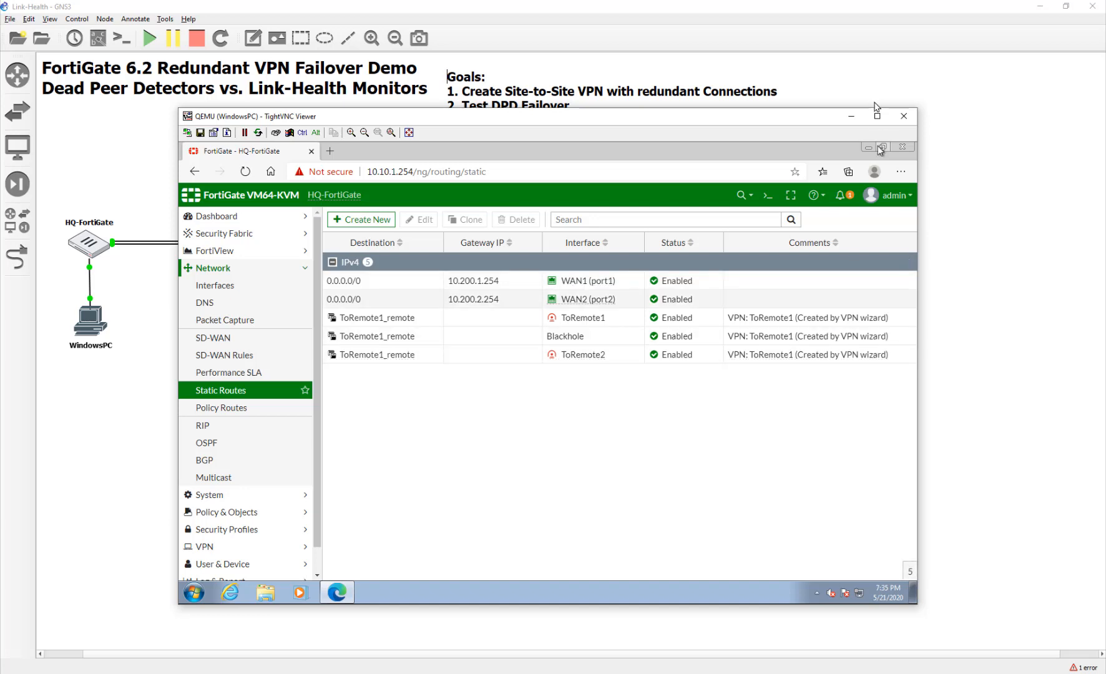
# Close the HQ console, open WindowsPC1, and log in to Remote-FortiGate with the admin credentials.
pyautogui.click(899, 116)
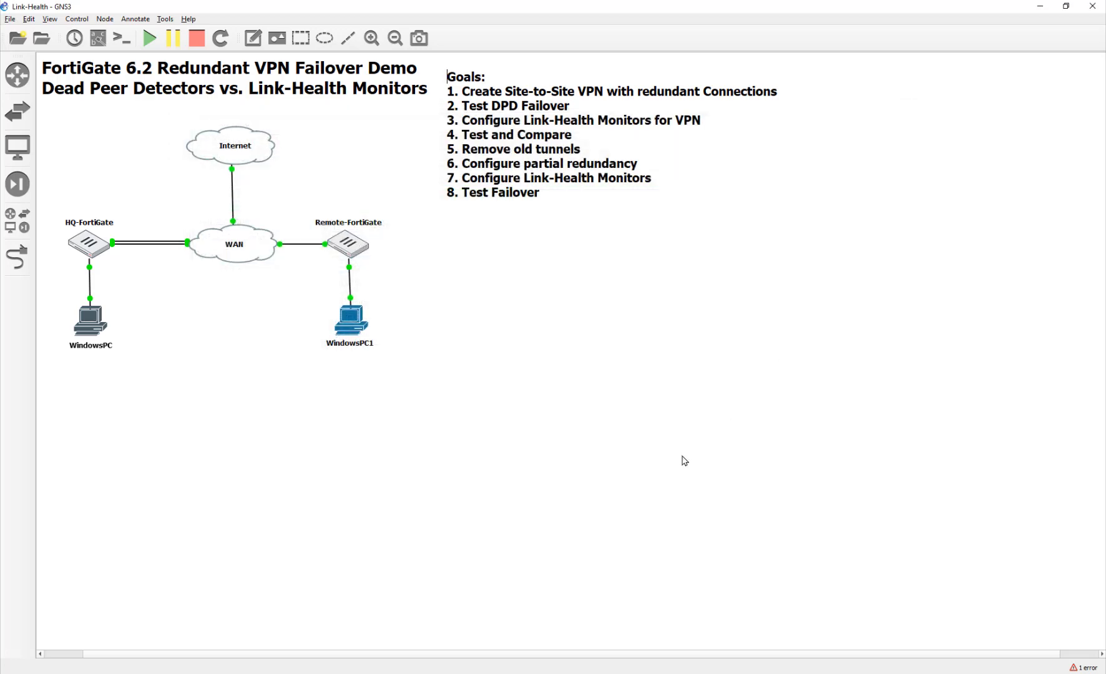
pyautogui.doubleClick(342, 325)
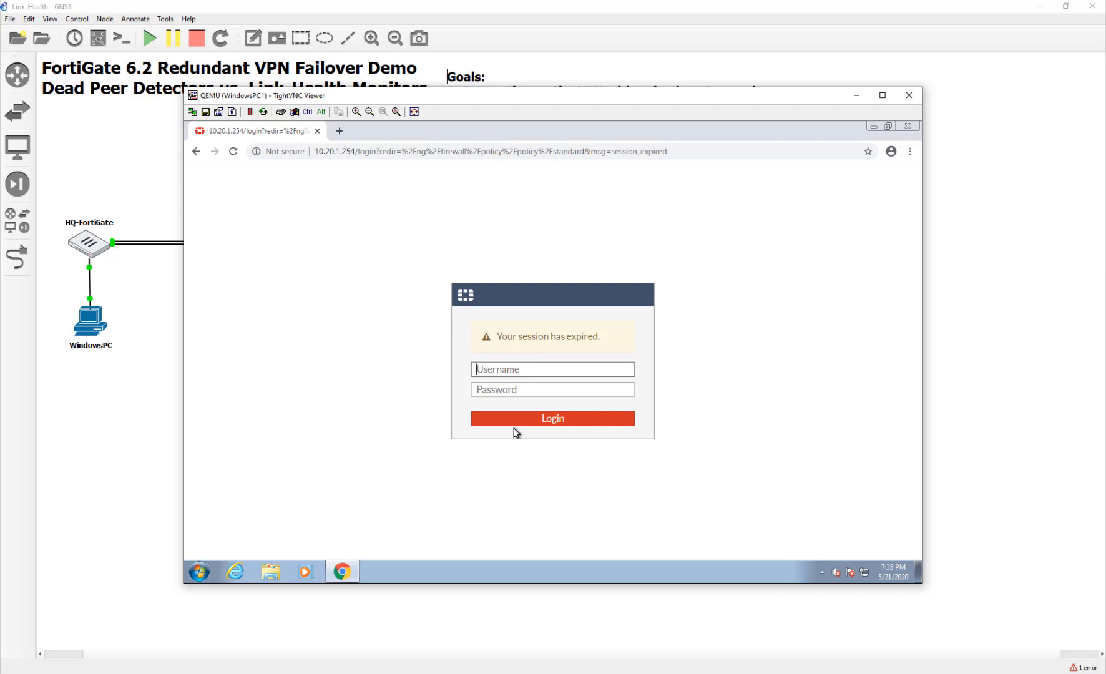
pyautogui.write('admin')
pyautogui.press('Tab')
pyautogui.write('••••••••')
pyautogui.press('Return')
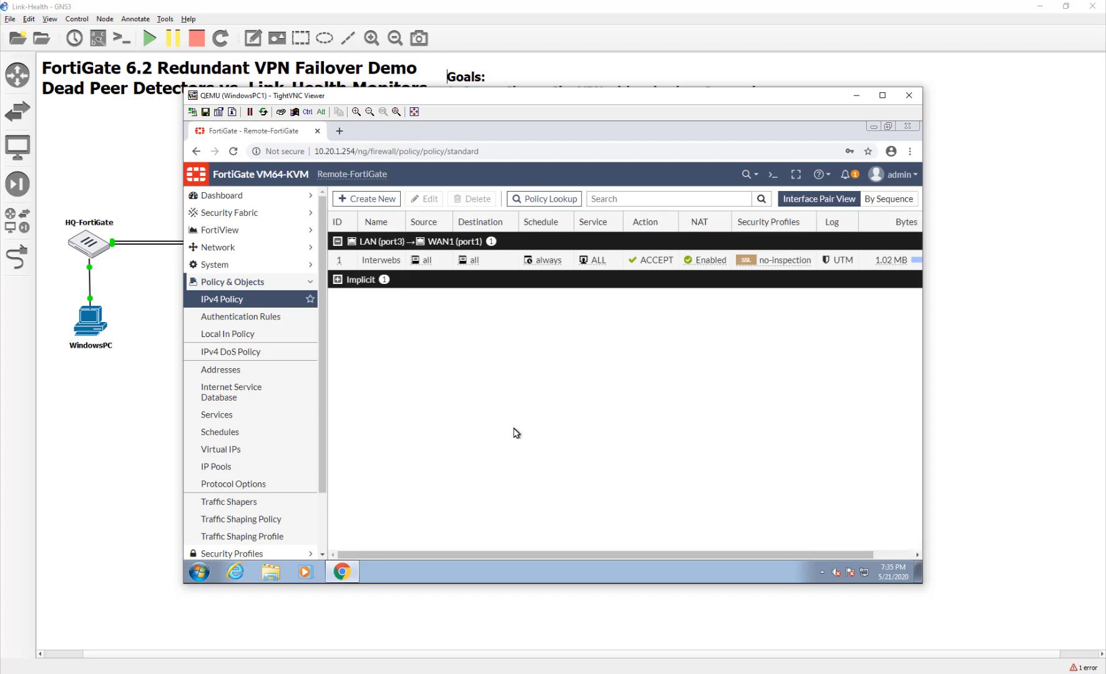
# Select the four ToHQ1/ToHQ2 local and remote address groups and bring up their actions.
pyautogui.click(271, 370)
pyautogui.click(338, 259)
pyautogui.keyDown('ctrl'); pyautogui.click(400, 355); pyautogui.keyUp('ctrl')
pyautogui.keyDown('ctrl'); pyautogui.click(403, 373); pyautogui.keyUp('ctrl')
pyautogui.keyDown('ctrl'); pyautogui.click(404, 391); pyautogui.keyUp('ctrl')
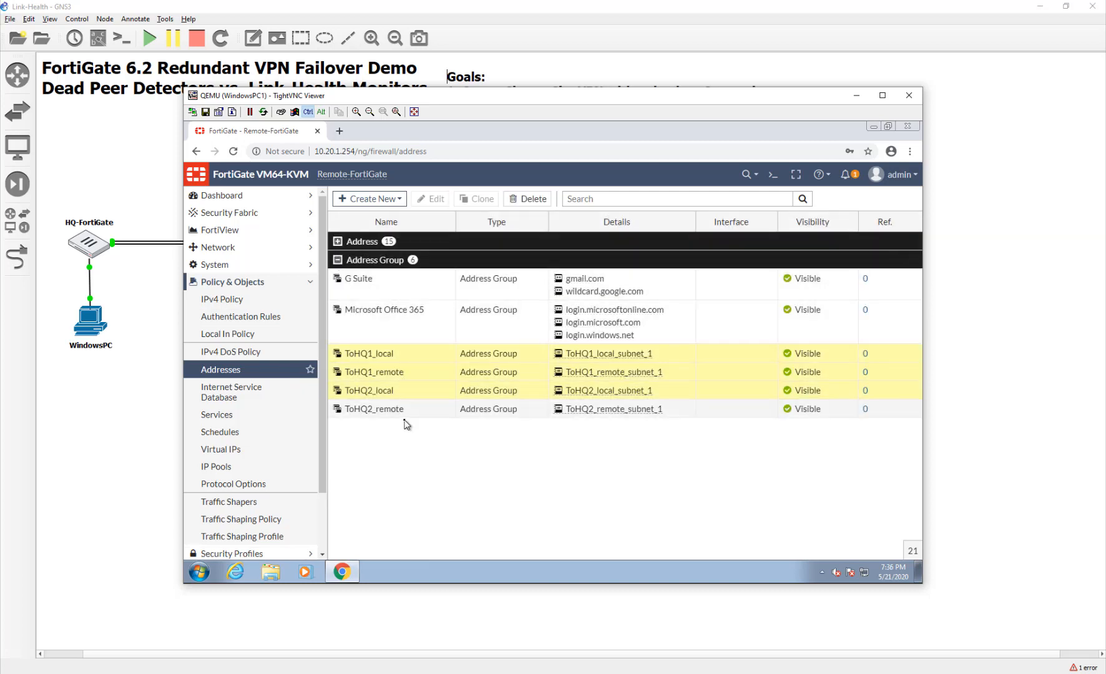
pyautogui.keyDown('ctrl'); pyautogui.click(406, 414); pyautogui.keyUp('ctrl')
pyautogui.rightClick(406, 415)
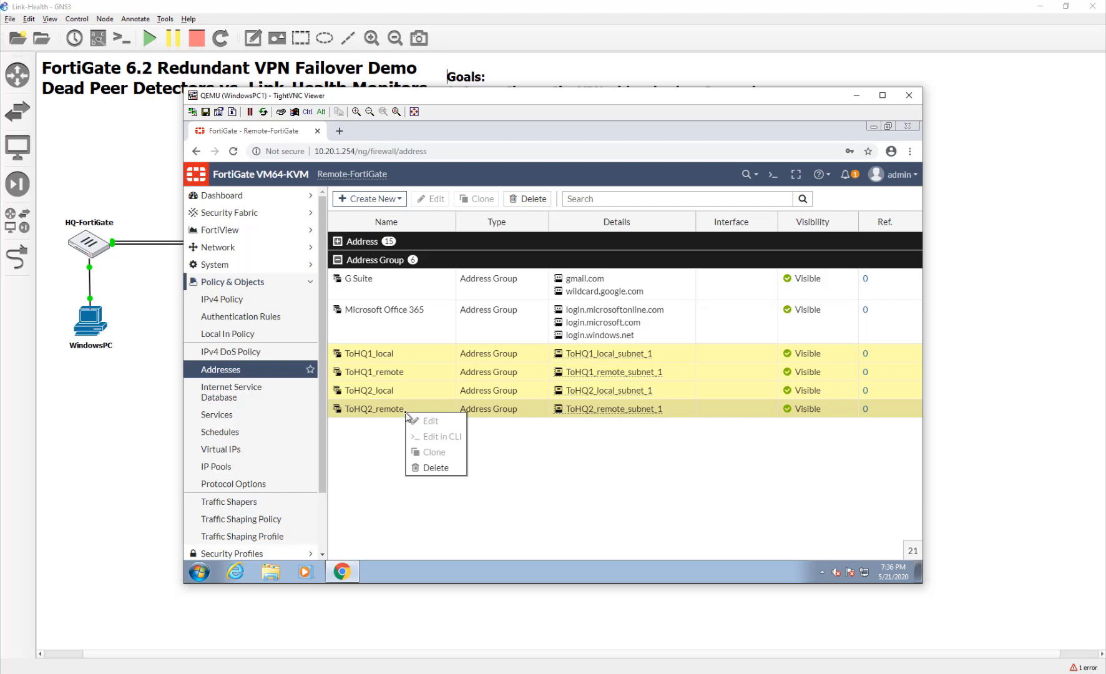
# Select the four ToHQ1/ToHQ2 subnet_1 addresses and bring up their actions.
pyautogui.click(338, 242)
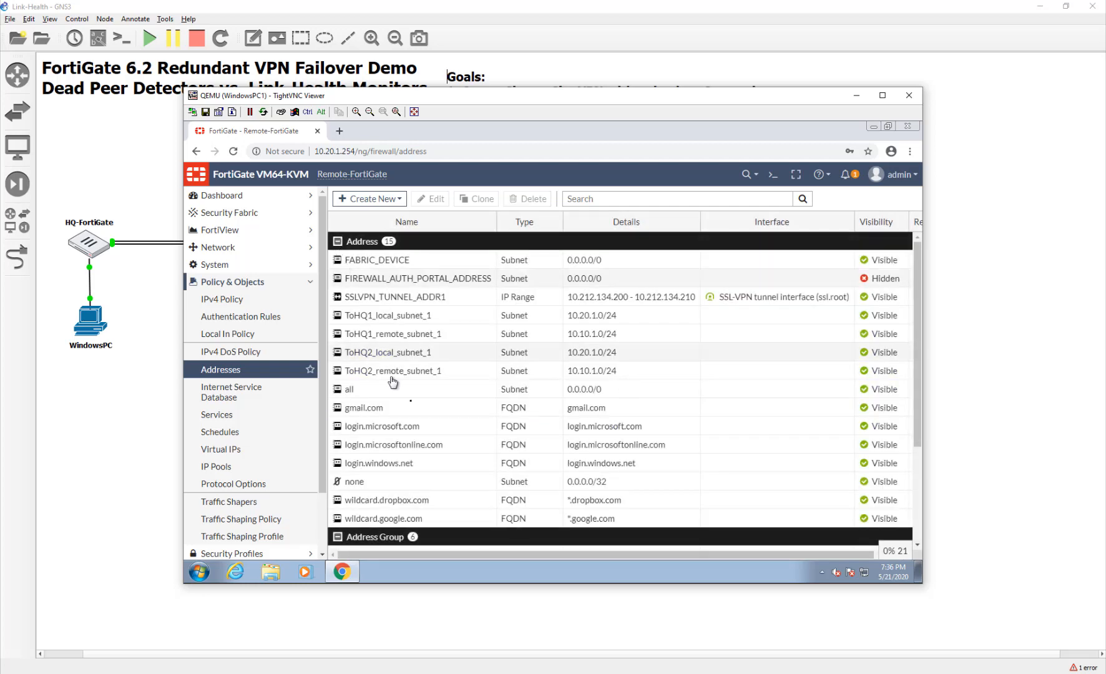
pyautogui.click(407, 316)
pyautogui.keyDown('ctrl'); pyautogui.click(407, 334); pyautogui.keyUp('ctrl')
pyautogui.keyDown('ctrl'); pyautogui.click(410, 353); pyautogui.keyUp('ctrl')
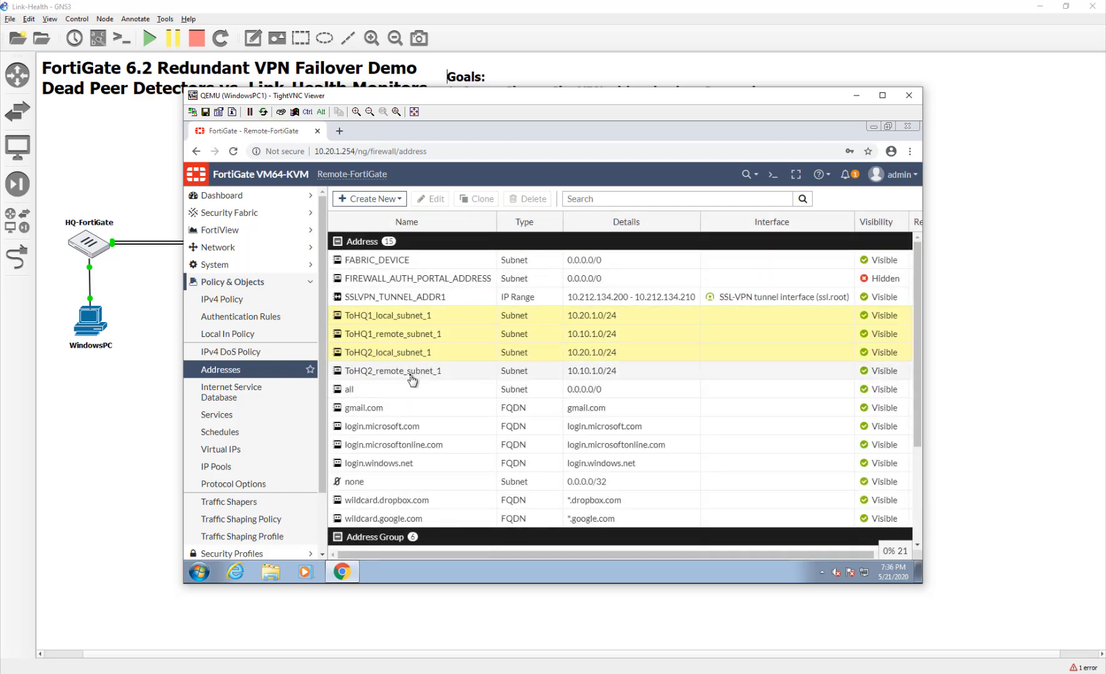
pyautogui.keyDown('ctrl'); pyautogui.click(410, 371); pyautogui.keyUp('ctrl')
pyautogui.rightClick(410, 373)
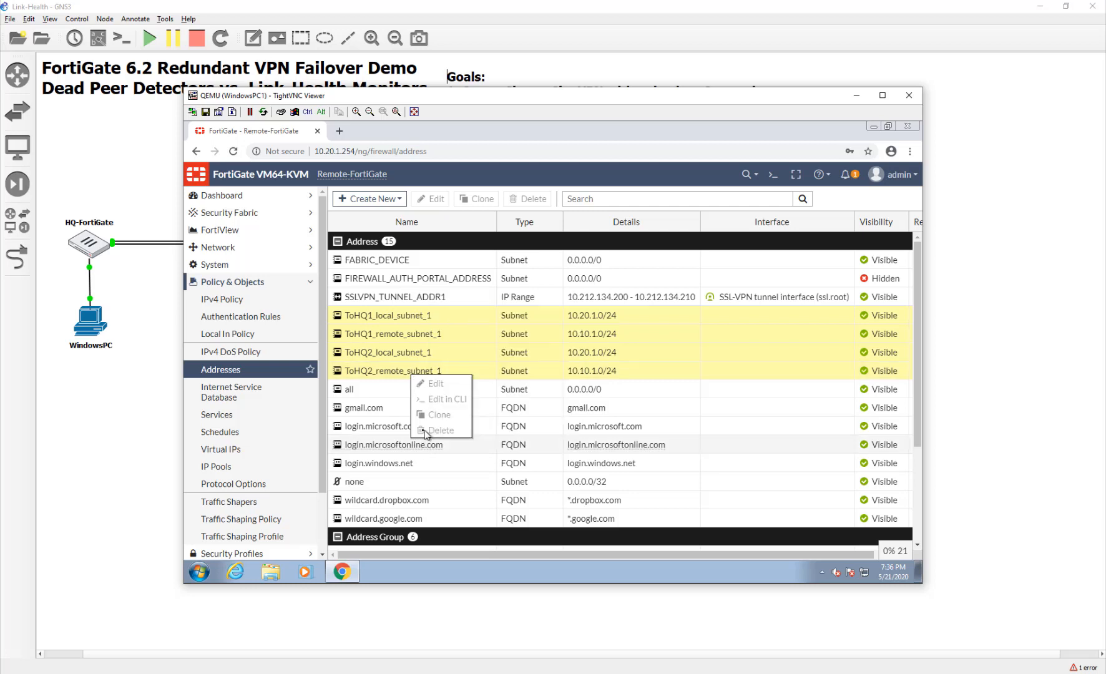
# Check the Static Routes page, then return to the firewall address list.
pyautogui.click(233, 247)
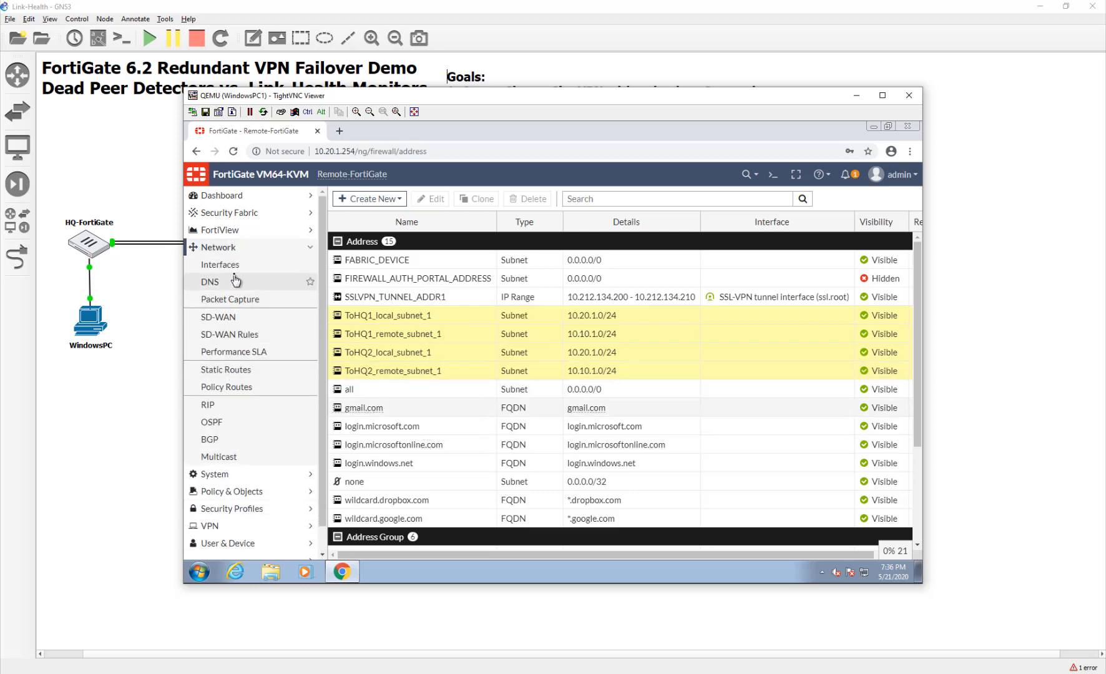
pyautogui.click(234, 372)
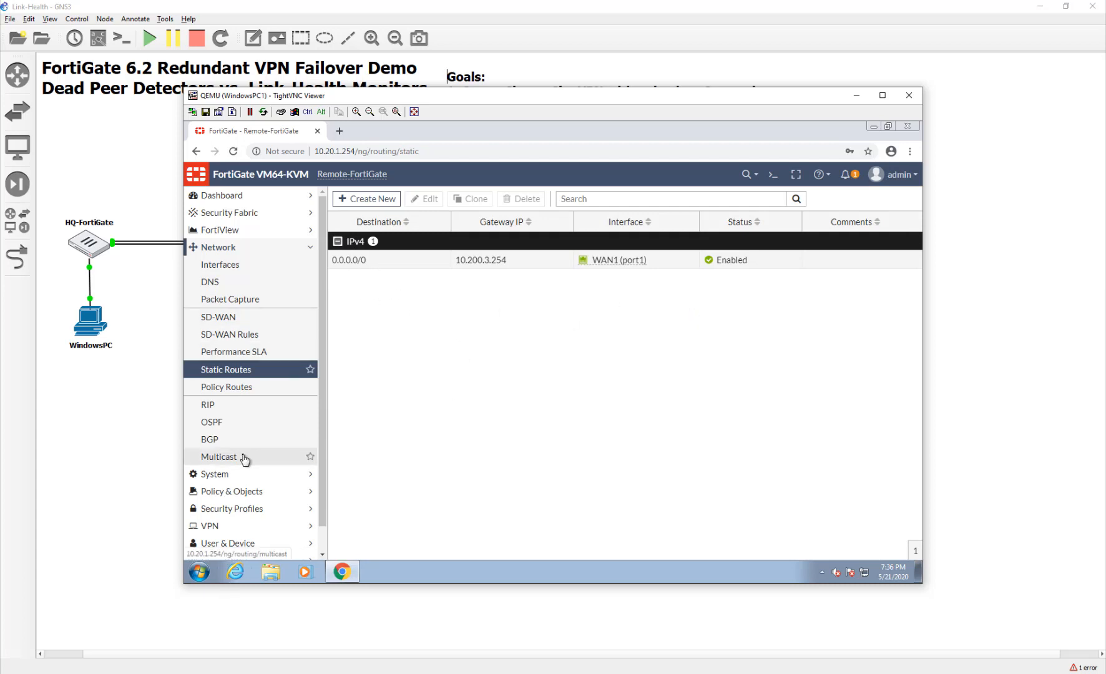
pyautogui.scroll(-1, 241, 505)
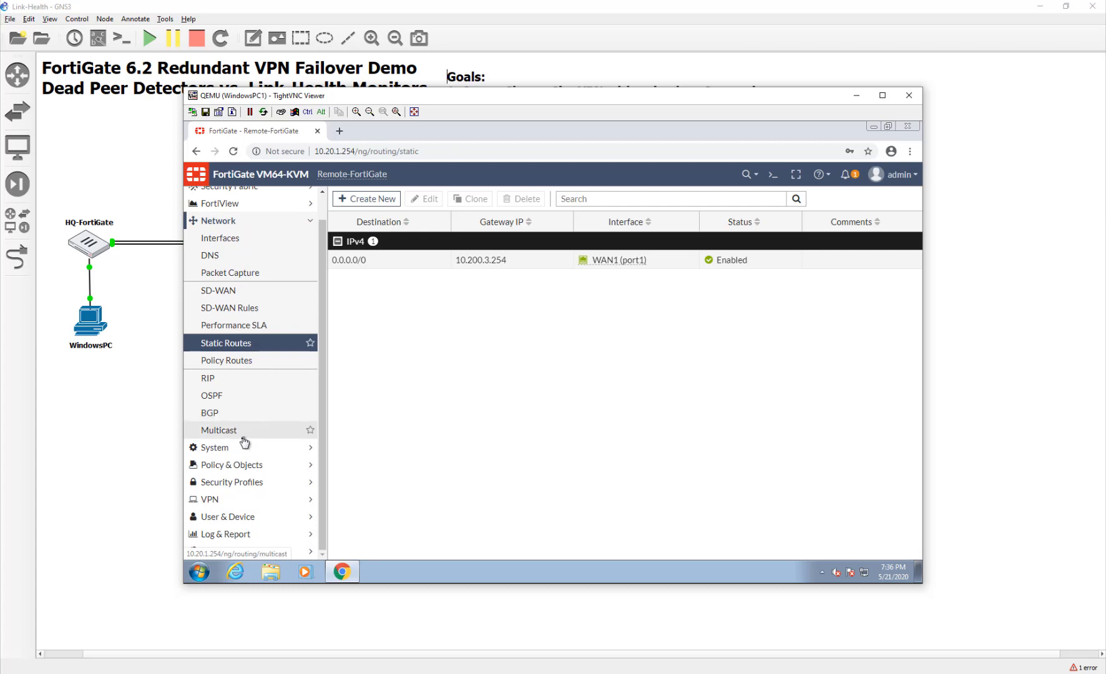
pyautogui.click(227, 472)
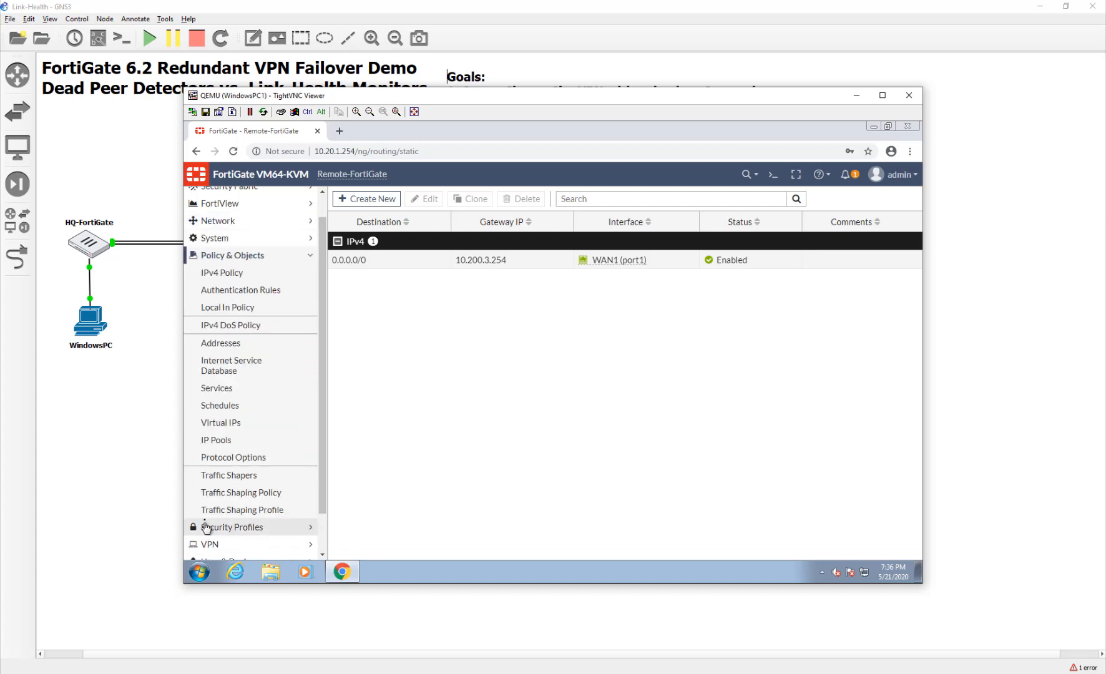
pyautogui.click(237, 343)
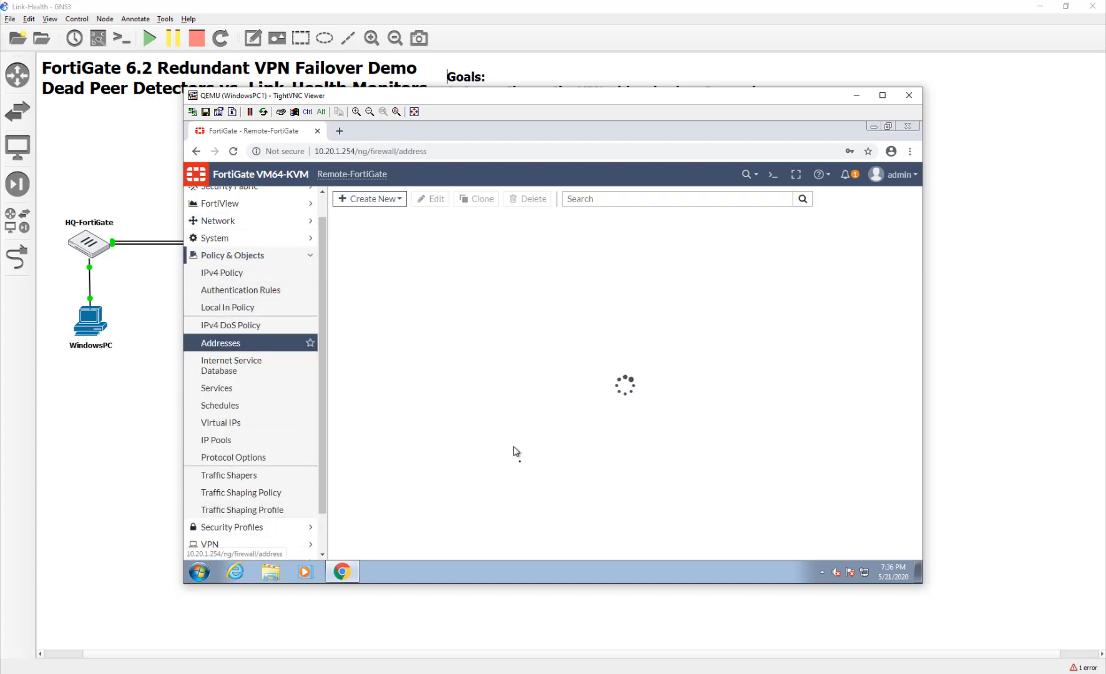
pyautogui.scroll(-5, 514, 462)
# Delete the address groups ToHQ1_local through ToHQ2_remote and confirm.
pyautogui.click(439, 487)
pyautogui.keyDown('shift'); pyautogui.click(441, 544); pyautogui.keyUp('shift')
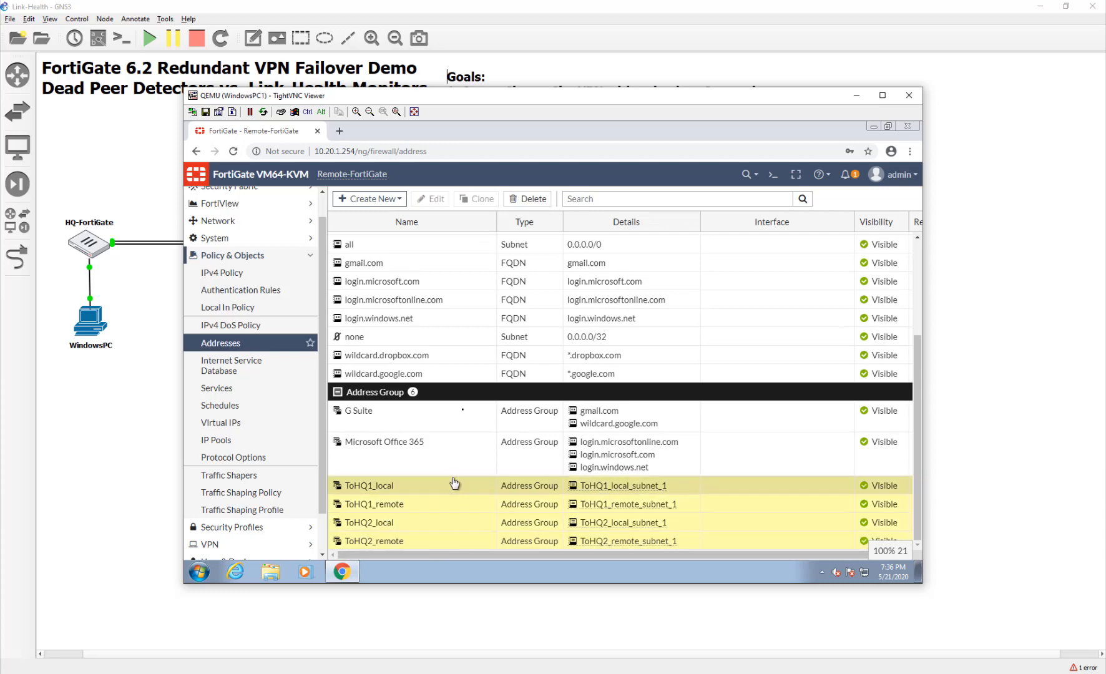
pyautogui.click(521, 199)
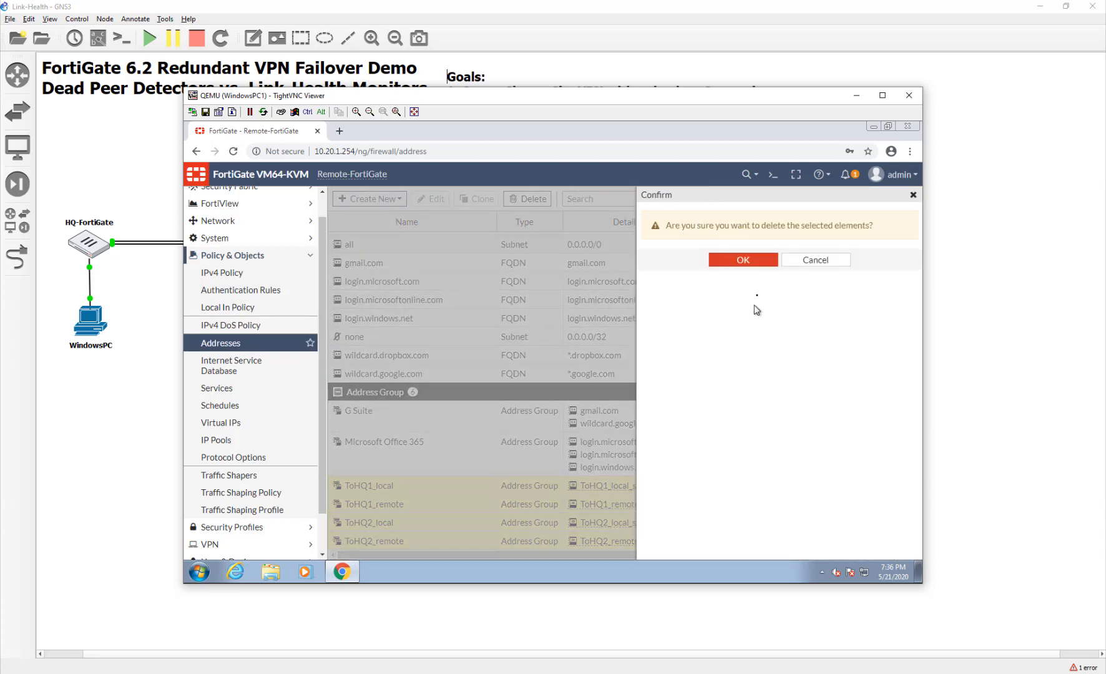
pyautogui.click(762, 261)
# Delete the four ToHQ subnet addresses, ToHQ1_local_subnet_1 through ToHQ2_remote_subnet_1, and confirm.
pyautogui.click(425, 316)
pyautogui.keyDown('shift'); pyautogui.click(435, 374); pyautogui.keyUp('shift')
pyautogui.rightClick(435, 380)
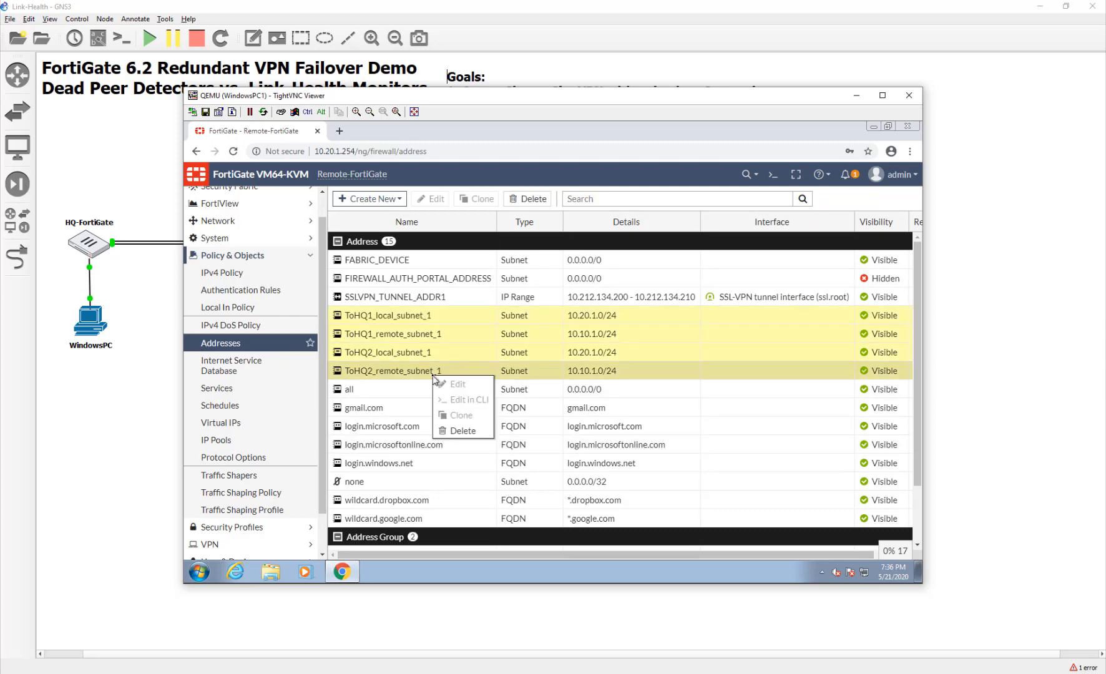
pyautogui.click(465, 438)
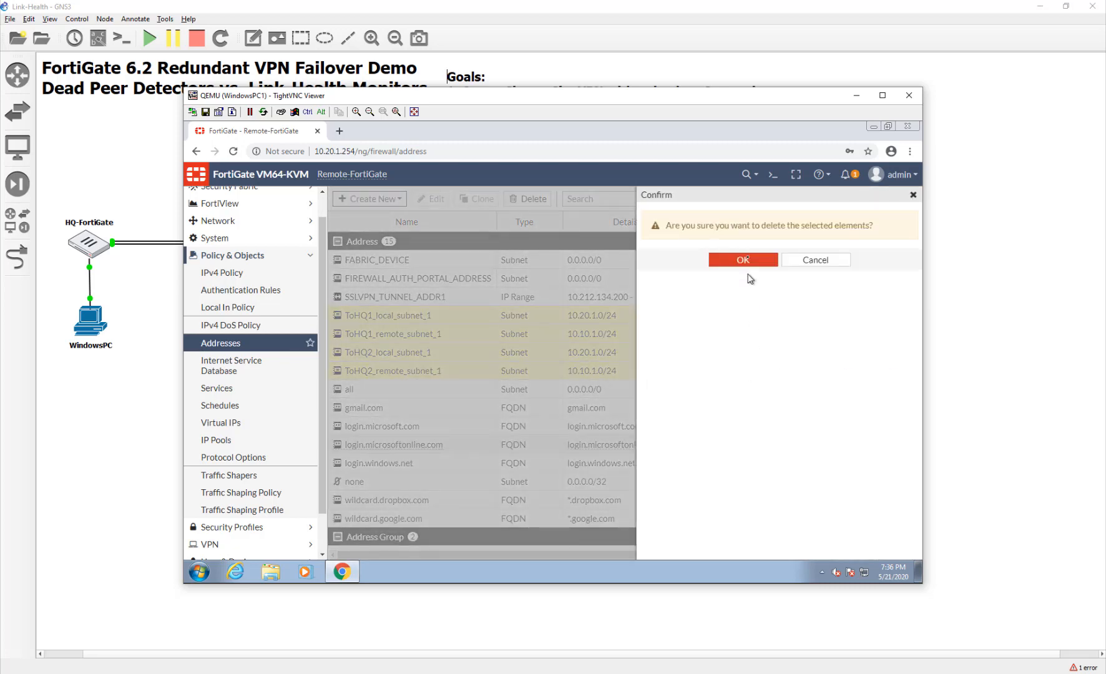
pyautogui.press('Return')
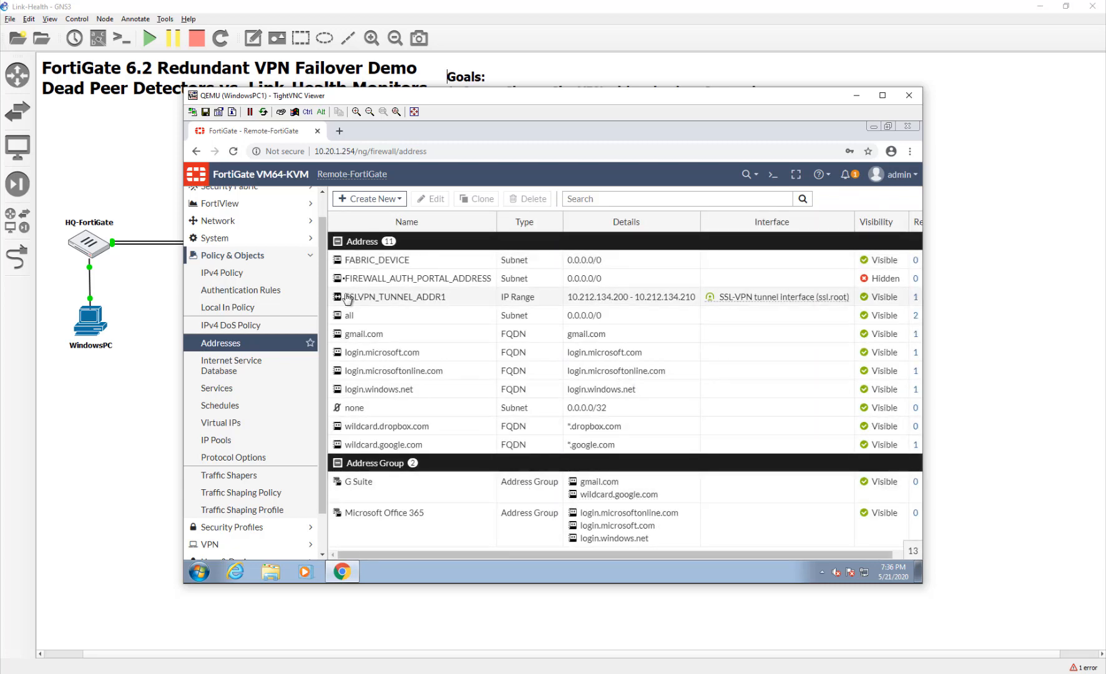
pyautogui.scroll(1, 287, 368)
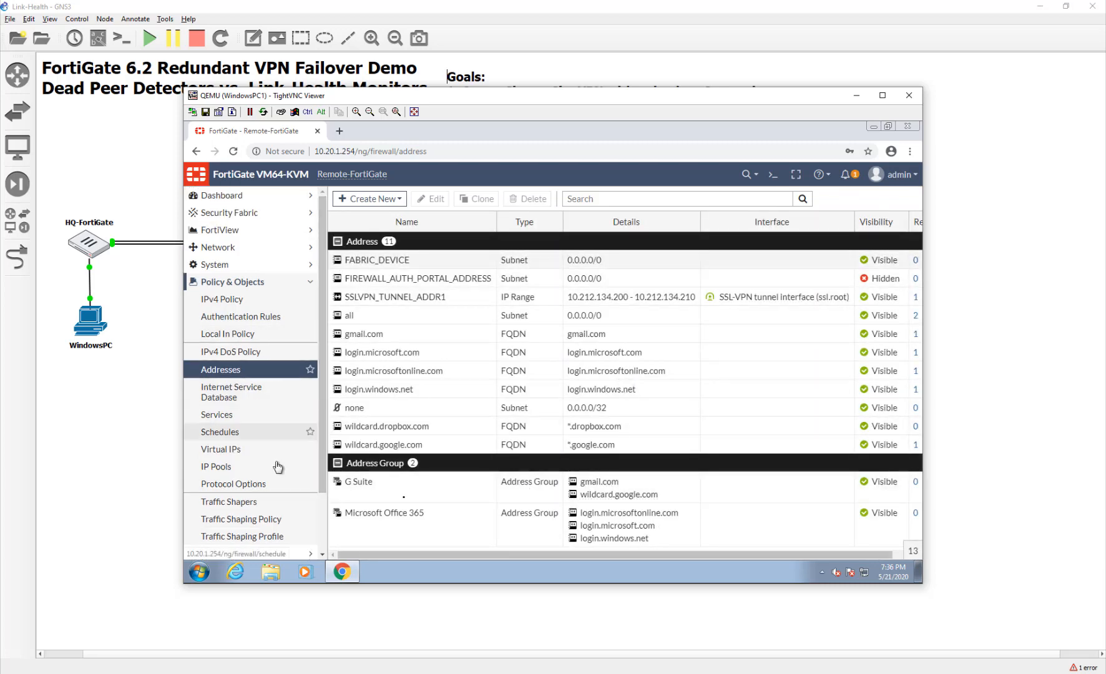
pyautogui.moveTo(379, 337)
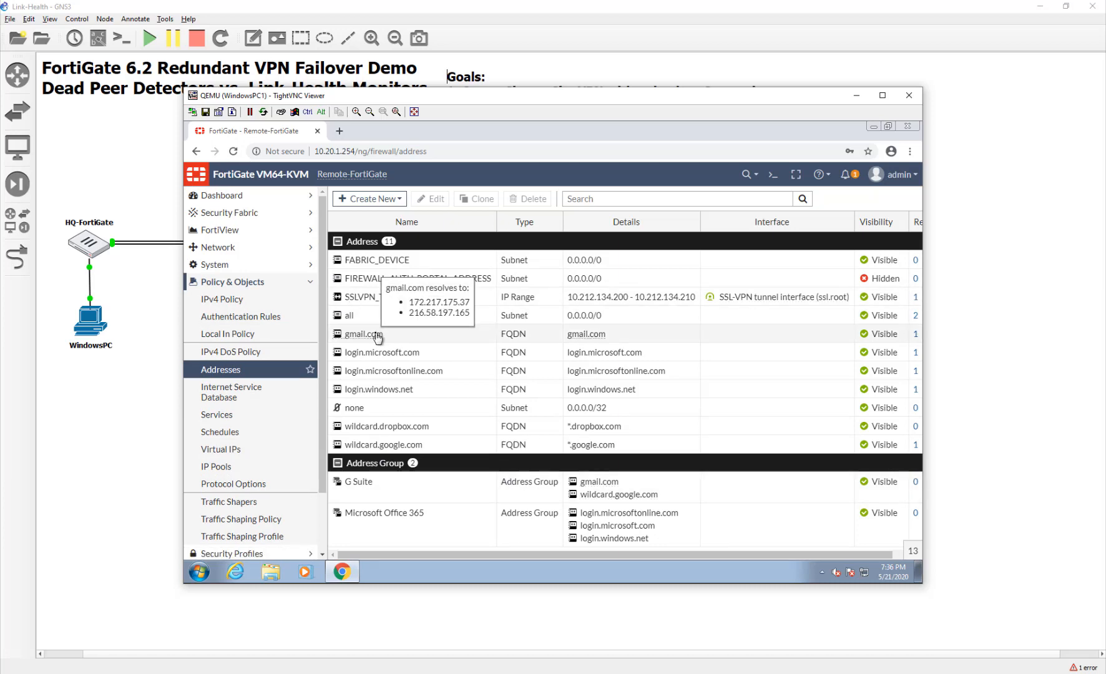
pyautogui.click(257, 300)
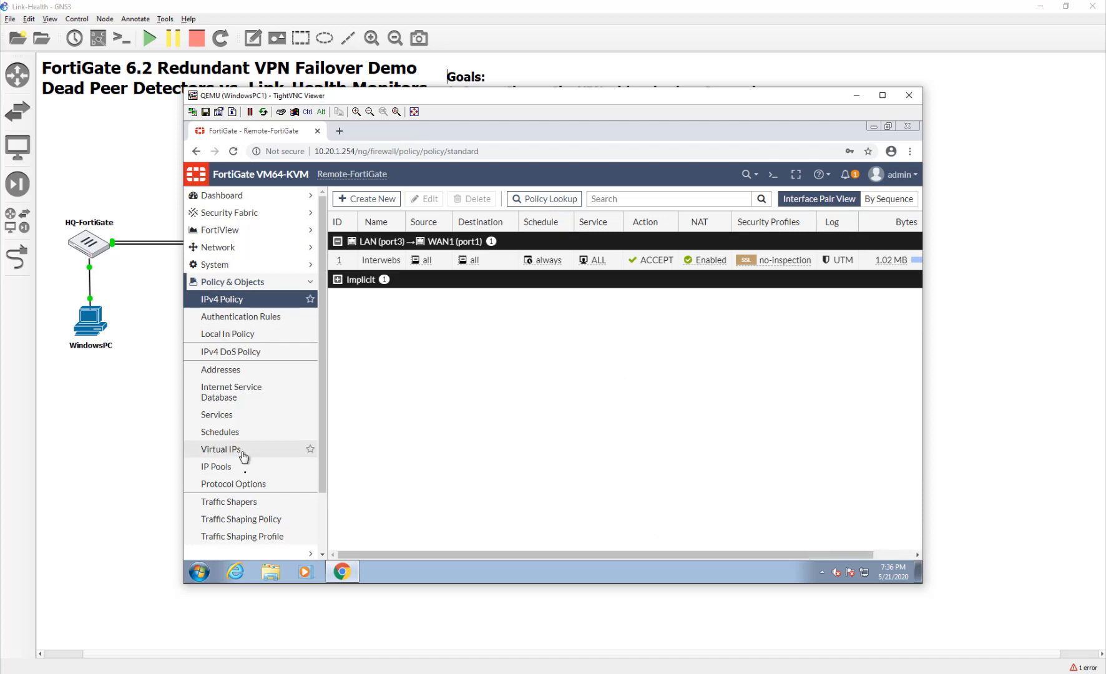
# Start a new IPsec Wizard VPN named ToHQ1.
pyautogui.scroll(-2, 212, 475)
pyautogui.click(227, 489)
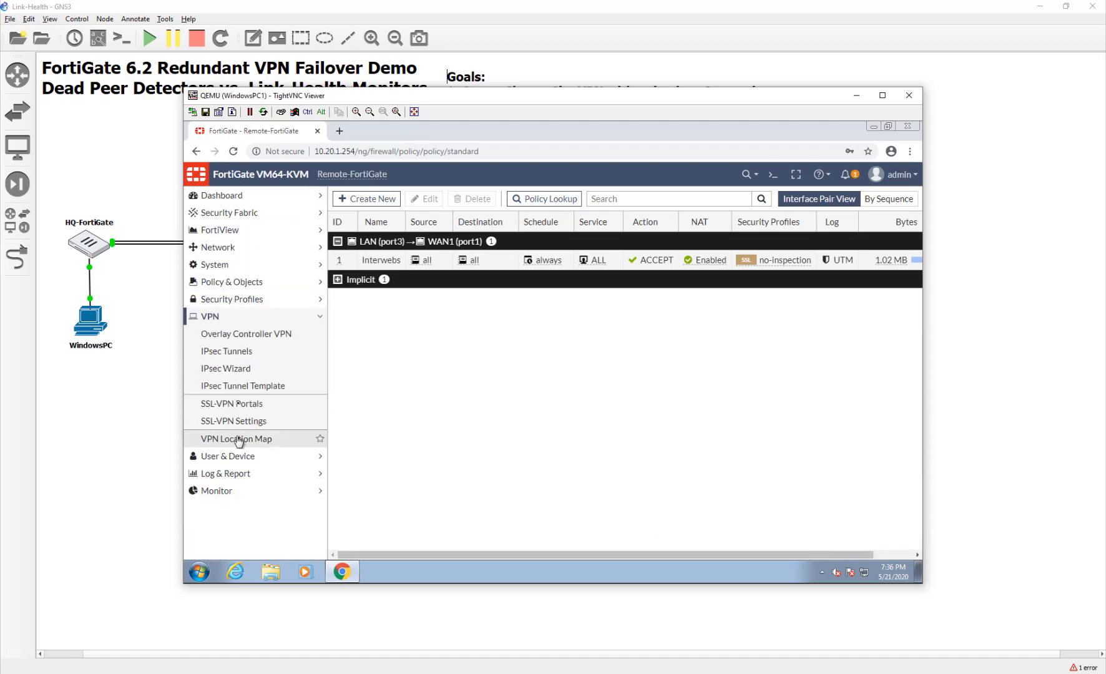
pyautogui.click(235, 369)
pyautogui.click(525, 236)
pyautogui.write('ToHQ1')
pyautogui.click(635, 387)
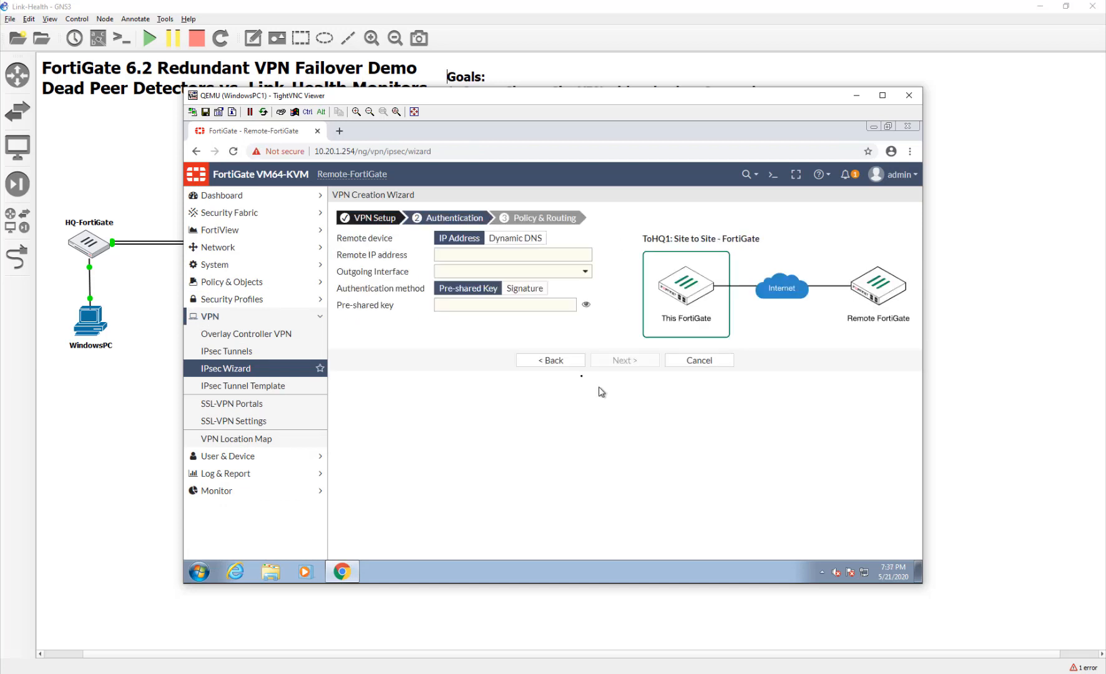
# Set the remote gateway to 10.200.1.1 and enter the pre-shared key.
pyautogui.click(472, 260)
pyautogui.write('10')
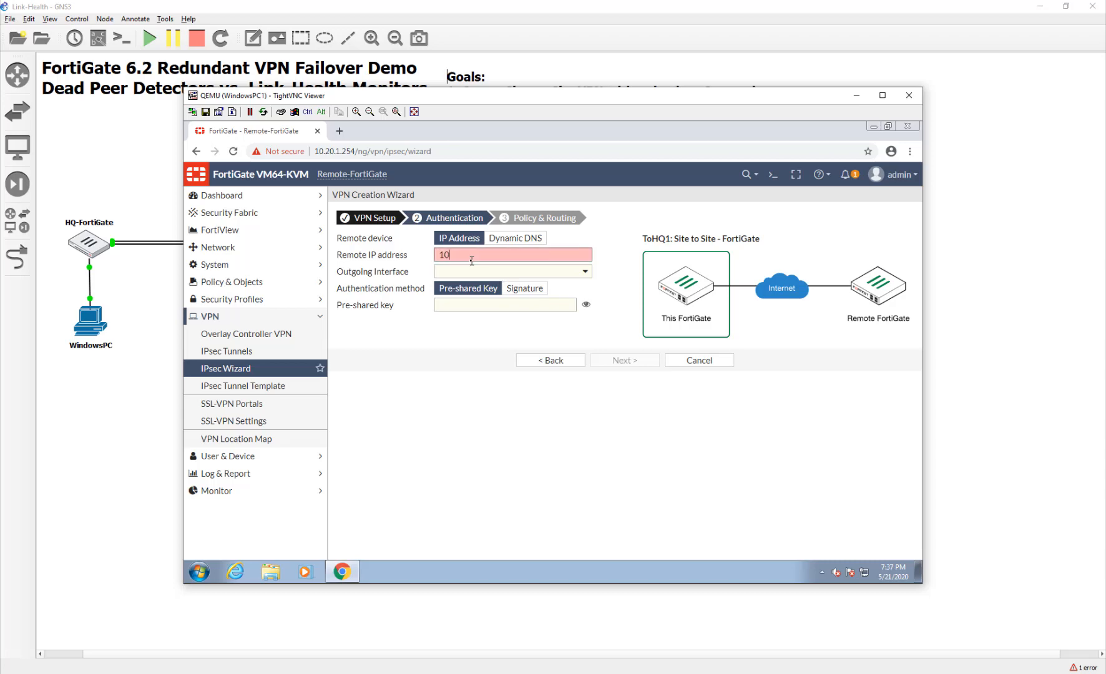
pyautogui.write('.200.1.1')
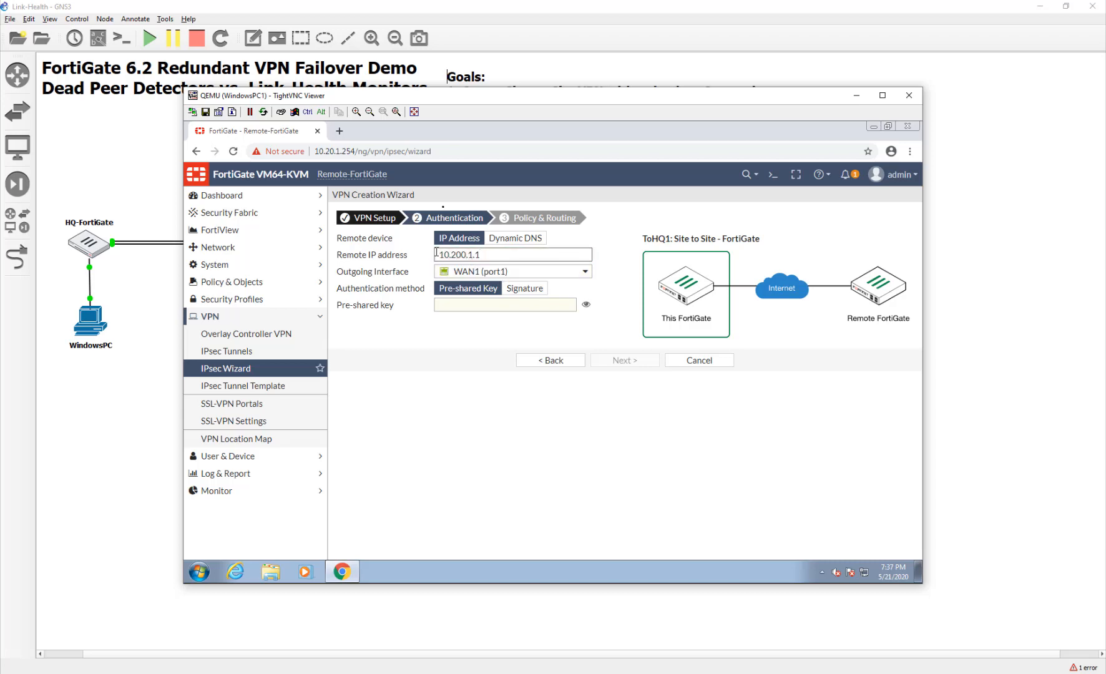
pyautogui.moveTo(449, 94); pyautogui.dragTo(637, 114)
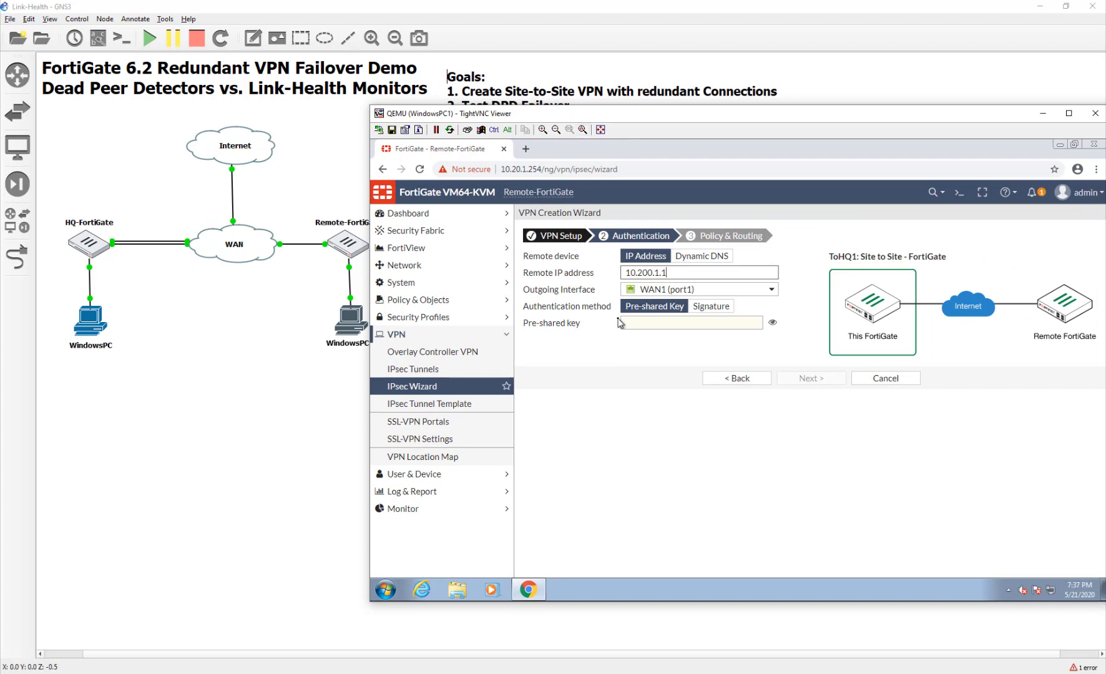
pyautogui.click(644, 327)
pyautogui.write('••••••rd')
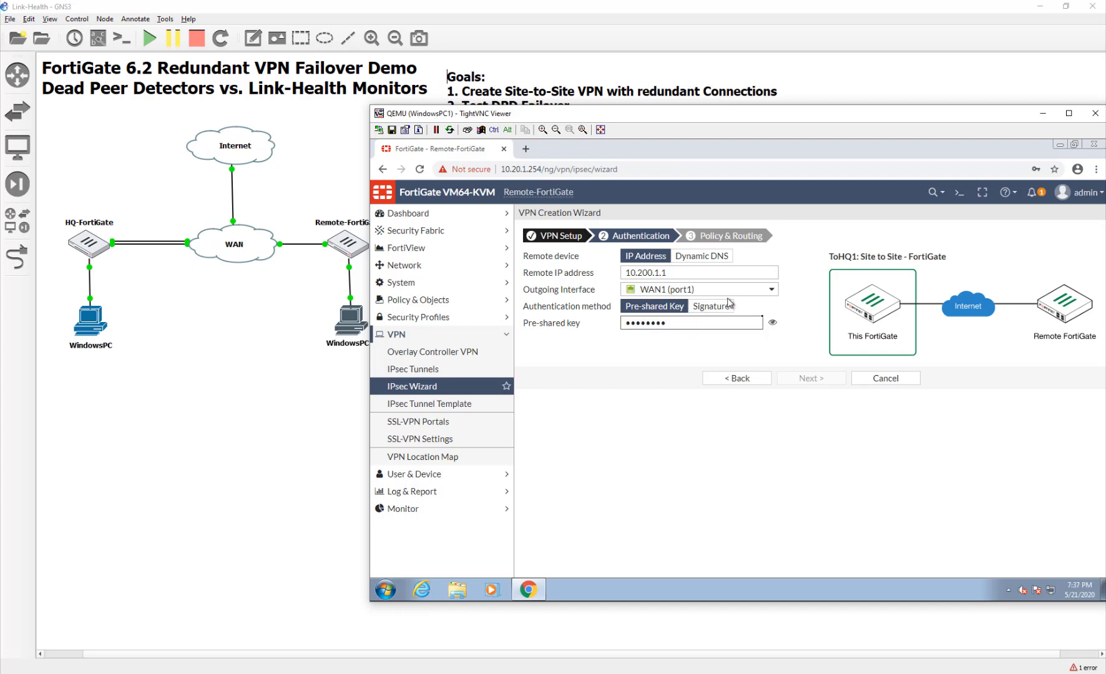
pyautogui.click(772, 324)
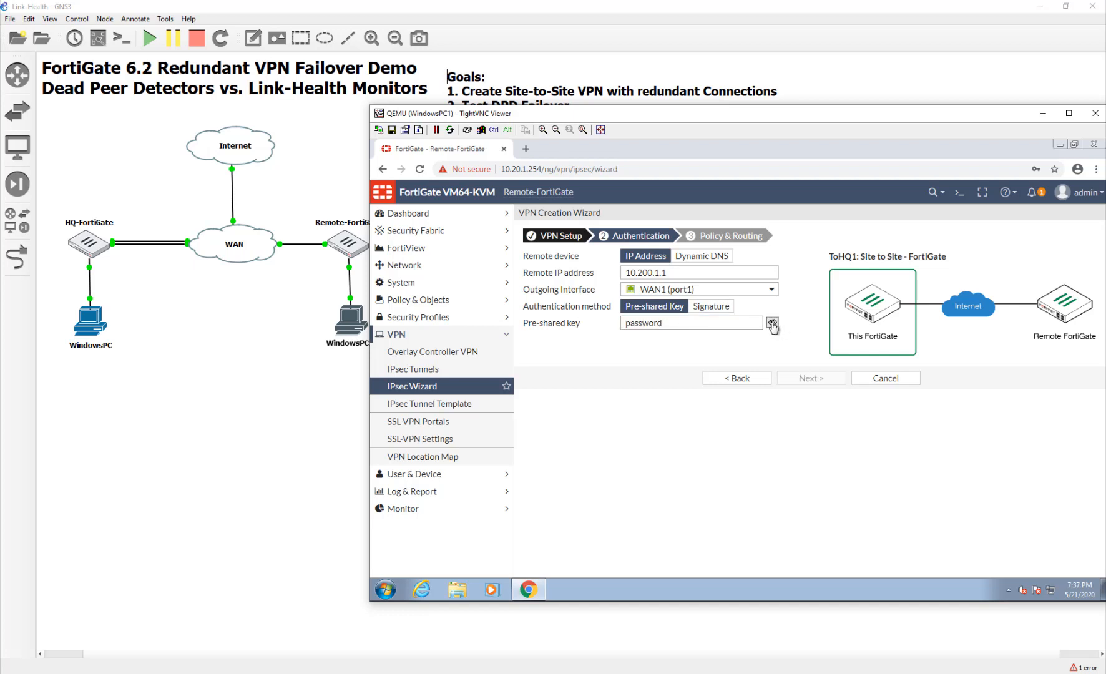
# Use local interface LAN (port3) and remote subnet 10.10.1.0/24, then create the VPN.
pyautogui.click(810, 378)
pyautogui.click(627, 255)
pyautogui.click(635, 317)
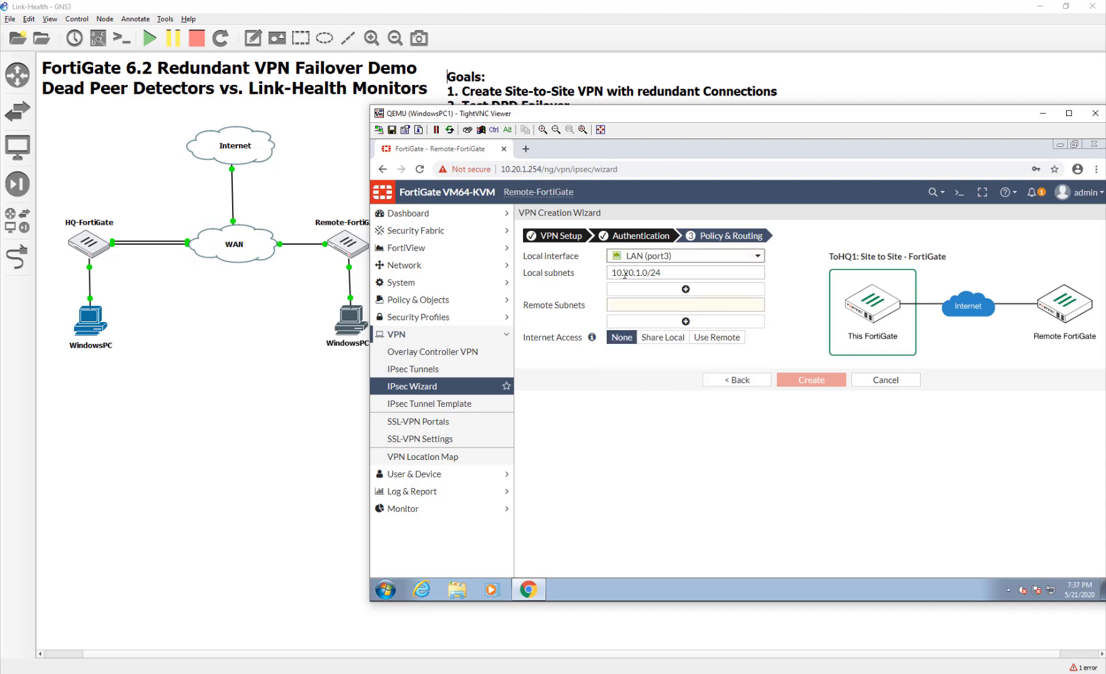
pyautogui.click(635, 306)
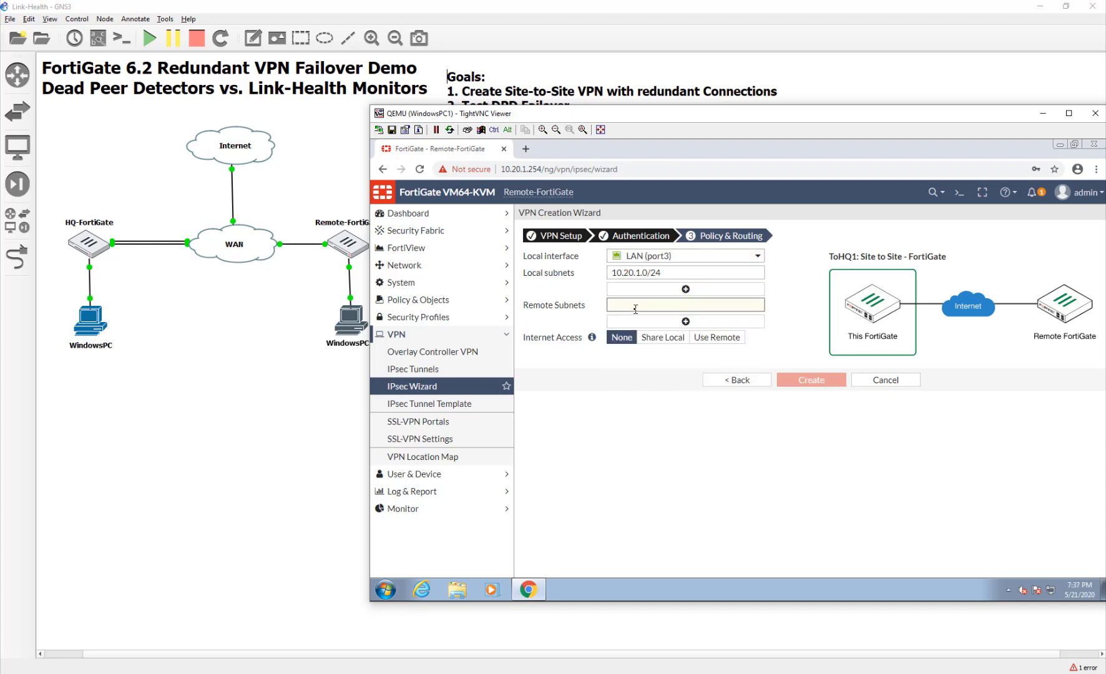
pyautogui.write('10.10.1.')
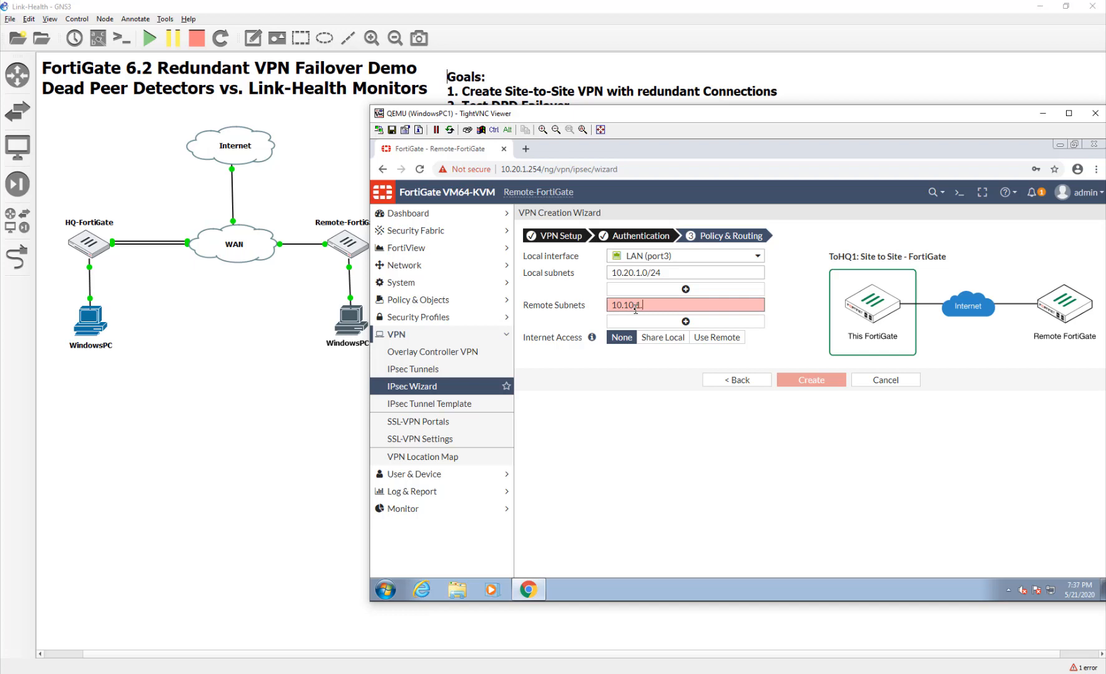
pyautogui.write('0/24')
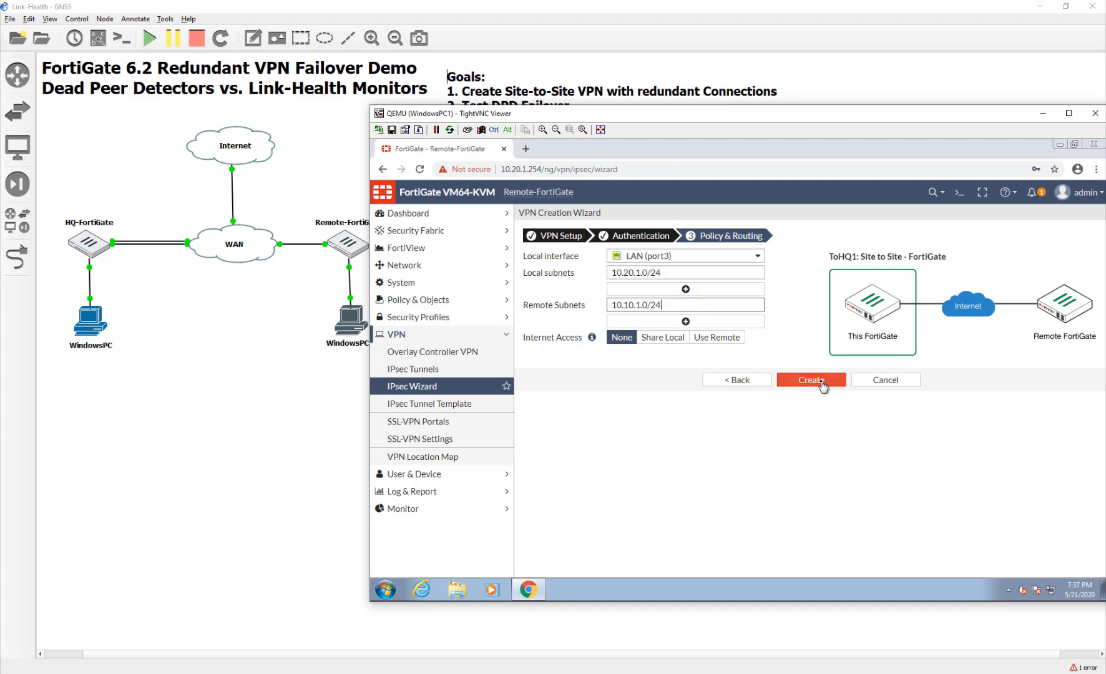
pyautogui.click(822, 382)
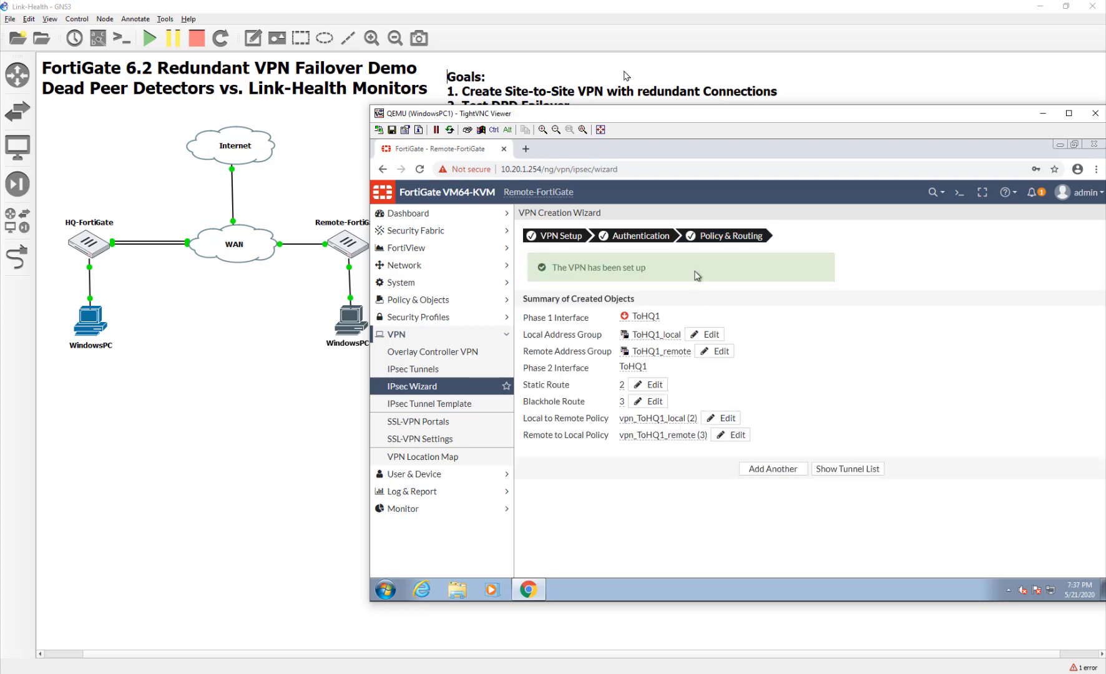
pyautogui.moveTo(619, 117); pyautogui.dragTo(546, 75)
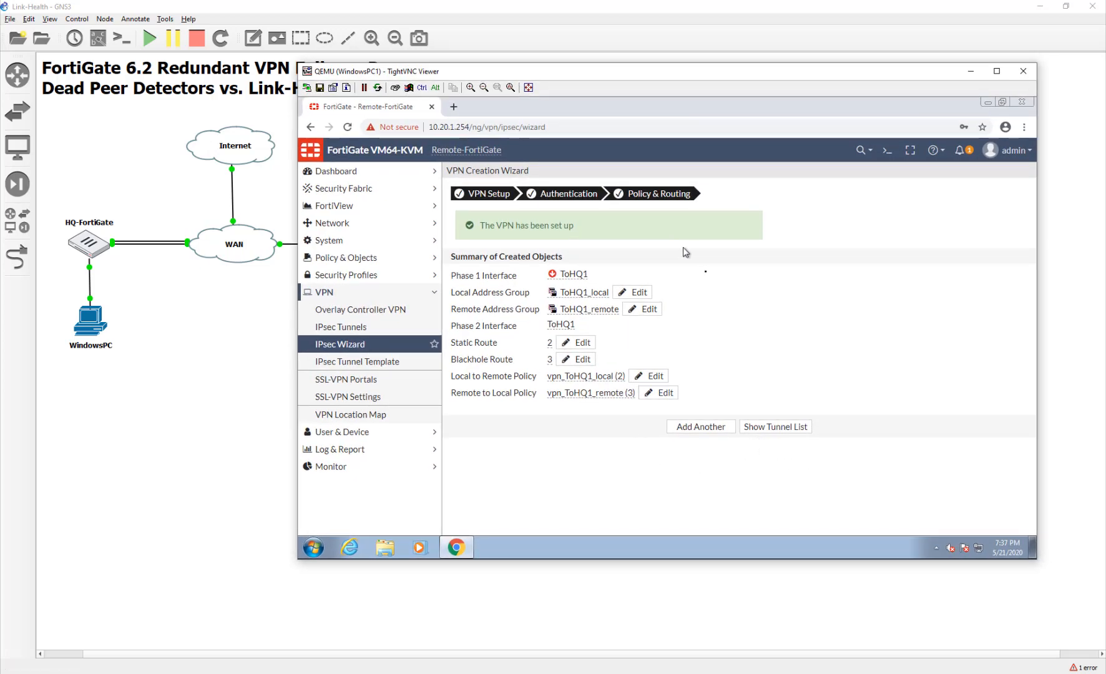
# Start another IPsec Wizard VPN named ToHQ2.
pyautogui.click(677, 426)
pyautogui.click(565, 216)
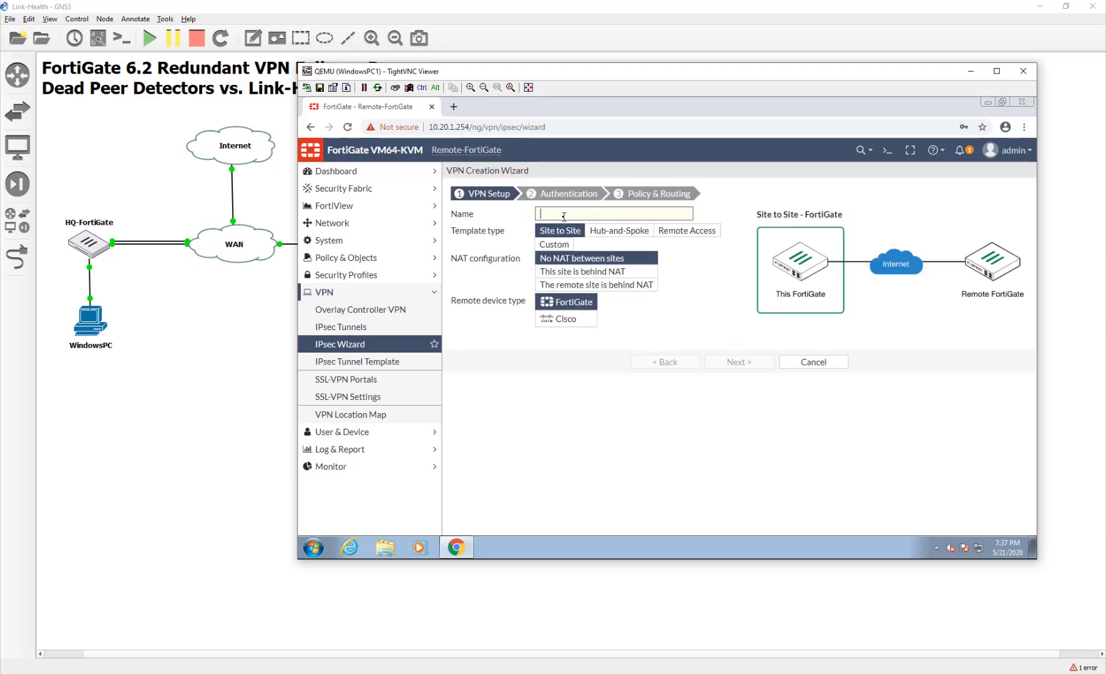
pyautogui.write('ToHQ2')
pyautogui.click(739, 362)
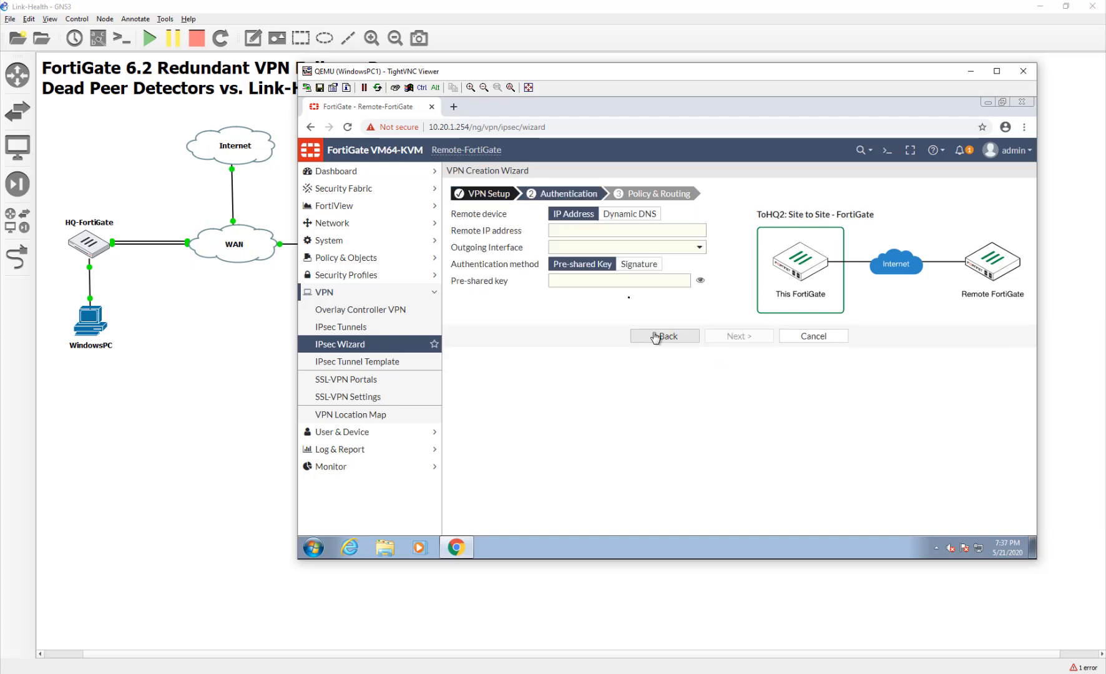
# Set the backup remote gateway to 10.200.2.1 and enter the pre-shared key.
pyautogui.click(624, 228)
pyautogui.write('10')
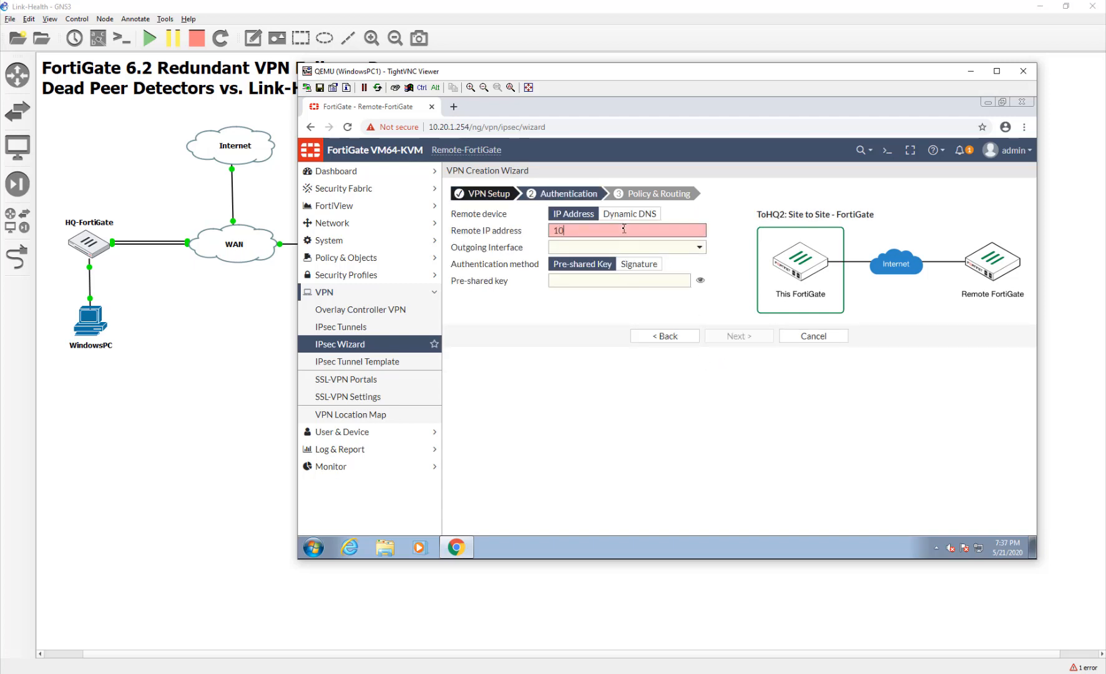
pyautogui.write('.200.2.1')
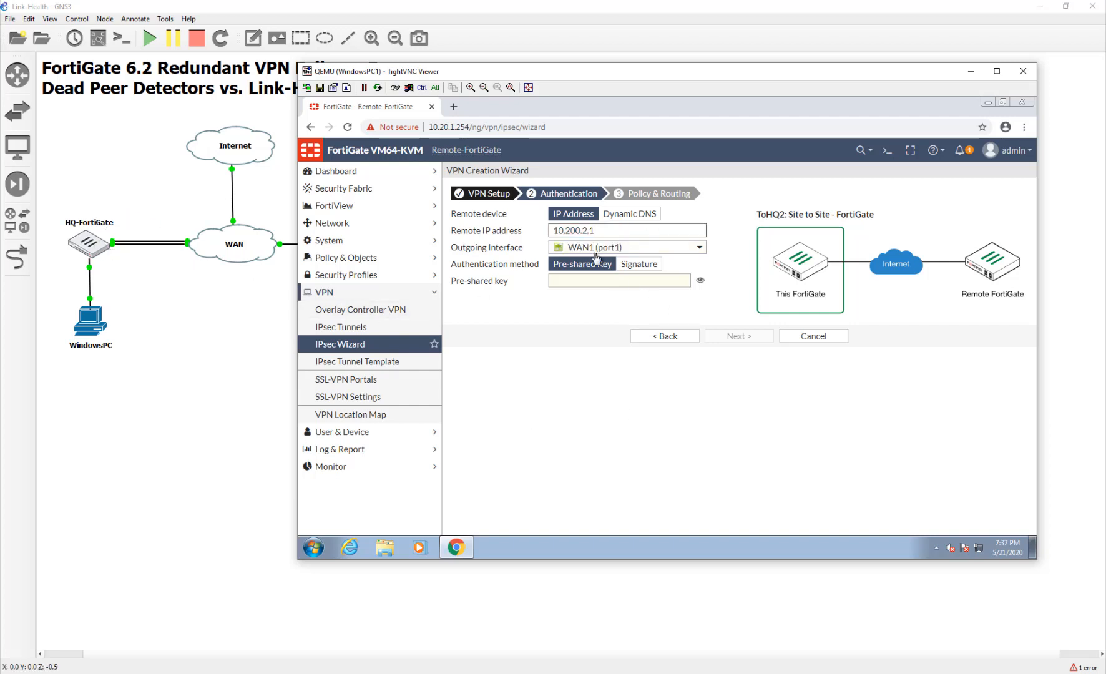
pyautogui.click(642, 282)
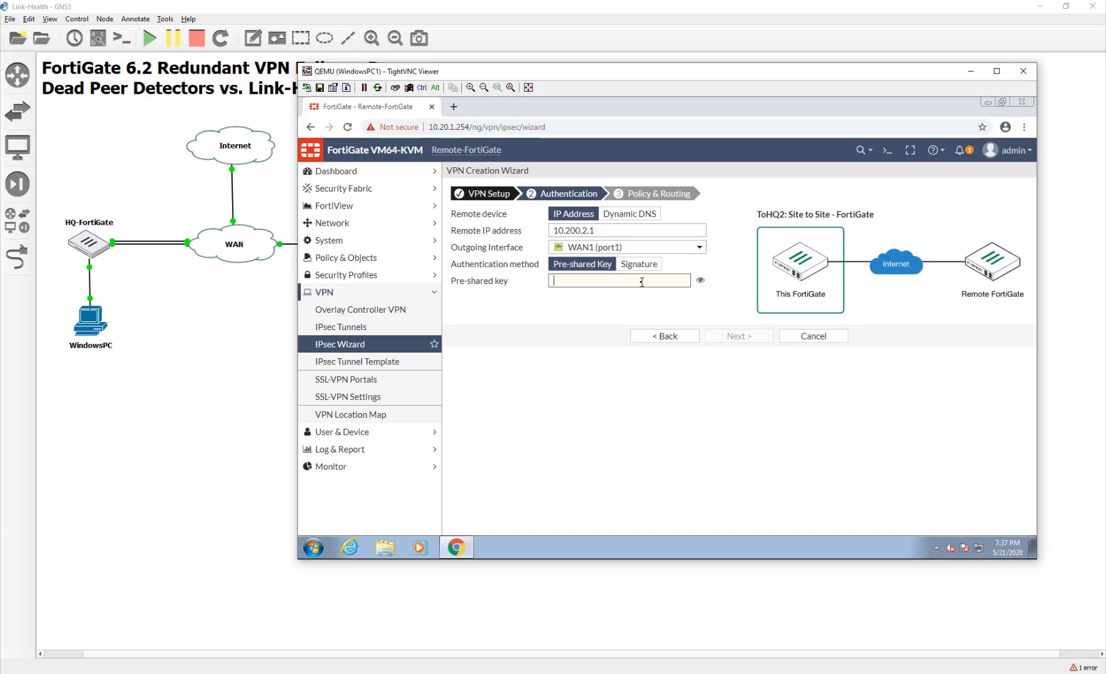
pyautogui.write('fortinet')
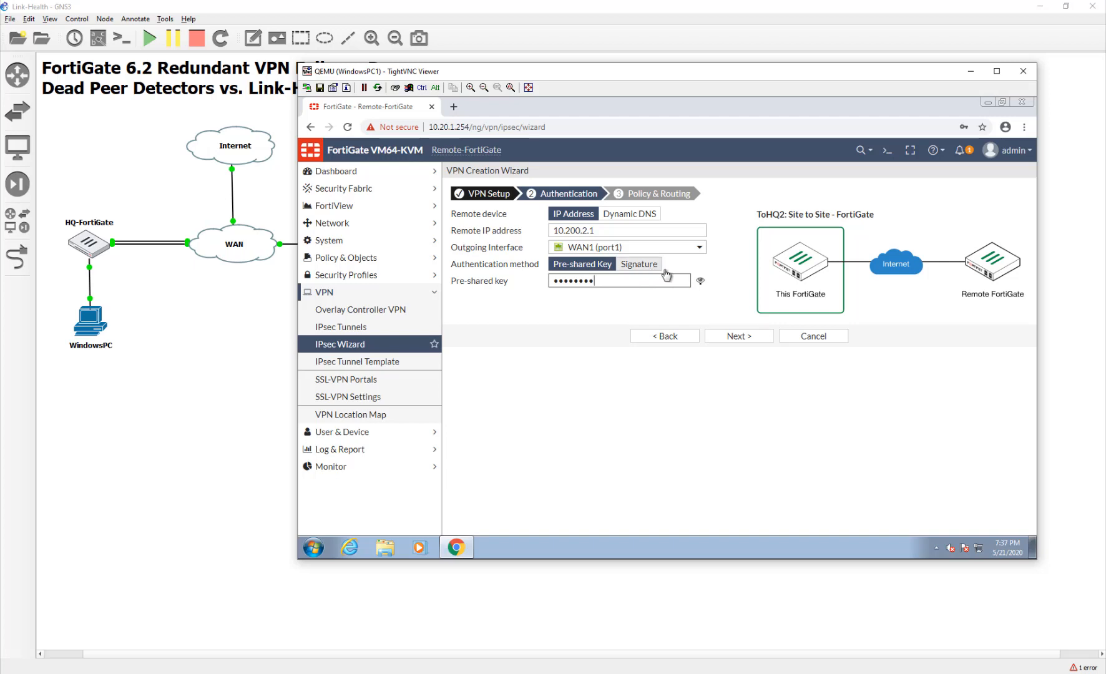
pyautogui.click(700, 280)
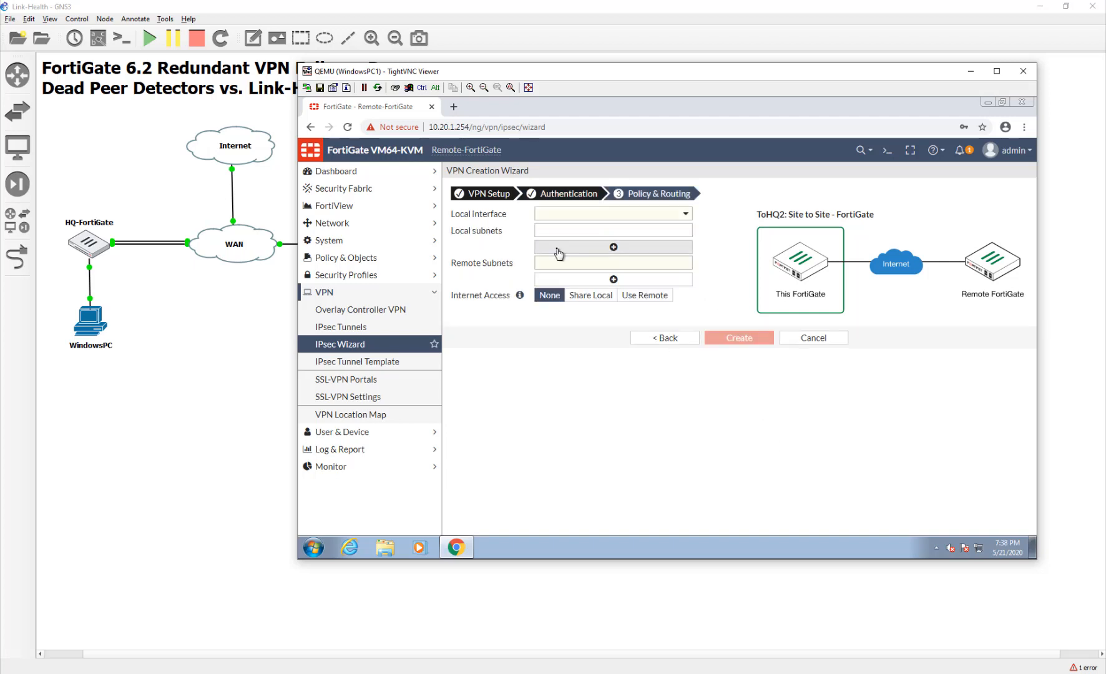
# Use LAN (port3) and remote subnet 10.10.1.0/24, fixing the typo, then create the VPN.
pyautogui.click(569, 216)
pyautogui.click(570, 275)
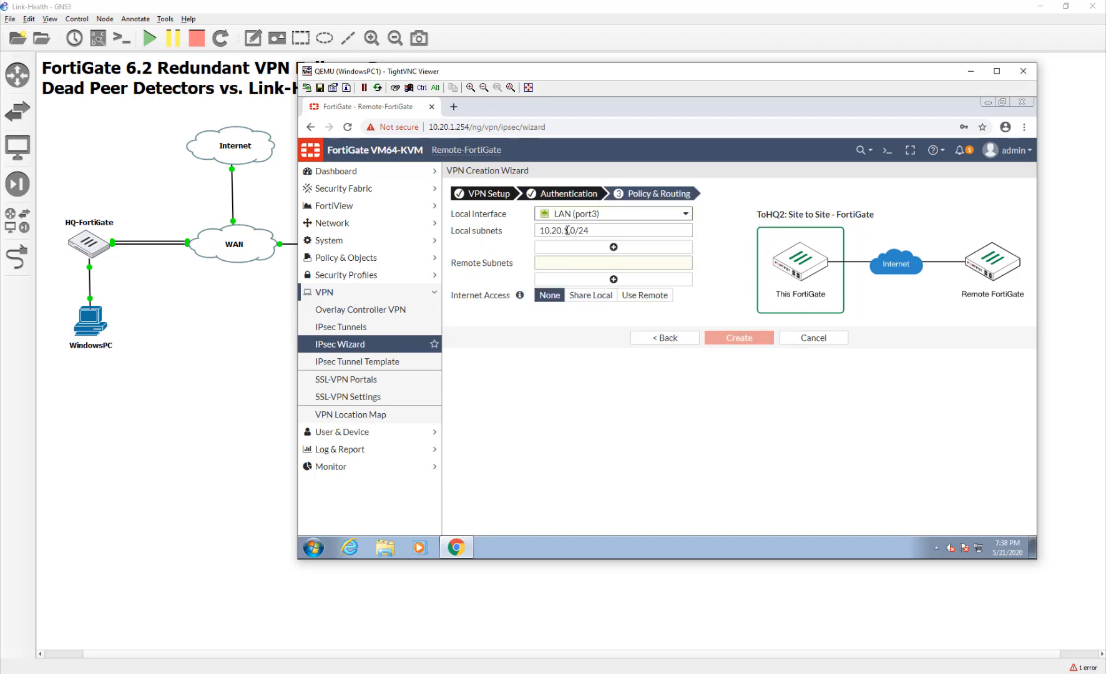
pyautogui.click(564, 263)
pyautogui.write('10')
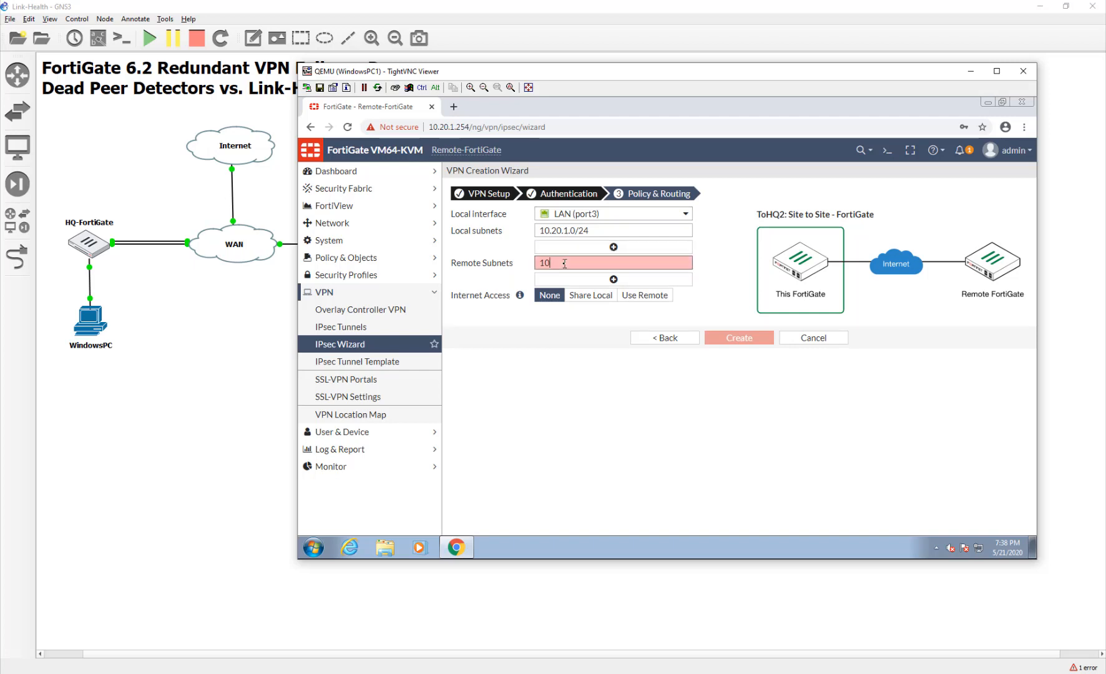
pyautogui.write('.101.0/24')
pyautogui.click(741, 340)
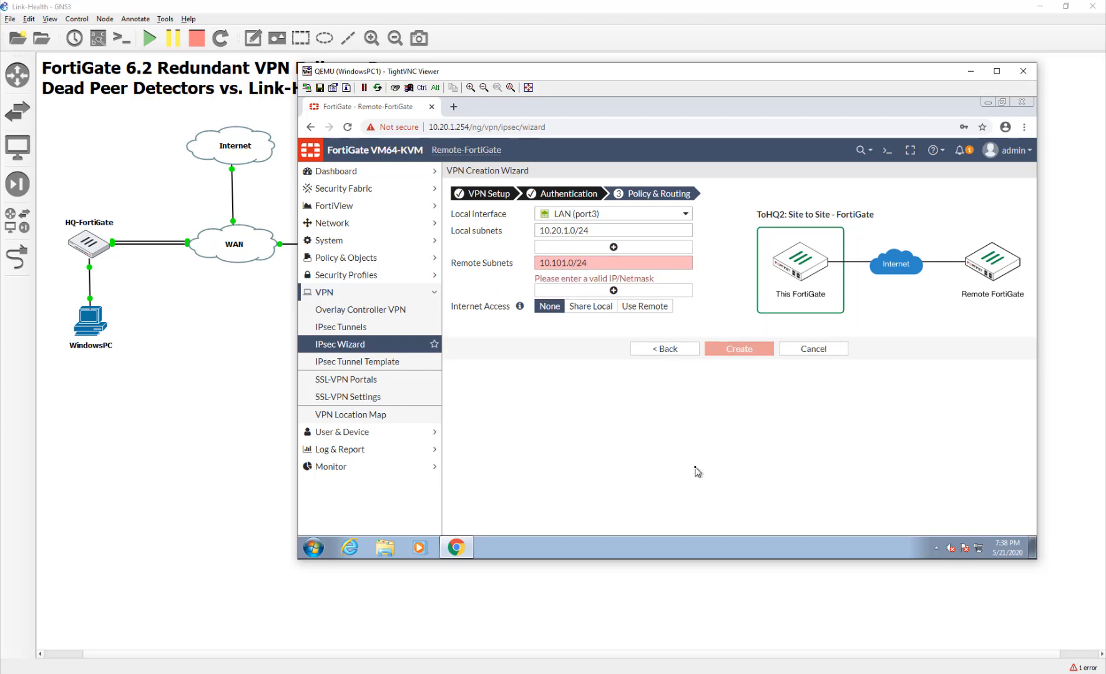
pyautogui.click(565, 262)
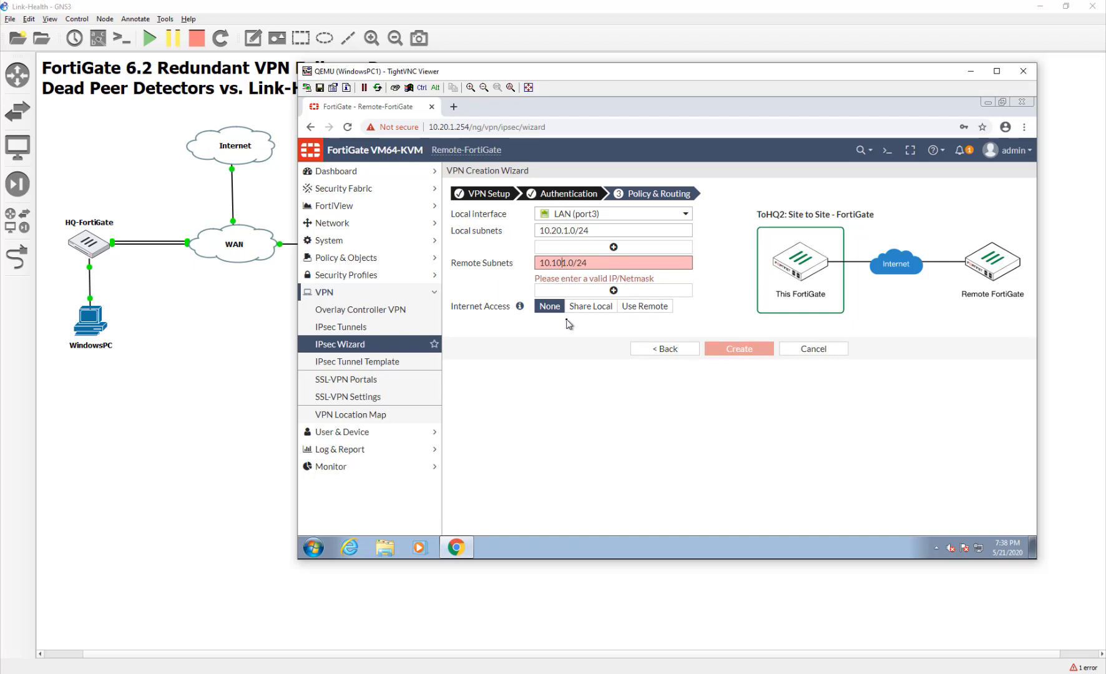
pyautogui.write('.')
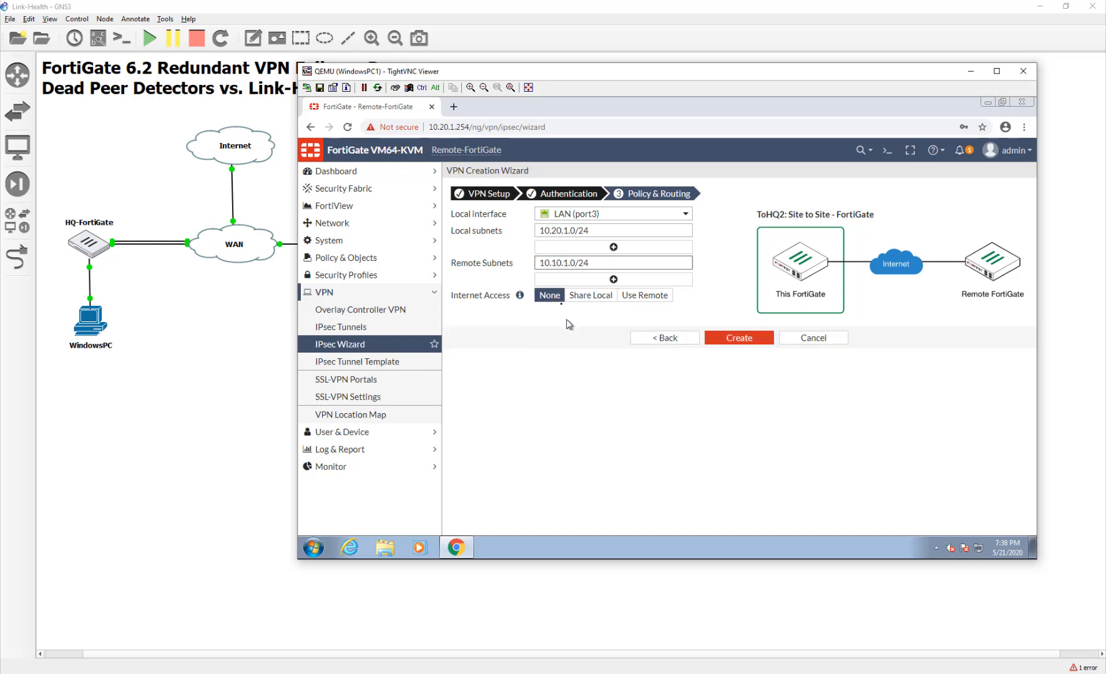
pyautogui.click(765, 338)
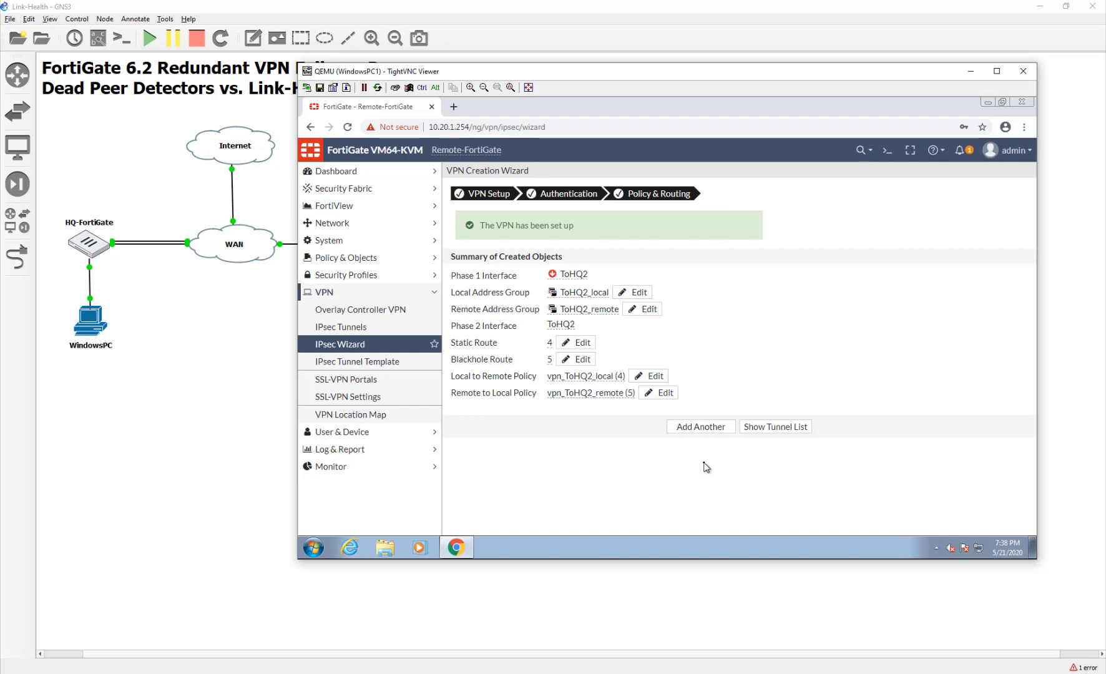
# Set the ToHQ2 static route's administrative distance to 15 and save it.
pyautogui.click(579, 343)
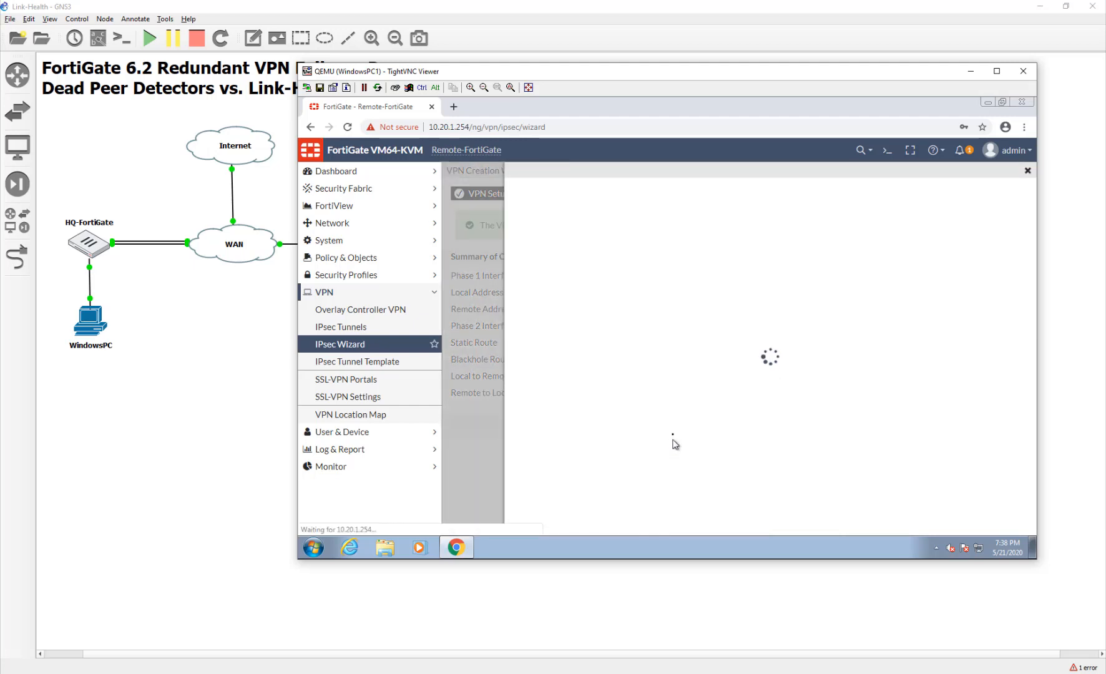
pyautogui.click(662, 247)
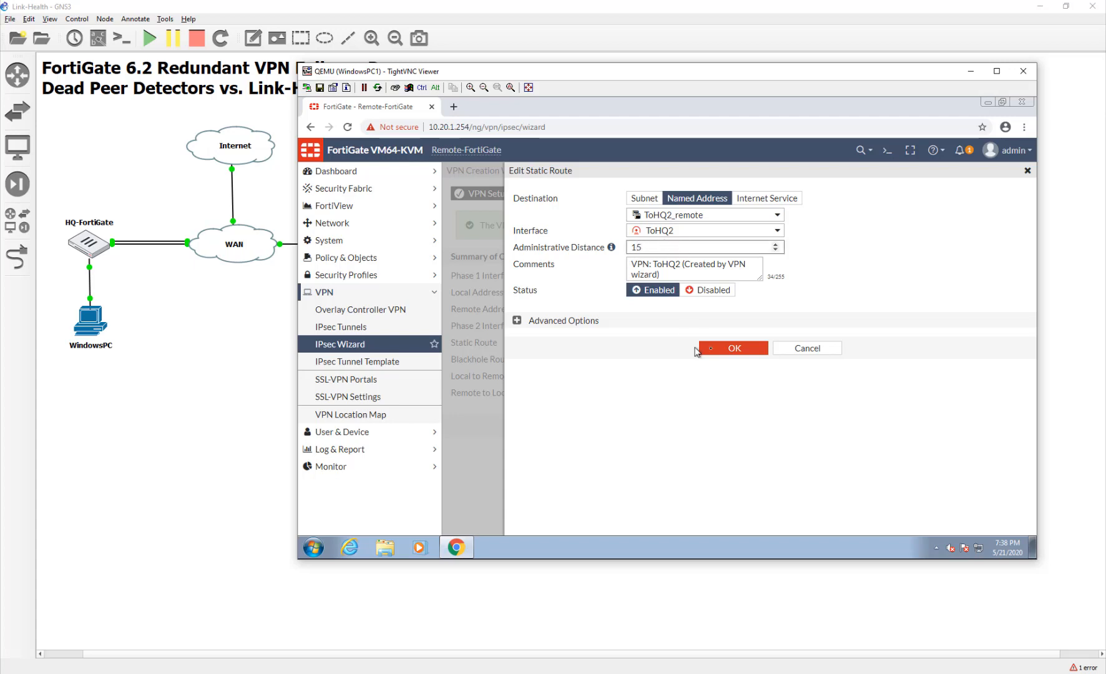
pyautogui.click(697, 348)
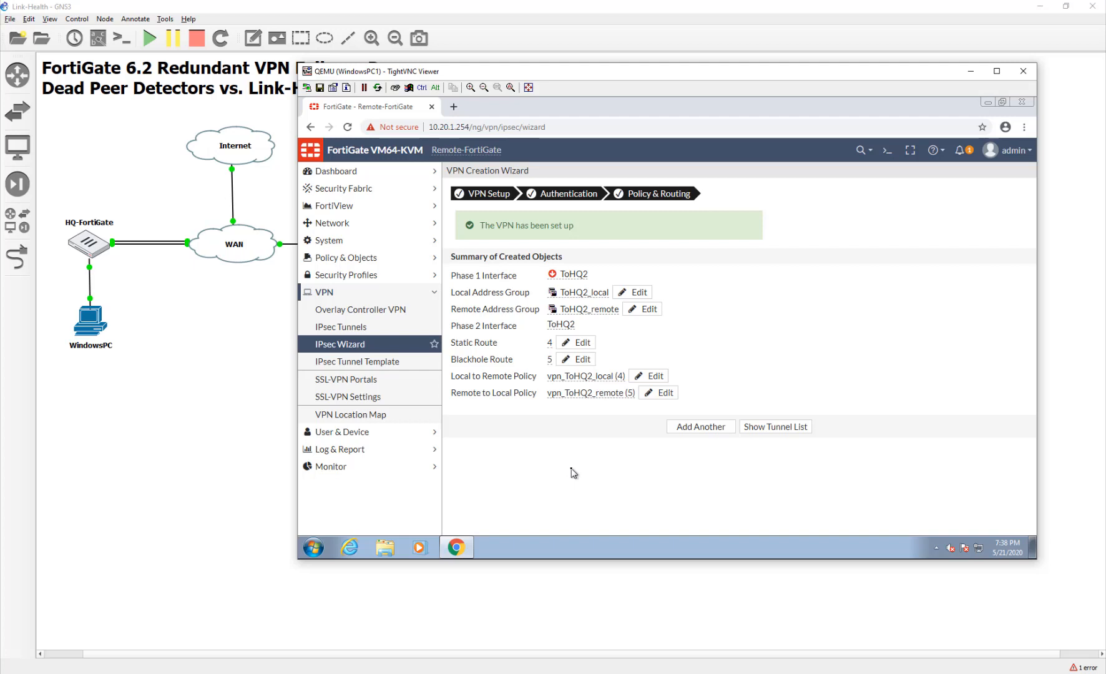
pyautogui.click(319, 549)
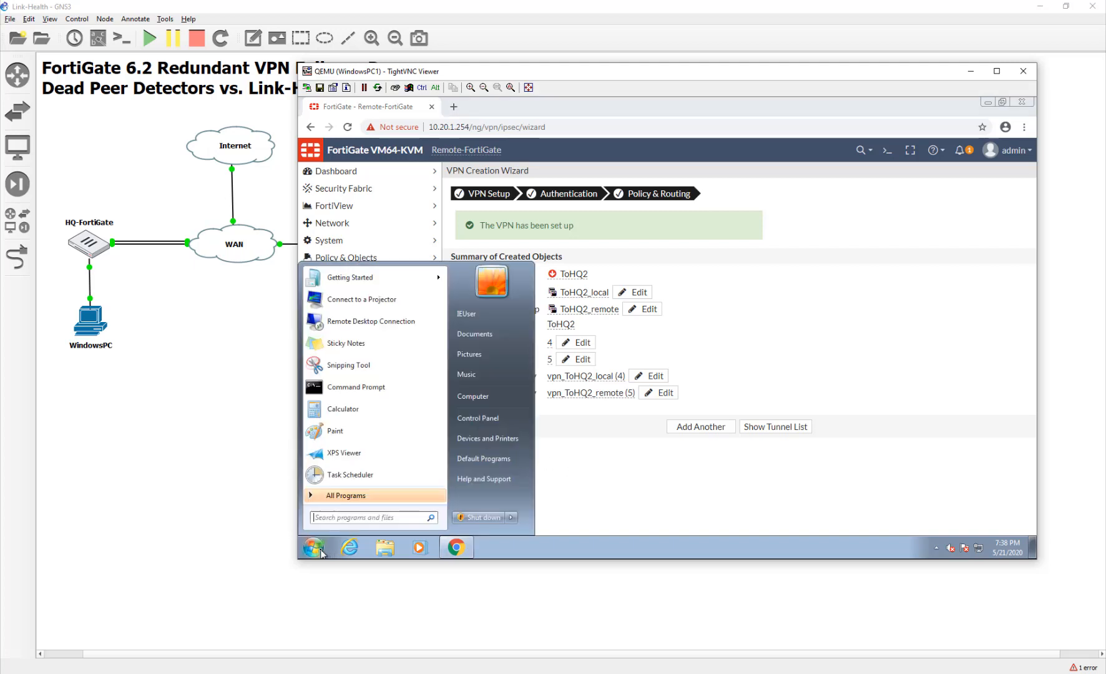
# Ping 10.10.1.254 from a command prompt on the remote PC.
pyautogui.write('cmd')
pyautogui.press('Return')
pyautogui.write('p')
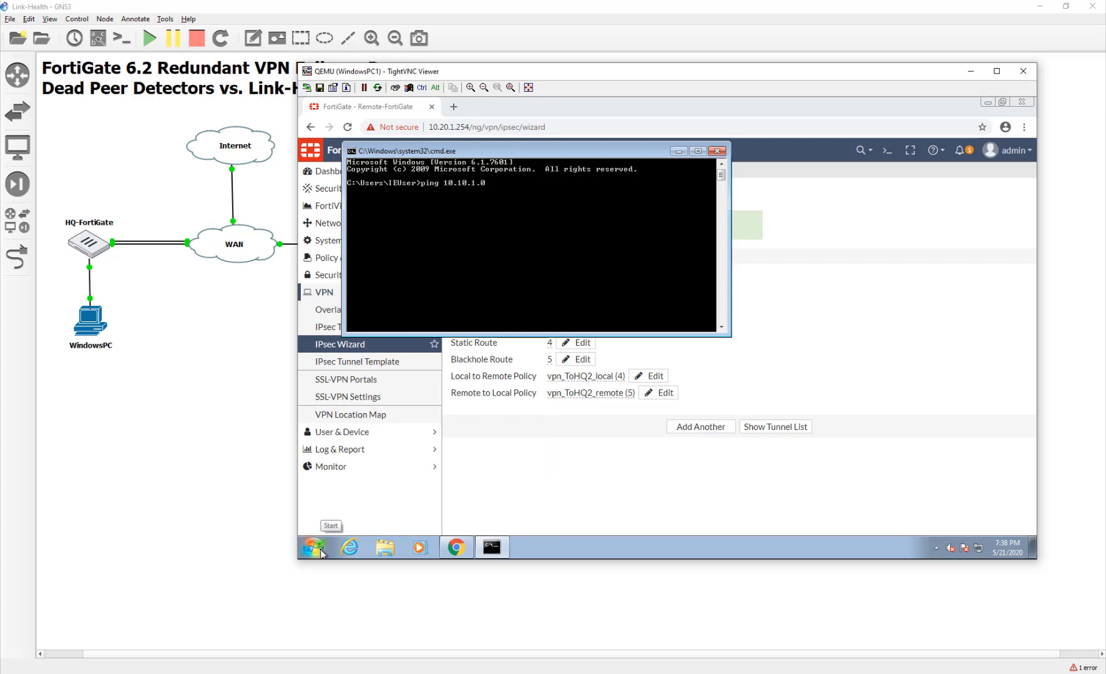
pyautogui.write('ing 10.10.1.254')
pyautogui.press('Return')
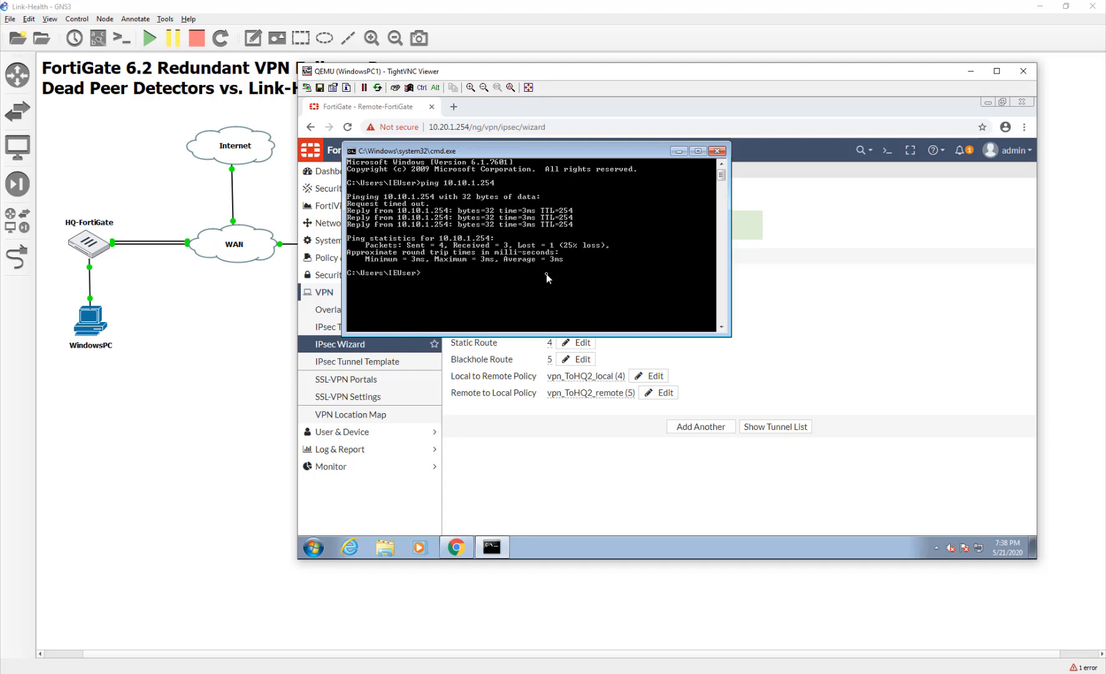
pyautogui.press('Up')
# Check the ToHQ1 tunnel in the IPsec Monitor and the Routing Monitor.
pyautogui.click(543, 476)
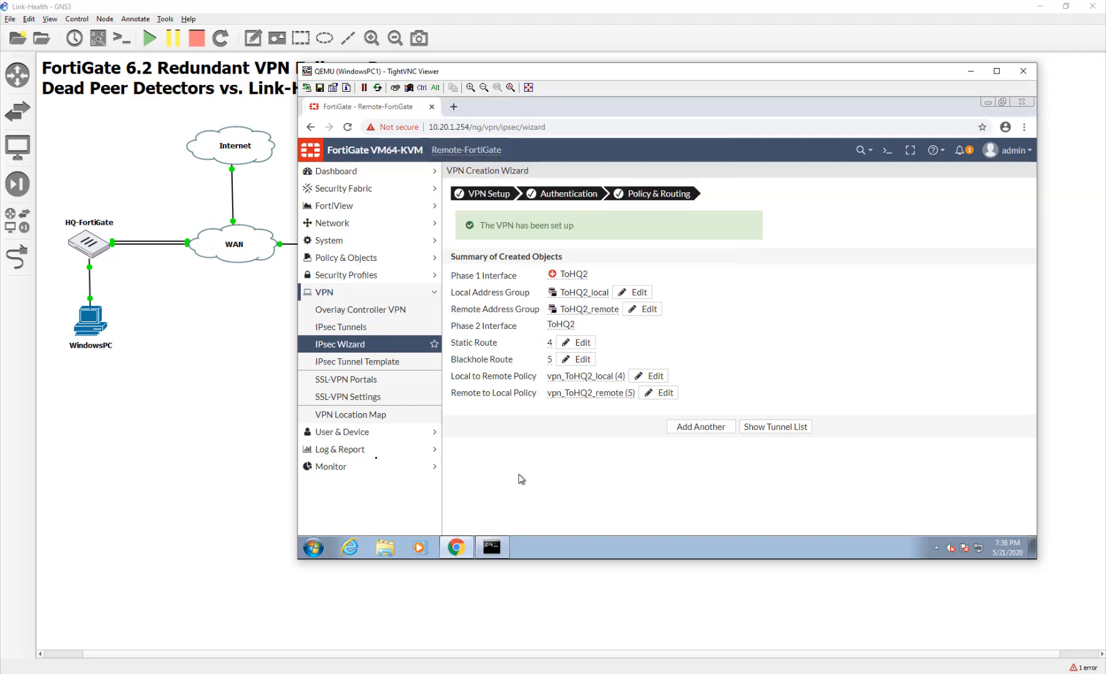
pyautogui.click(329, 466)
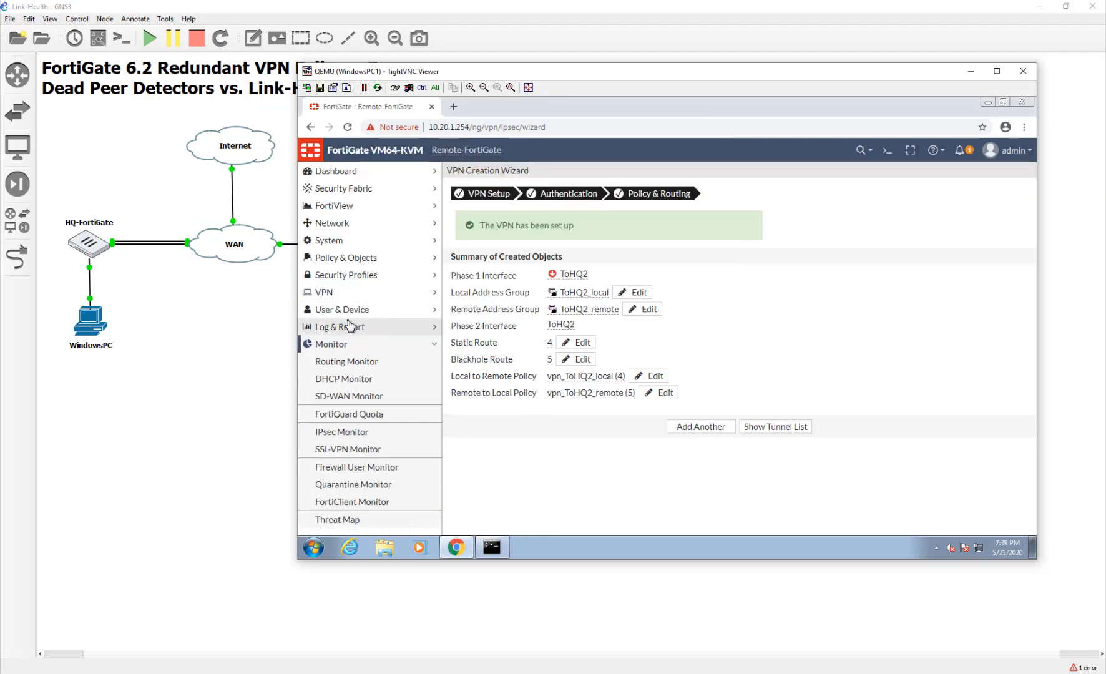
pyautogui.click(353, 434)
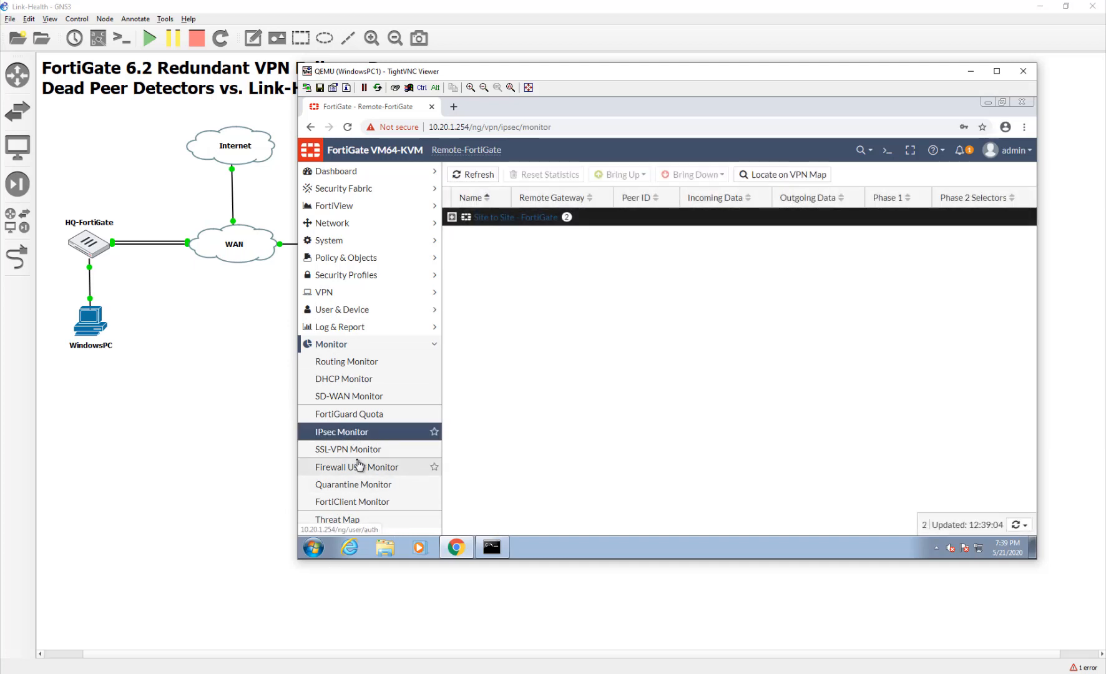
pyautogui.click(450, 217)
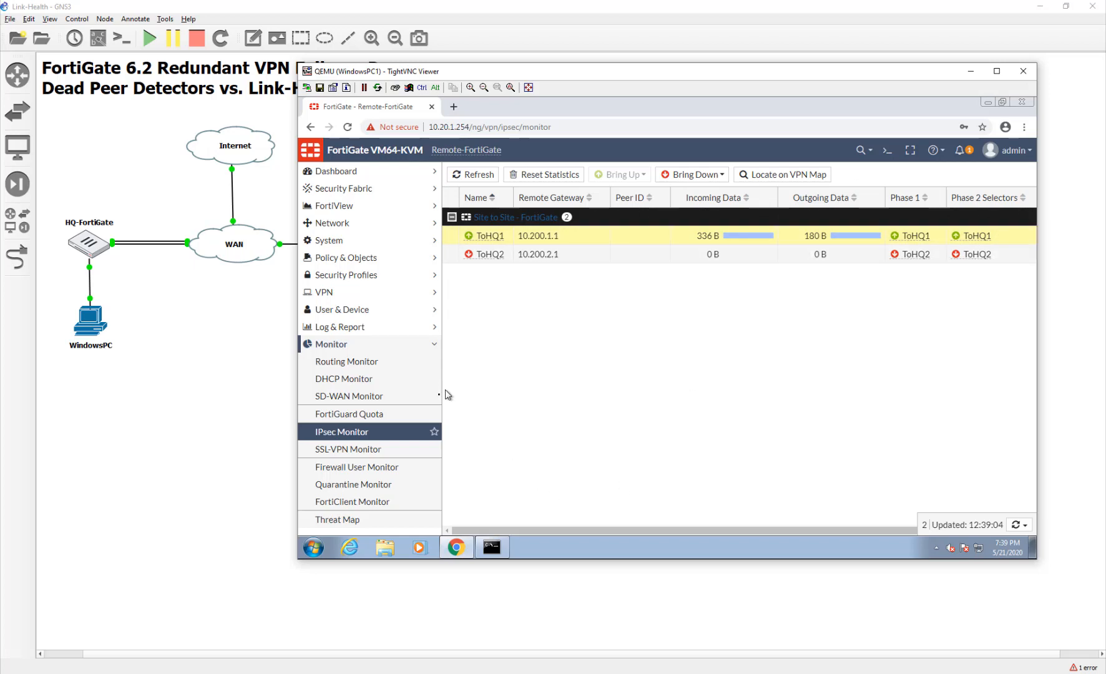
pyautogui.click(380, 364)
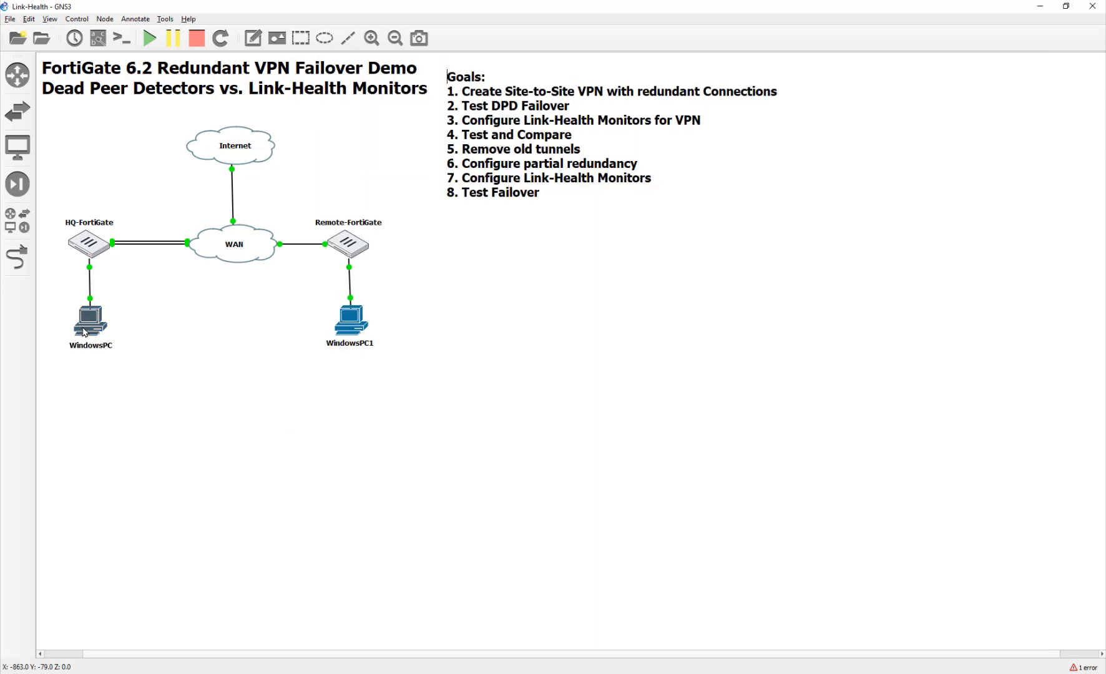
# Close the remote PC's TightVNC window to return to the GNS3 topology.
pyautogui.click(492, 548)
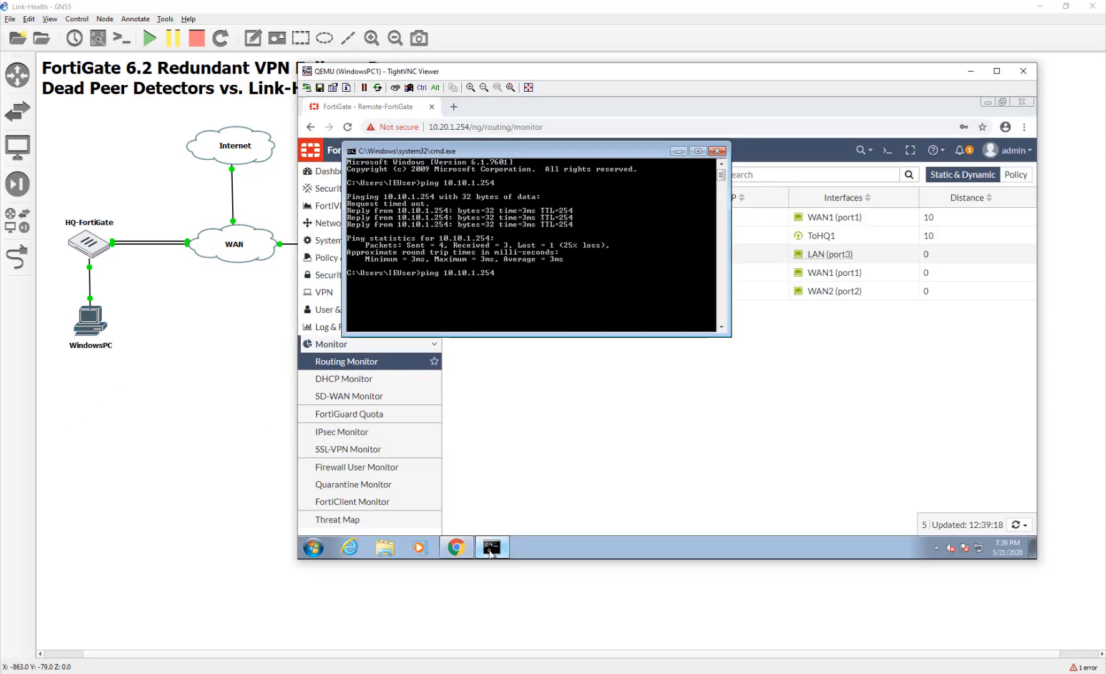
pyautogui.click(490, 549)
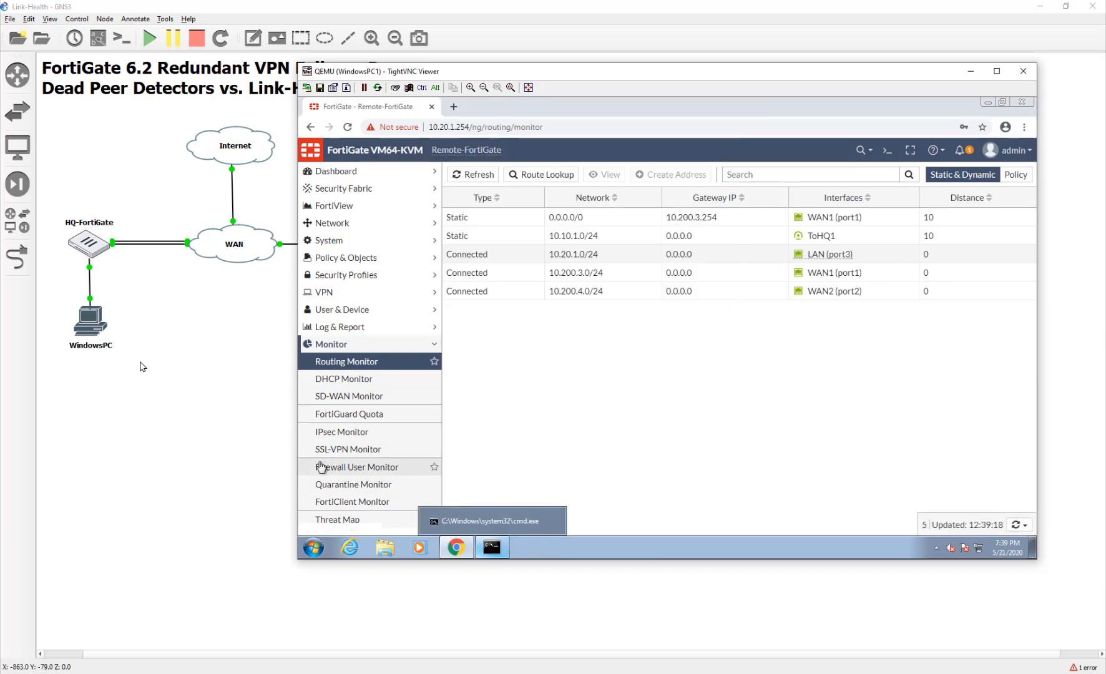
pyautogui.click(98, 325)
pyautogui.hotkey('alt', 'Tab')
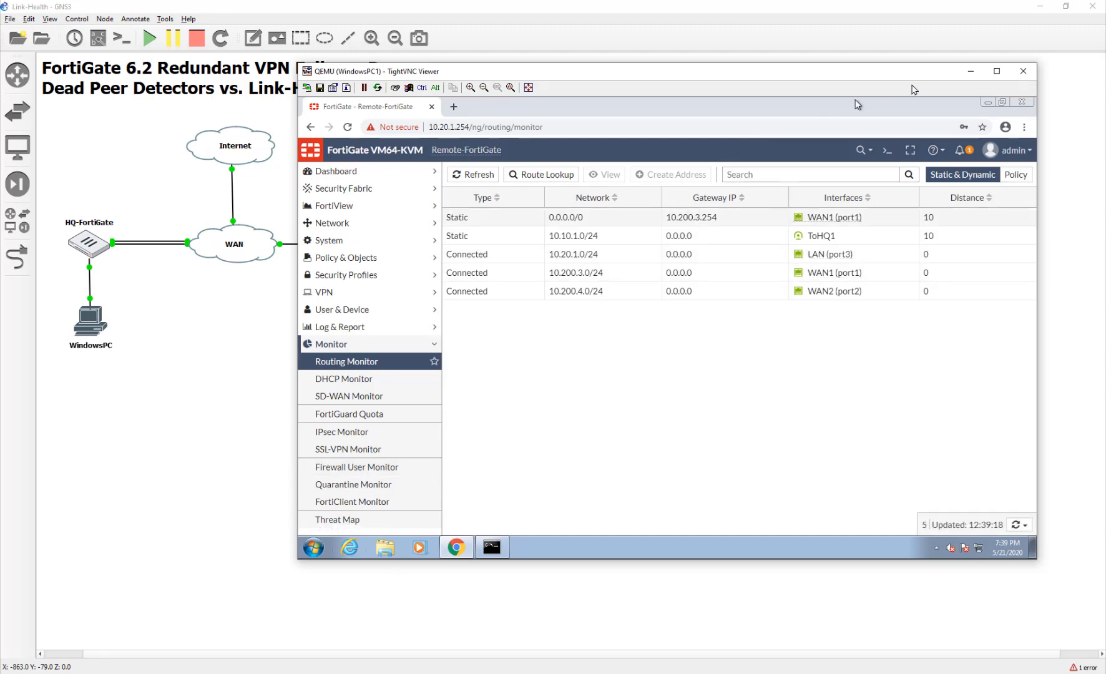
pyautogui.click(1023, 70)
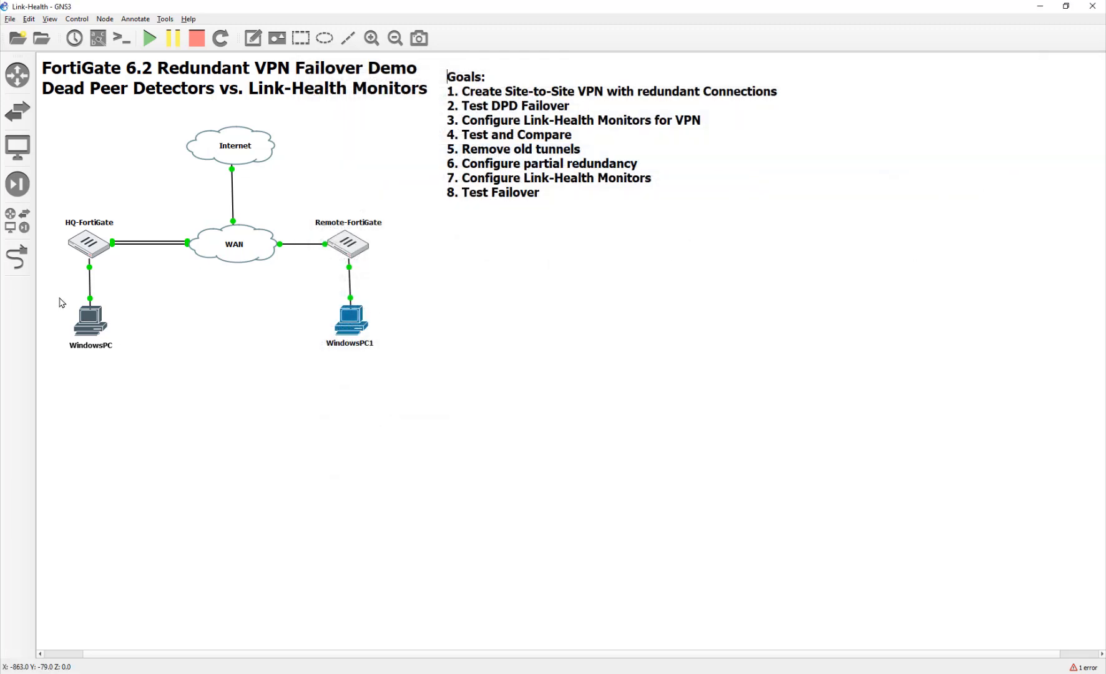
# Open the HQ WindowsPC and ping 10.20.1.254 from a command prompt.
pyautogui.doubleClick(86, 324)
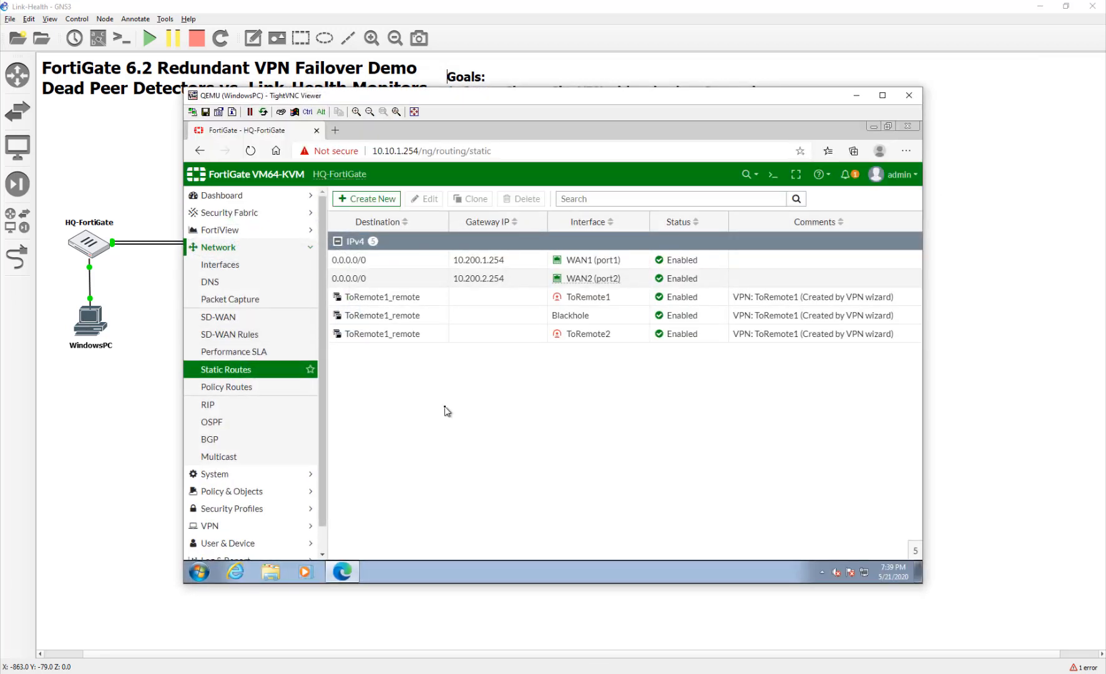
pyautogui.click(202, 574)
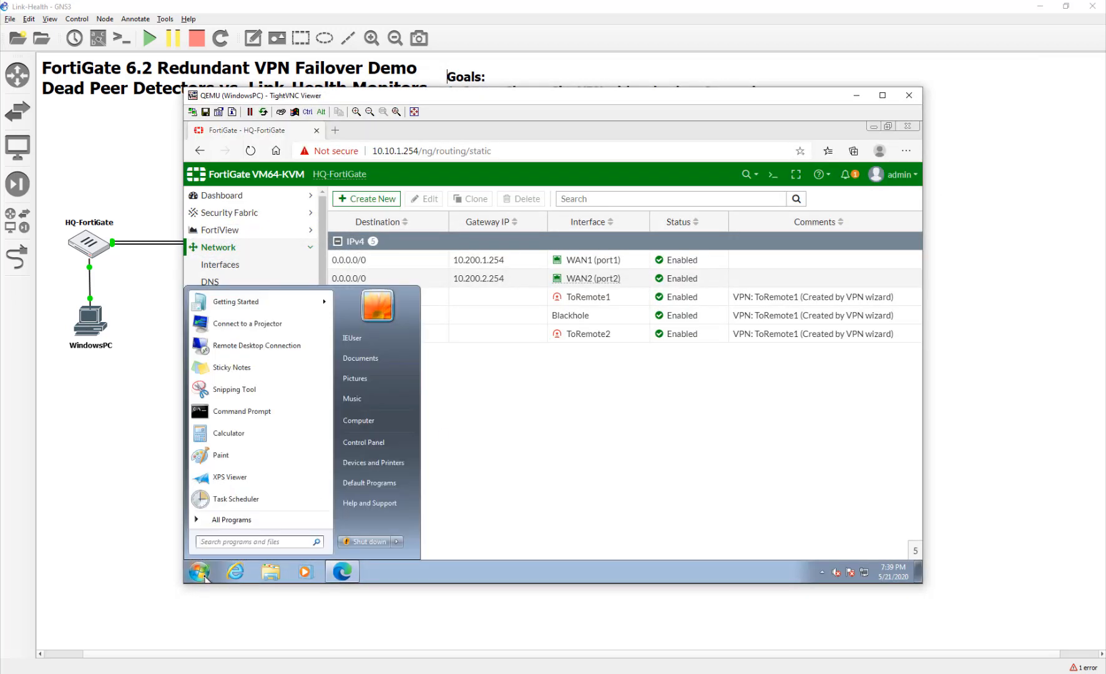
pyautogui.write('cmd')
pyautogui.press('Return')
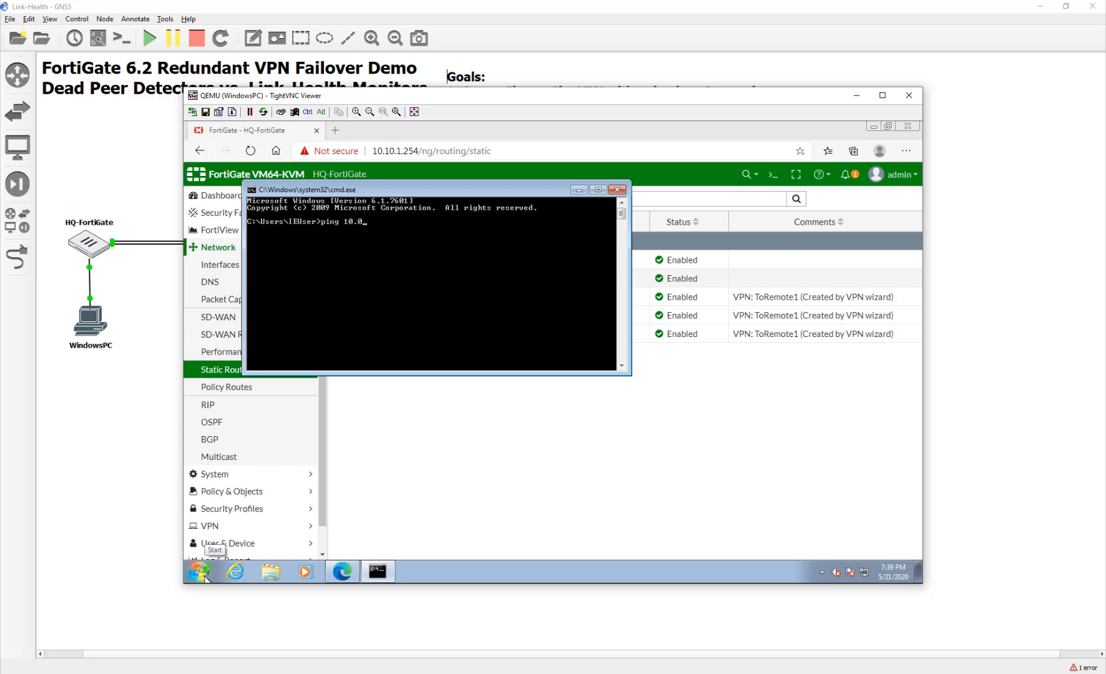
pyautogui.write('ping 10.20.1.254')
pyautogui.press('Return')
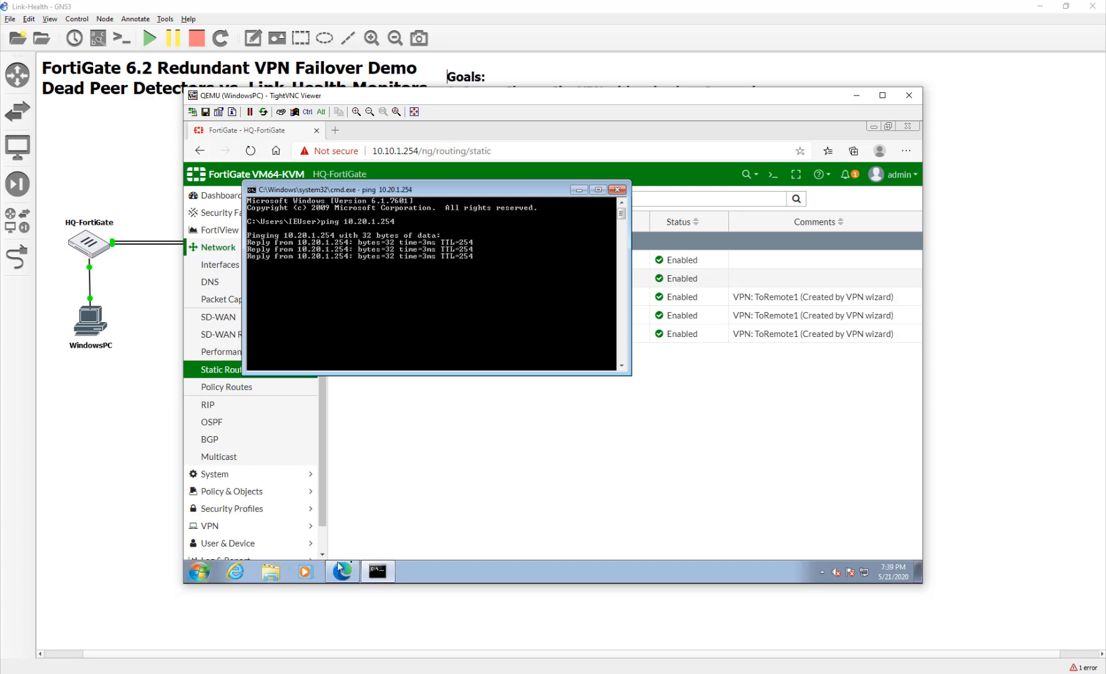
# Verify the ToRemote1 route to 10.20.1.0/24 in Routing Monitor and the tunnels in IPsec Monitor.
pyautogui.click(484, 504)
pyautogui.scroll(-1, 320, 521)
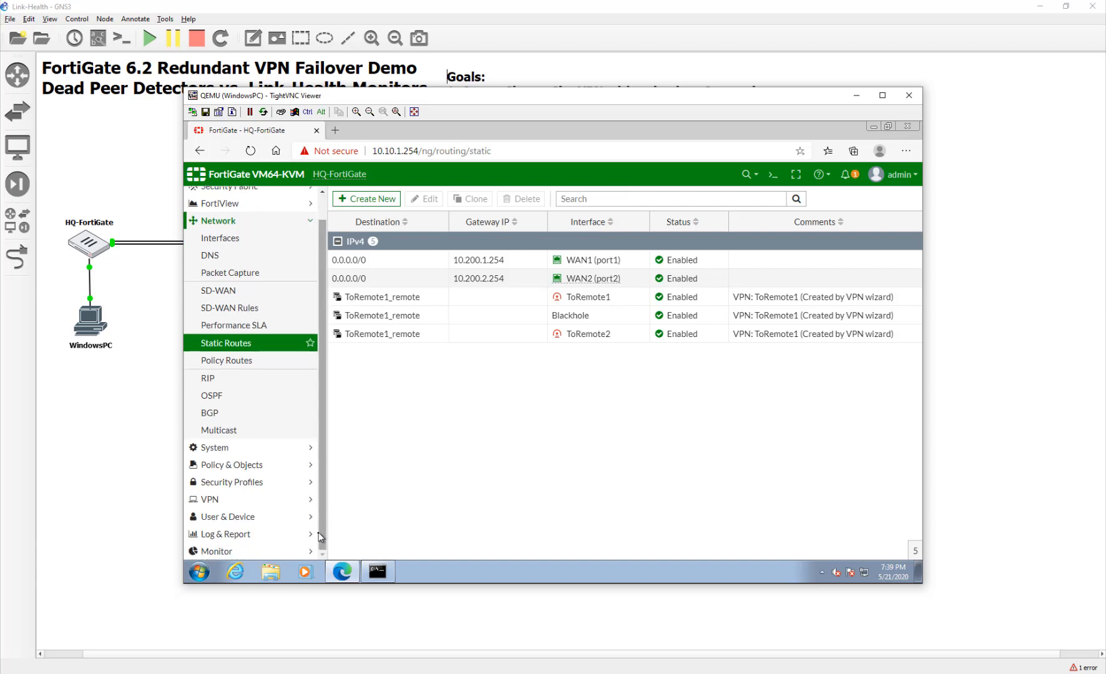
pyautogui.click(236, 505)
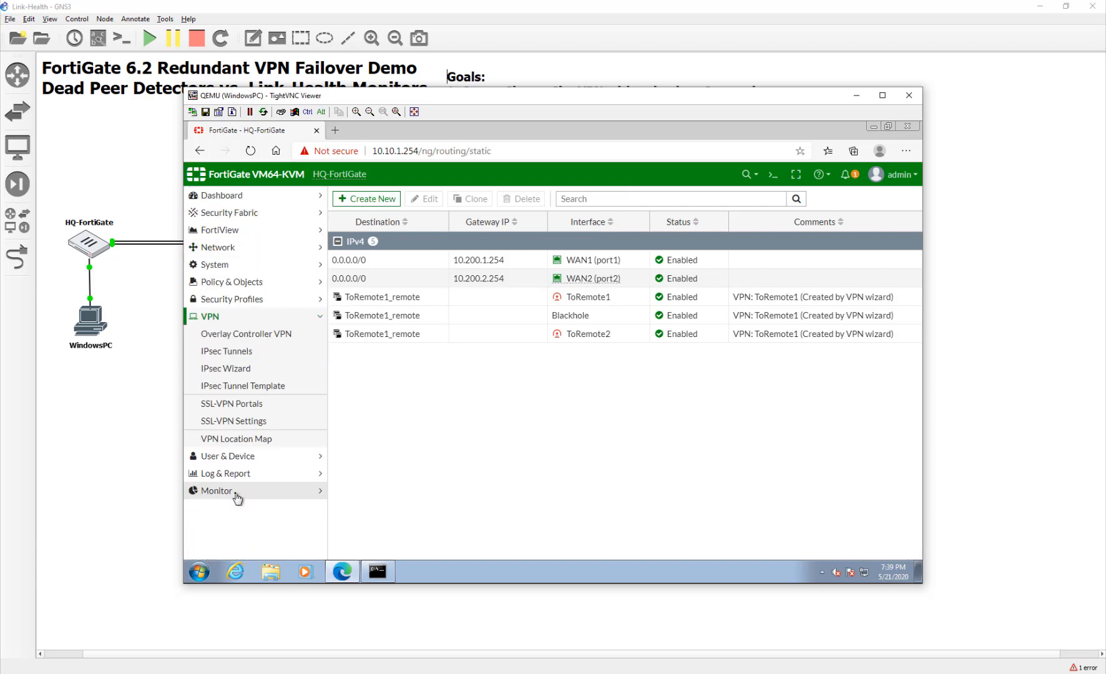
pyautogui.click(237, 493)
pyautogui.click(264, 387)
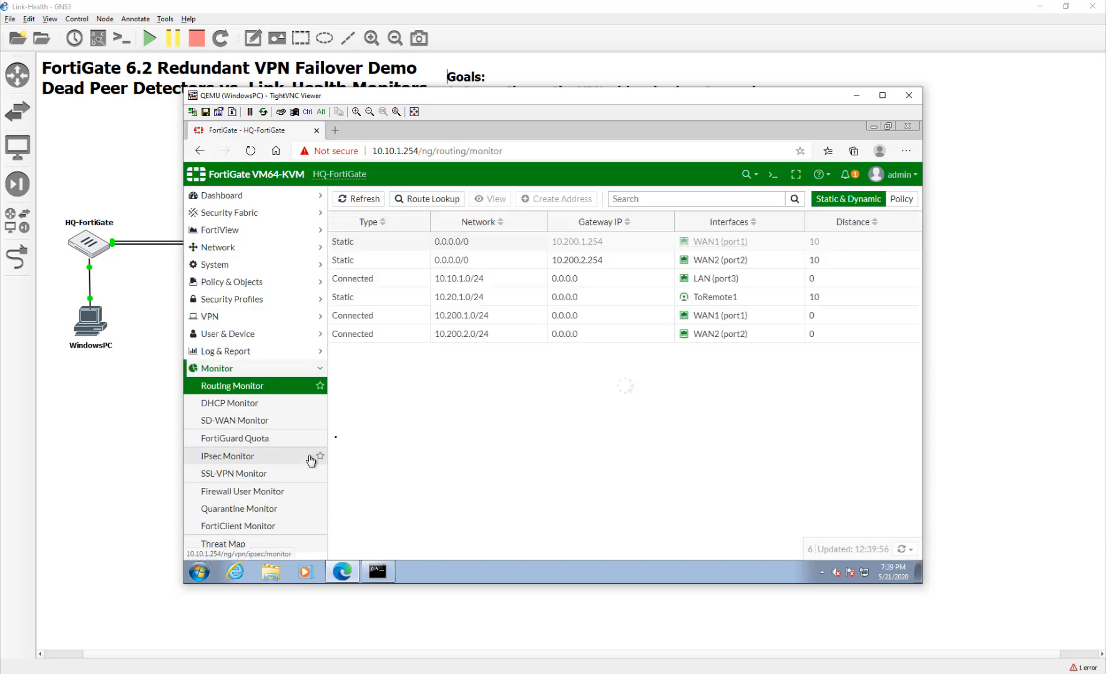
pyautogui.click(630, 298)
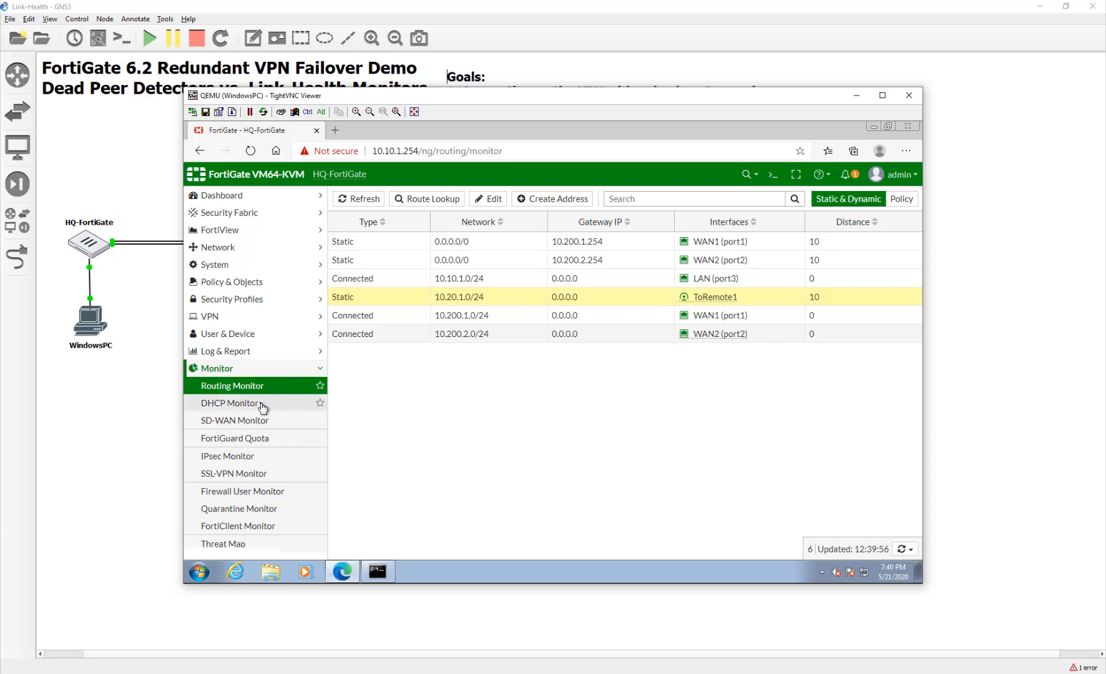
pyautogui.click(274, 457)
pyautogui.click(338, 242)
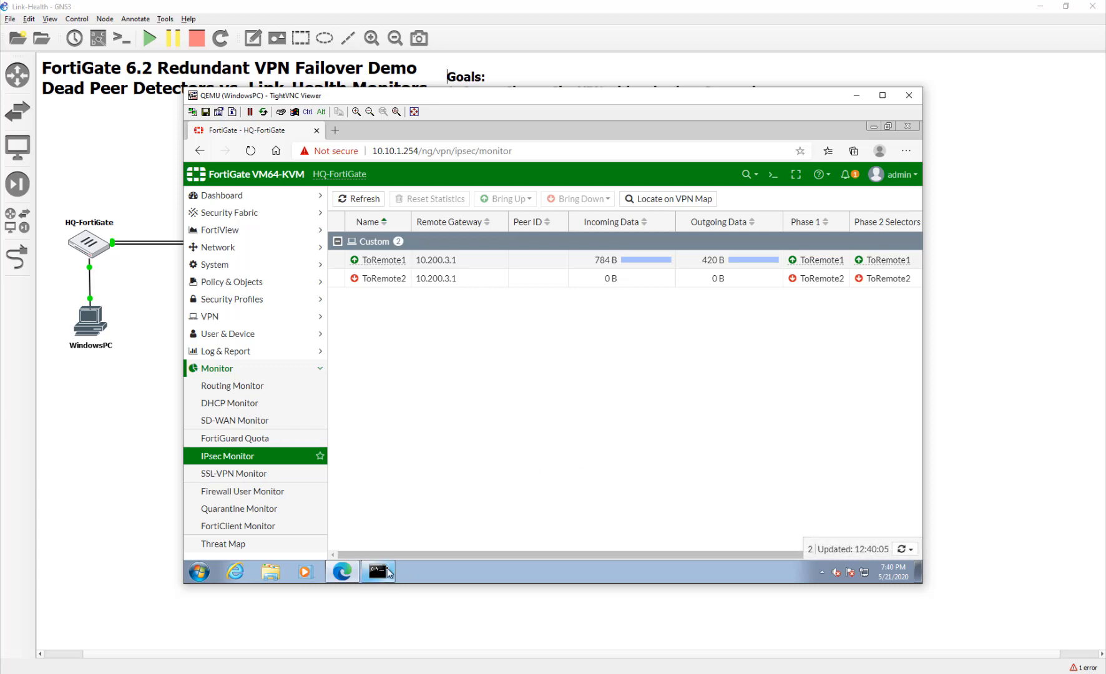
# Run a continuous ping to 10.20.1.254 with -t.
pyautogui.click(385, 572)
pyautogui.press('Up')
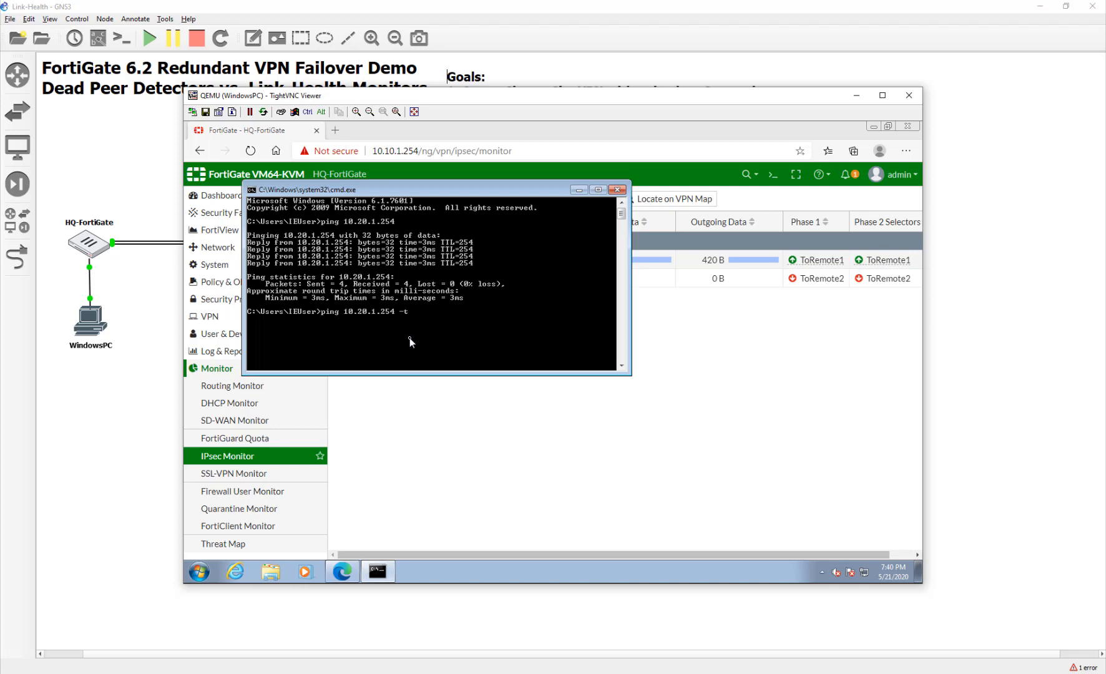
pyautogui.press('Return')
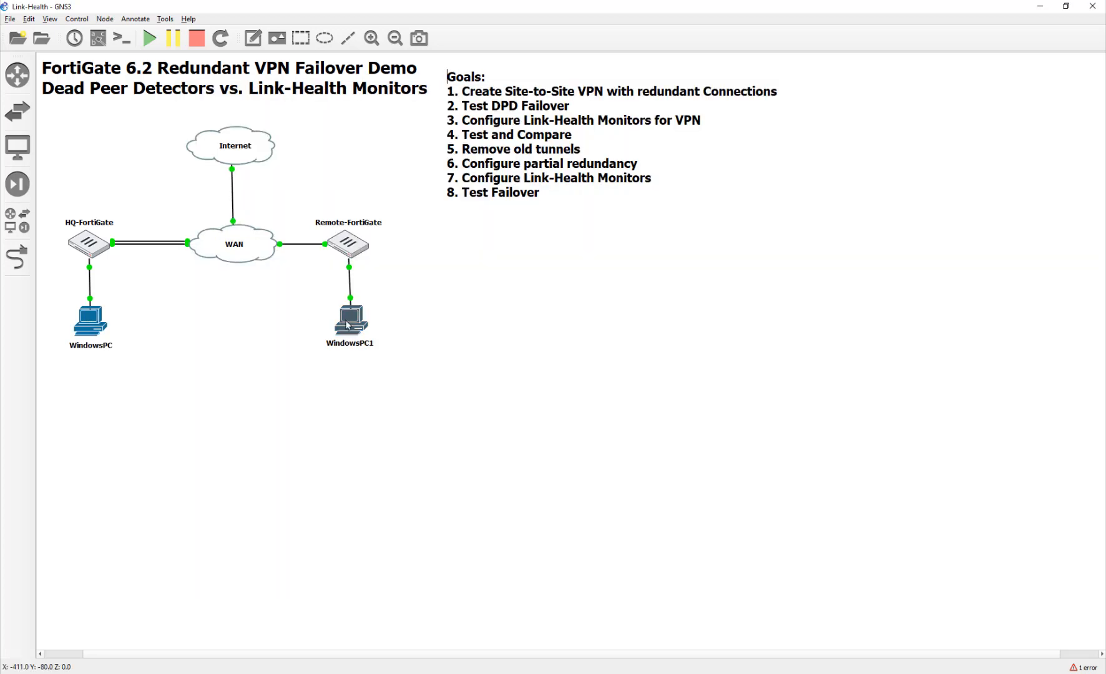
# Run a continuous ping -t to 10.10.1.254 from WindowsPC1's command prompt, then return to the GNS3 topology.
pyautogui.doubleClick(346, 320)
pyautogui.click(379, 573)
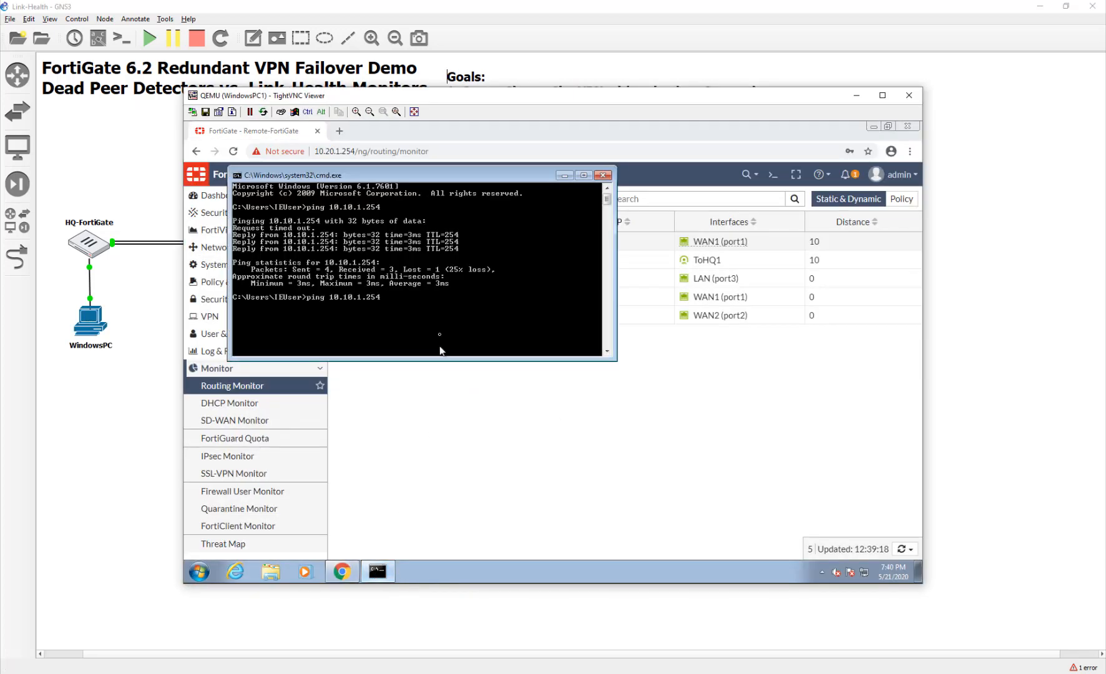
pyautogui.write('-t')
pyautogui.press('Return')
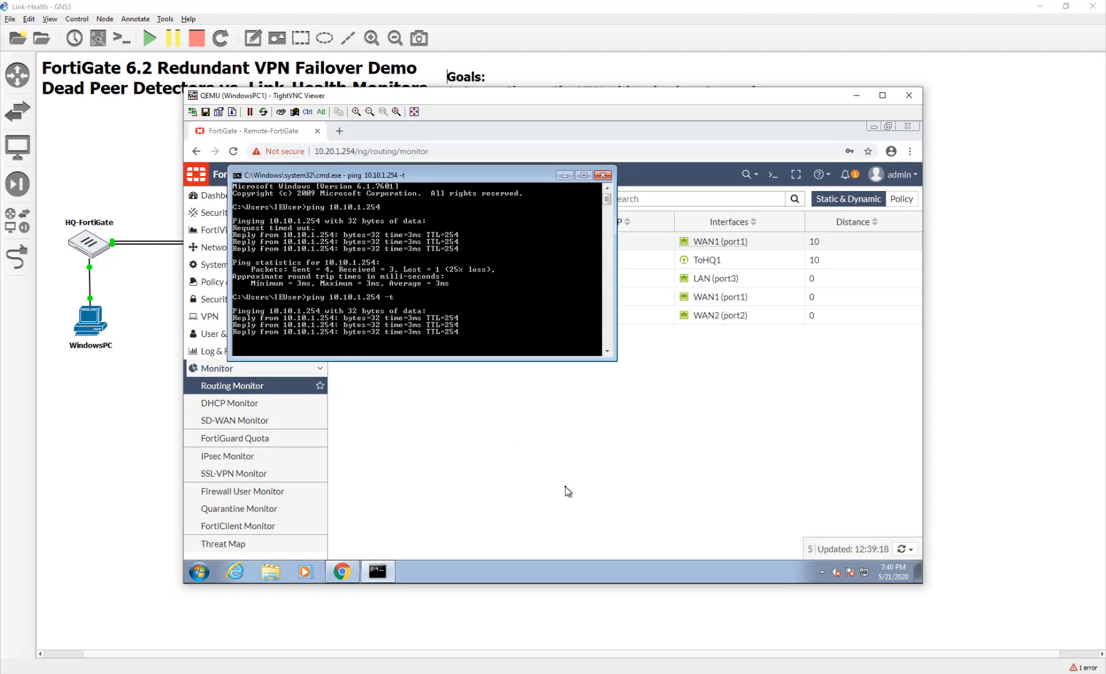
pyautogui.click(117, 427)
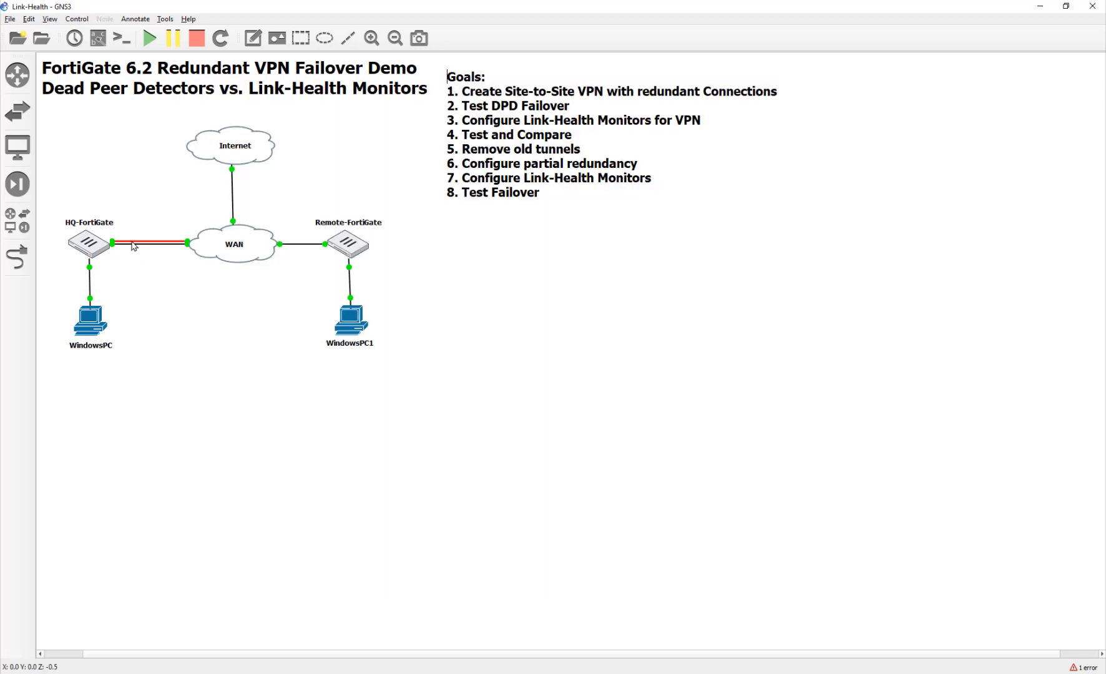
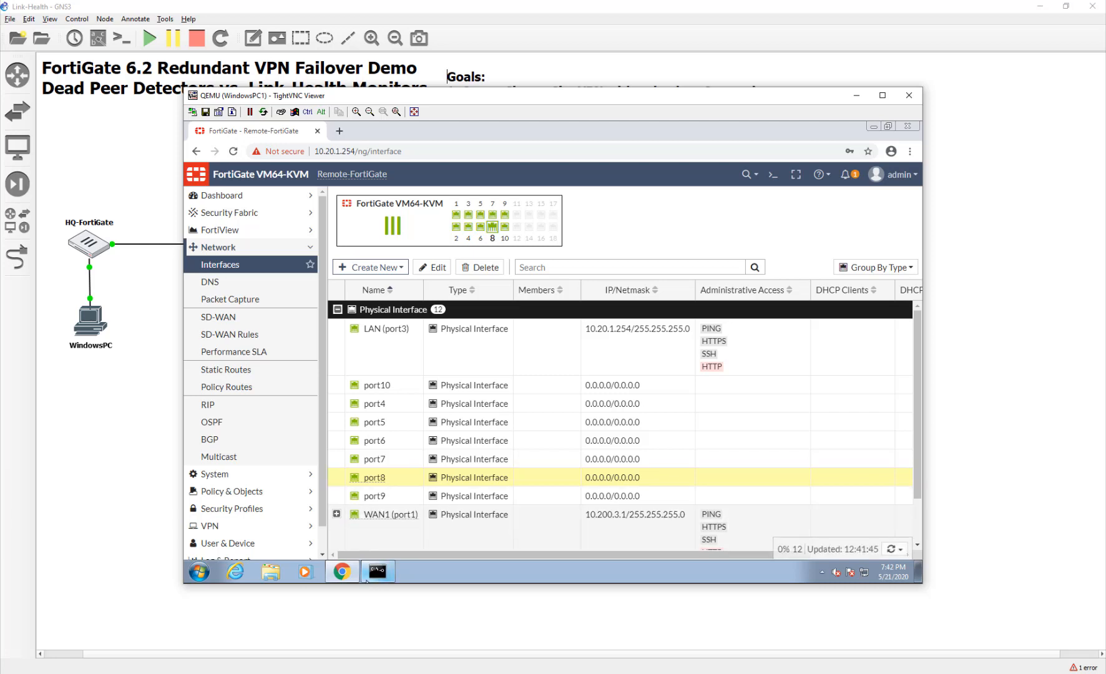
# Confirm the ping to 10.10.1.254 replies again, then view the route via ToHQ2 in Routing Monitor.
pyautogui.click(377, 571)
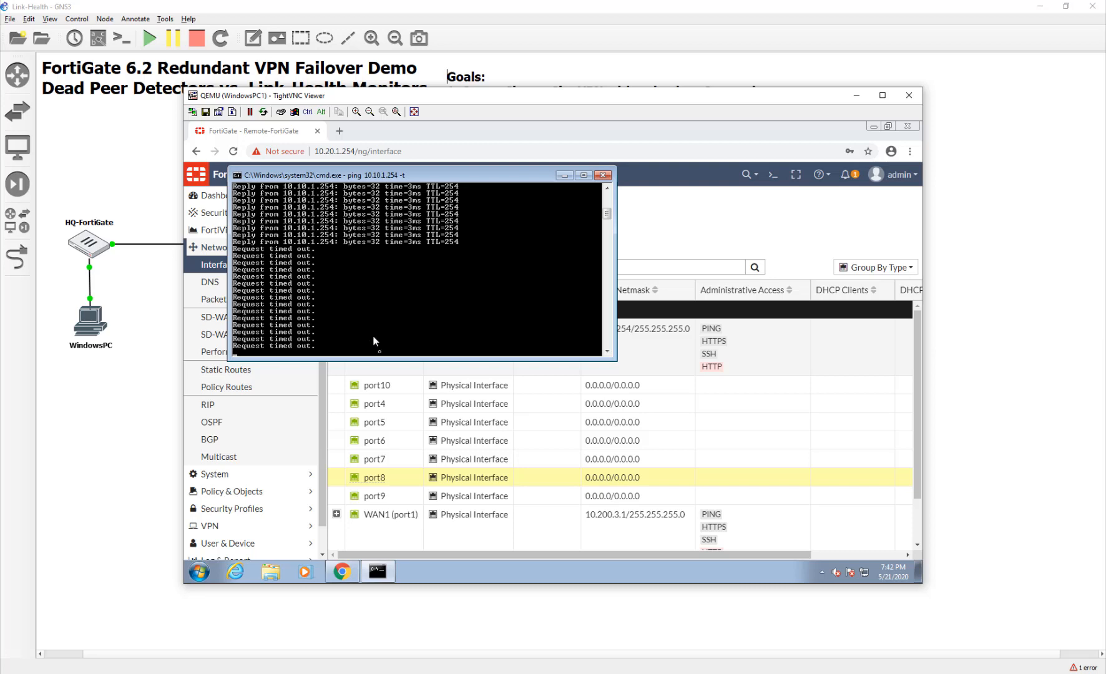
pyautogui.scroll(-6, 289, 488)
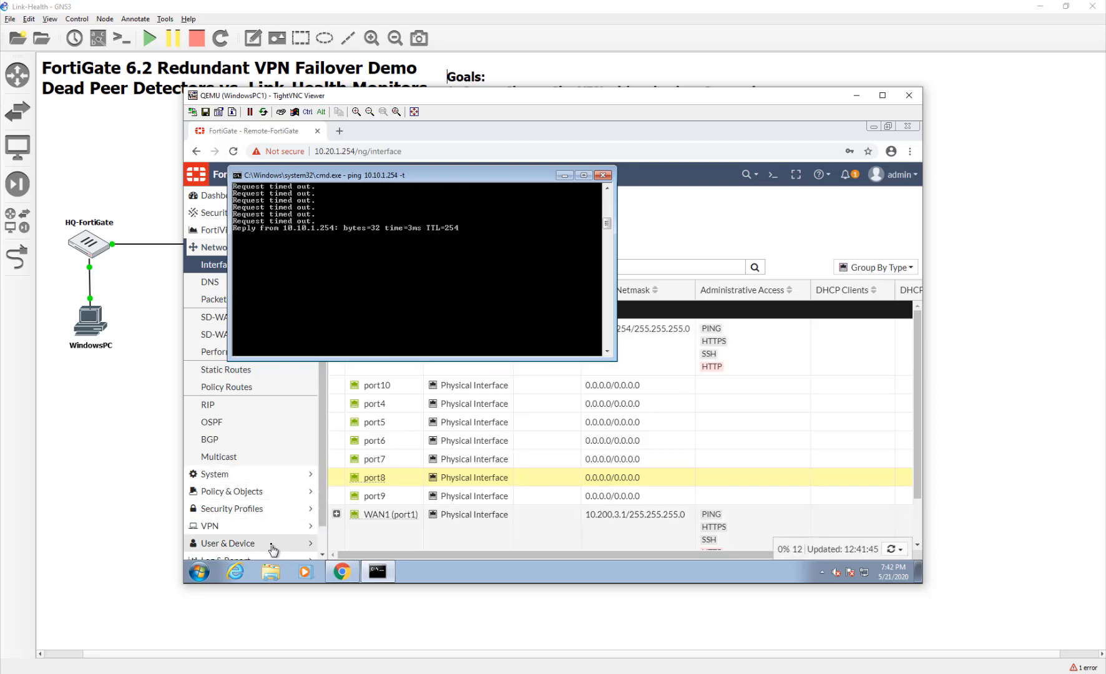
pyautogui.scroll(5, 387, 250)
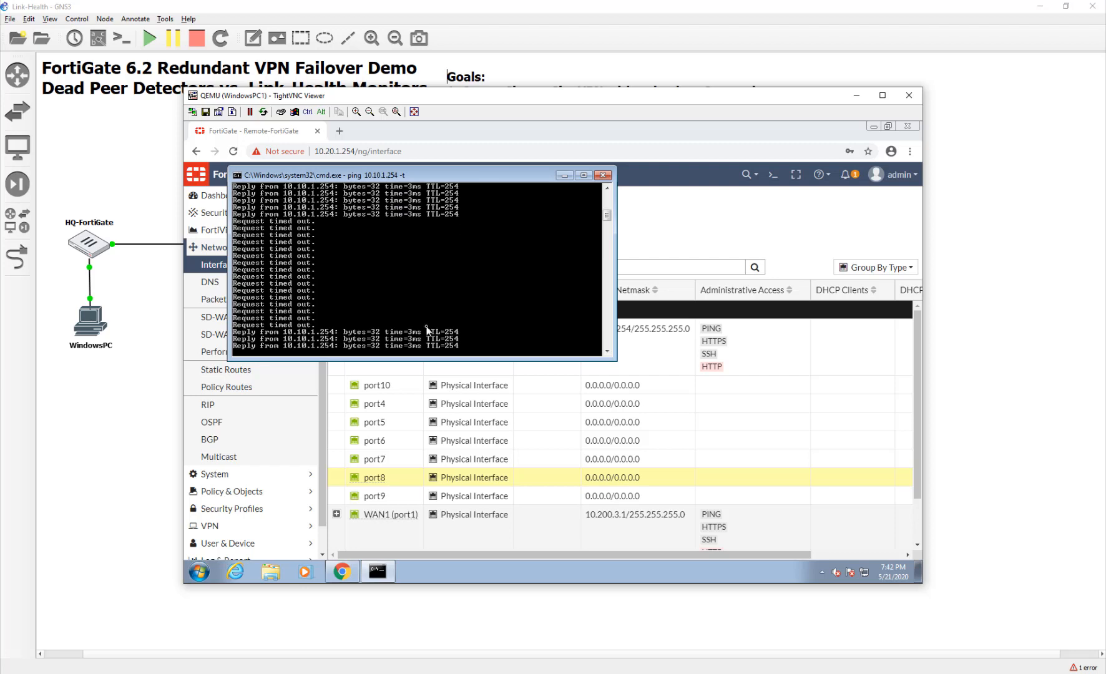
pyautogui.moveTo(322, 506); pyautogui.dragTo(324, 541)
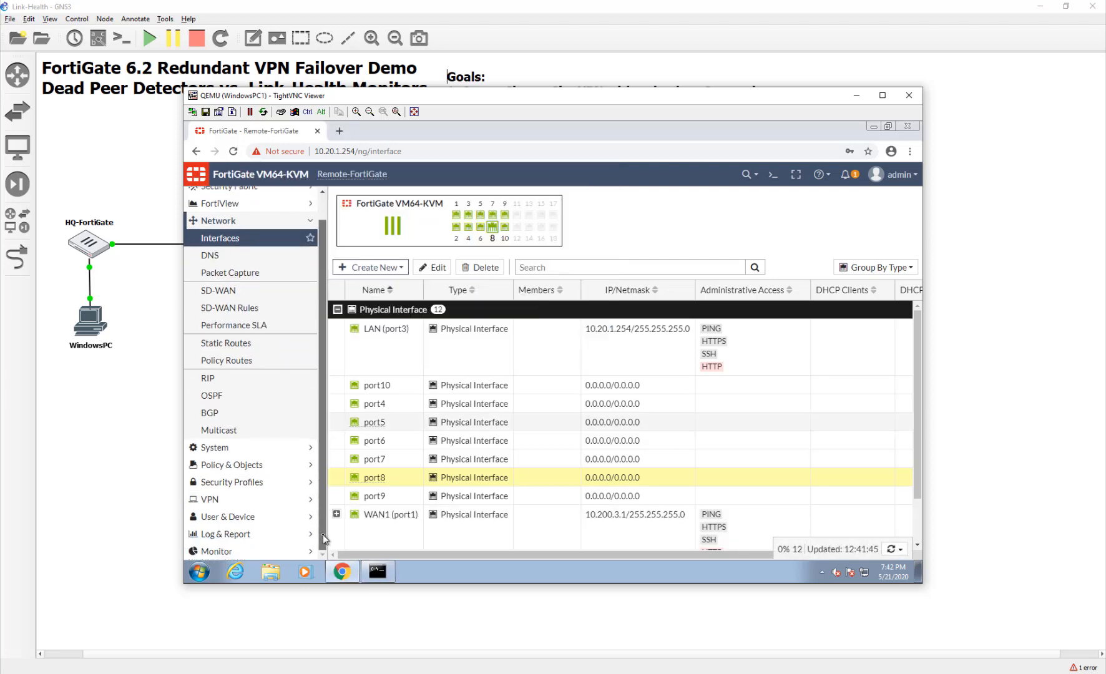
pyautogui.click(278, 552)
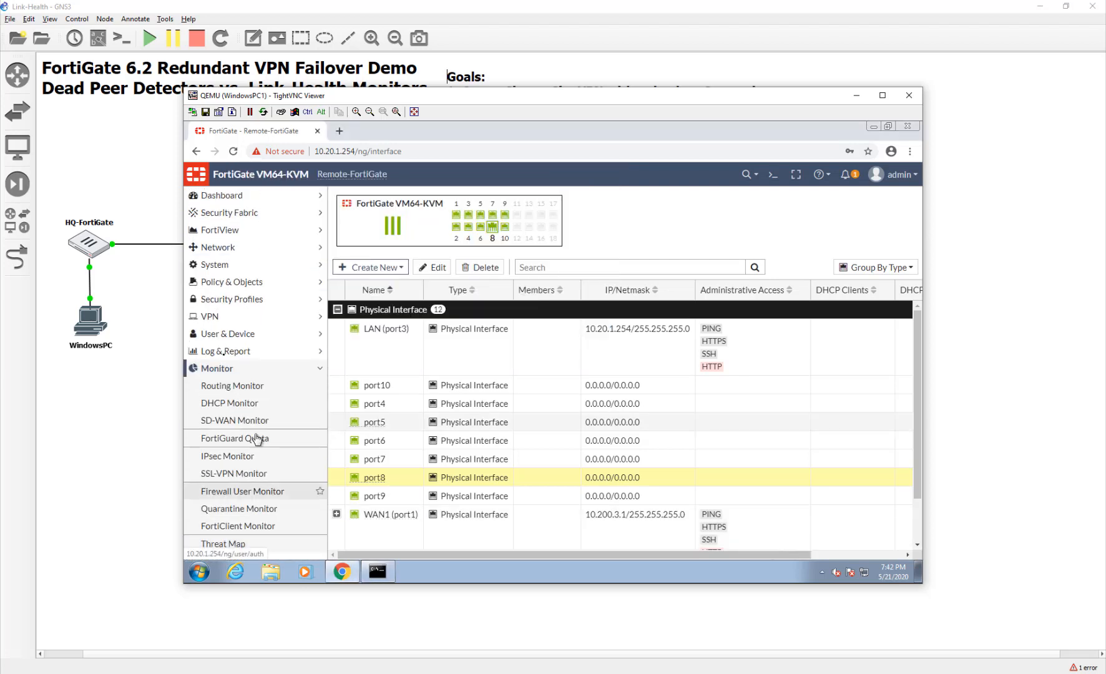
pyautogui.click(240, 386)
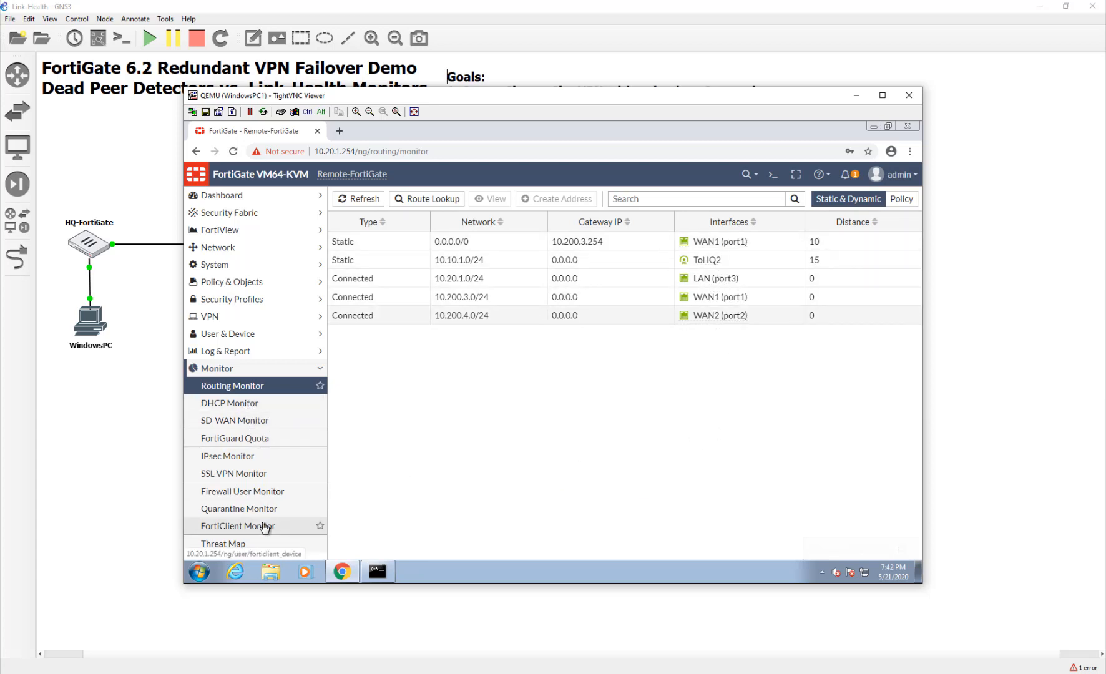
# Show the IPsec Monitor with tunnel ToHQ1 down and ToHQ2 up.
pyautogui.click(244, 456)
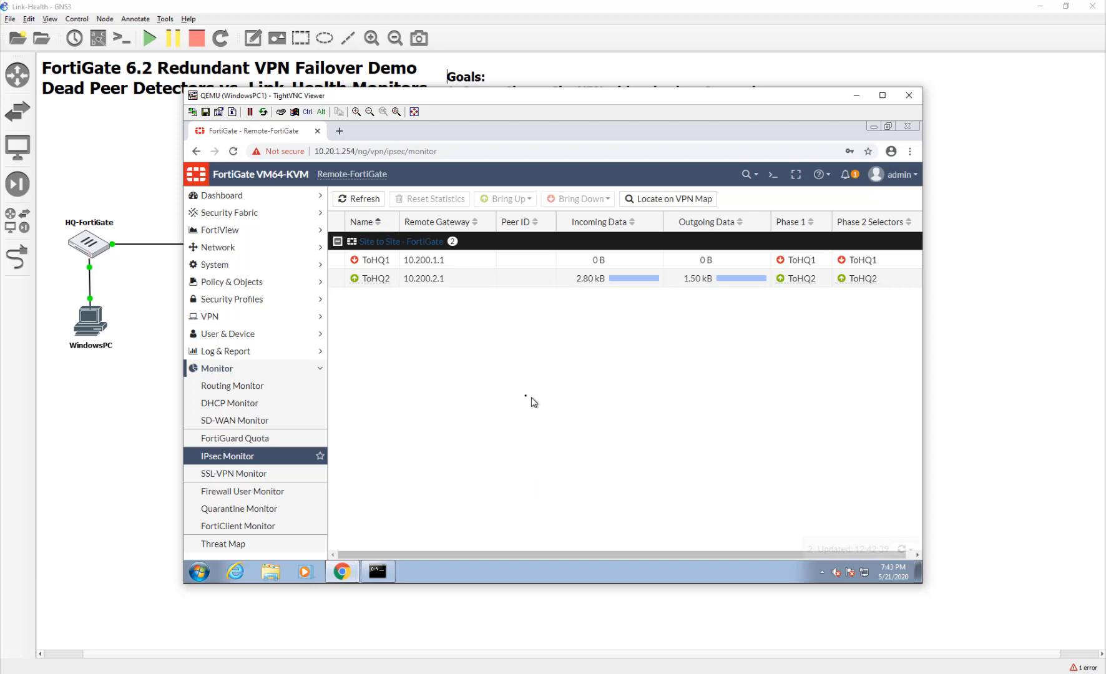
# Link an HQ-FortiGate port back to the WAN cloud, then check the remote PC's ping replies.
pyautogui.click(91, 439)
pyautogui.click(21, 268)
pyautogui.click(89, 244)
pyautogui.click(103, 245)
pyautogui.click(201, 243)
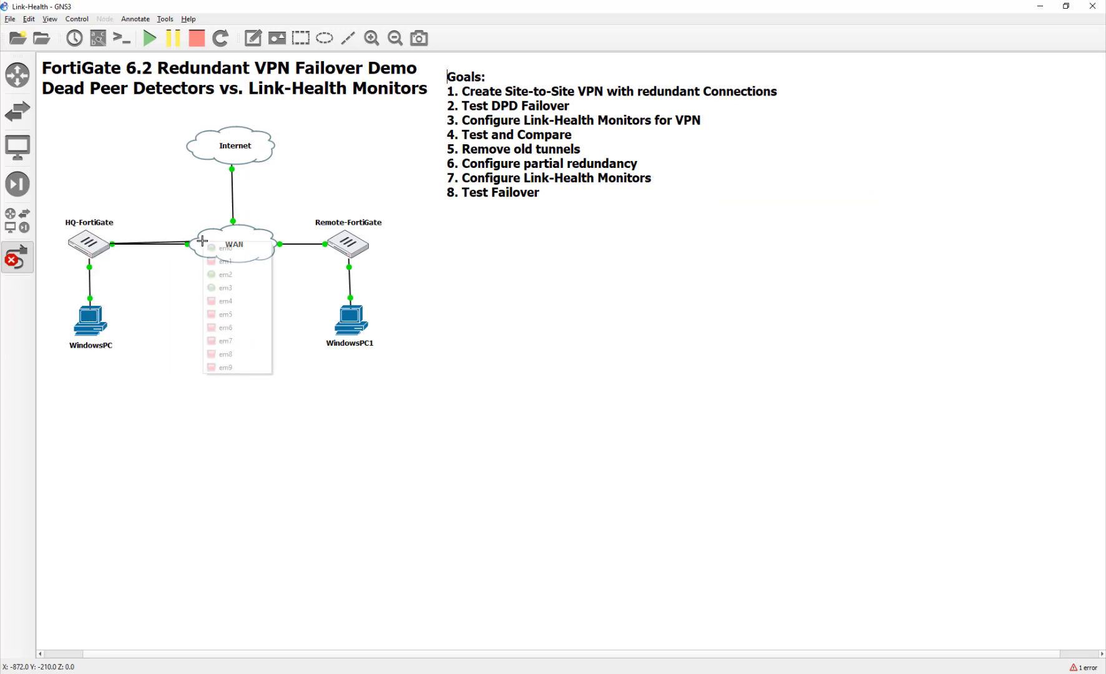
pyautogui.click(215, 263)
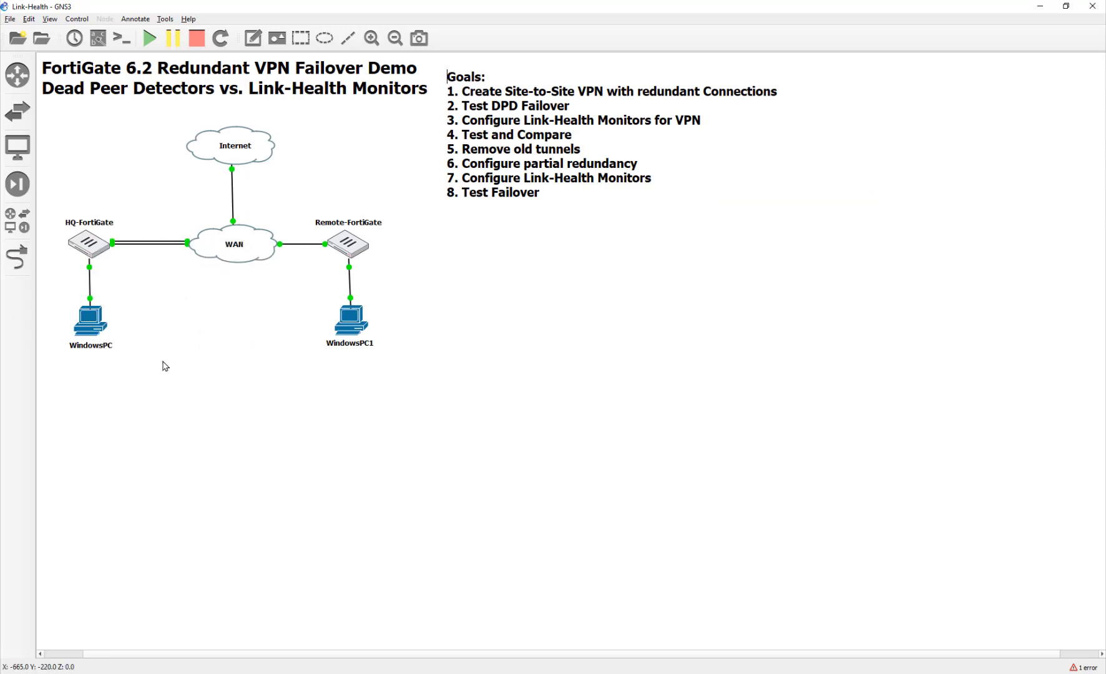
pyautogui.doubleClick(96, 322)
pyautogui.click(381, 576)
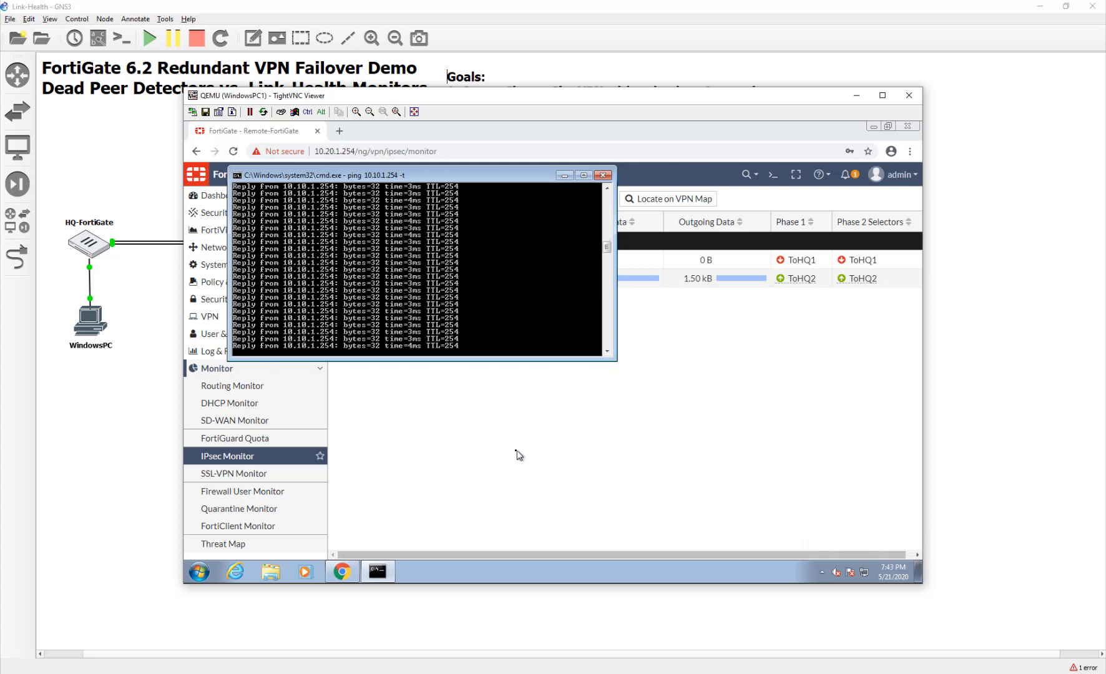
# Stop the ping to 10.10.1.254 and start a continuous ping to 10.10.1.10 -t.
pyautogui.click(515, 453)
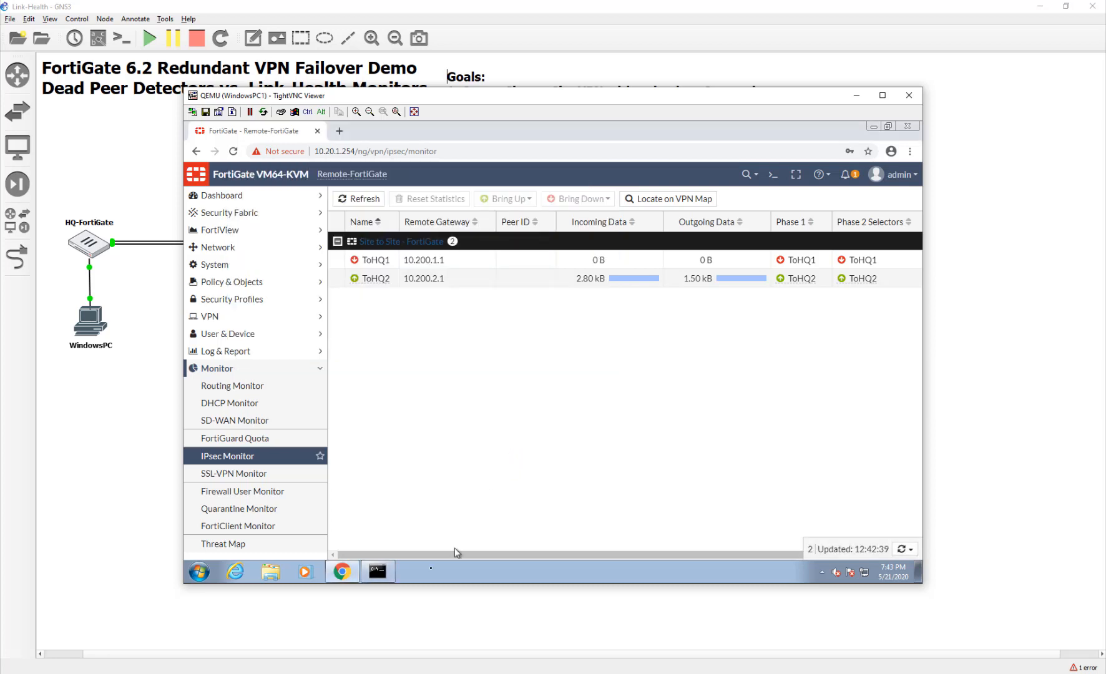
pyautogui.click(379, 572)
pyautogui.hotkey('ctrl', 'c')
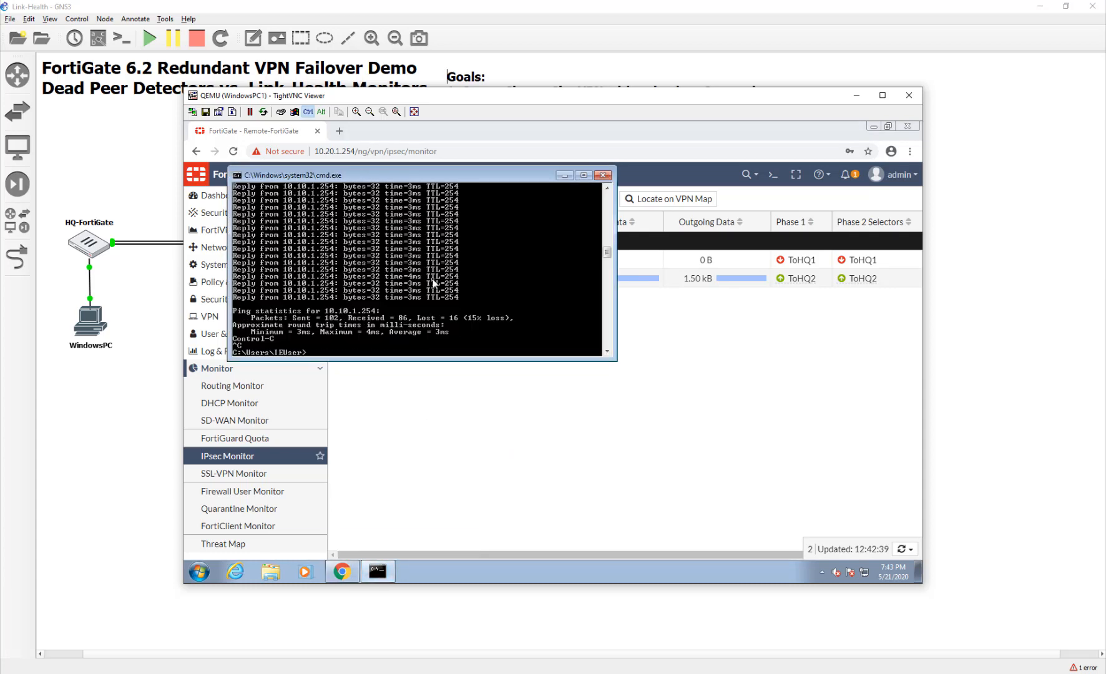
pyautogui.press('Up')
pyautogui.press('BackSpace')
pyautogui.press('BackSpace')
pyautogui.press('BackSpace')
pyautogui.press('BackSpace')
pyautogui.press('BackSpace')
pyautogui.press('BackSpace')
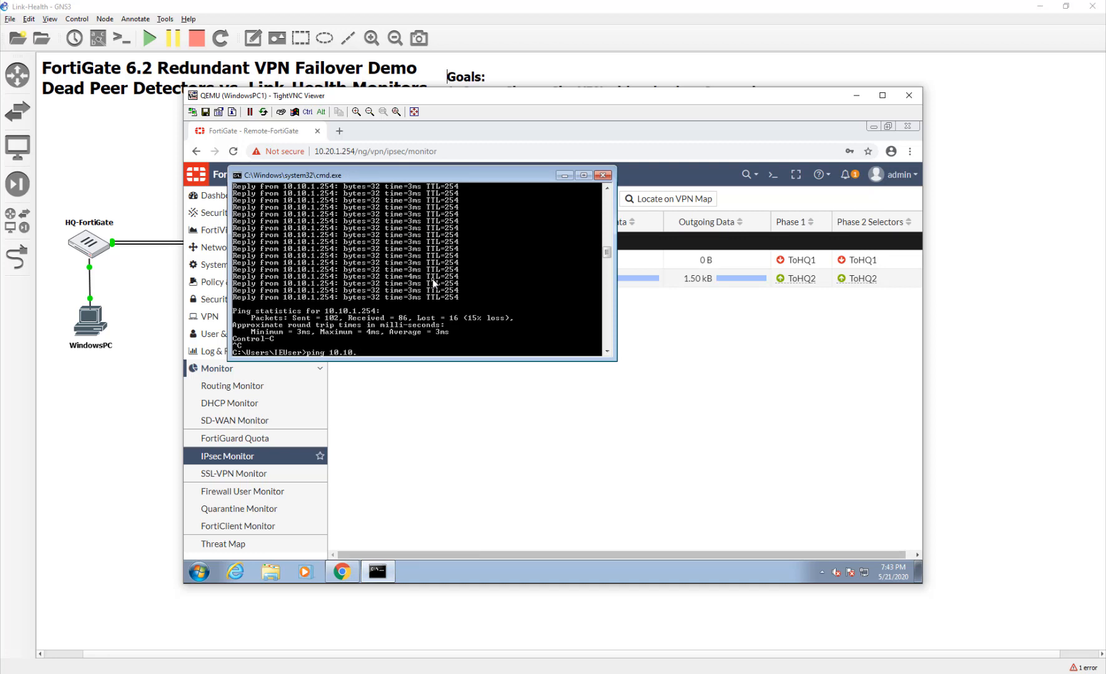
pyautogui.press('BackSpace')
pyautogui.write('0.1.10')
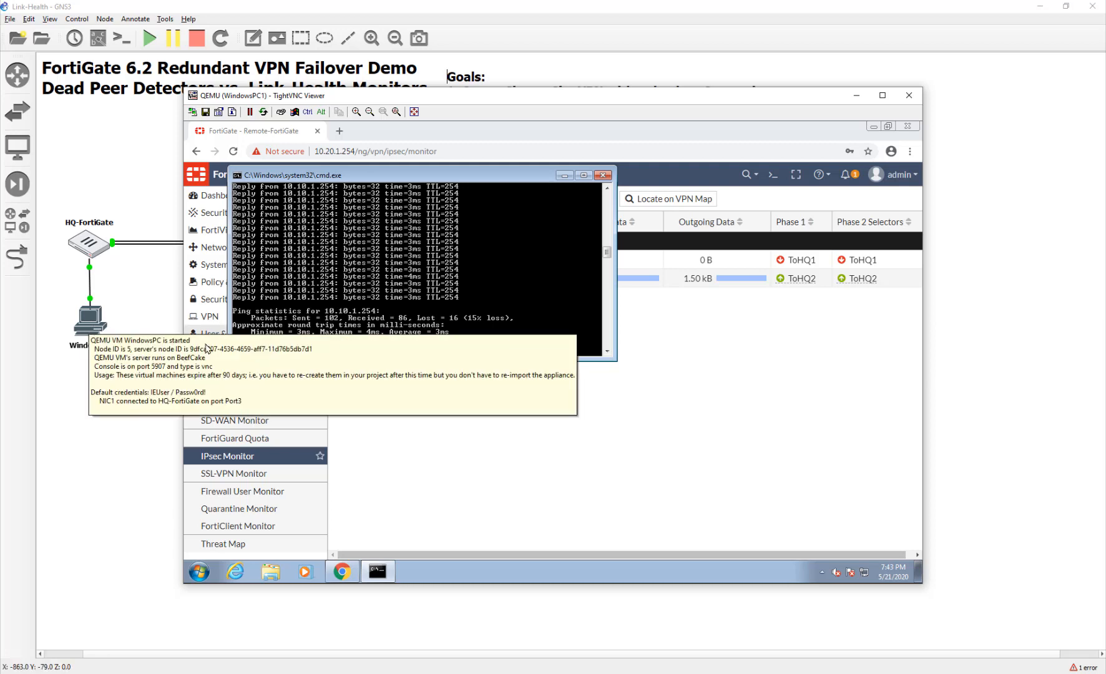
pyautogui.write(' -t')
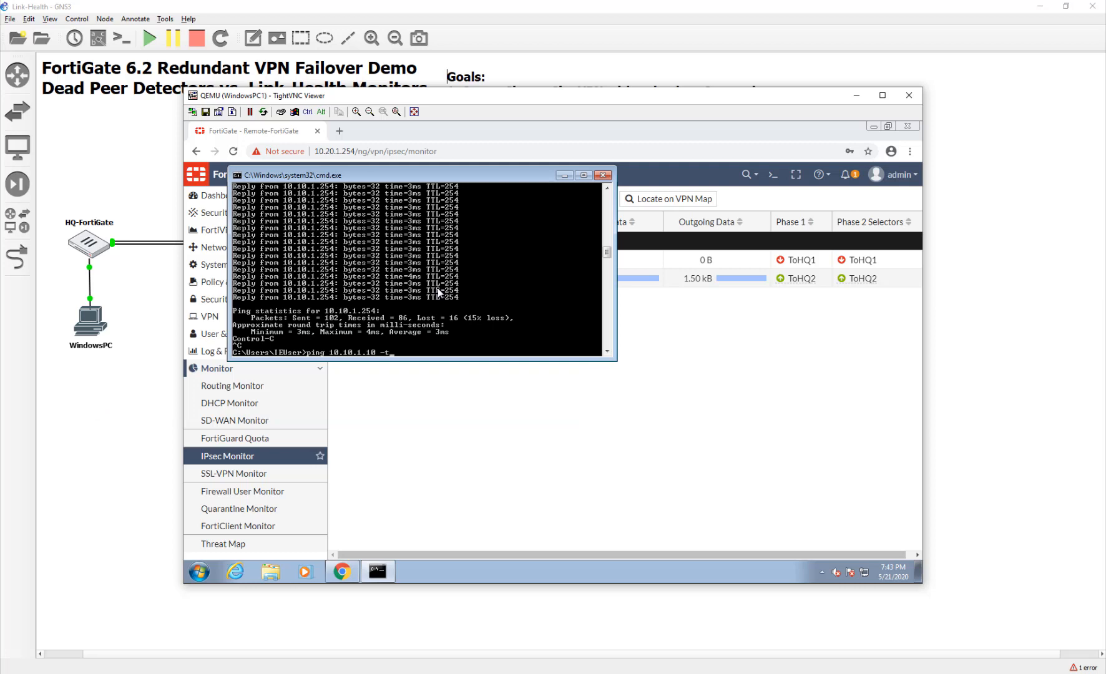
pyautogui.press('Return')
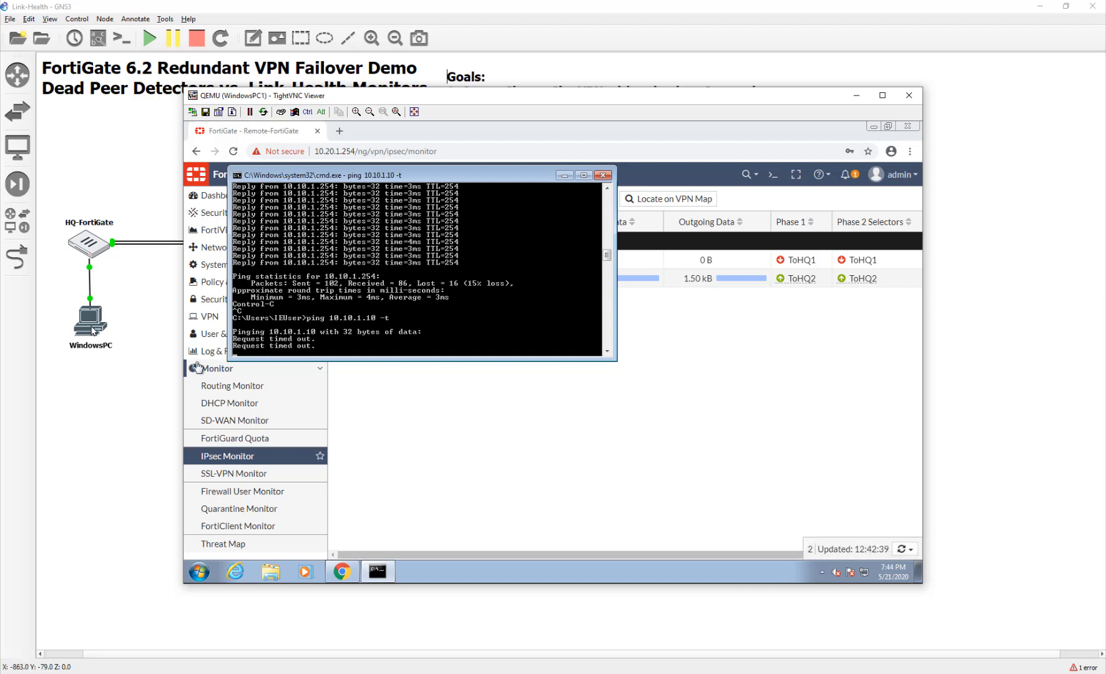
pyautogui.moveTo(92, 331)
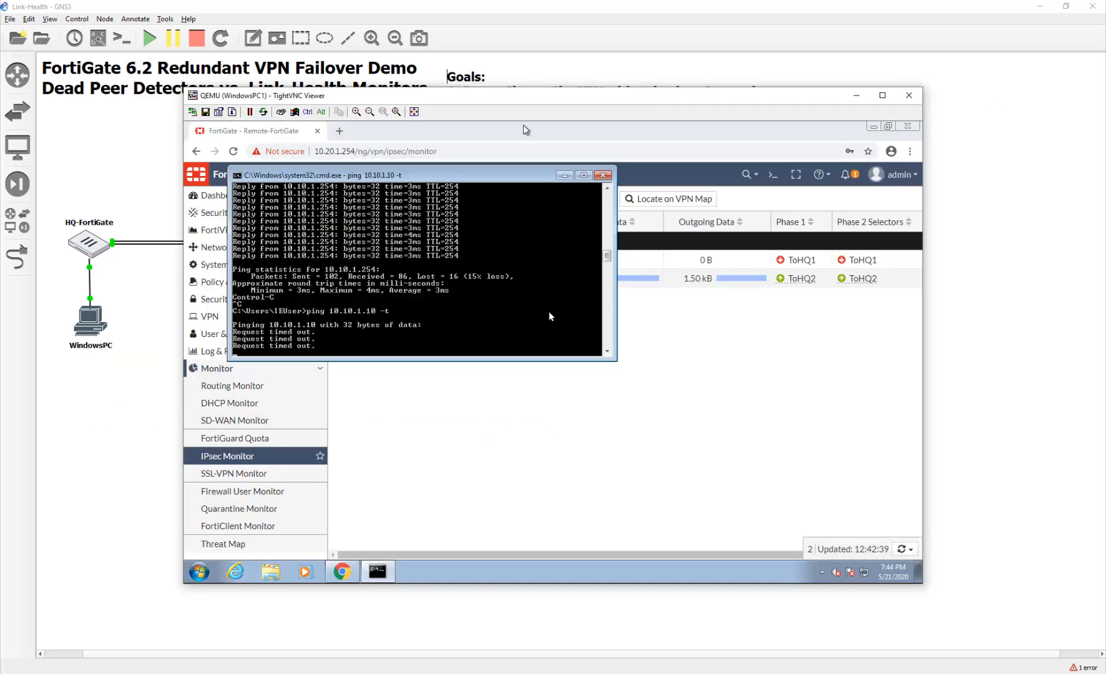
pyautogui.click(909, 95)
# Open the HQ WindowsPC console and view HQ-FortiGate's IPsec Monitor with ToRemote1 up, ToRemote2 down.
pyautogui.doubleClick(91, 331)
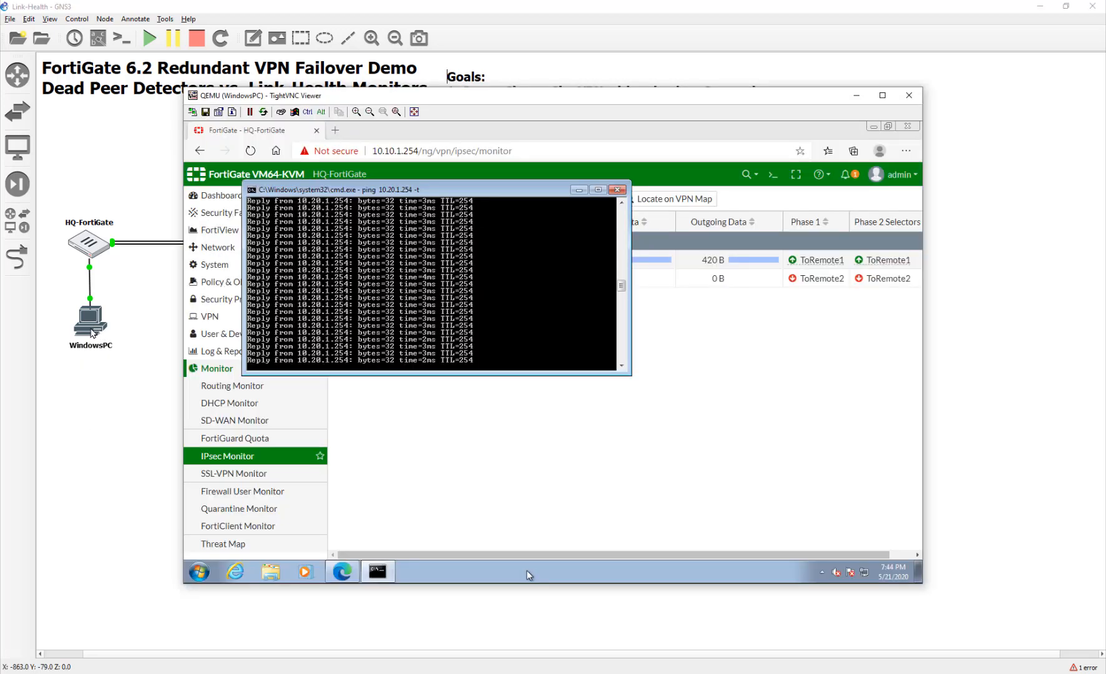
pyautogui.click(682, 514)
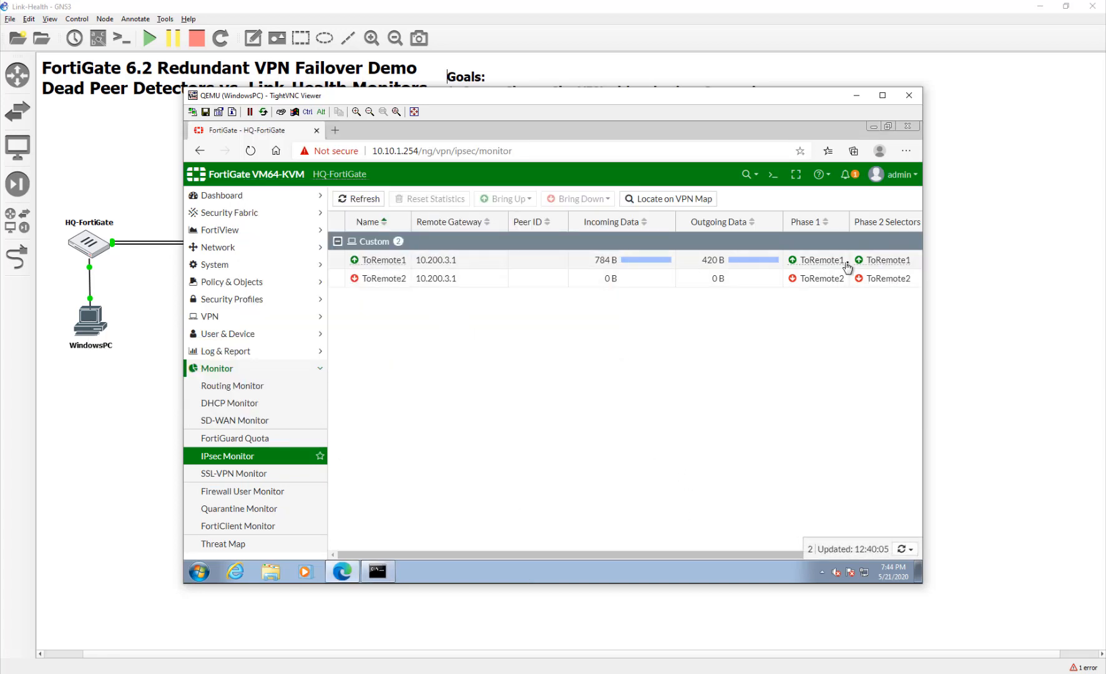
pyautogui.moveTo(792, 266)
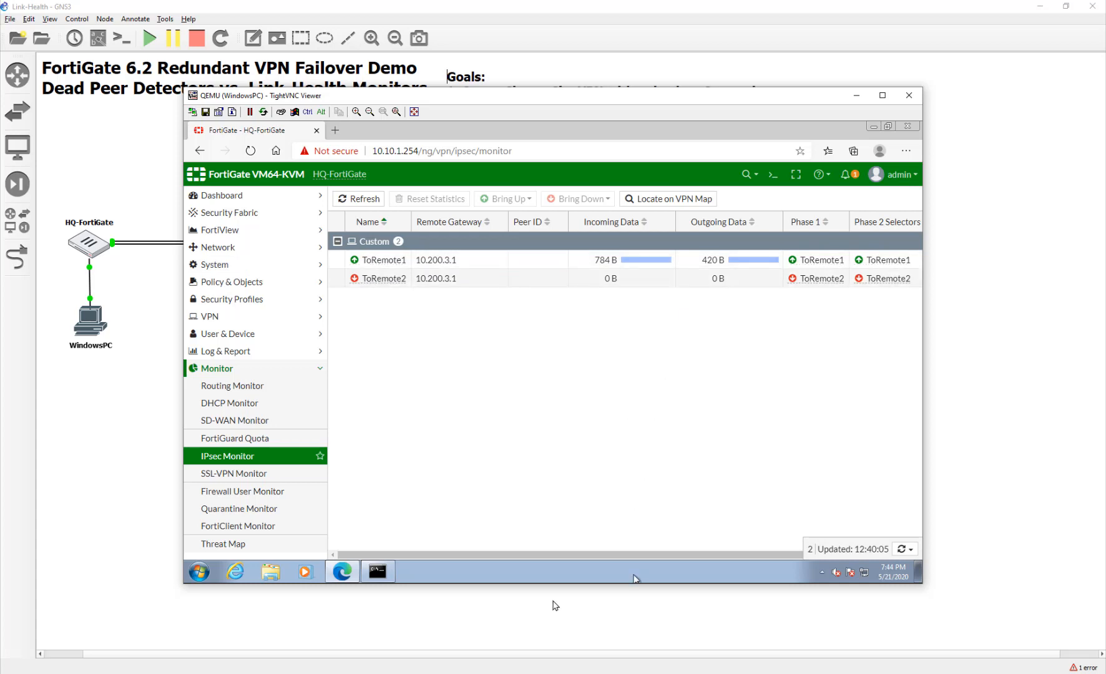
pyautogui.moveTo(501, 555); pyautogui.dragTo(768, 489)
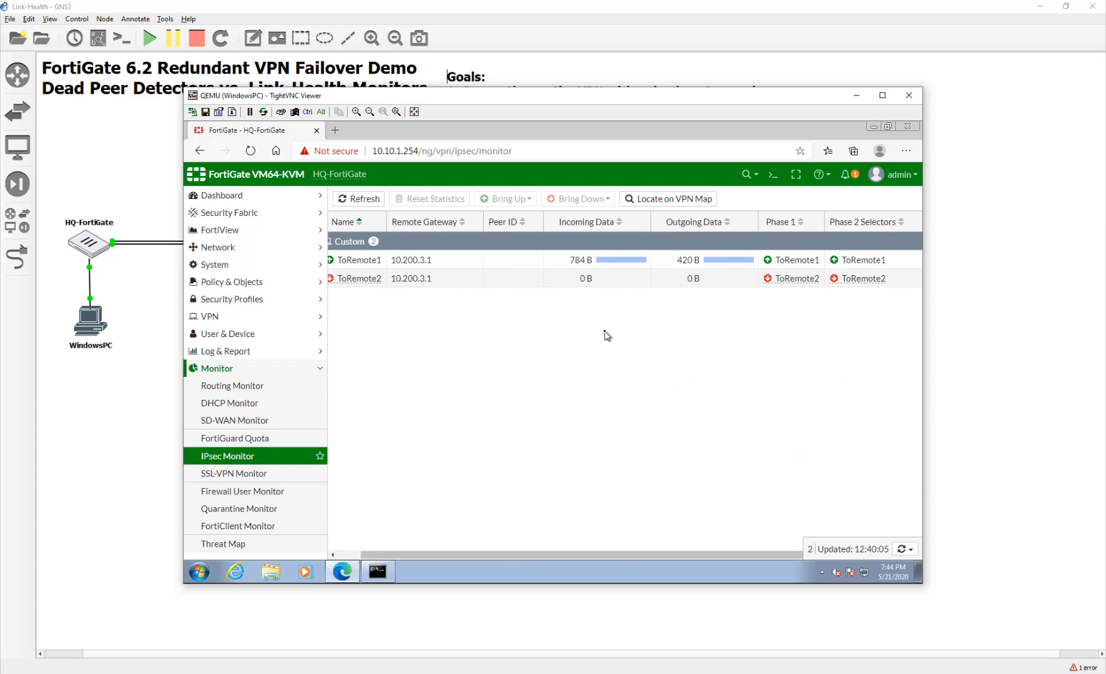
# Turn off Windows Firewall for home and public networks from Control Panel.
pyautogui.click(199, 574)
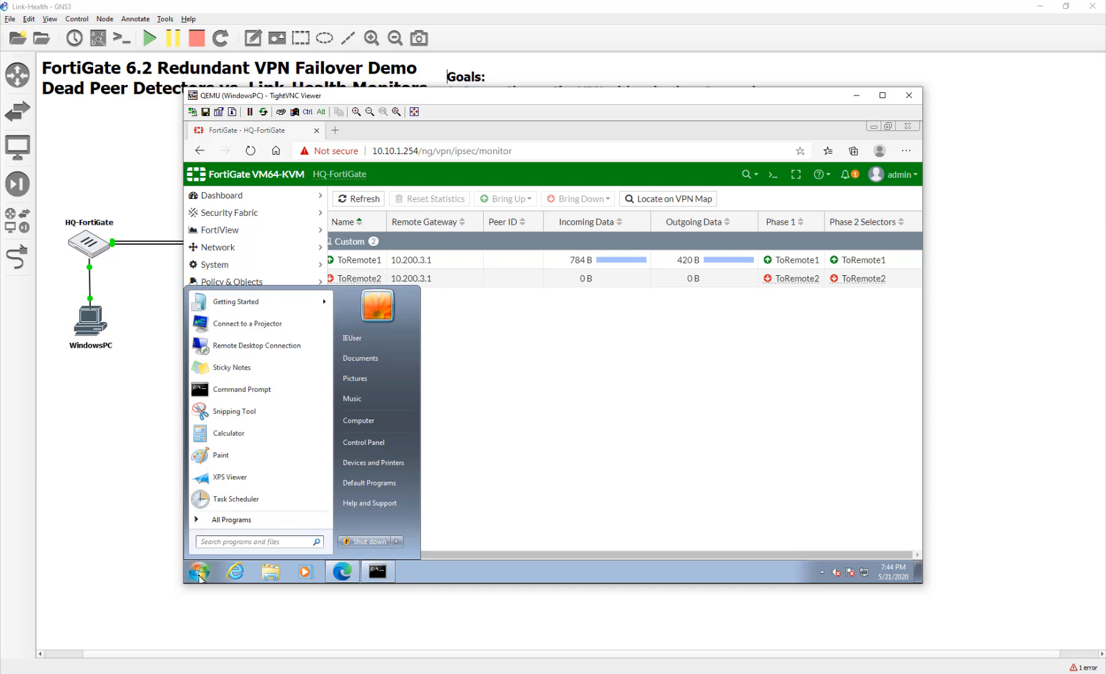
pyautogui.write('config')
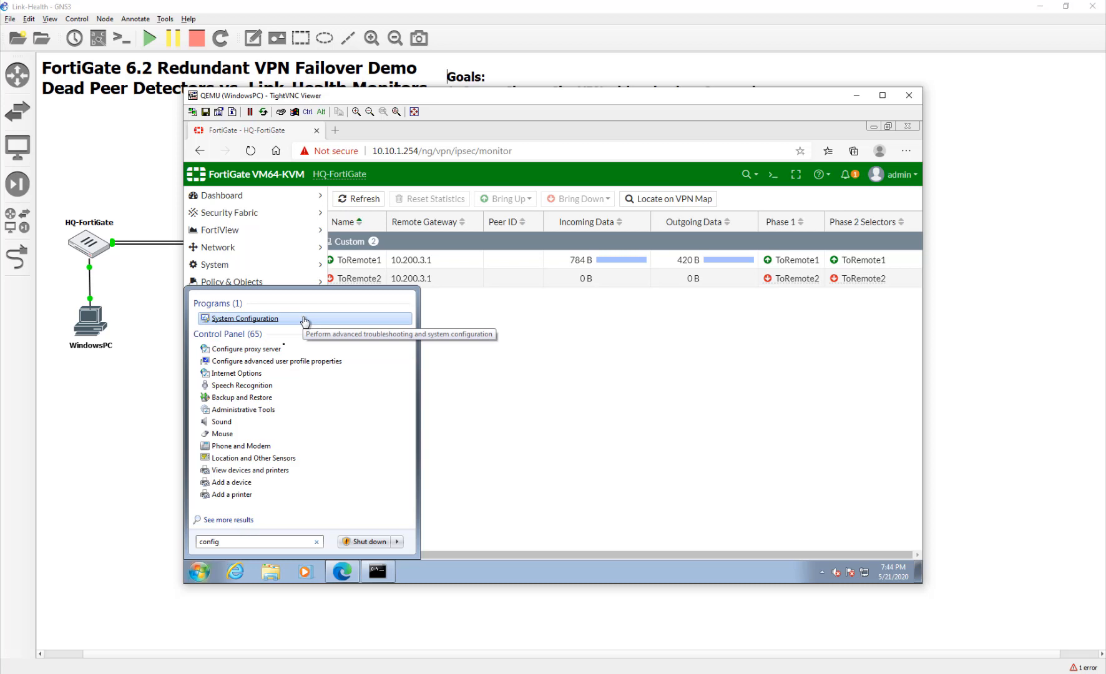
pyautogui.press('BackSpace')
pyautogui.press('BackSpace')
pyautogui.press('BackSpace')
pyautogui.press('BackSpace')
pyautogui.write('ntr')
pyautogui.press('Return')
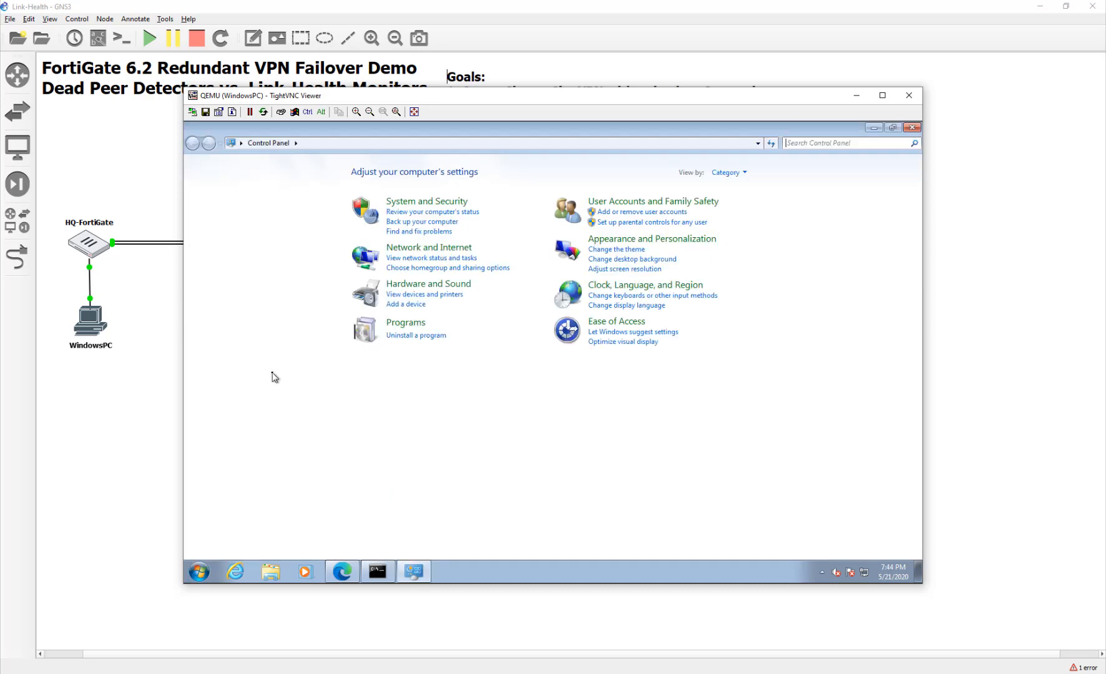
pyautogui.click(730, 172)
pyautogui.click(743, 217)
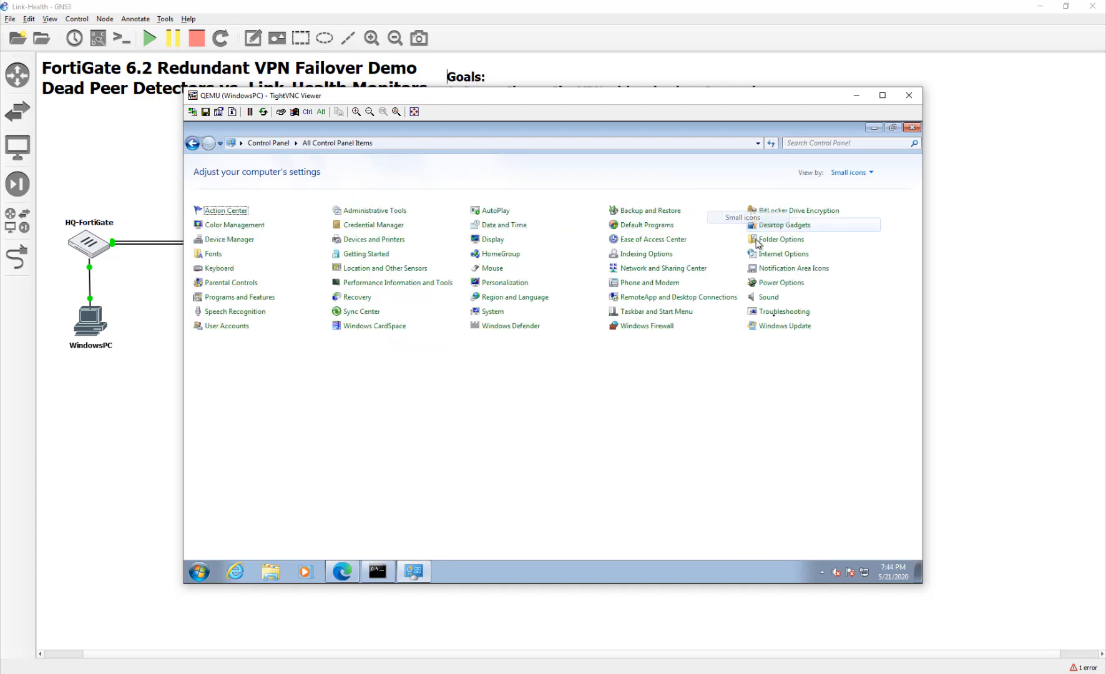
pyautogui.click(678, 330)
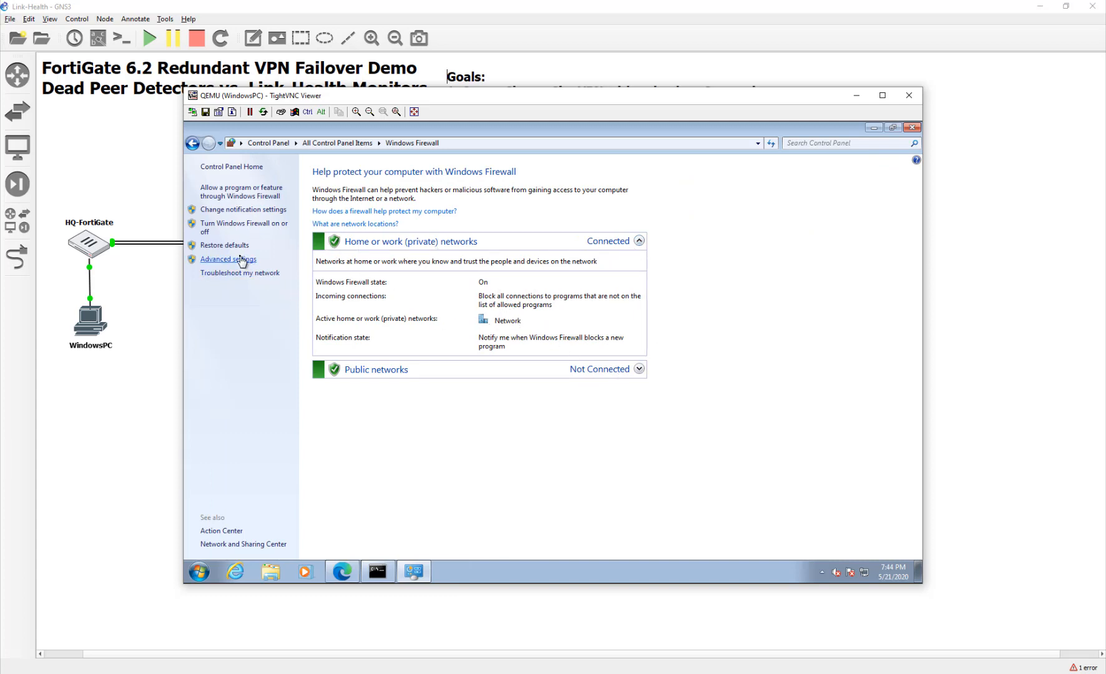
pyautogui.click(231, 225)
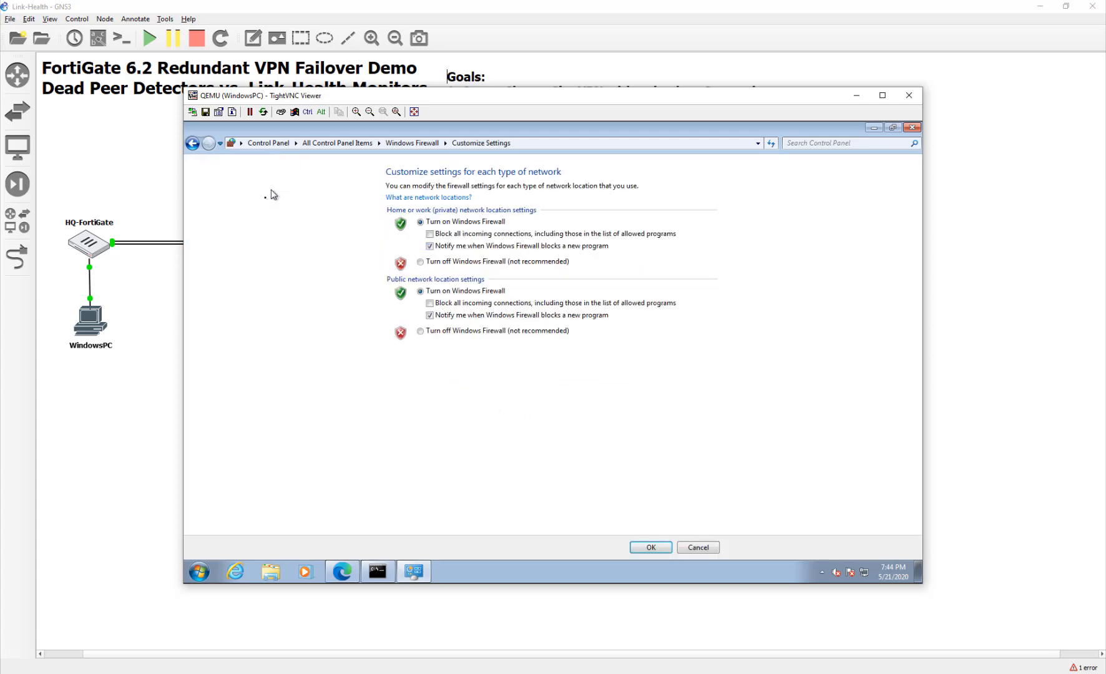
pyautogui.click(420, 262)
pyautogui.click(420, 330)
pyautogui.click(654, 547)
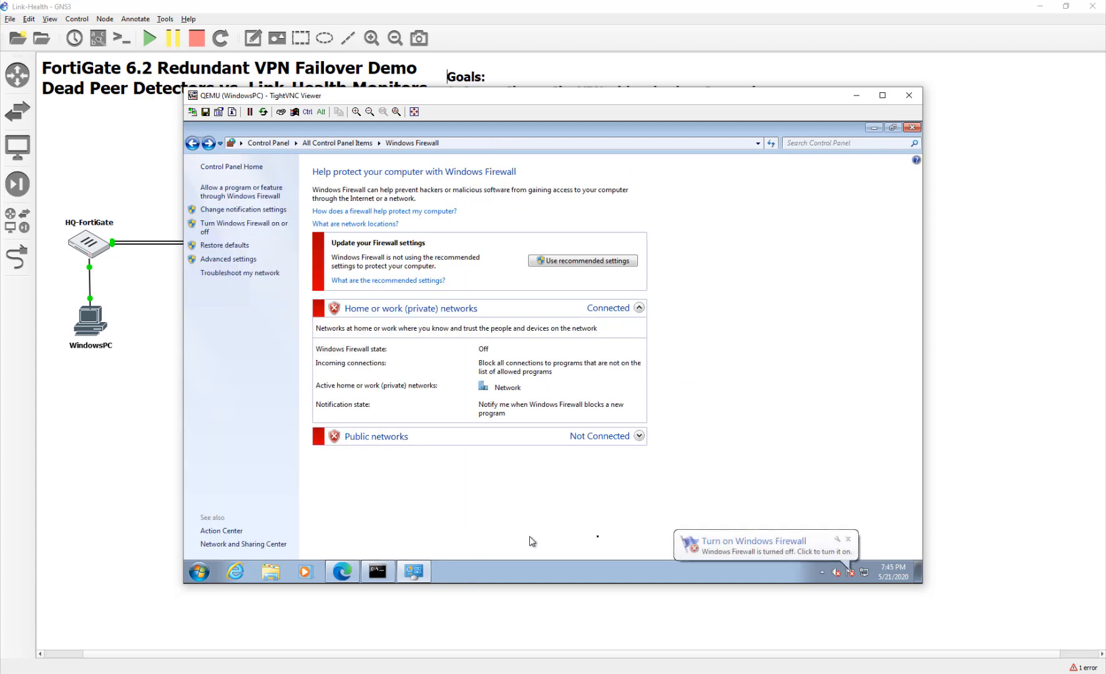
# Check Local Area Connection 2 details (10.10.1.10, gateway 10.10.1.254) in Network and Sharing Center, then close them.
pyautogui.rightClick(864, 576)
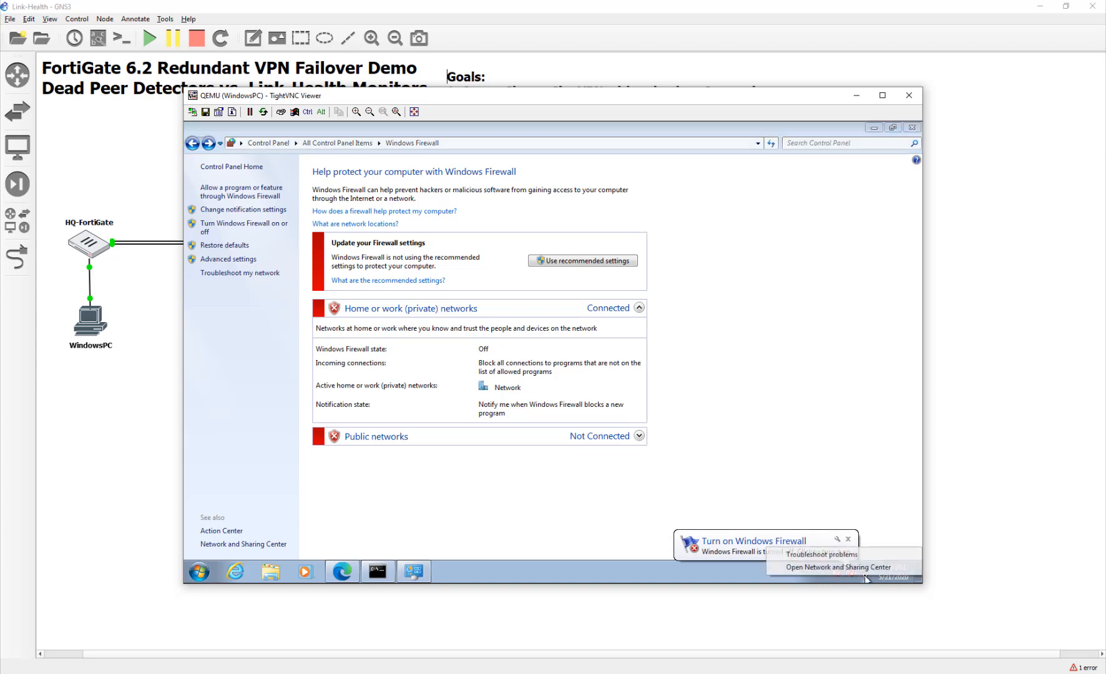
pyautogui.click(864, 574)
pyautogui.click(865, 574)
pyautogui.click(865, 574)
pyautogui.click(870, 548)
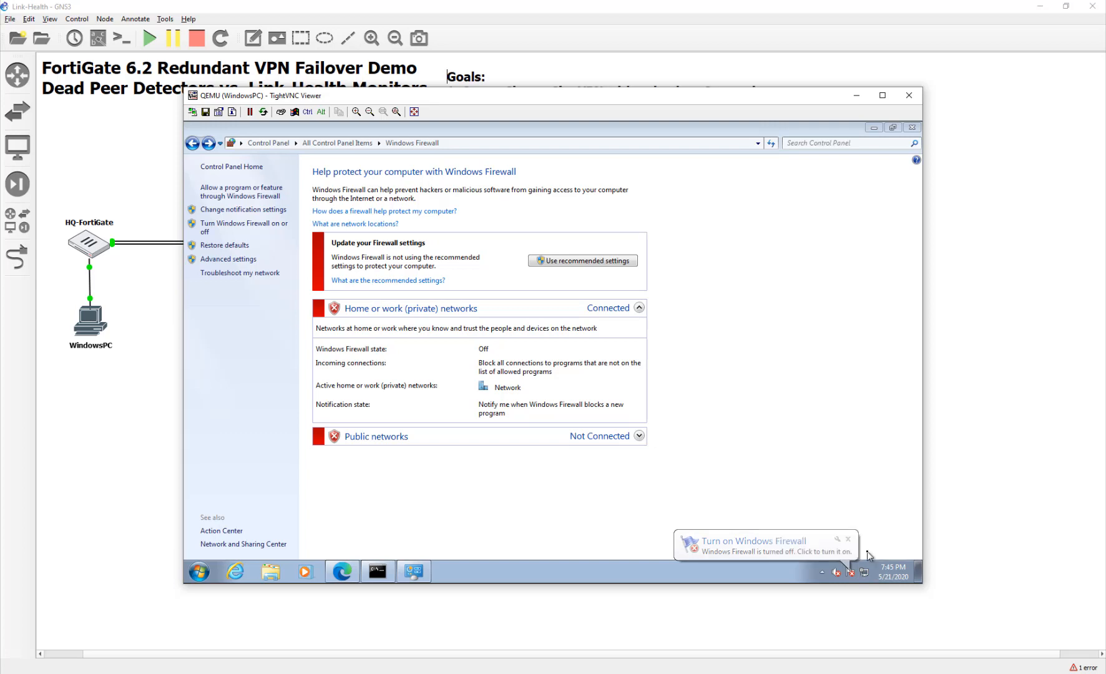
pyautogui.click(565, 258)
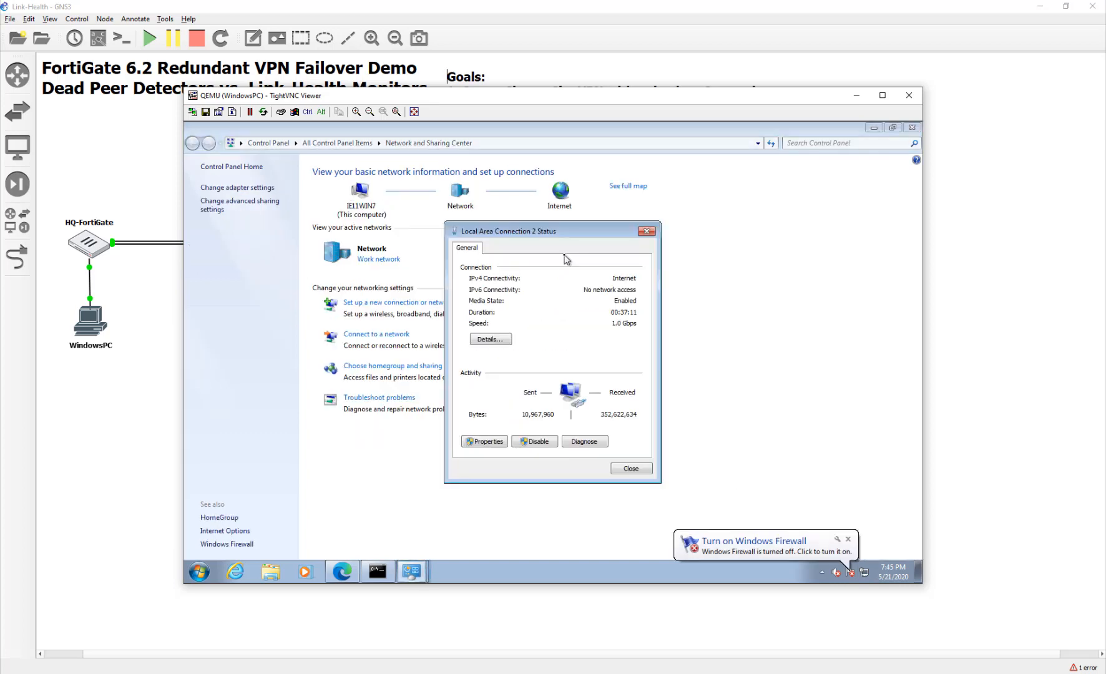
pyautogui.click(487, 342)
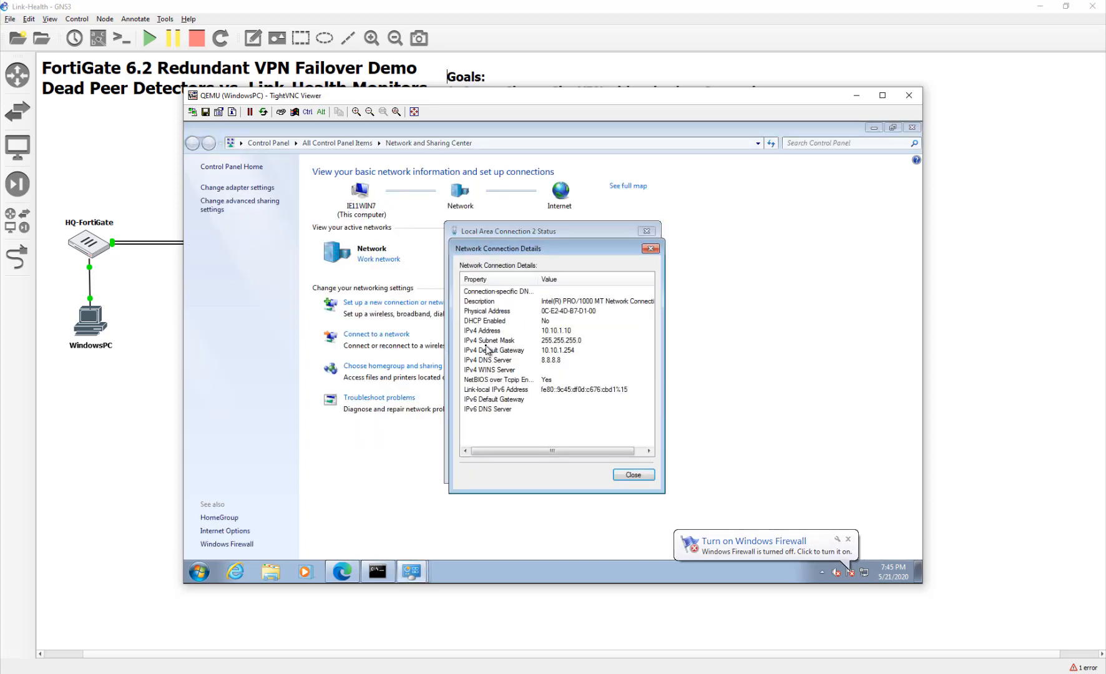
pyautogui.click(651, 249)
pyautogui.click(646, 231)
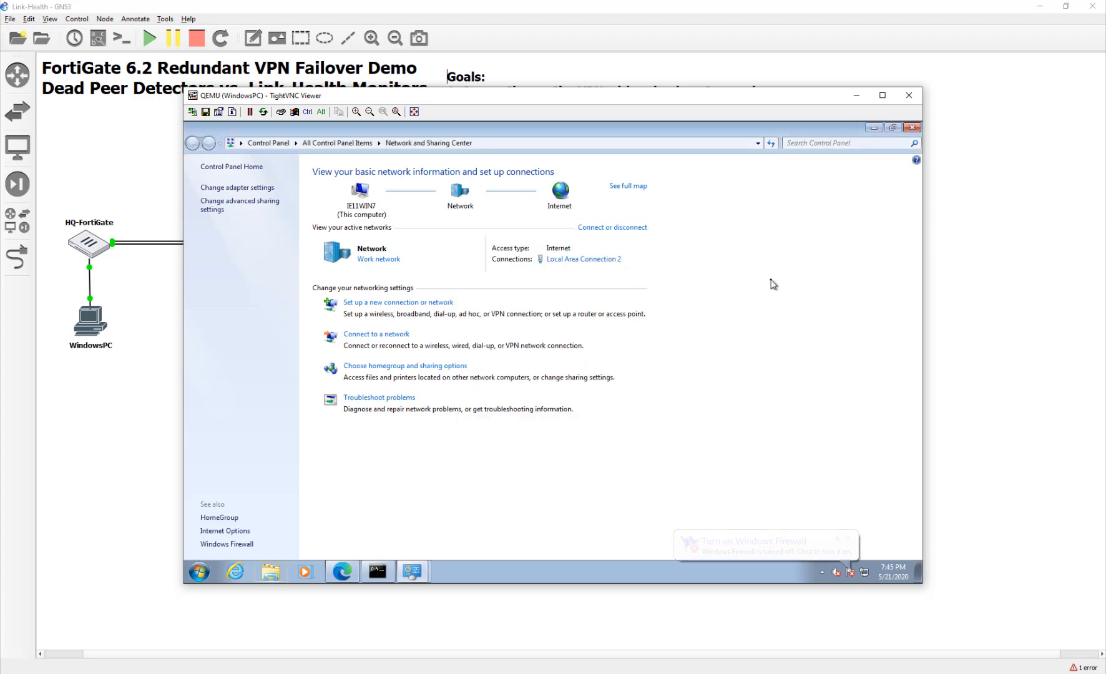
# Return to WindowsPC1's viewer and show the full IPsec Monitor with ToHQ1 and ToHQ2 up.
pyautogui.click(946, 151)
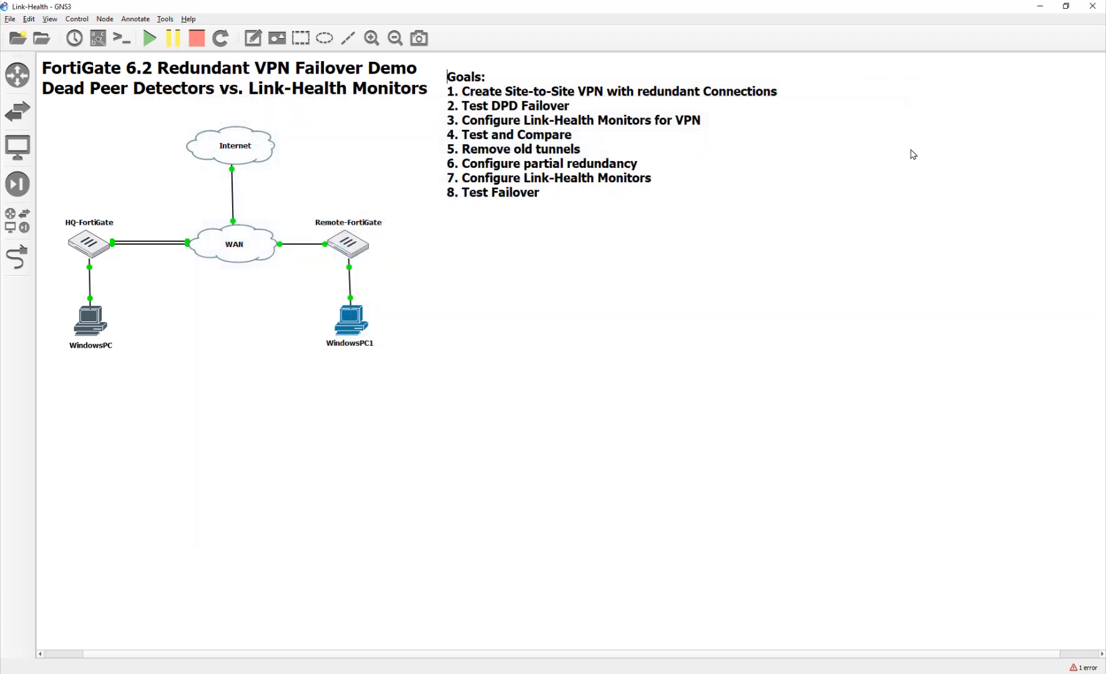
pyautogui.hotkey('alt', 'Tab')
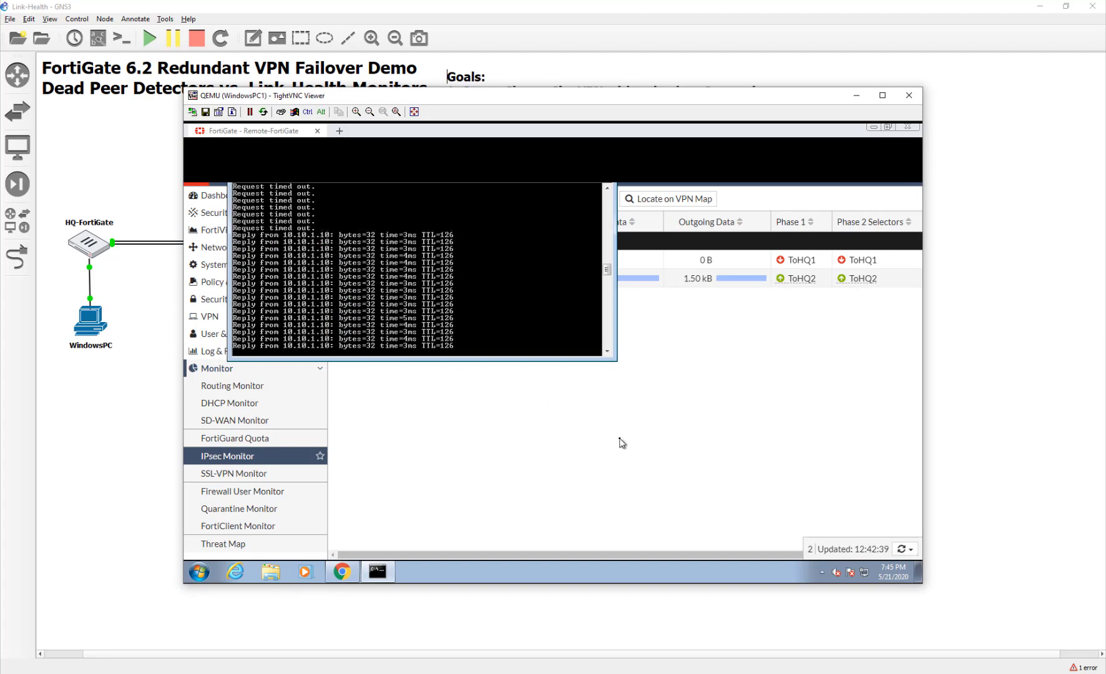
pyautogui.click(620, 444)
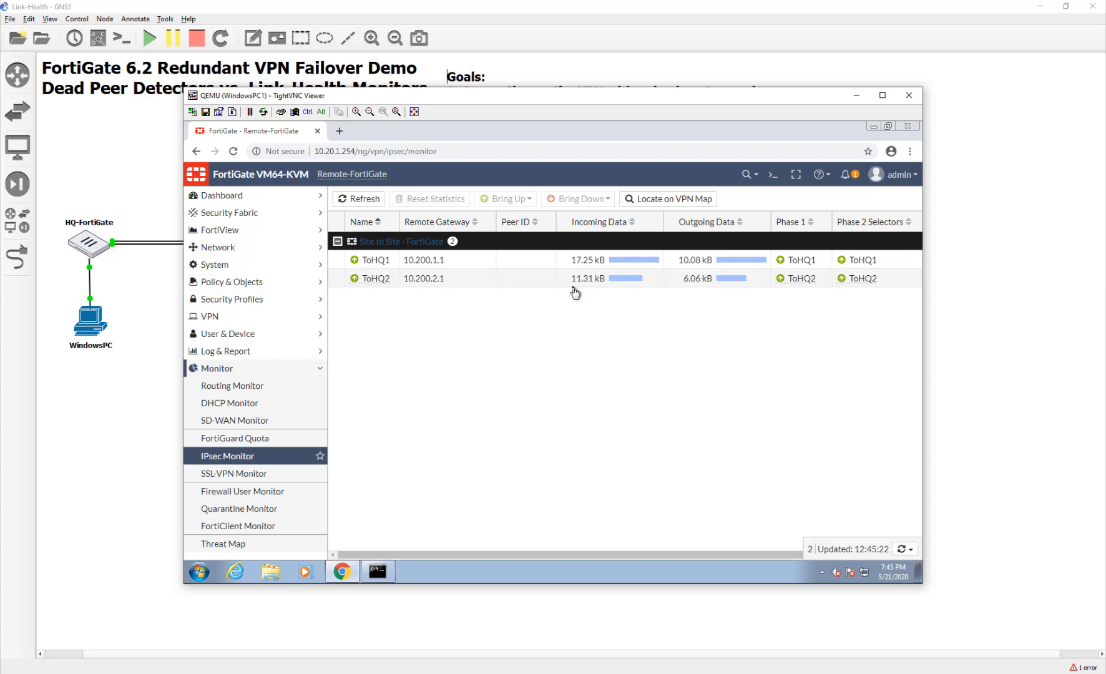
# Refresh the IPsec Monitor, check Routing Monitor, and return to confirm ToHQ1 carries traffic.
pyautogui.click(374, 199)
pyautogui.click(375, 199)
pyautogui.click(375, 199)
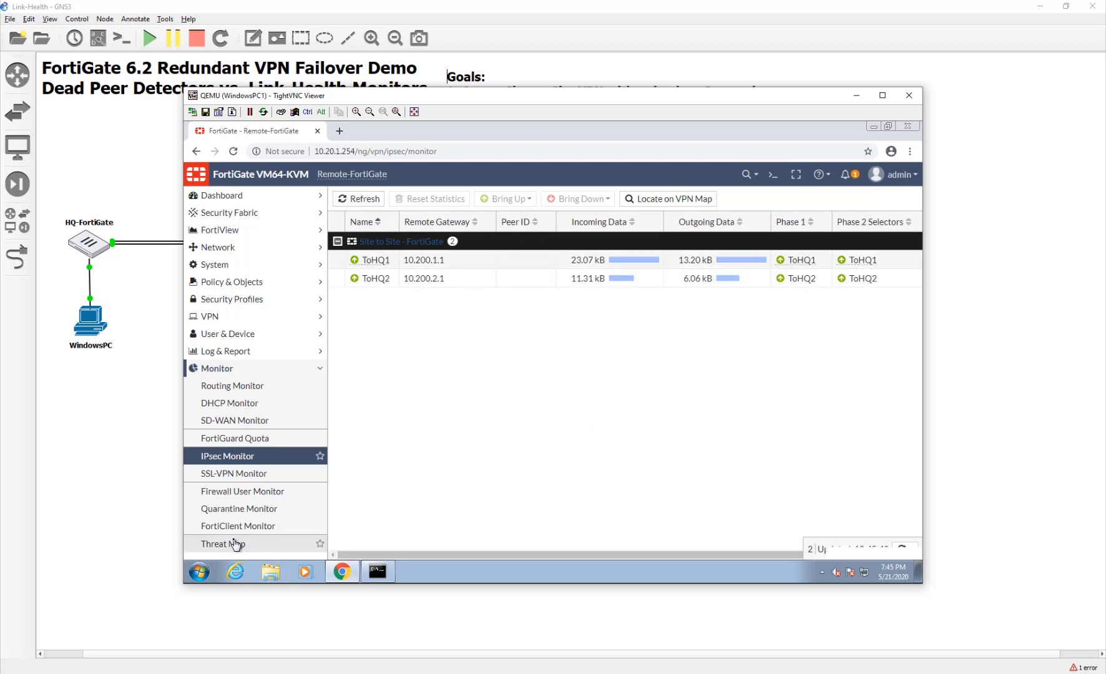
pyautogui.click(234, 386)
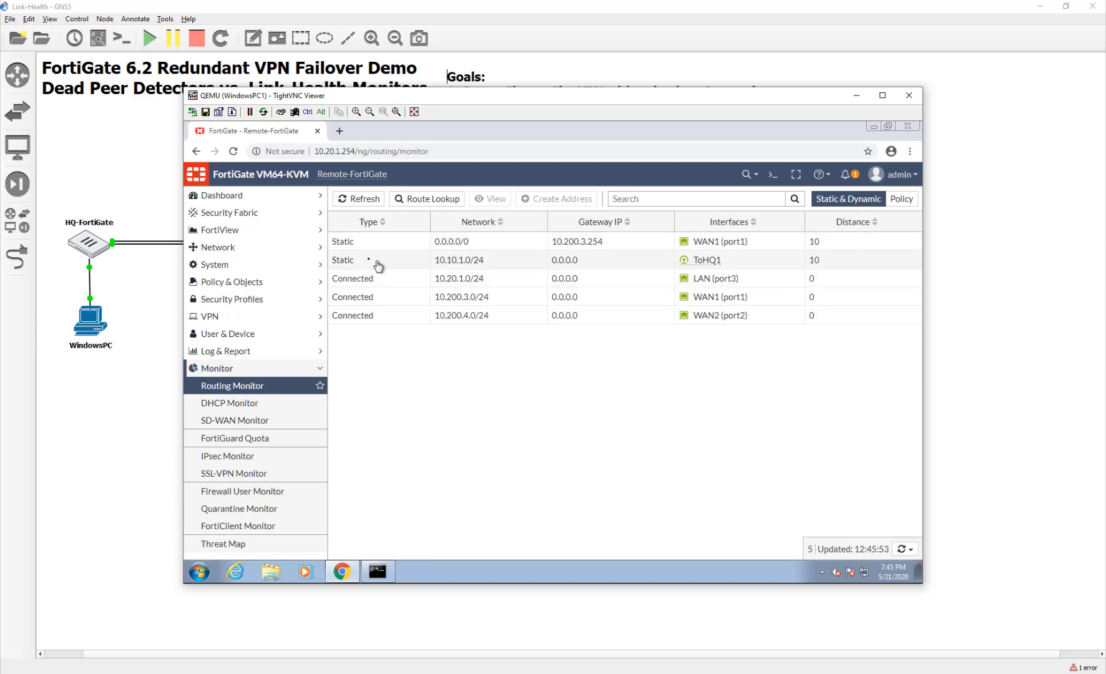
pyautogui.click(251, 407)
pyautogui.click(219, 491)
pyautogui.click(220, 463)
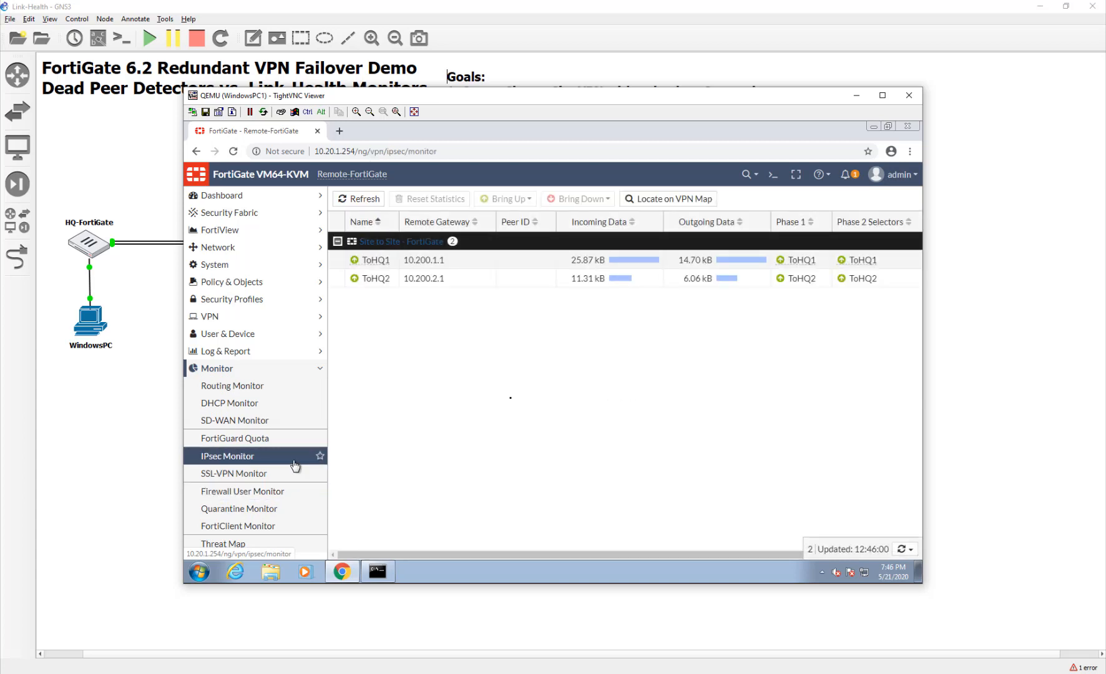
pyautogui.click(468, 279)
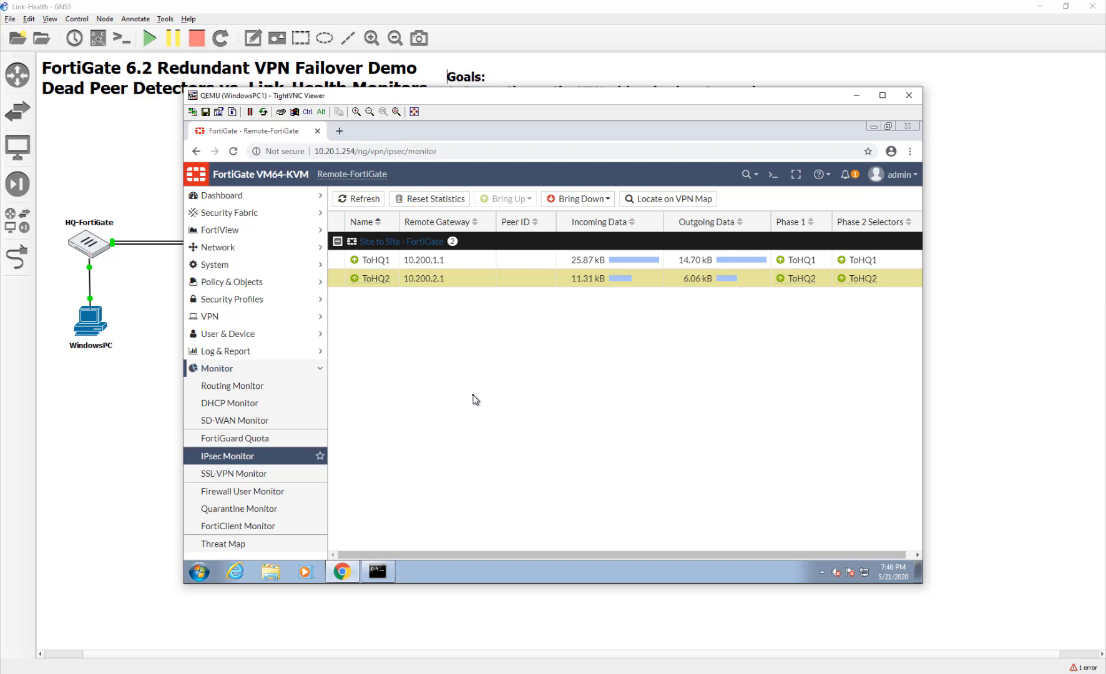
# Stop the ping to 10.10.1.10 at 12% loss and recall the command for editing.
pyautogui.click(379, 572)
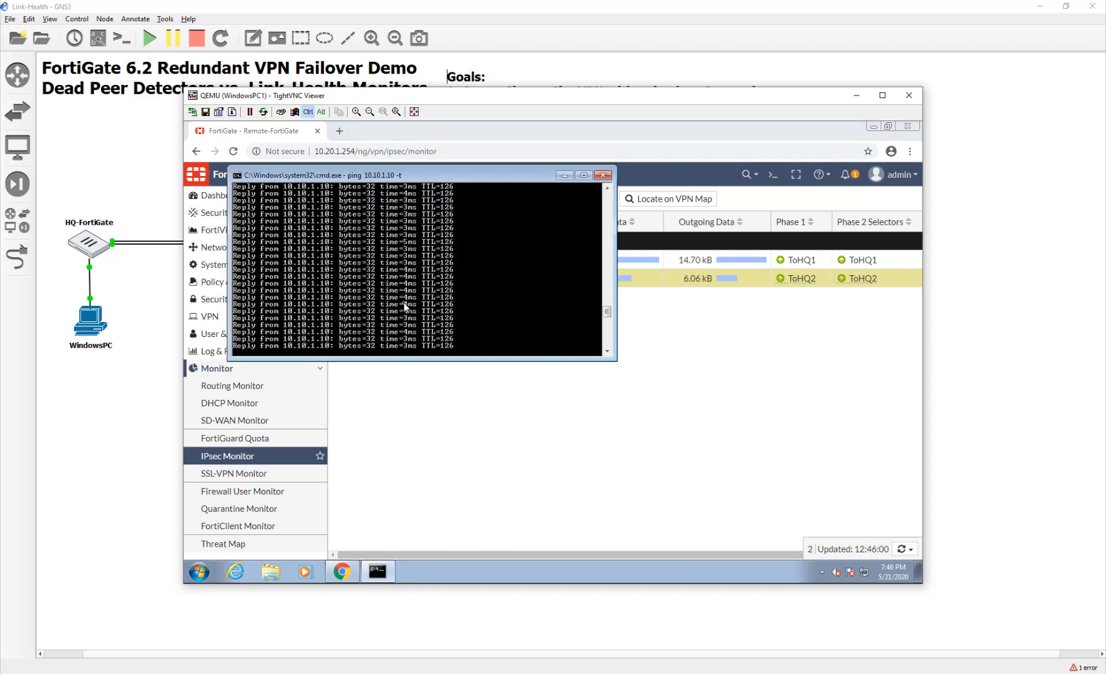
pyautogui.hotkey('ctrl', 'c')
pyautogui.press('Up')
pyautogui.press('BackSpace')
pyautogui.press('BackSpace')
pyautogui.press('BackSpace')
pyautogui.press('BackSpace')
pyautogui.press('BackSpace')
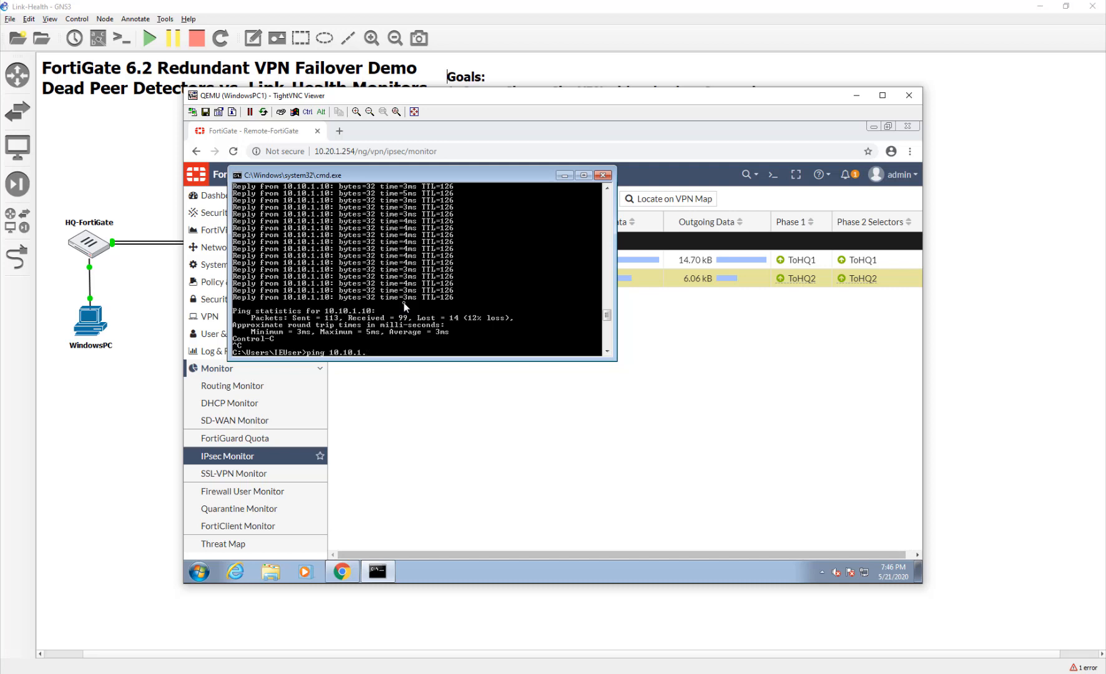
# Start a continuous ping to 10.10.1.254 and refresh the tunnel statistics.
pyautogui.write('254')
pyautogui.press('Return')
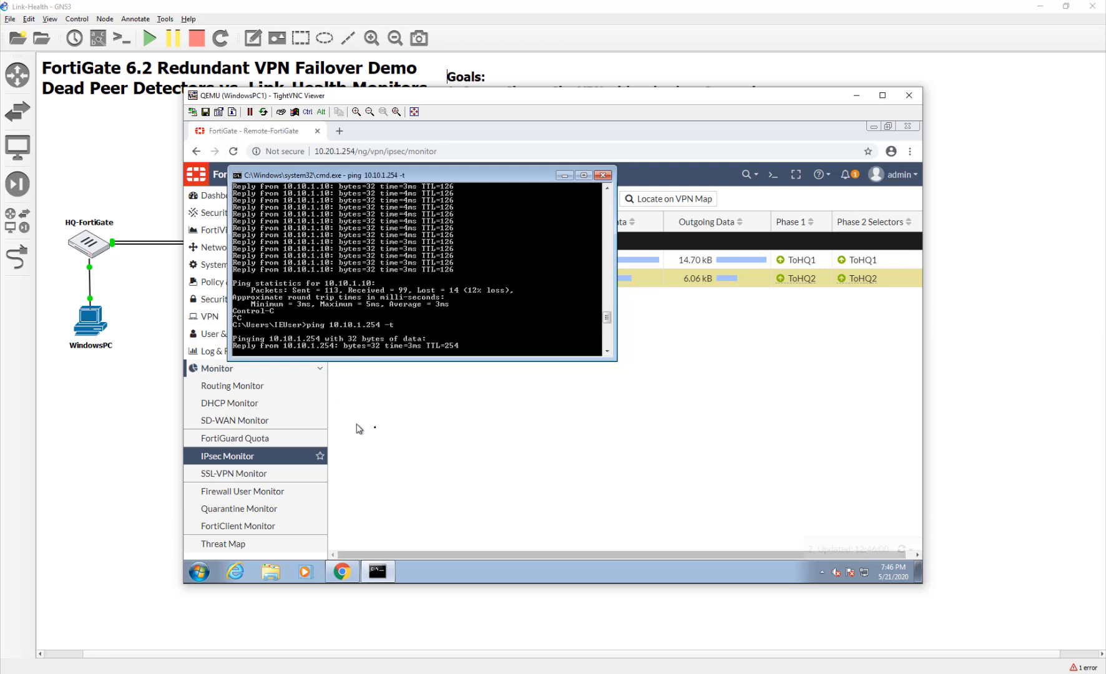
pyautogui.click(458, 420)
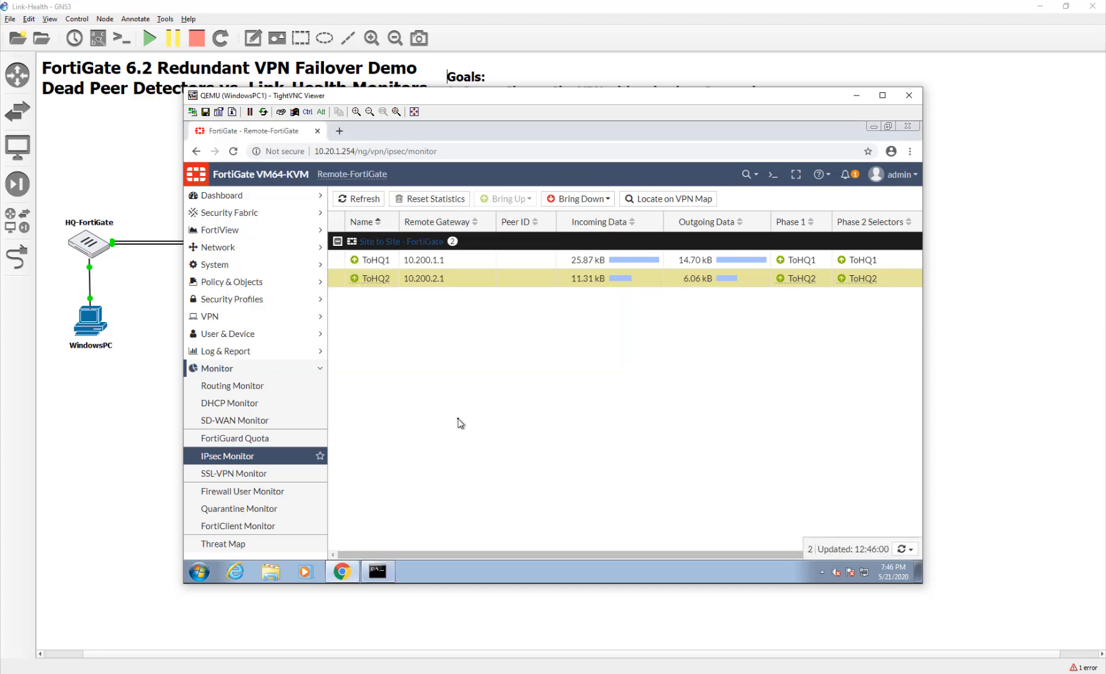
pyautogui.click(343, 200)
pyautogui.click(342, 201)
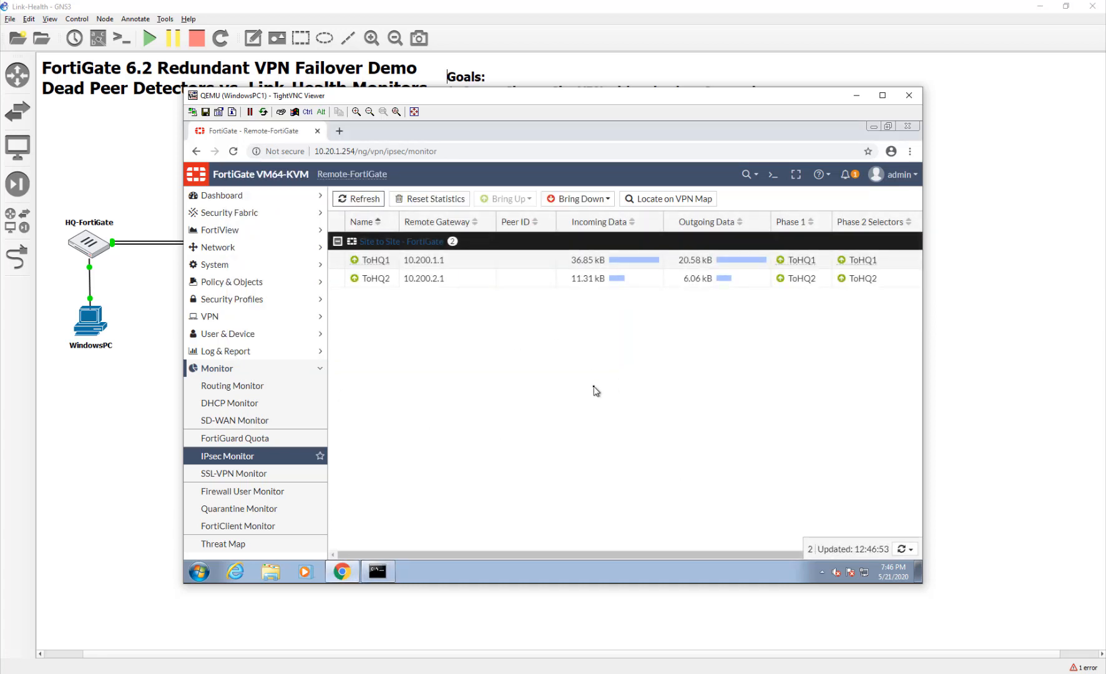
# Add a Destination Interface column to FortiView All Sessions, showing ICMP on ToHQ1, then return to IPsec Monitor.
pyautogui.click(243, 230)
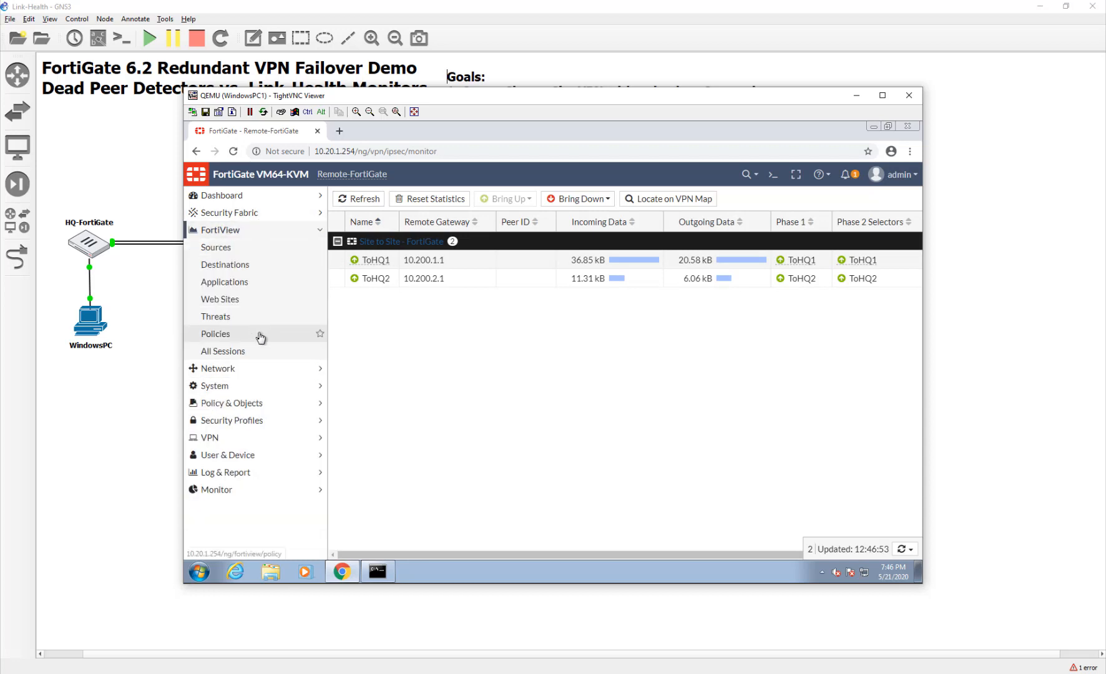
pyautogui.click(266, 355)
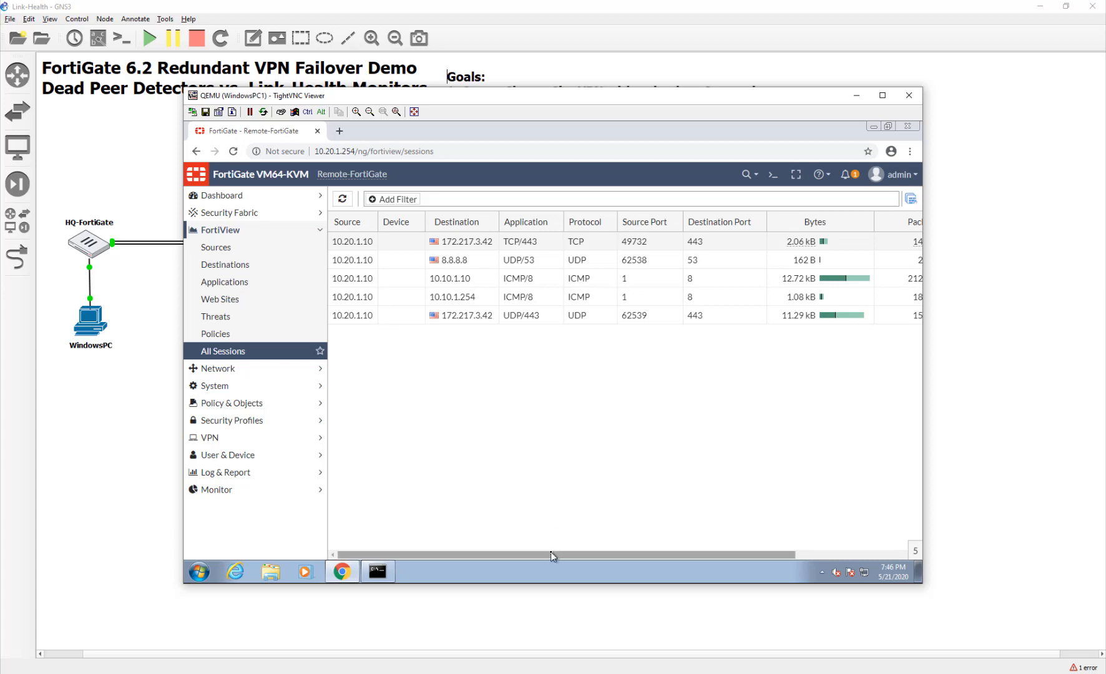
pyautogui.moveTo(550, 553); pyautogui.dragTo(365, 531)
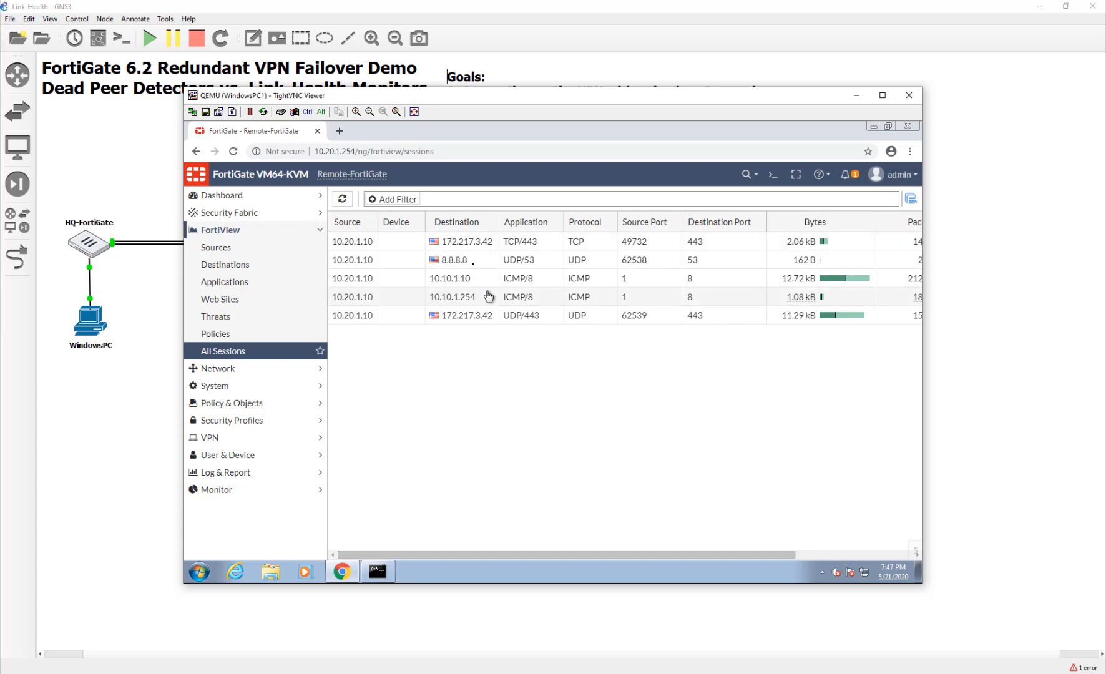
pyautogui.click(470, 279)
pyautogui.click(469, 297)
pyautogui.click(473, 223)
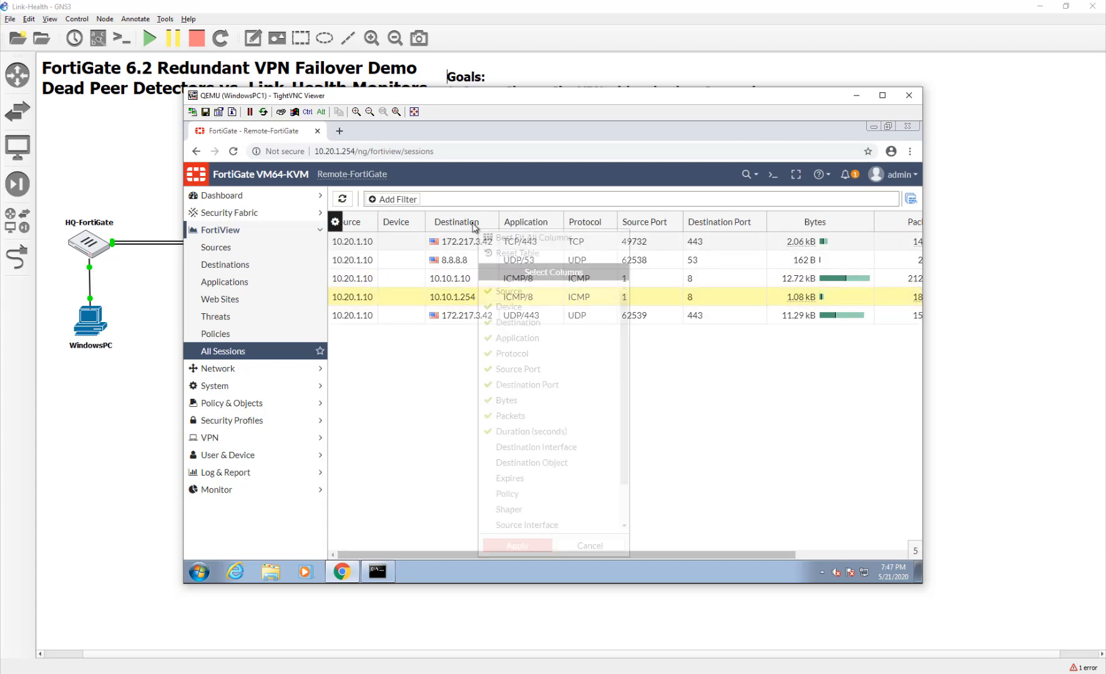
pyautogui.click(564, 448)
pyautogui.click(518, 545)
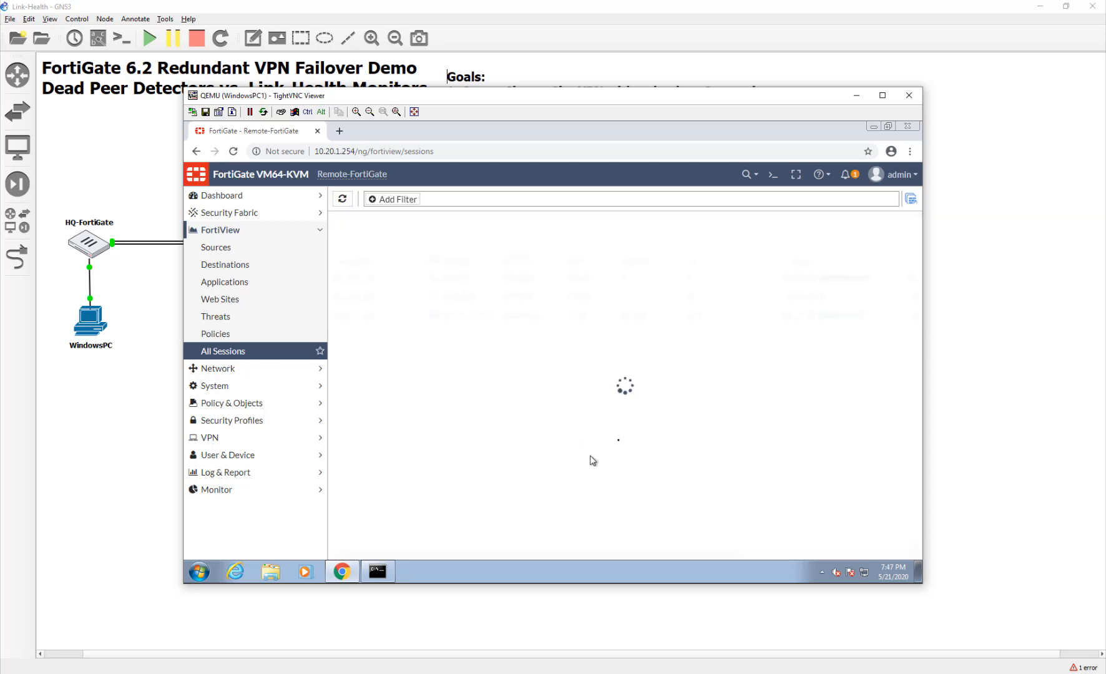
pyautogui.moveTo(544, 554); pyautogui.dragTo(717, 554)
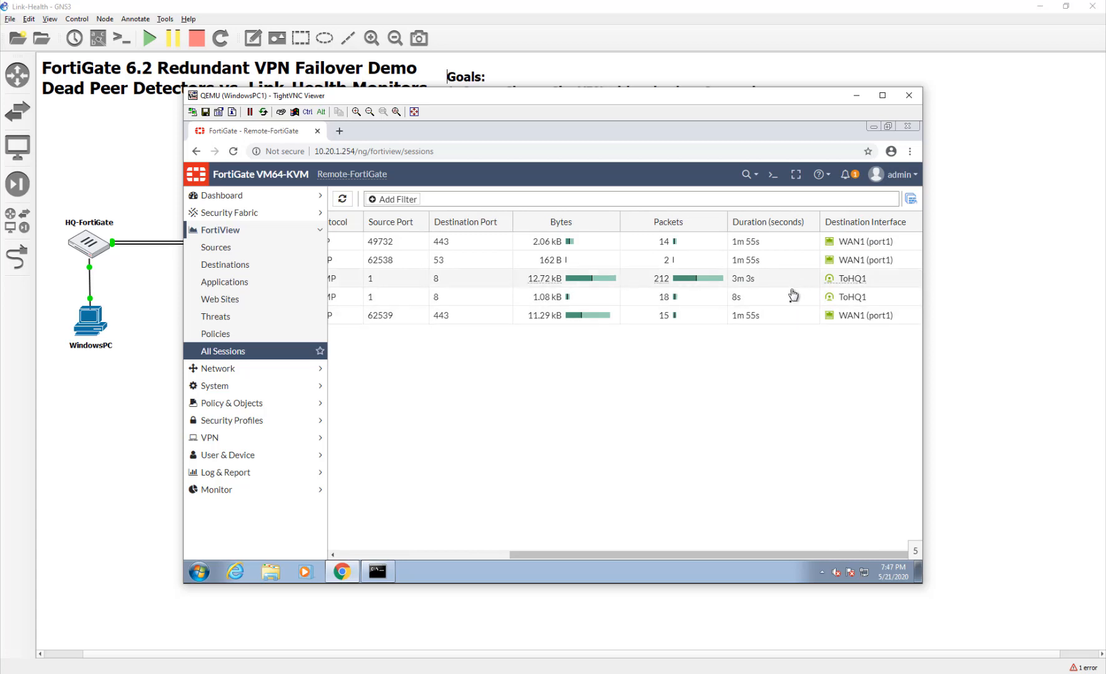
pyautogui.click(262, 491)
pyautogui.click(236, 462)
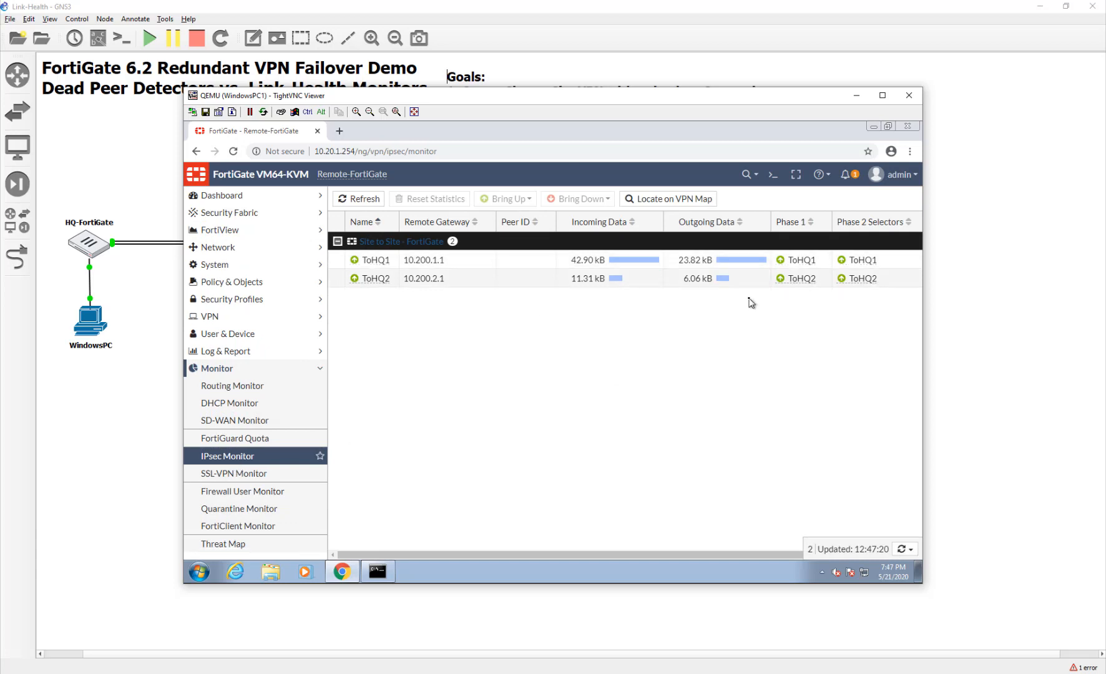
# Bring the ToHQ2 tunnel down, leaving ToHQ1 up.
pyautogui.click(752, 282)
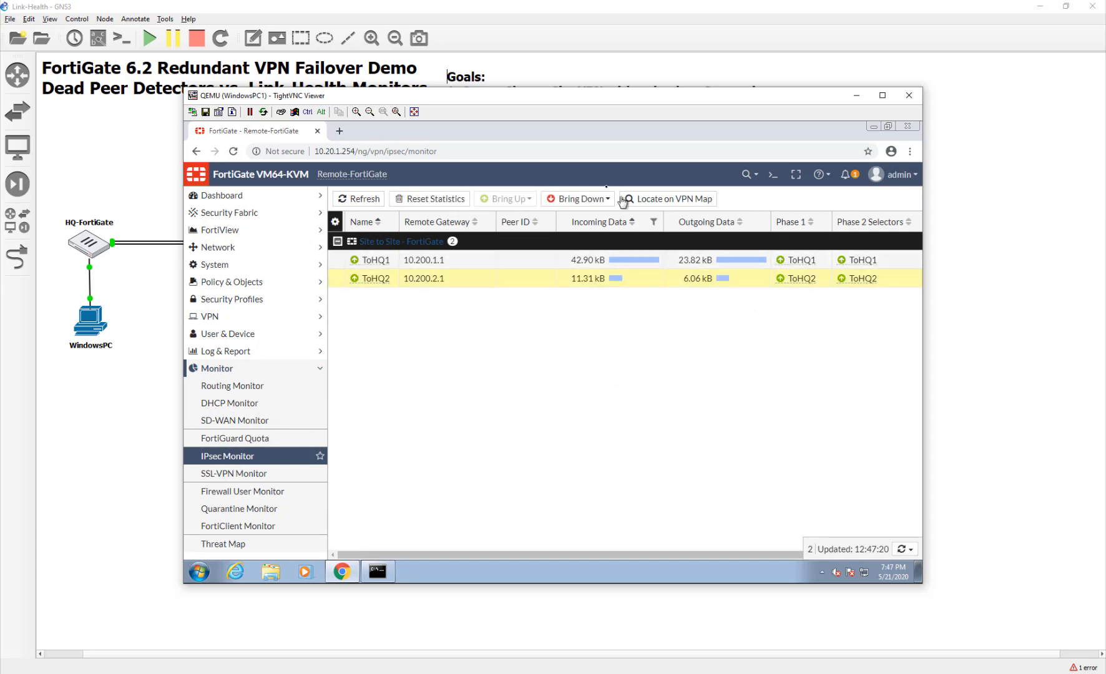
pyautogui.click(578, 199)
pyautogui.click(584, 228)
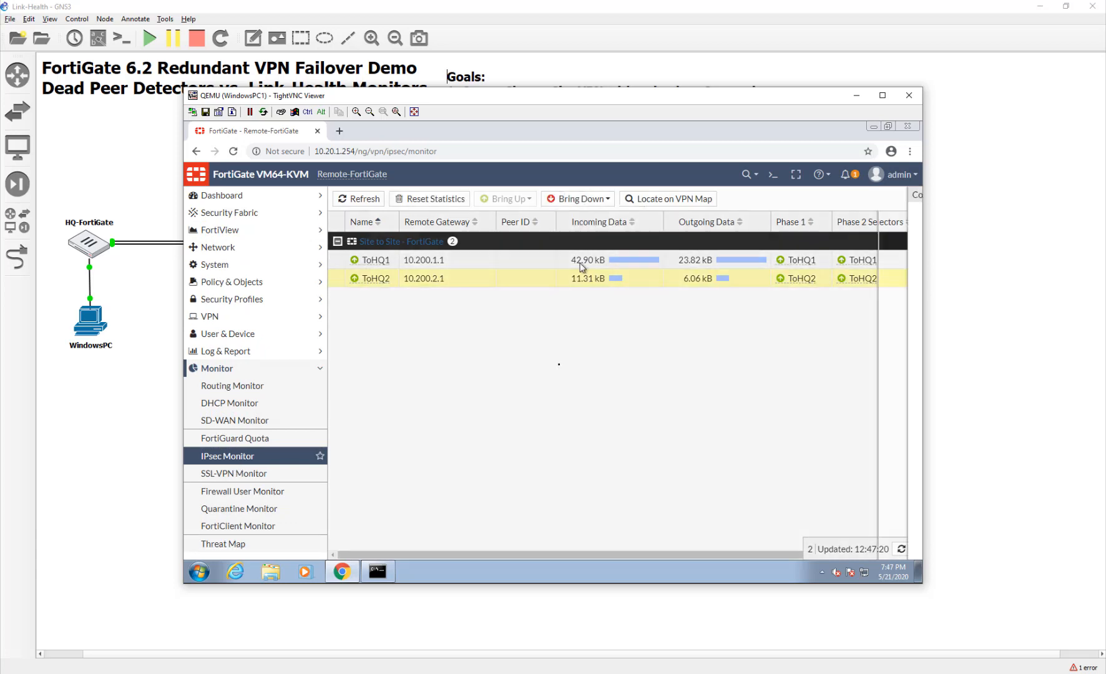
pyautogui.click(759, 262)
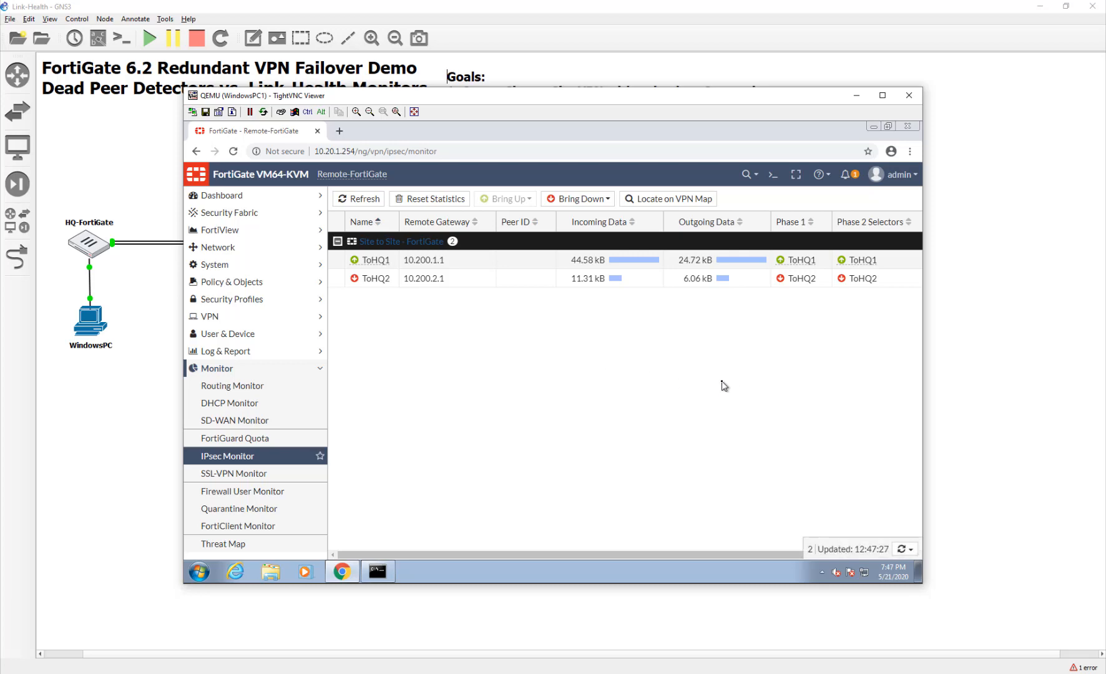
# Close the continuous ping window and the WindowsPC1 TightVNC viewer.
pyautogui.moveTo(535, 96)
pyautogui.mouseDown()
pyautogui.moveTo(549, 302)
pyautogui.moveTo(773, 119)
pyautogui.moveTo(632, 87)
pyautogui.moveTo(598, 113)
pyautogui.moveTo(538, 88)
pyautogui.mouseUp()
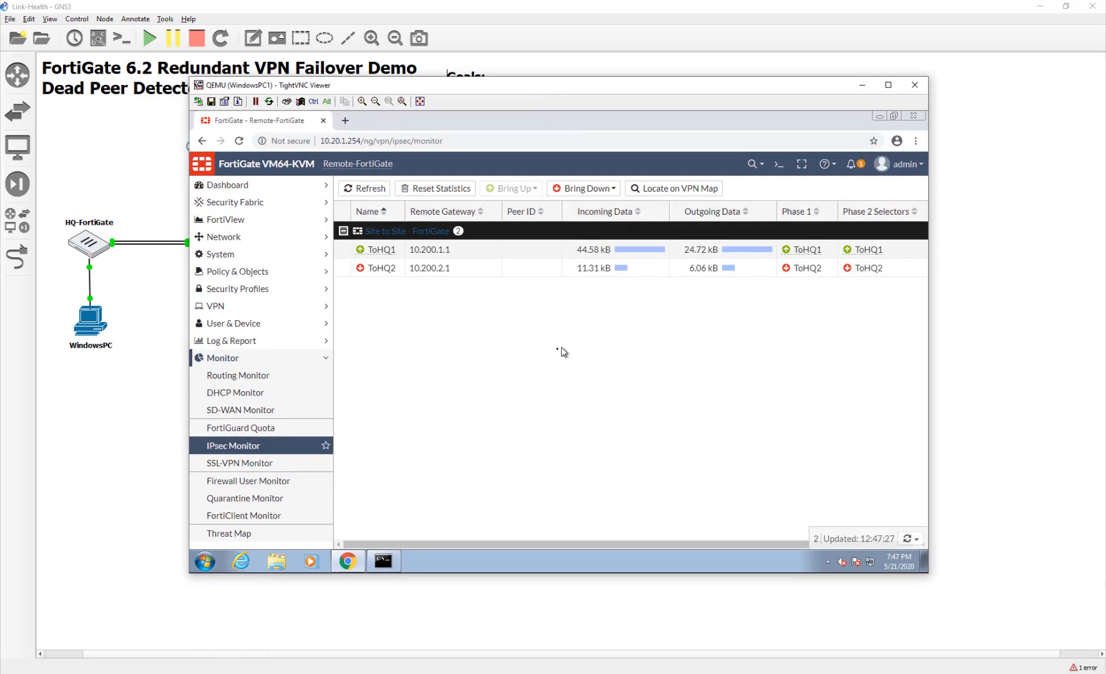
pyautogui.click(390, 561)
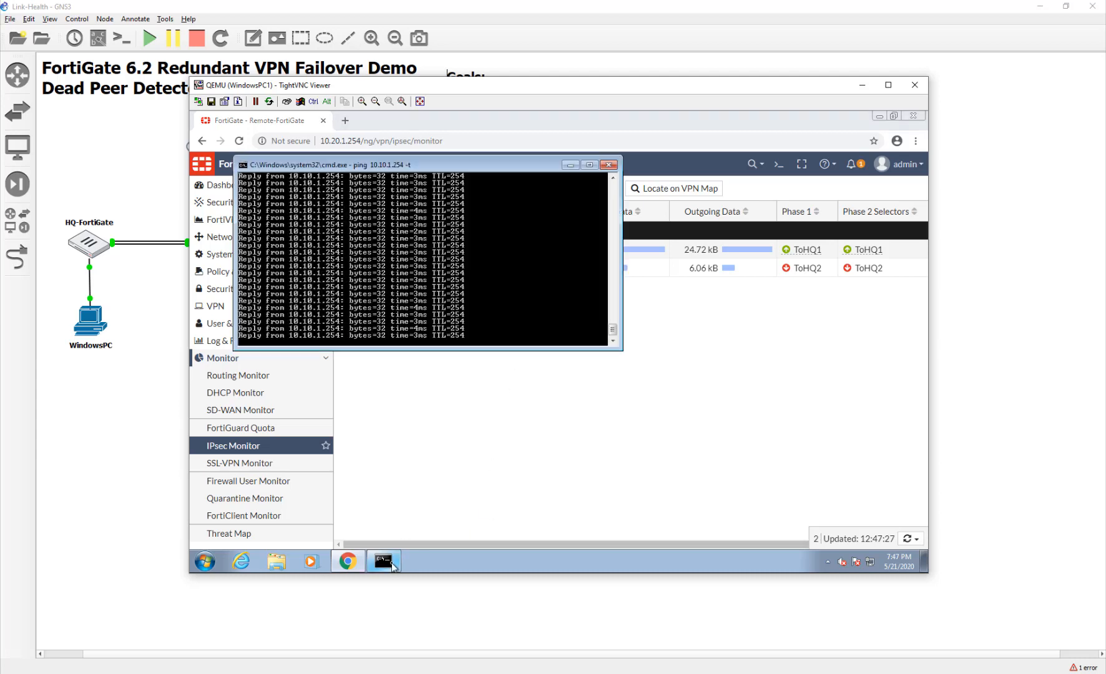
pyautogui.click(609, 164)
pyautogui.click(915, 85)
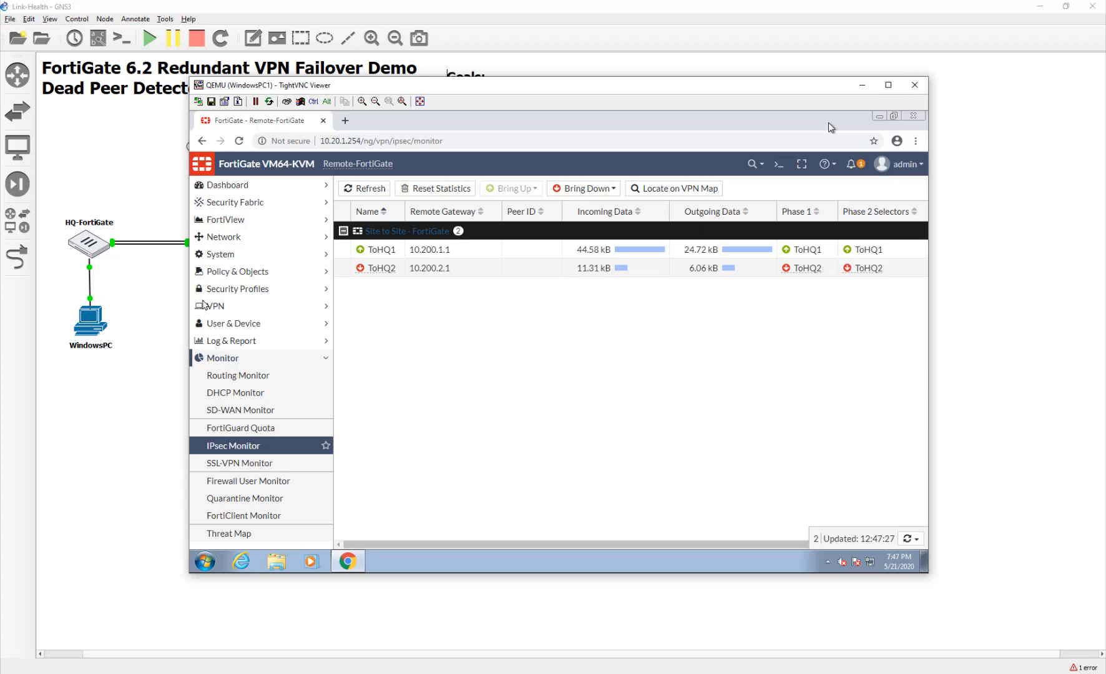
# Stop and close the running ping console on the HQ WindowsPC.
pyautogui.doubleClick(102, 334)
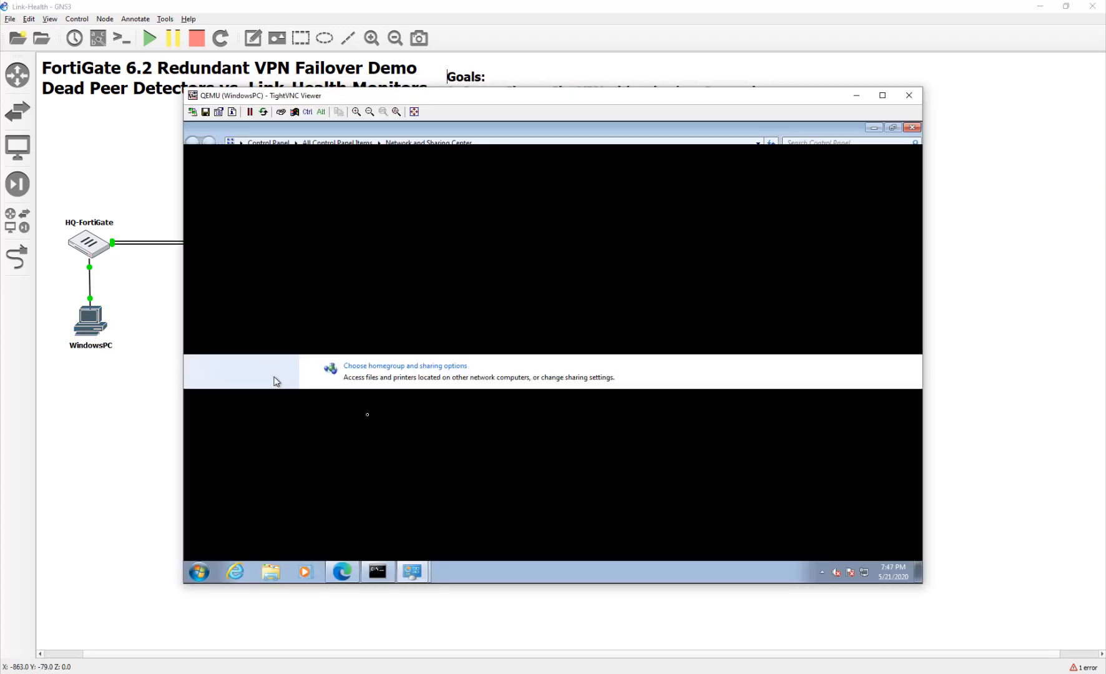
pyautogui.click(377, 573)
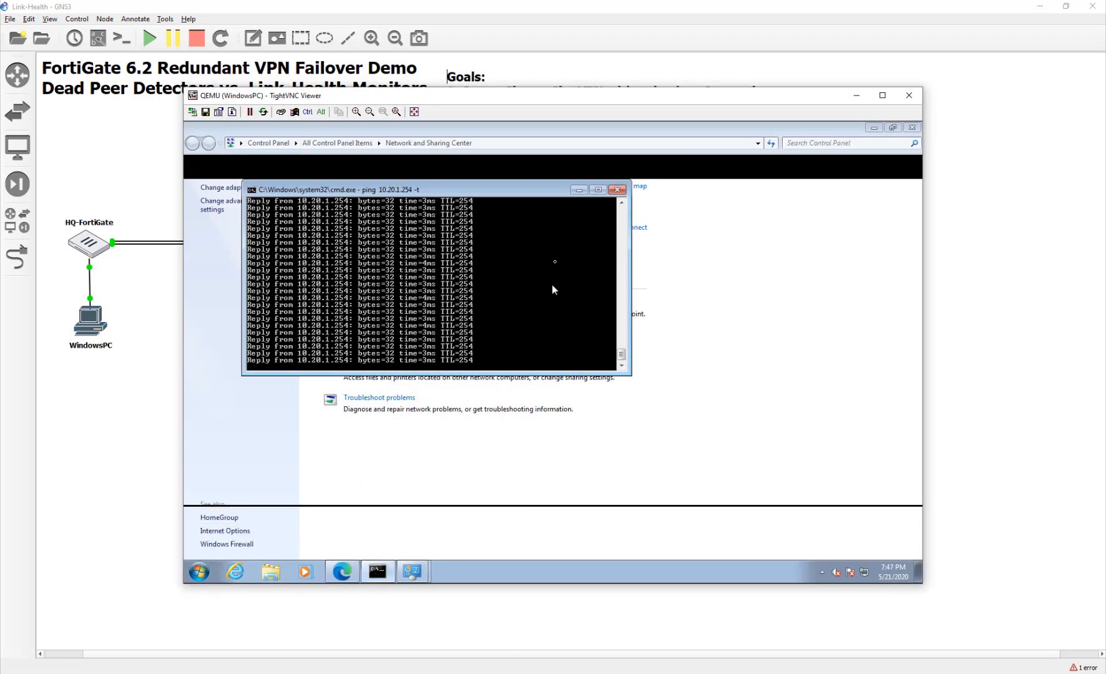
pyautogui.click(617, 190)
# Close all open Control Panel windows and shut the HQ PC's TightVNC viewer.
pyautogui.rightClick(376, 571)
pyautogui.click(390, 549)
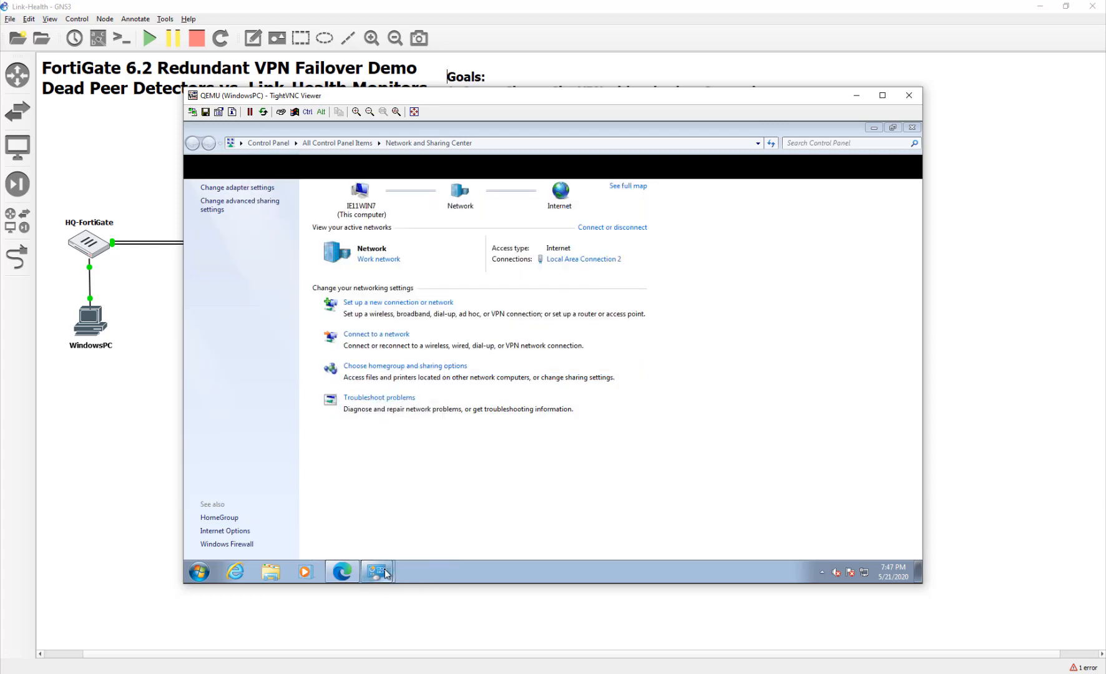
pyautogui.rightClick(384, 572)
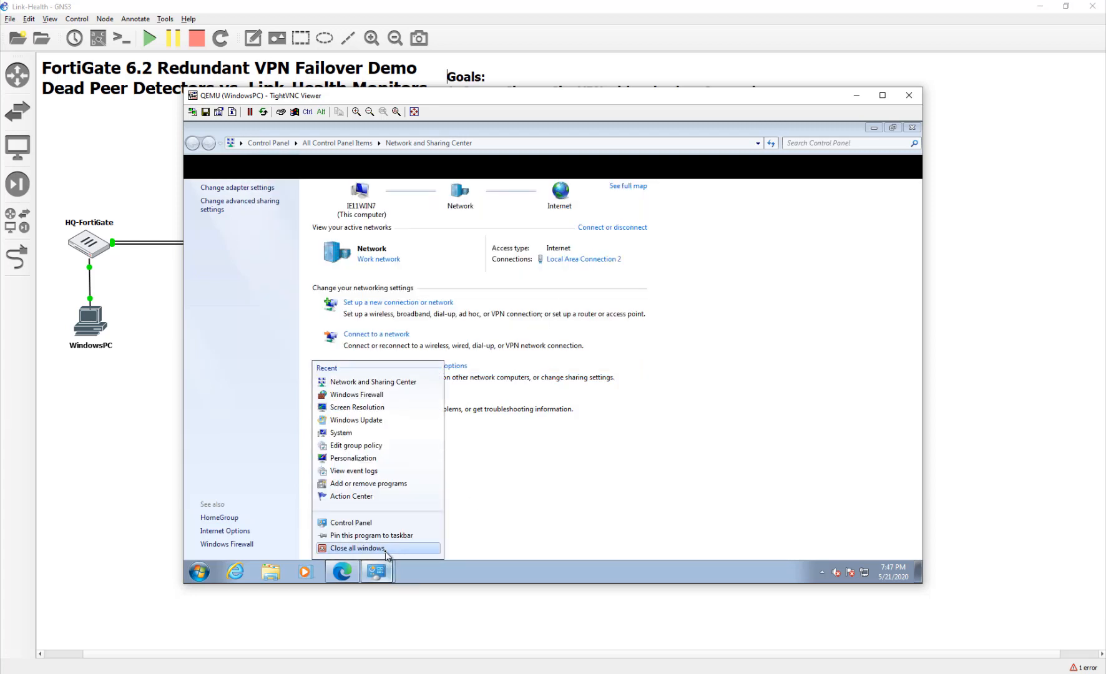
pyautogui.click(391, 550)
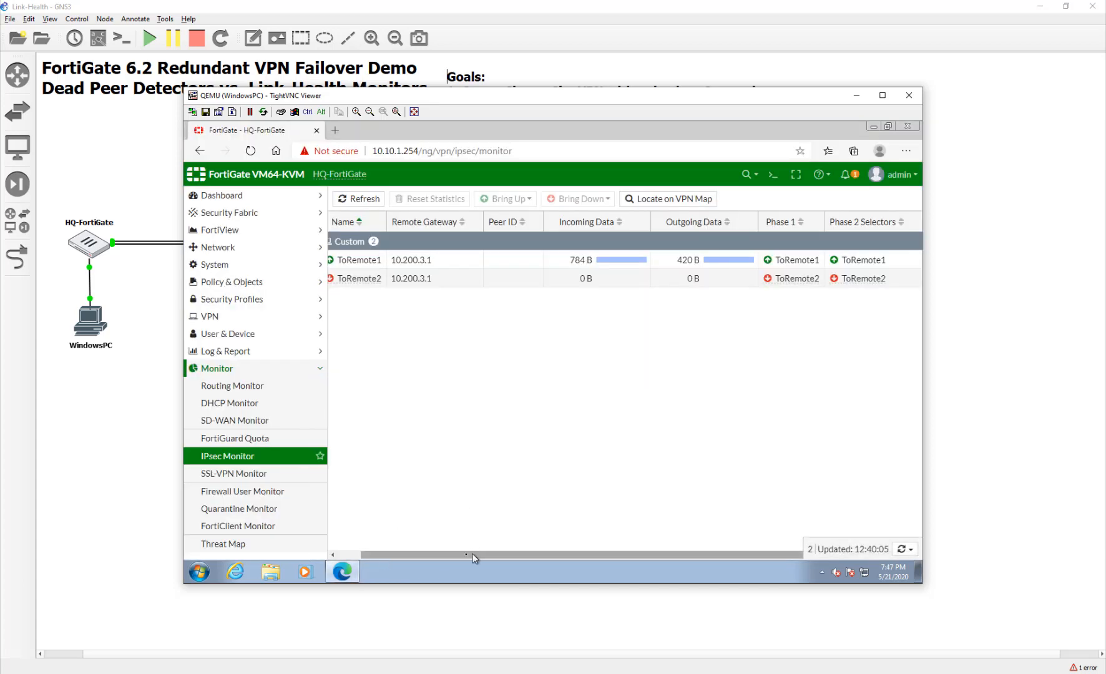
pyautogui.hscroll(-2, 474, 558)
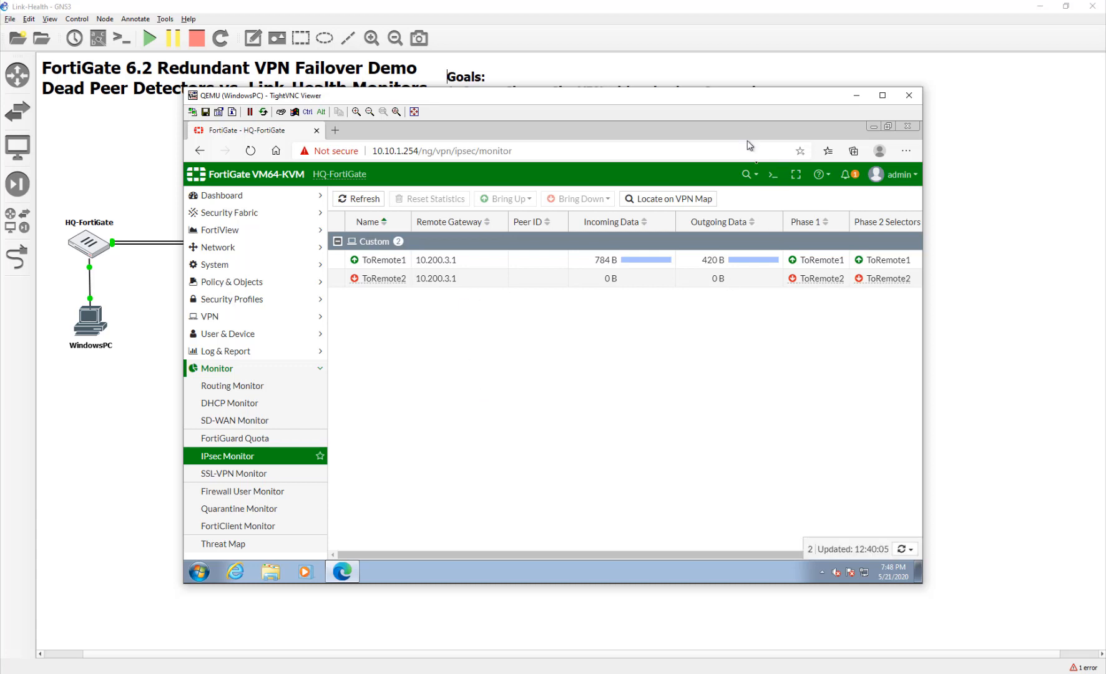
pyautogui.click(903, 104)
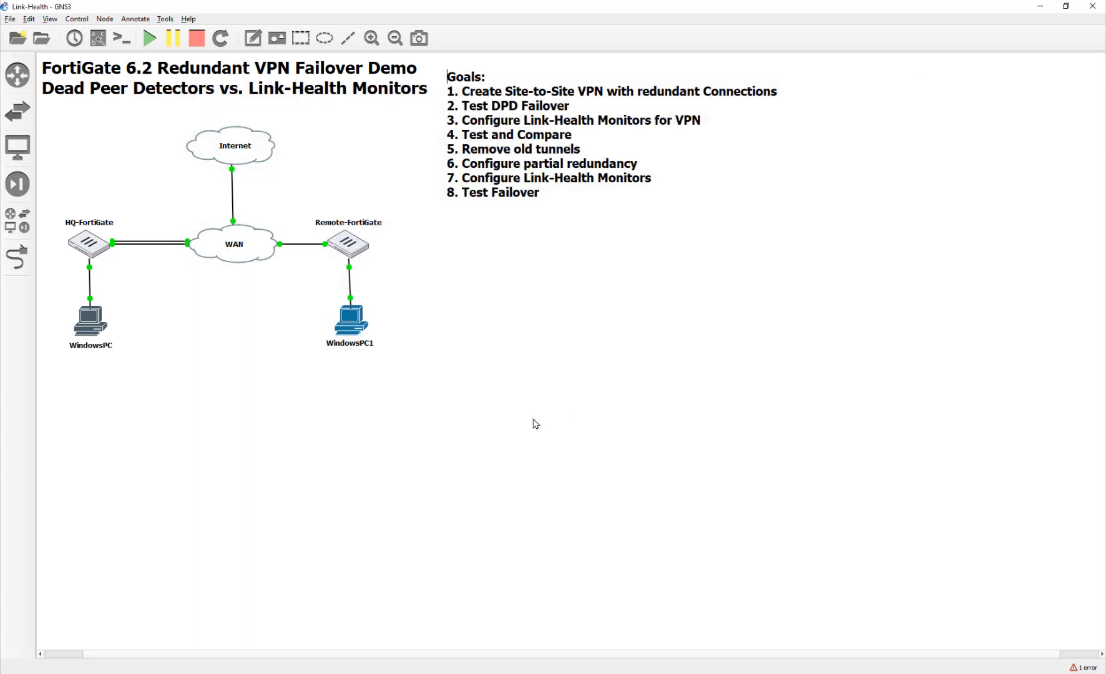
# Open the HQ-FortiGate console and log in as admin.
pyautogui.doubleClick(86, 251)
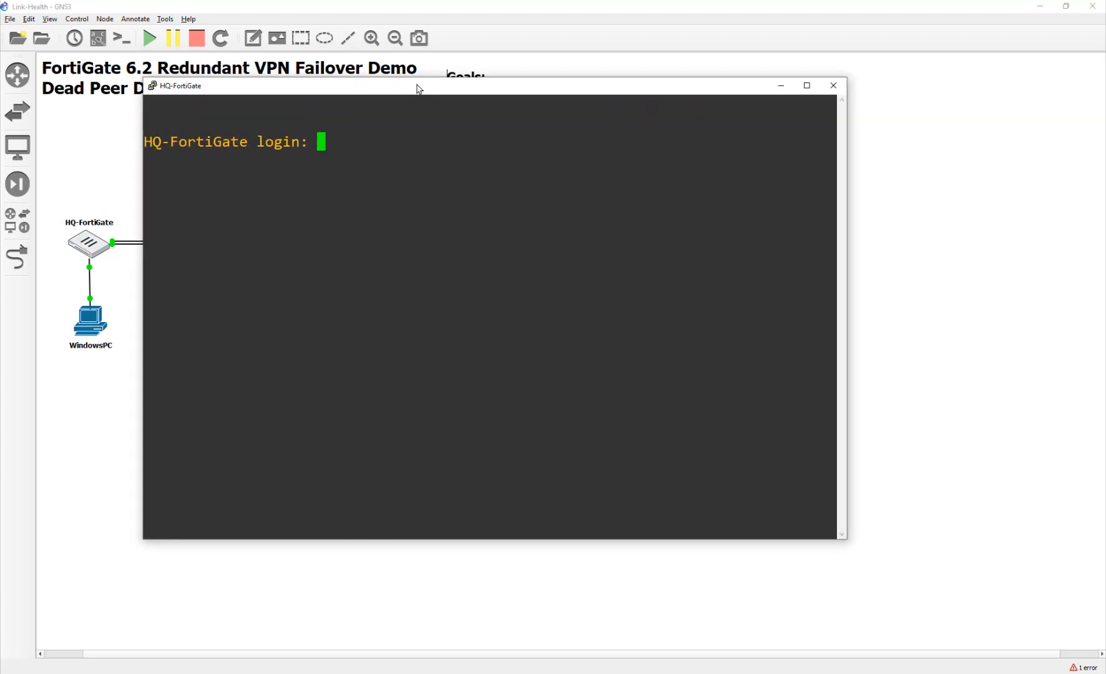
pyautogui.moveTo(417, 85); pyautogui.dragTo(416, 85)
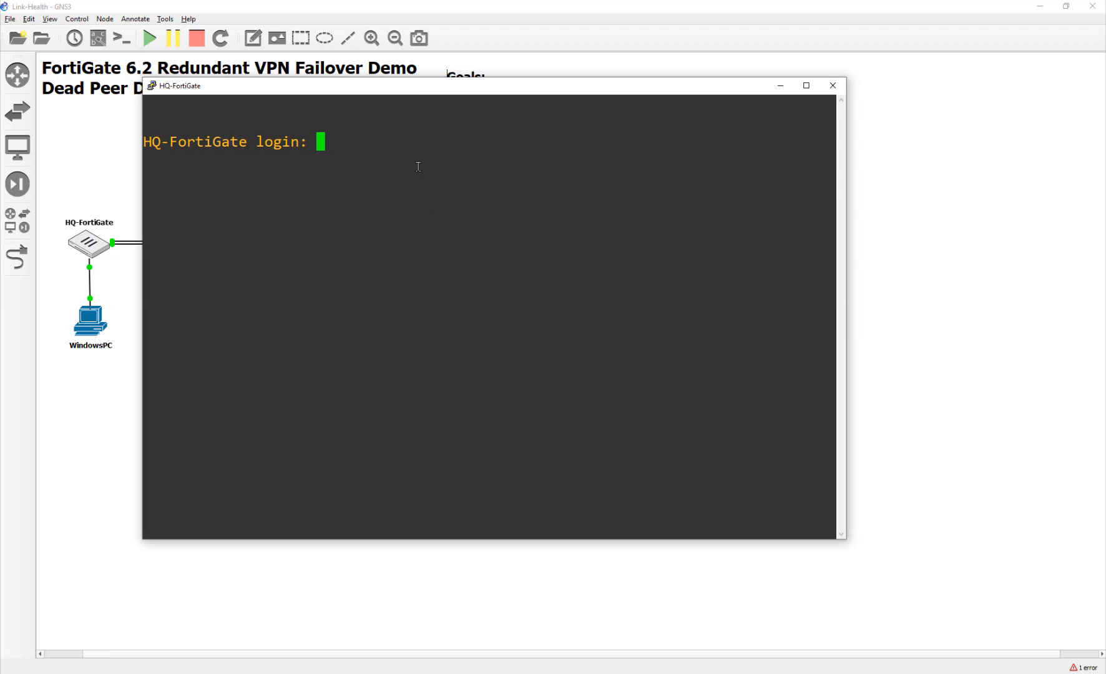
pyautogui.write('admin')
pyautogui.press('Return')
pyautogui.write('*****')
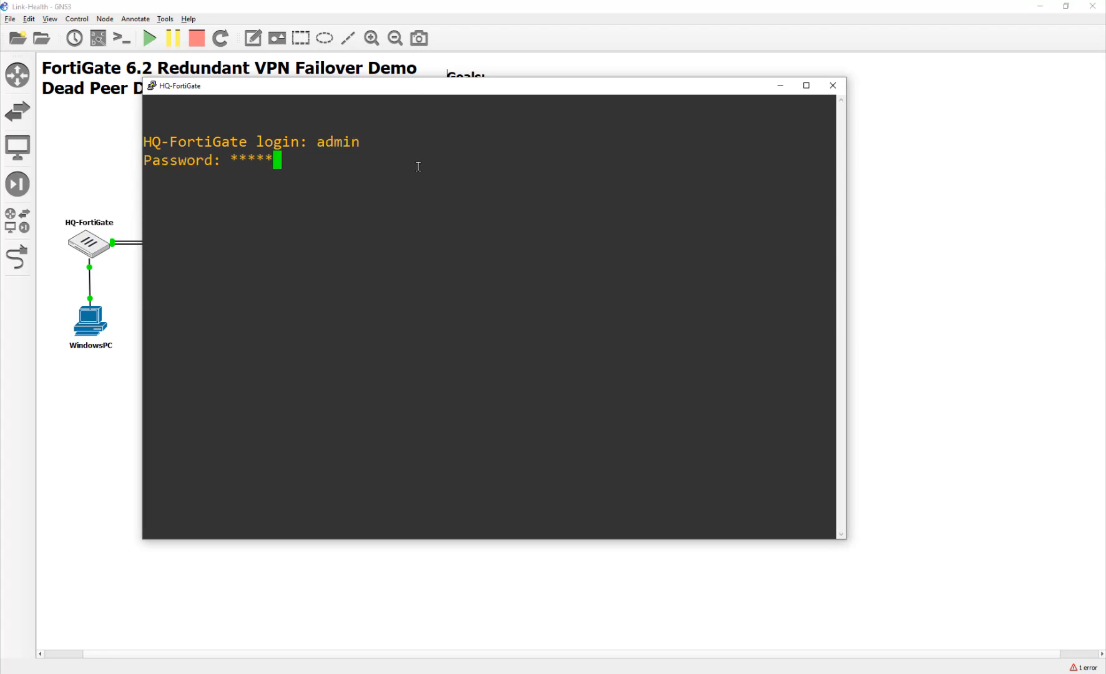
pyautogui.write('***')
pyautogui.press('Return')
# Create link-monitor entry vpn1 and set its source interface to ToRemote1.
pyautogui.write('config sys link-monitor')
pyautogui.press('Return')
pyautogui.write('edit vpn1')
pyautogui.press('Return')
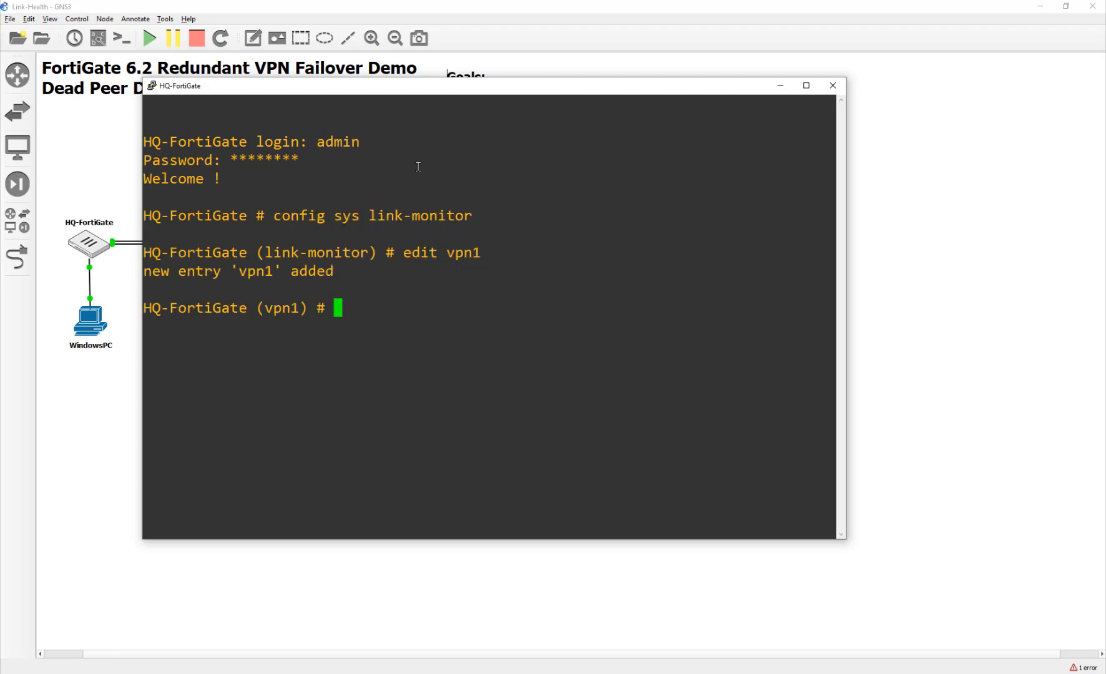
pyautogui.write('get')
pyautogui.press('Return')
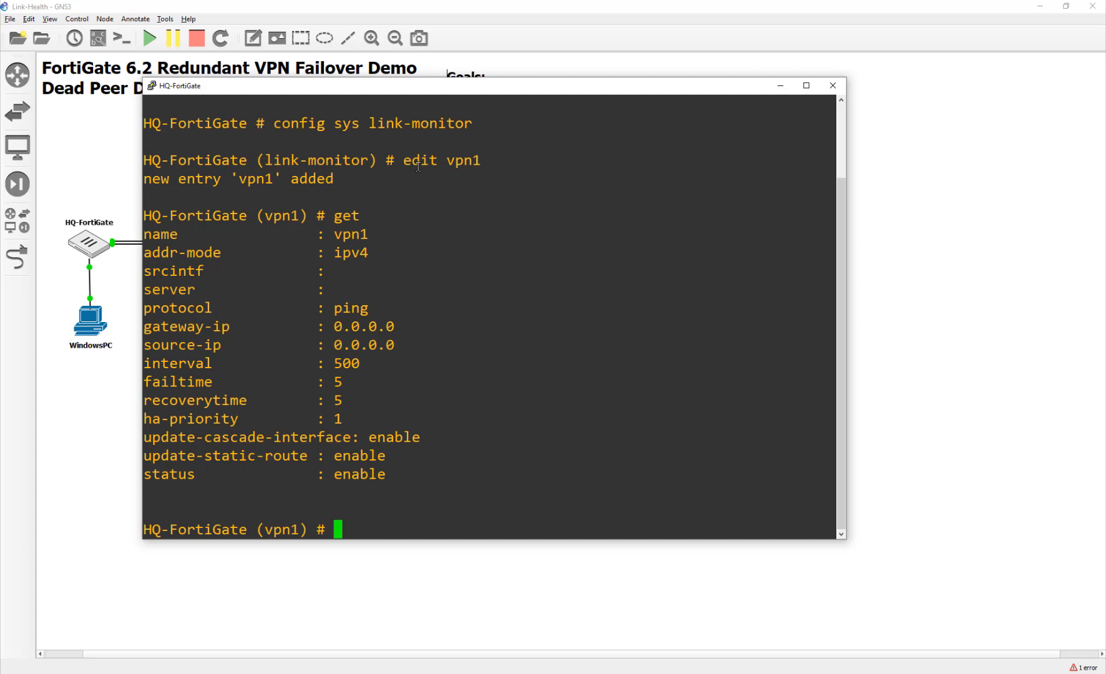
pyautogui.write('set srcintf ToRemote1')
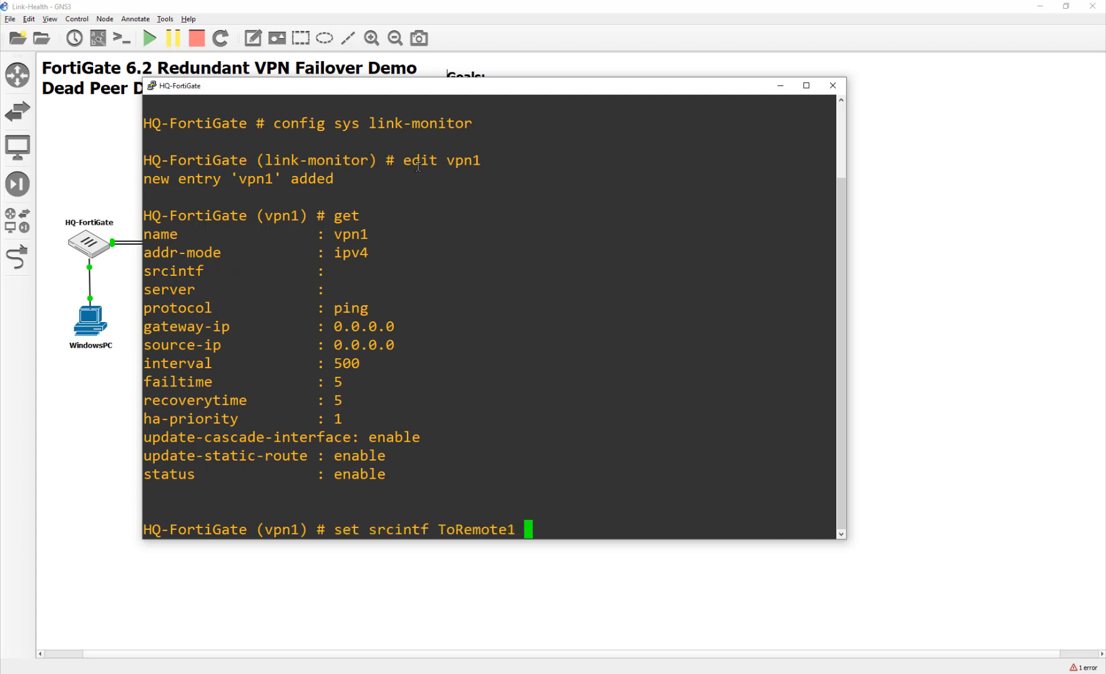
pyautogui.press('Return')
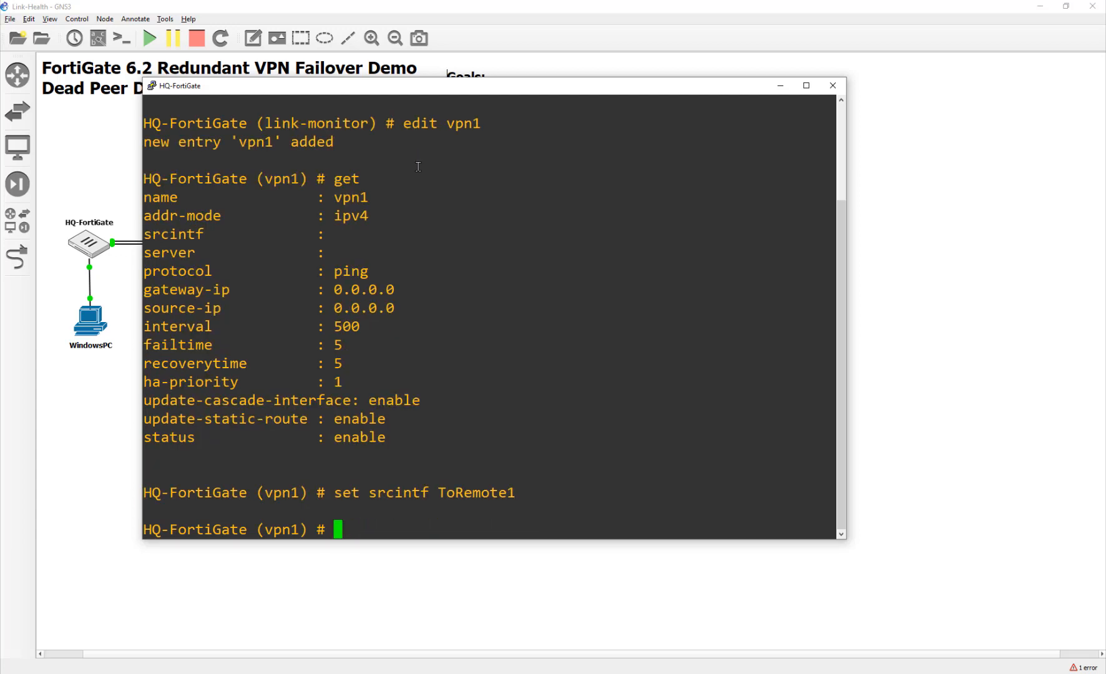
# Set vpn1's server to 10.20.1.254 and source-ip to 10.10.1.254, then save.
pyautogui.write('set')
pyautogui.press('Tab')
pyautogui.press('Tab')
pyautogui.press('Tab')
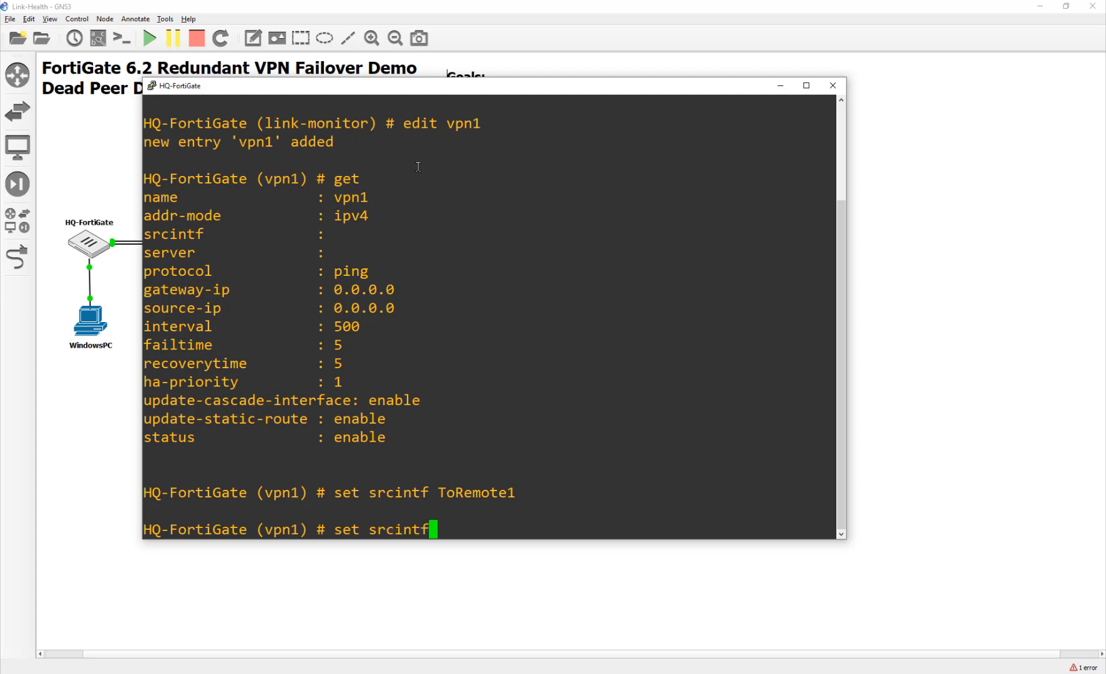
pyautogui.write('10.')
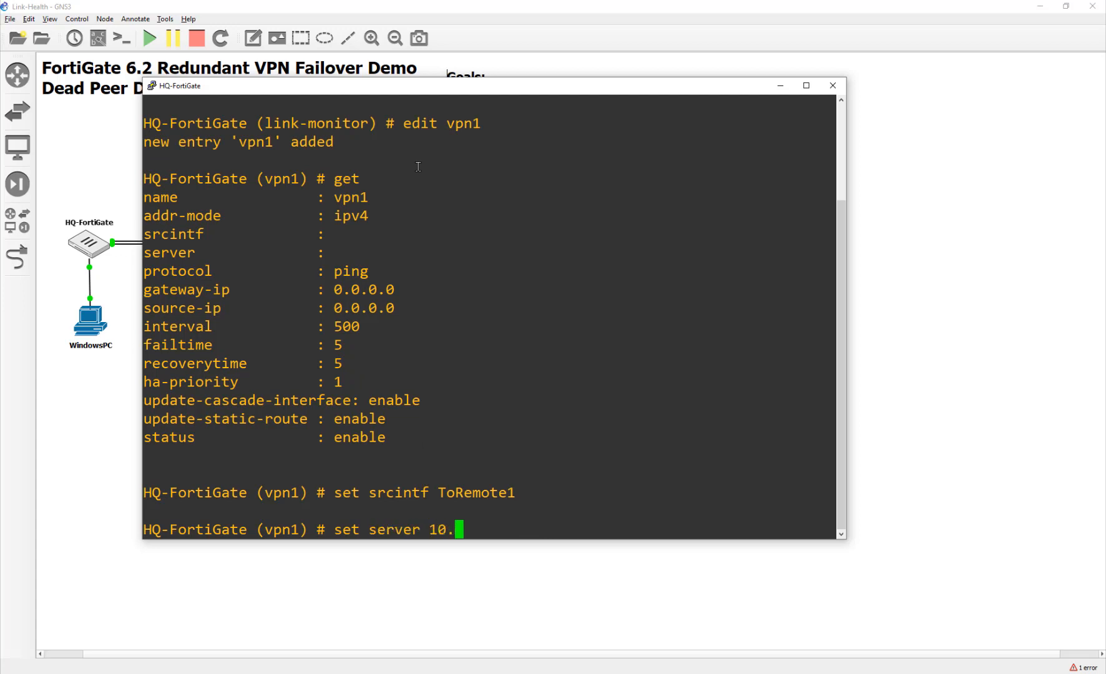
pyautogui.write('20.1.254')
pyautogui.press('Return')
pyautogui.write('set')
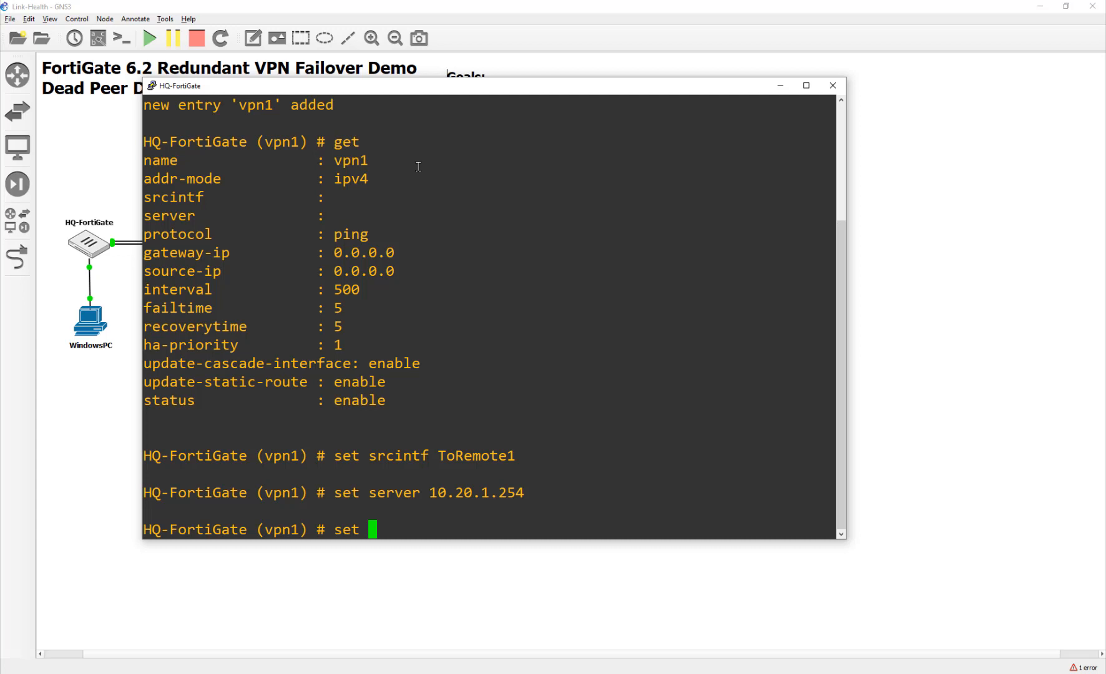
pyautogui.press('BackSpace')
pyautogui.press('BackSpace')
pyautogui.press('BackSpace')
pyautogui.press('BackSpace')
pyautogui.write('set s')
pyautogui.press('Tab')
pyautogui.press('Tab')
pyautogui.press('Tab')
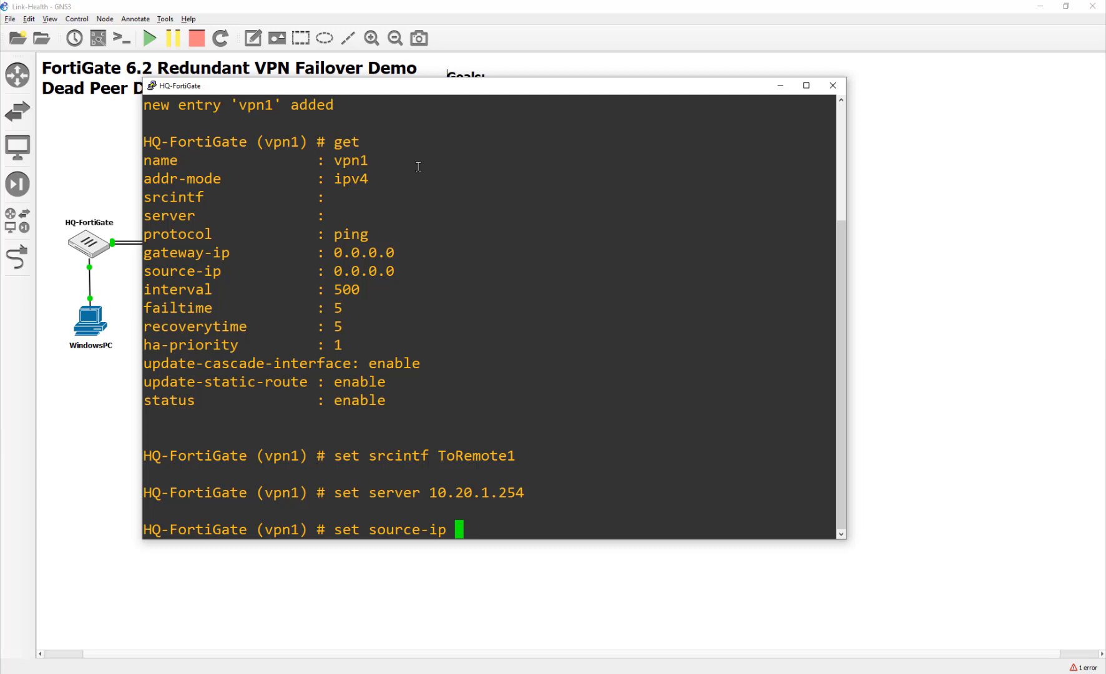
pyautogui.write('10.10.1.254')
pyautogui.press('Return')
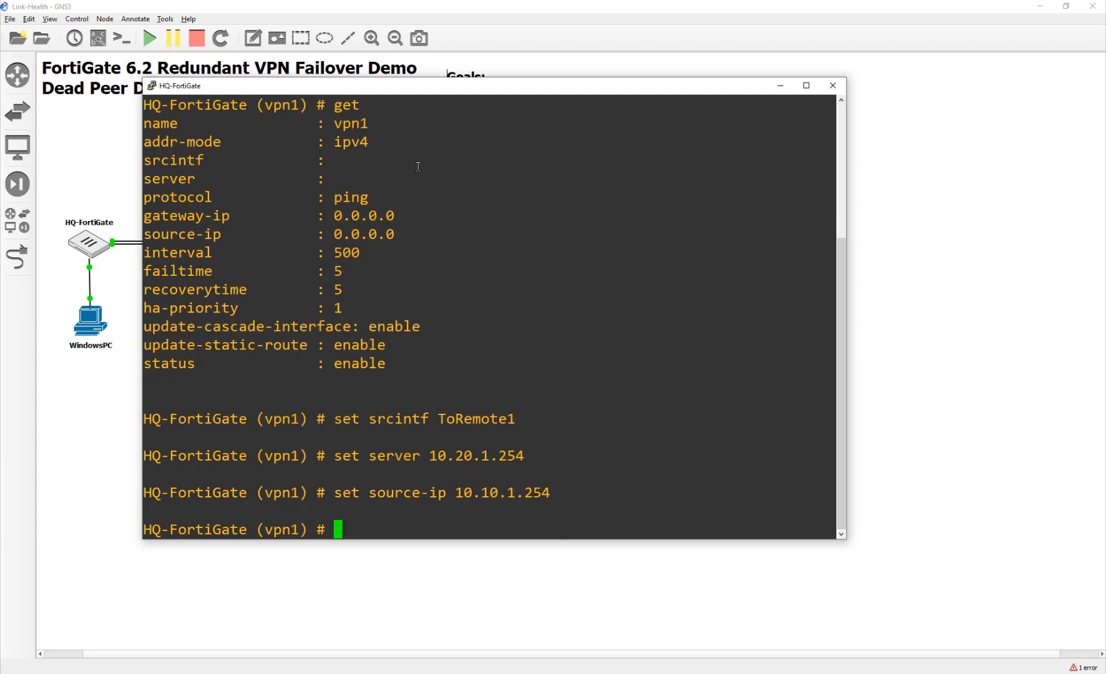
pyautogui.write('end')
pyautogui.press('Return')
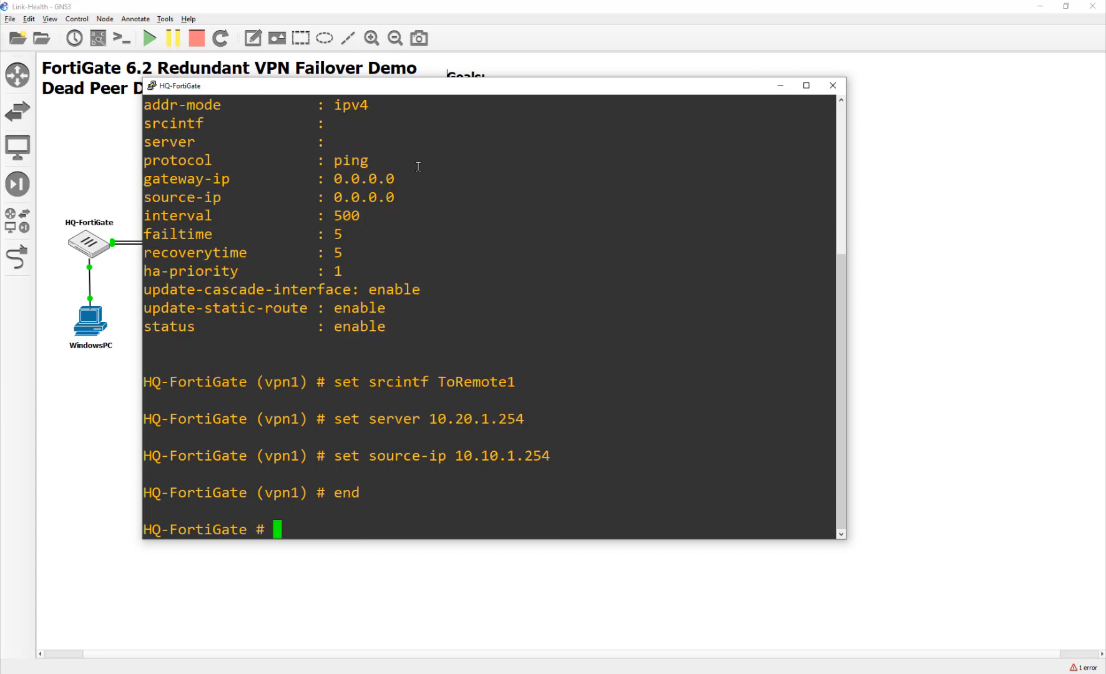
pyautogui.click(111, 409)
# Add Jitter, Latency and Packet Loss columns to HQ's SD-WAN Monitor table.
pyautogui.doubleClick(88, 336)
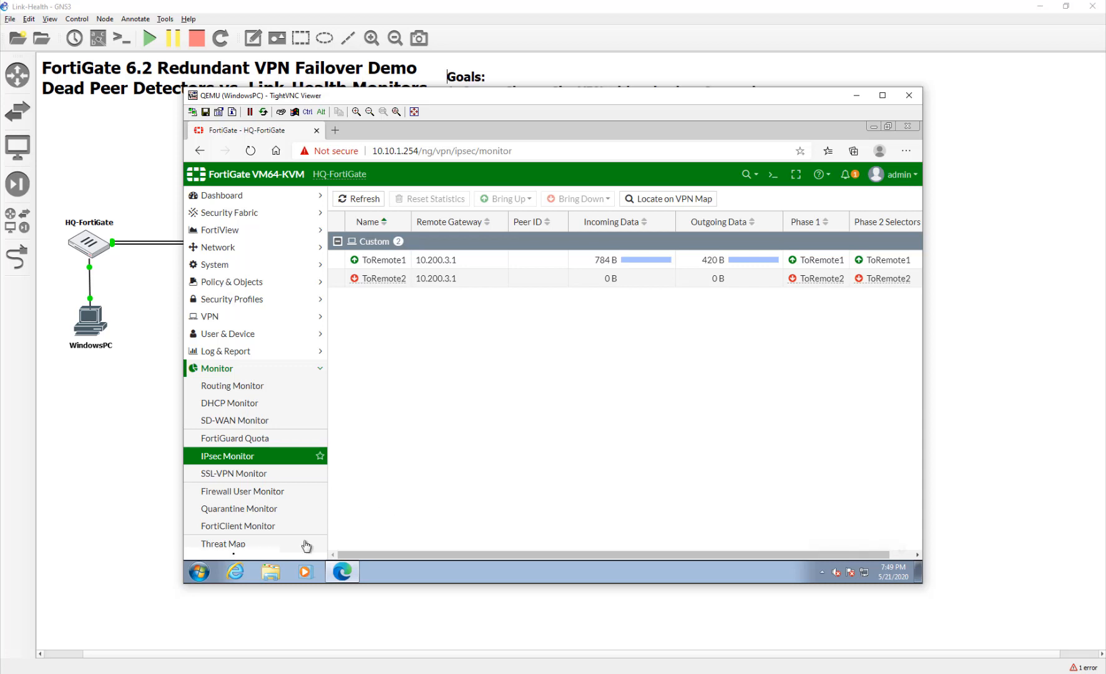
pyautogui.click(235, 419)
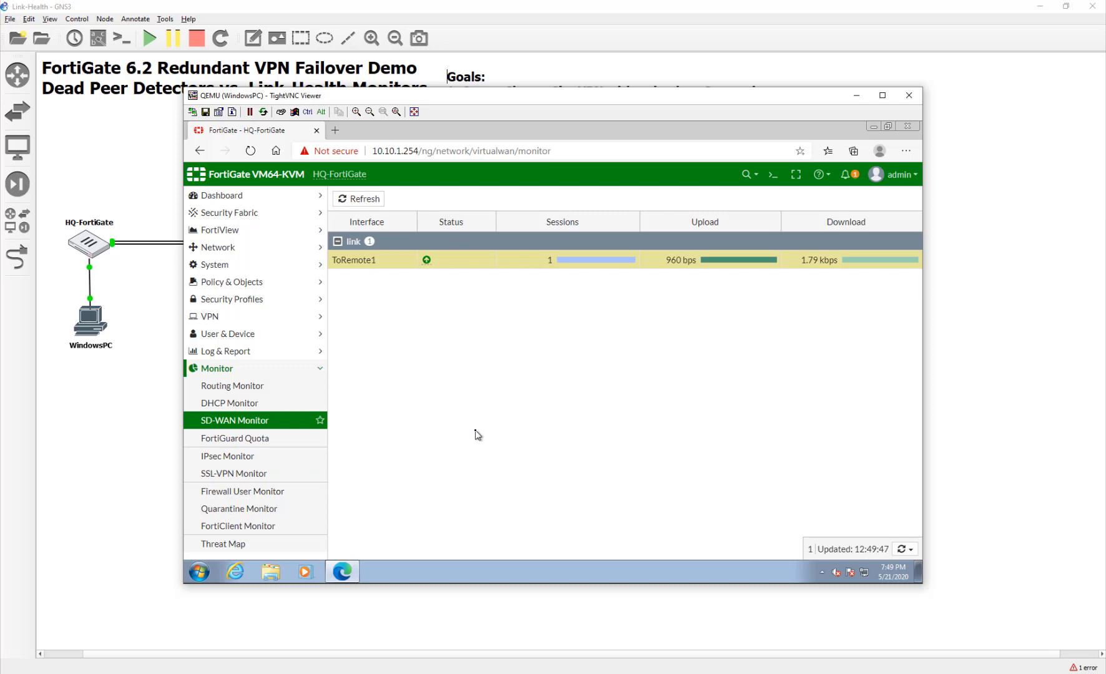
pyautogui.rightClick(735, 226)
pyautogui.click(806, 373)
pyautogui.click(806, 389)
pyautogui.click(809, 404)
pyautogui.click(783, 426)
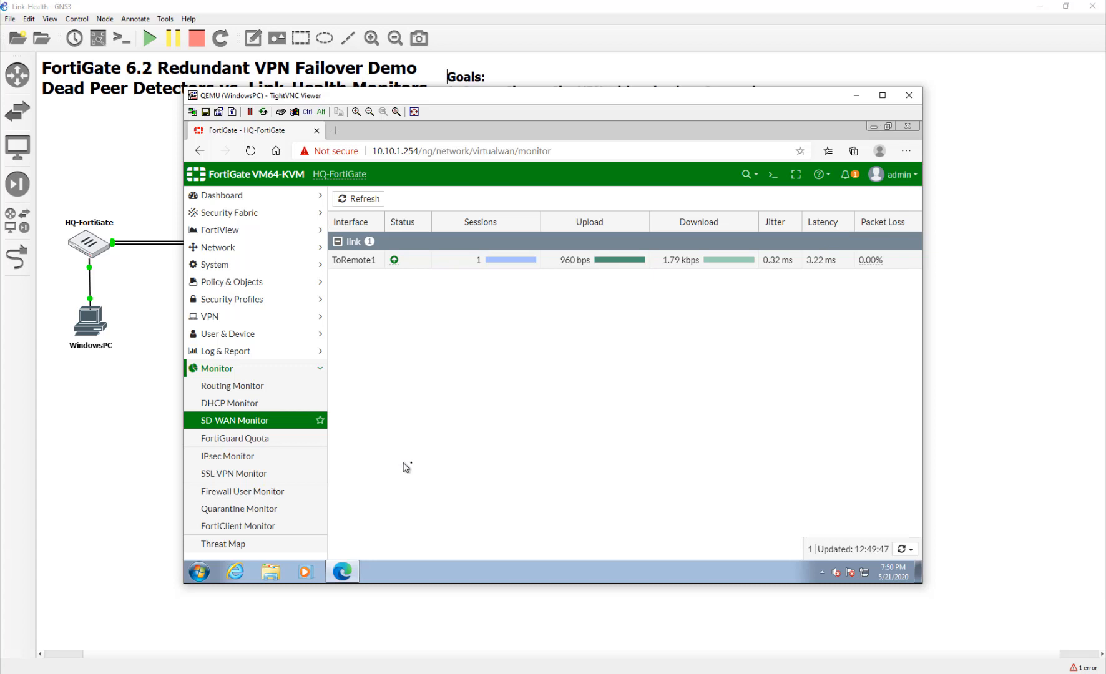
# Close the HQ PC viewer and open the remote WindowsPC1 desktop.
pyautogui.click(964, 364)
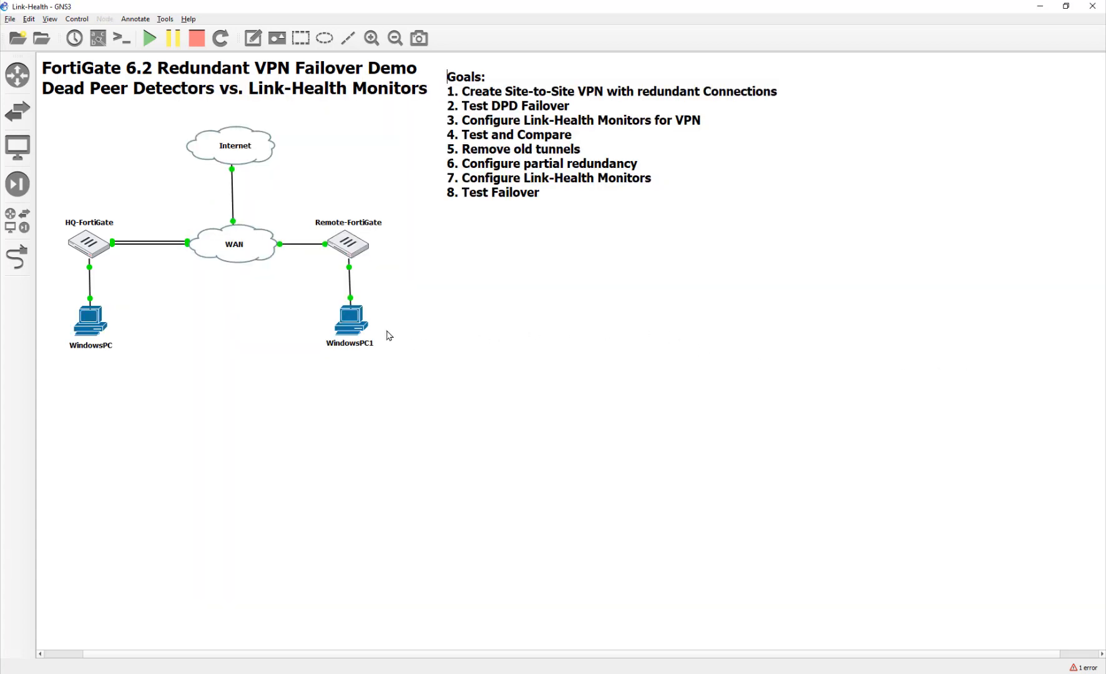
pyautogui.doubleClick(354, 329)
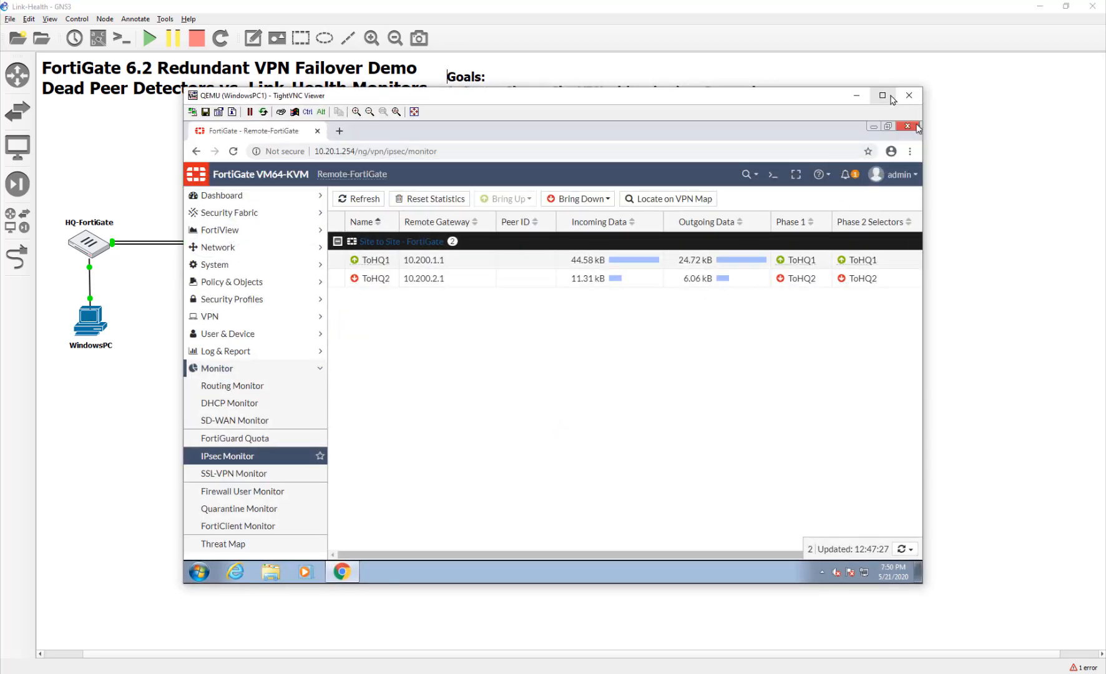
pyautogui.click(864, 95)
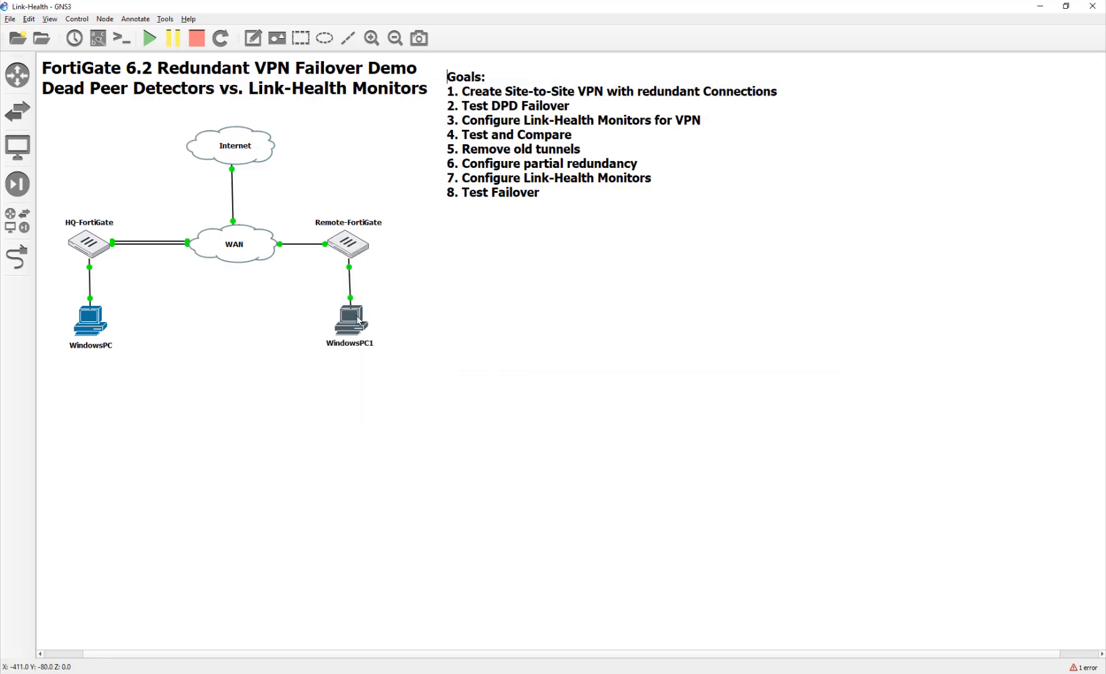
# Open the Remote-FortiGate console and log in as admin after one failed attempt.
pyautogui.doubleClick(343, 256)
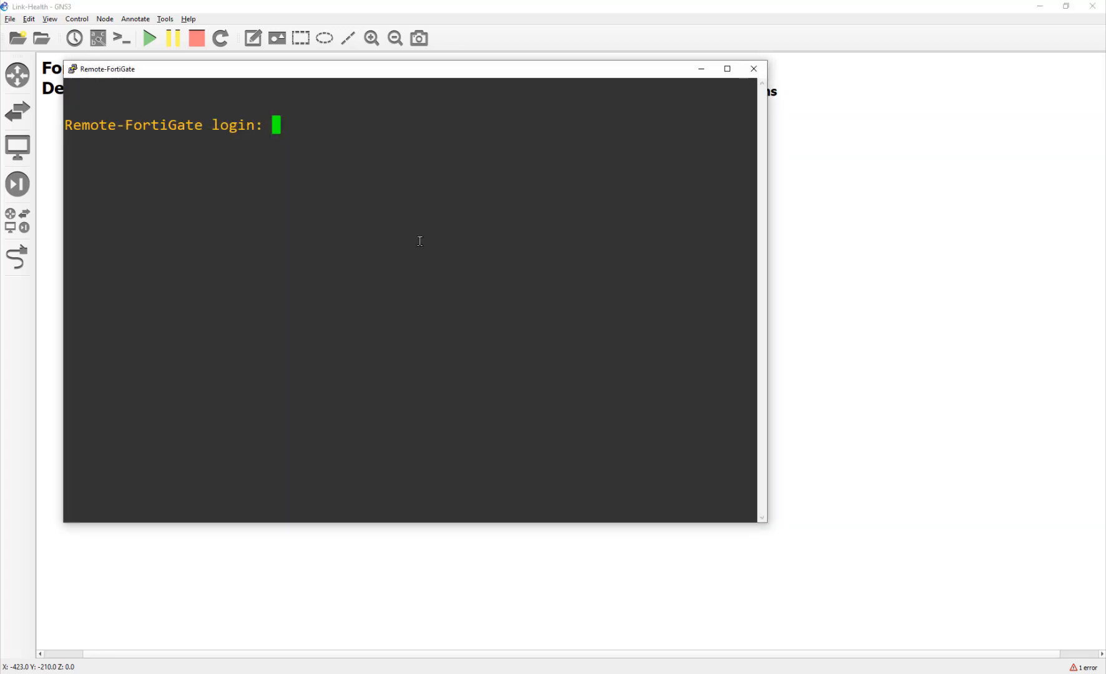
pyautogui.write('admin')
pyautogui.press('Return')
pyautogui.write('********')
pyautogui.press('Return')
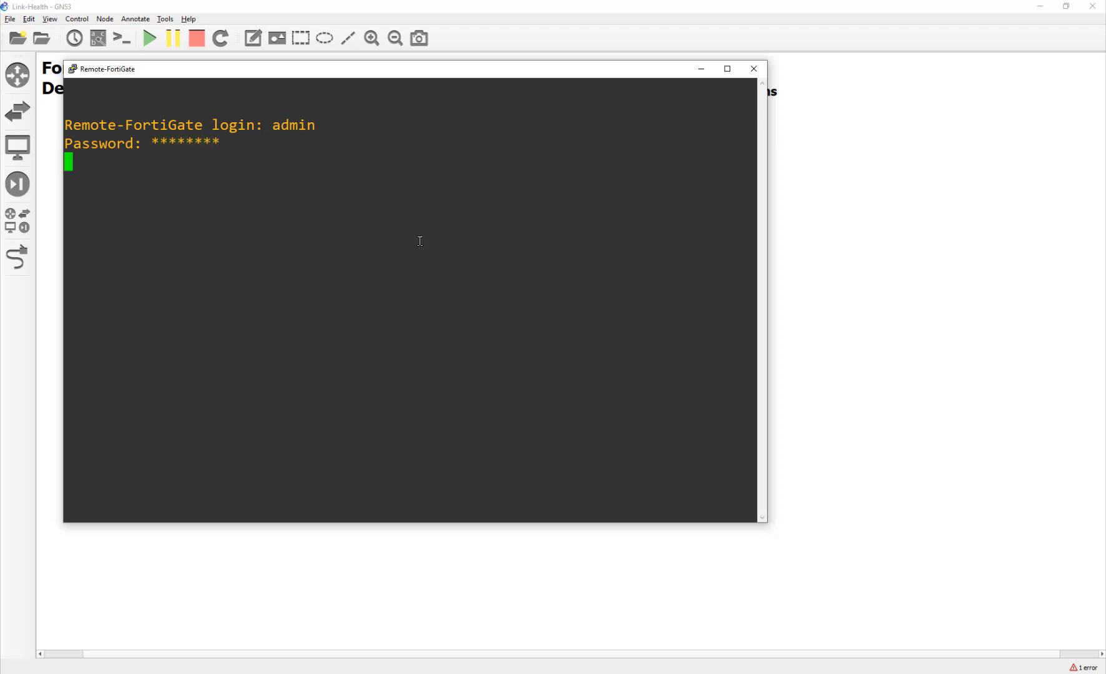
pyautogui.write('admin')
pyautogui.press('Return')
pyautogui.write('********')
pyautogui.press('Return')
# Enter the link-monitor configuration and create the vpn1 entry.
pyautogui.write('configf sy')
pyautogui.press('BackSpace')
pyautogui.press('BackSpace')
pyautogui.press('BackSpace')
pyautogui.press('BackSpace')
pyautogui.write('sys int')
pyautogui.press('Return')
pyautogui.write('end')
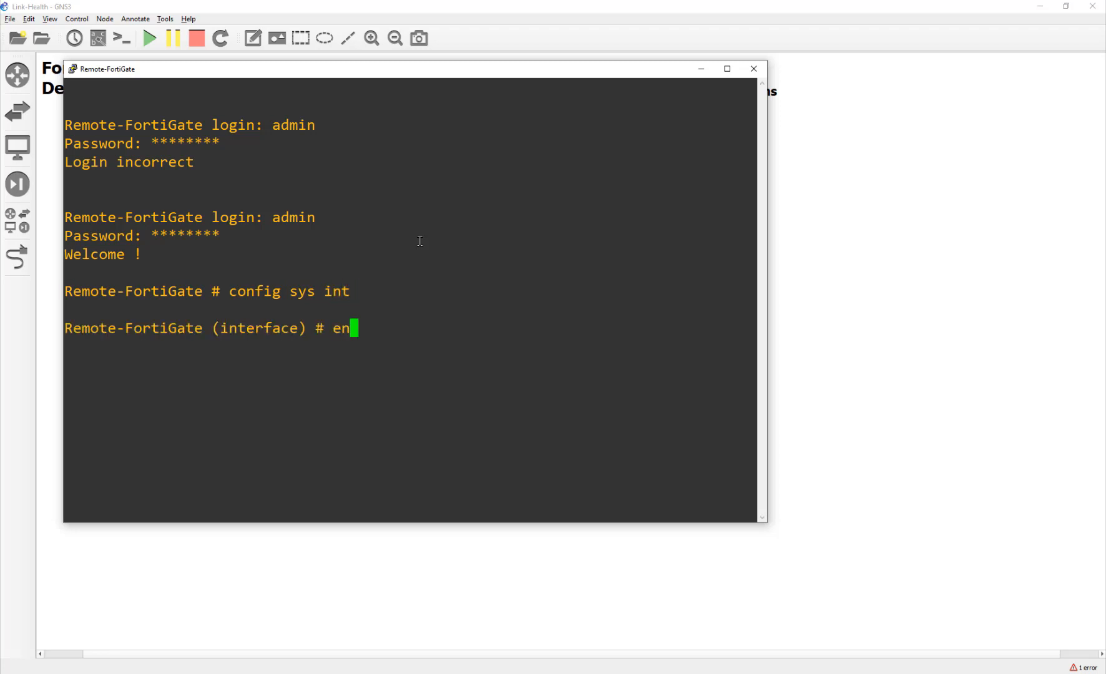
pyautogui.press('Return')
pyautogui.write('config sys li')
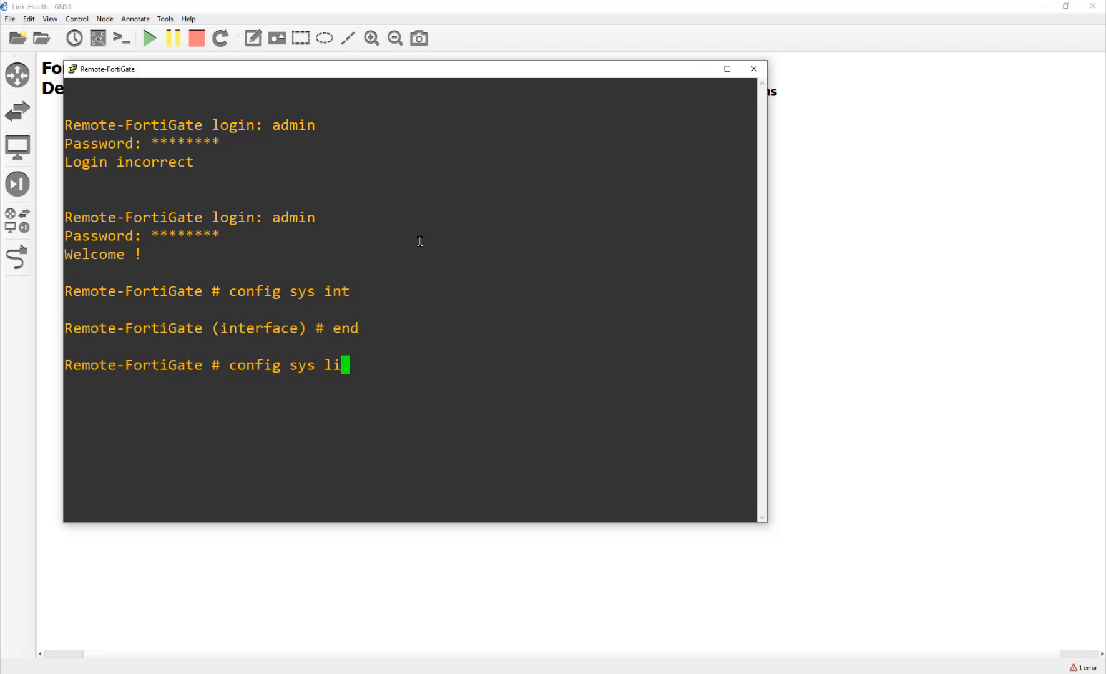
pyautogui.press('Tab')
pyautogui.press('Return')
pyautogui.write('edit  s')
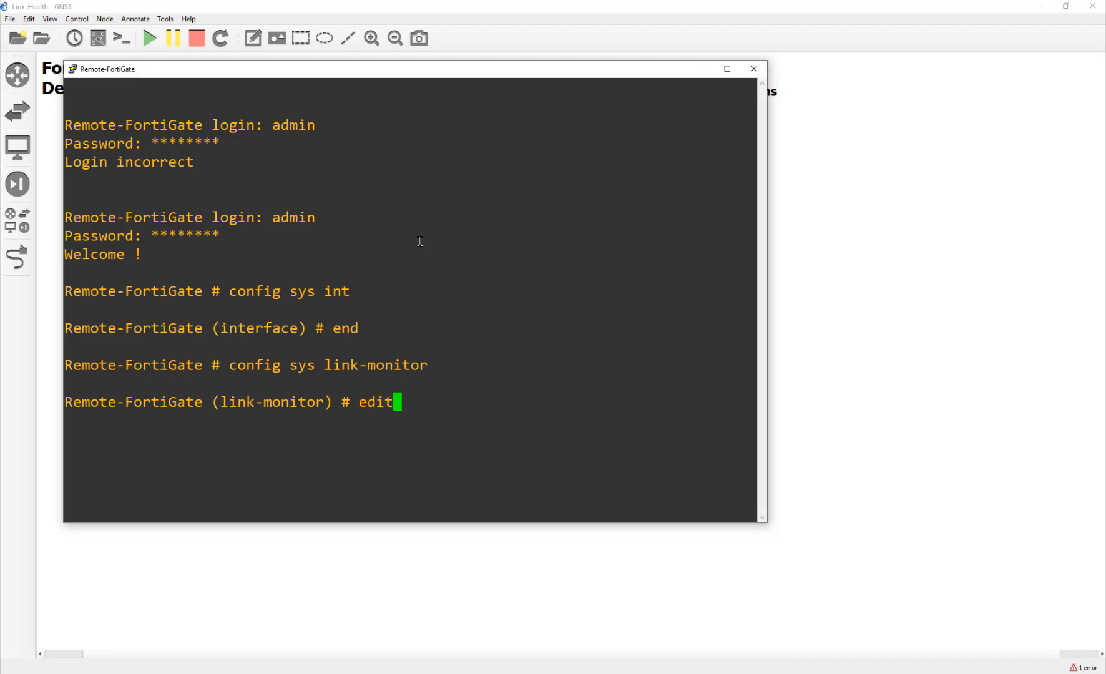
pyautogui.press('BackSpace')
pyautogui.press('BackSpace')
pyautogui.write('vpn1')
pyautogui.press('Return')
# Set vpn1's source interface to ToHQ1 and monitored server to 10.10.1.254.
pyautogui.write('set sr')
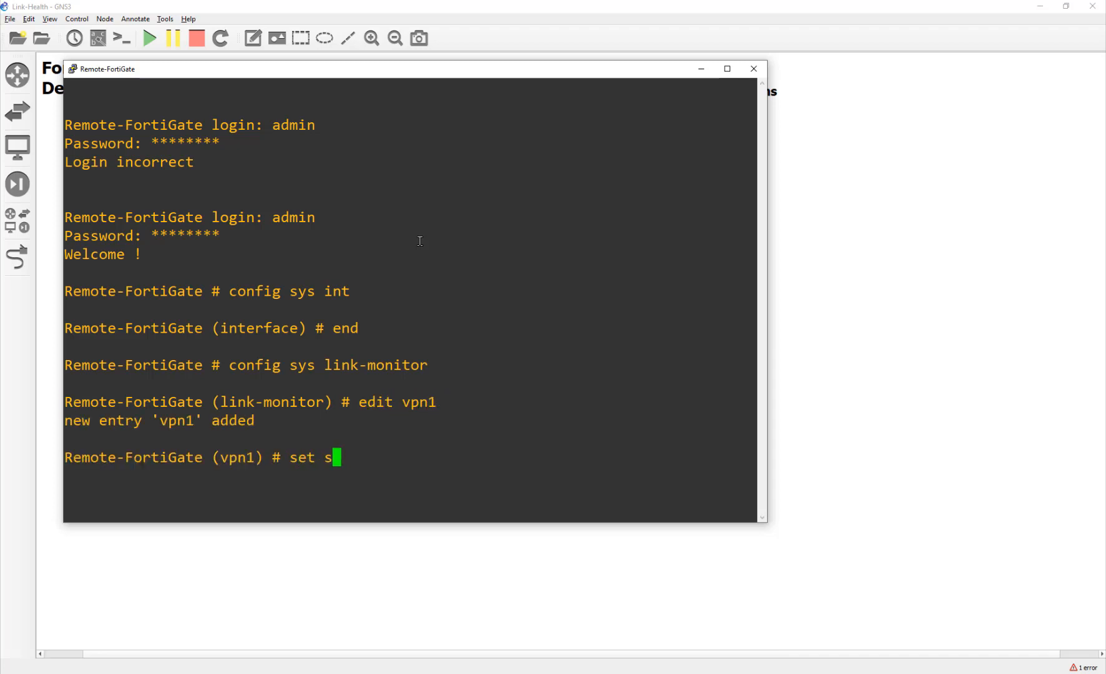
pyautogui.press('Tab')
pyautogui.press('Tab')
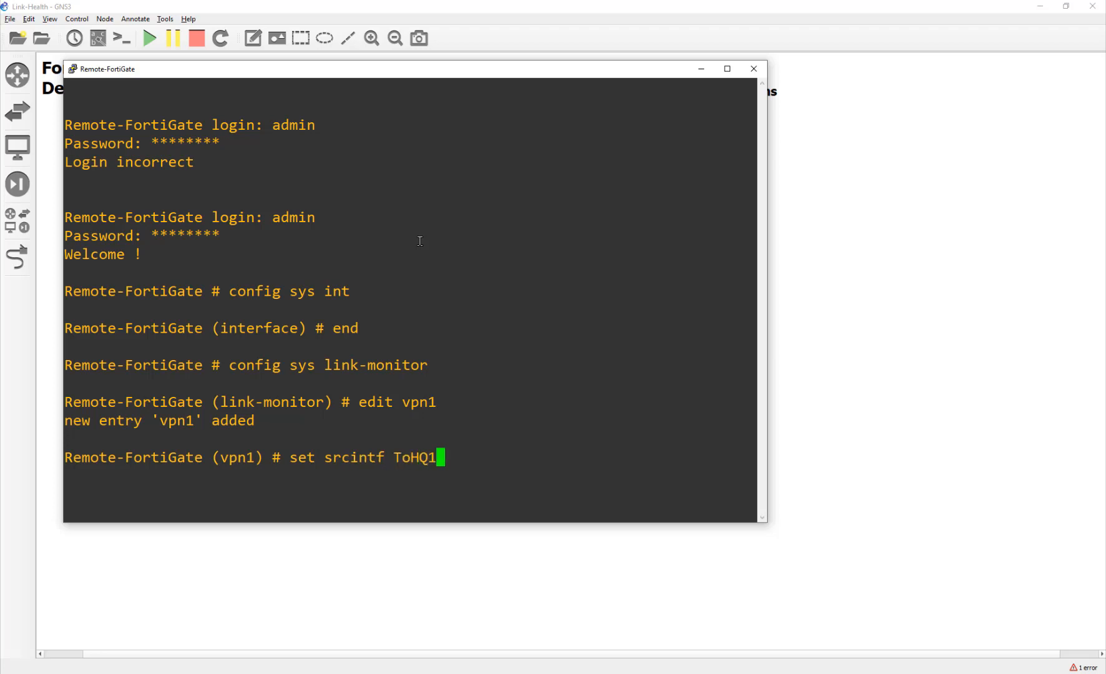
pyautogui.press('Return')
pyautogui.write('set add')
pyautogui.press('Tab')
pyautogui.press('Tab')
pyautogui.press('Tab')
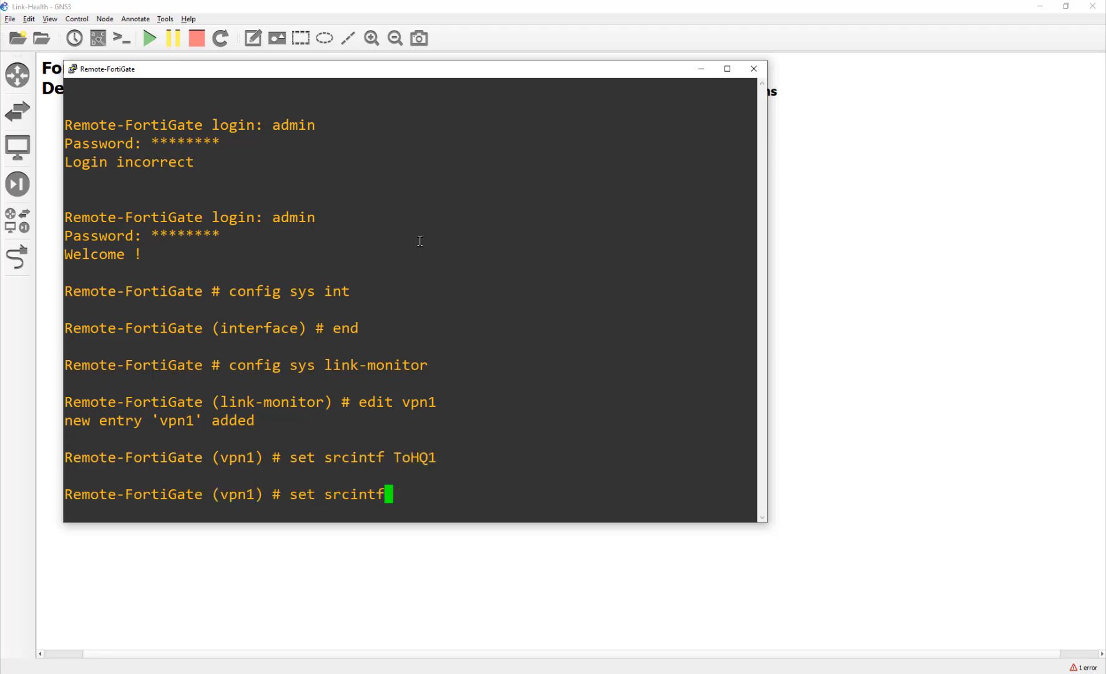
pyautogui.write('10.')
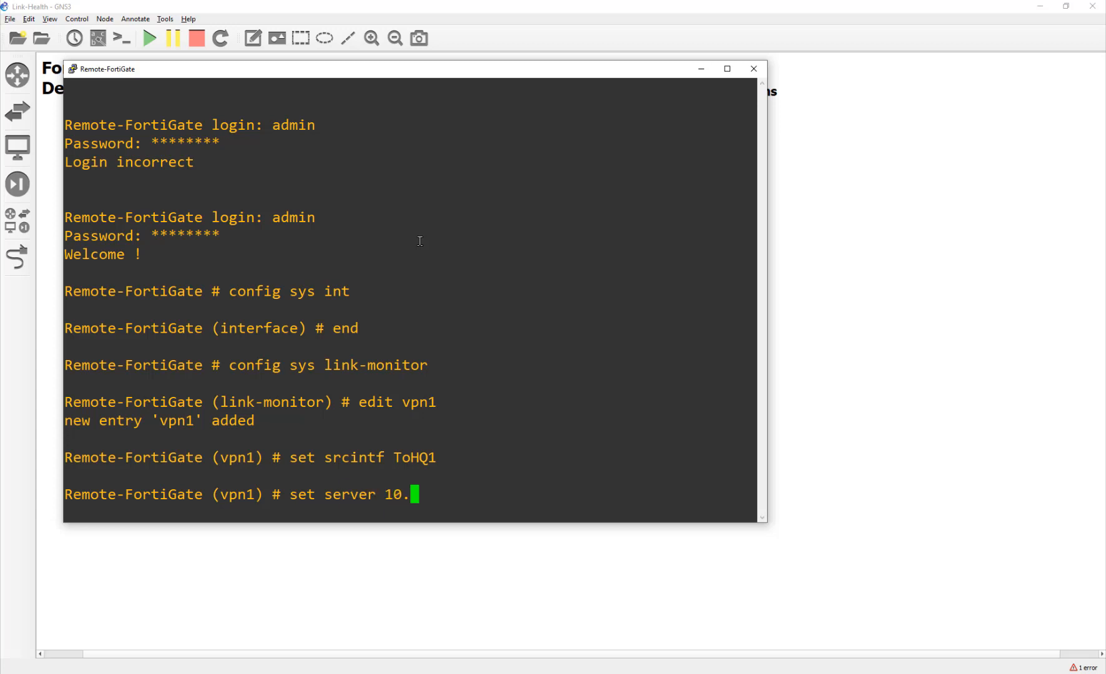
pyautogui.write('10.1.254')
pyautogui.moveTo(418, 72); pyautogui.dragTo(680, 103)
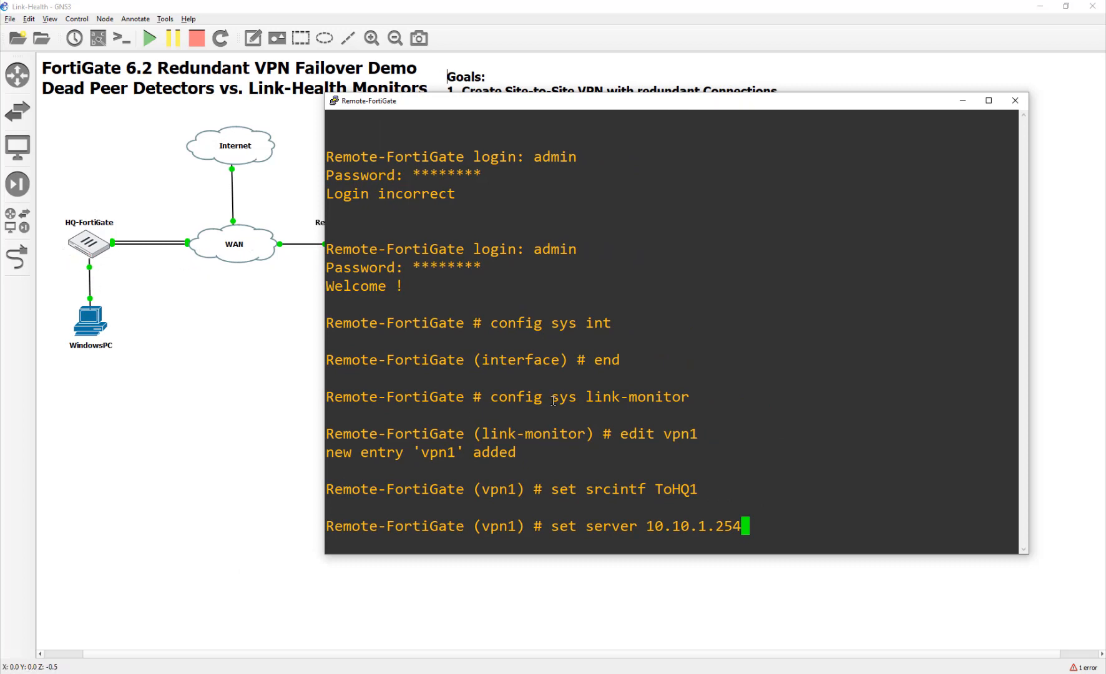
pyautogui.press('Return')
# Set vpn1's source-ip to 10.20.1.254, save, and close the console.
pyautogui.write('set s')
pyautogui.press('Tab')
pyautogui.press('Tab')
pyautogui.press('Tab')
pyautogui.write('10.20.1.254')
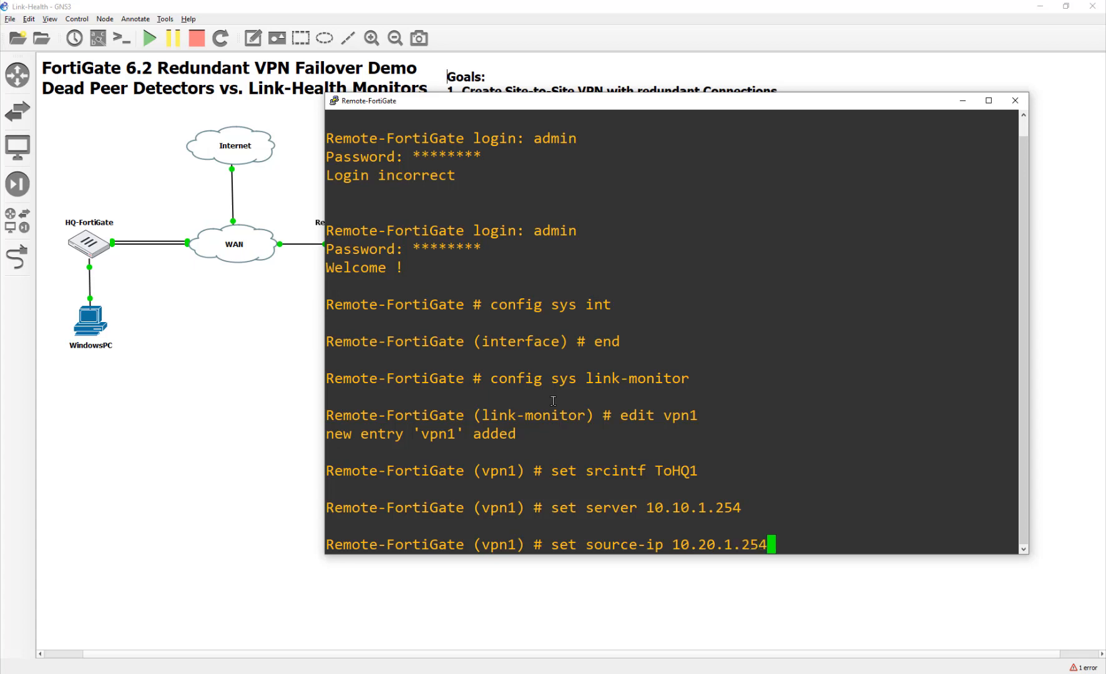
pyautogui.press('Return')
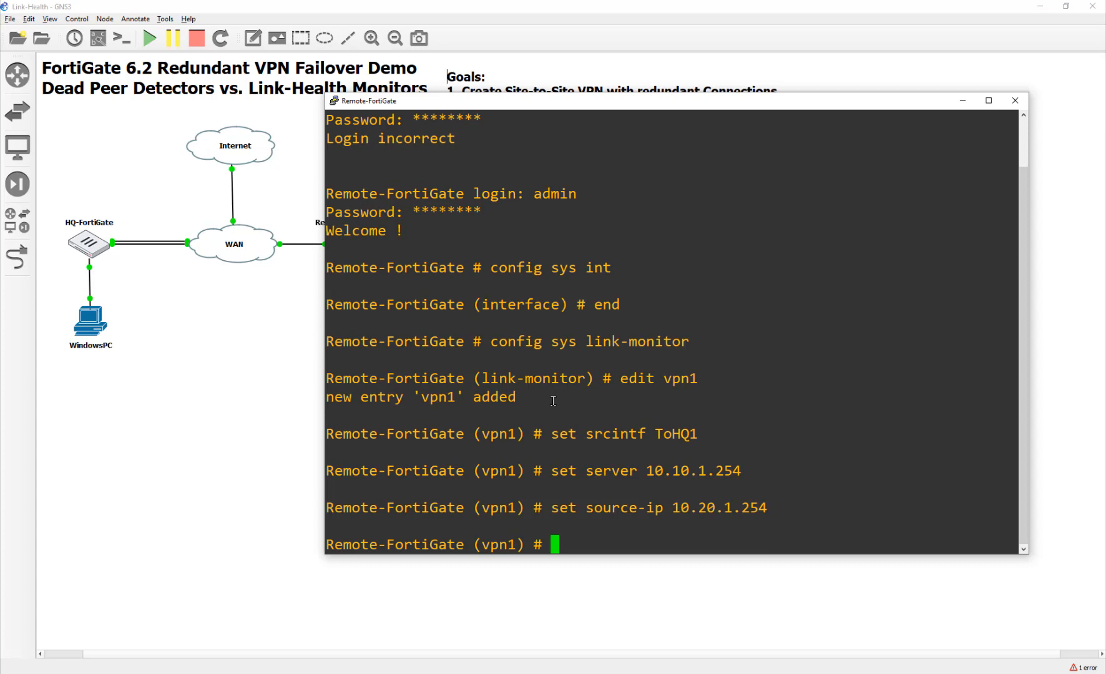
pyautogui.write('end')
pyautogui.press('Return')
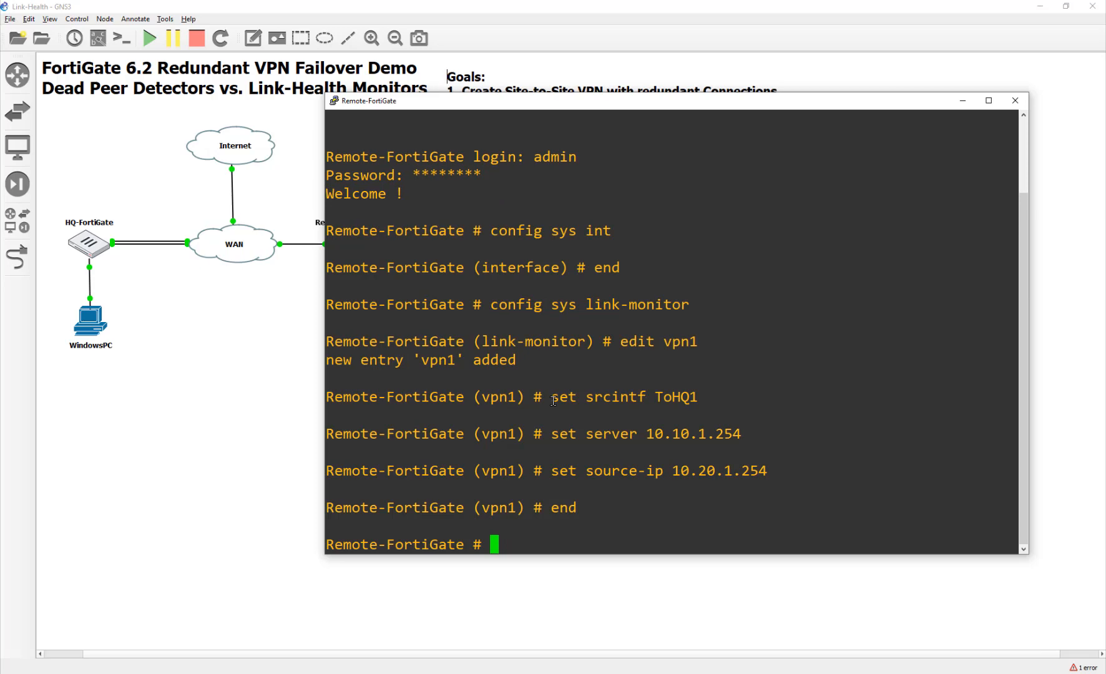
pyautogui.click(1015, 101)
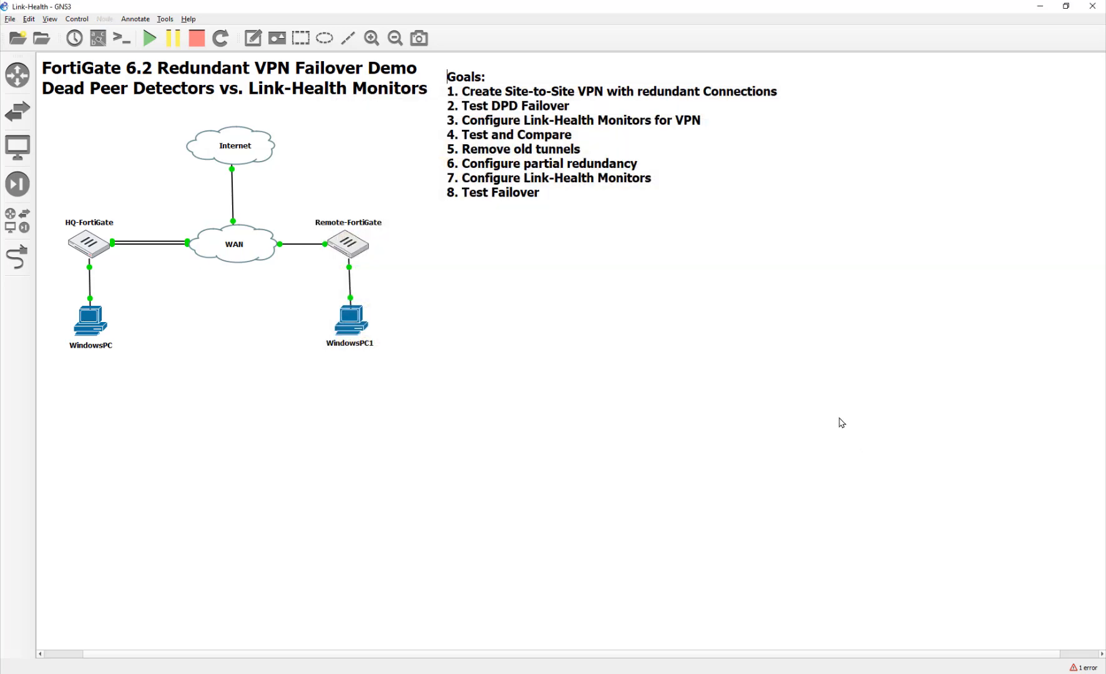
# Add Jitter, Latency and Packet Loss columns to Remote-FortiGate's SD-WAN Monitor and refresh it.
pyautogui.doubleClick(351, 320)
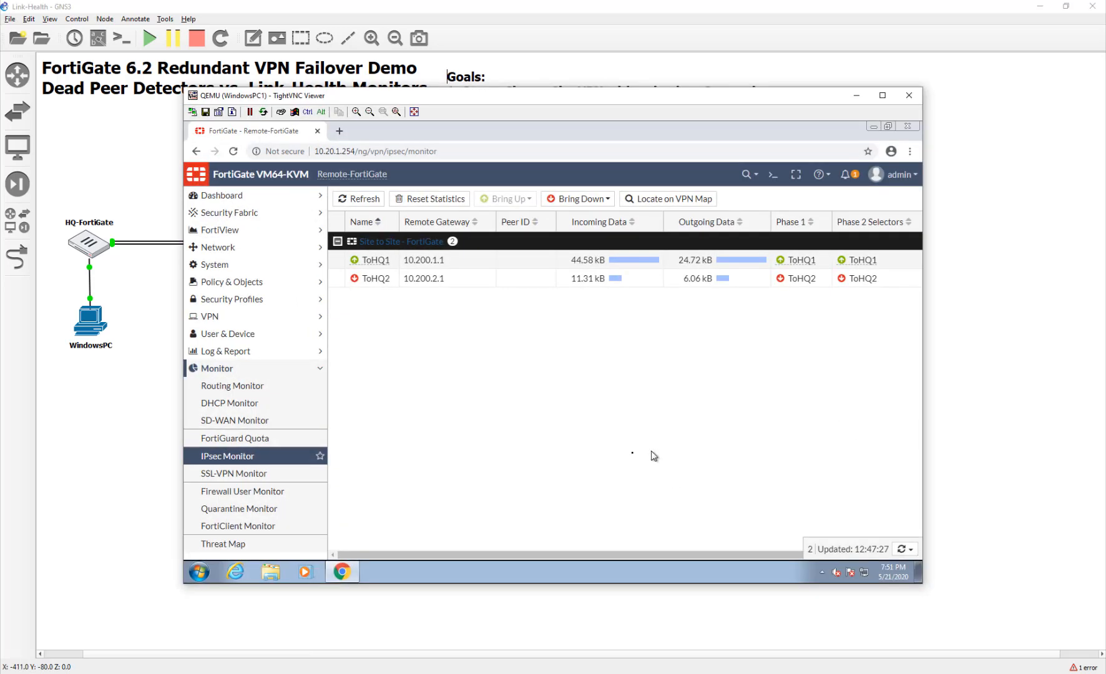
pyautogui.click(235, 420)
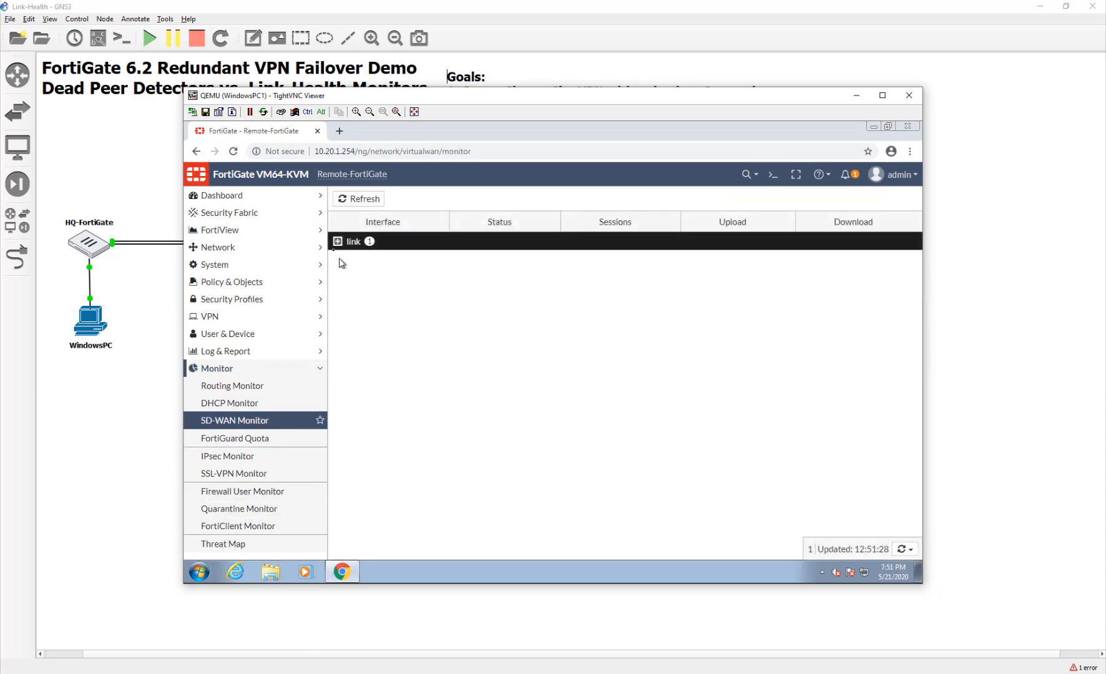
pyautogui.click(337, 241)
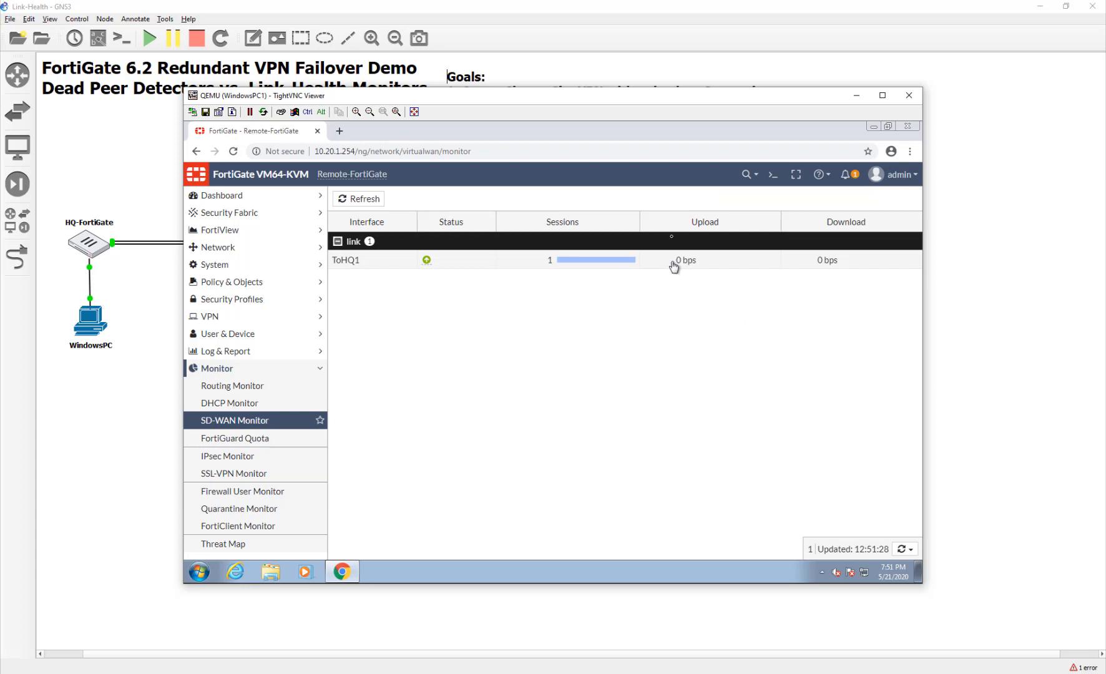
pyautogui.rightClick(705, 220)
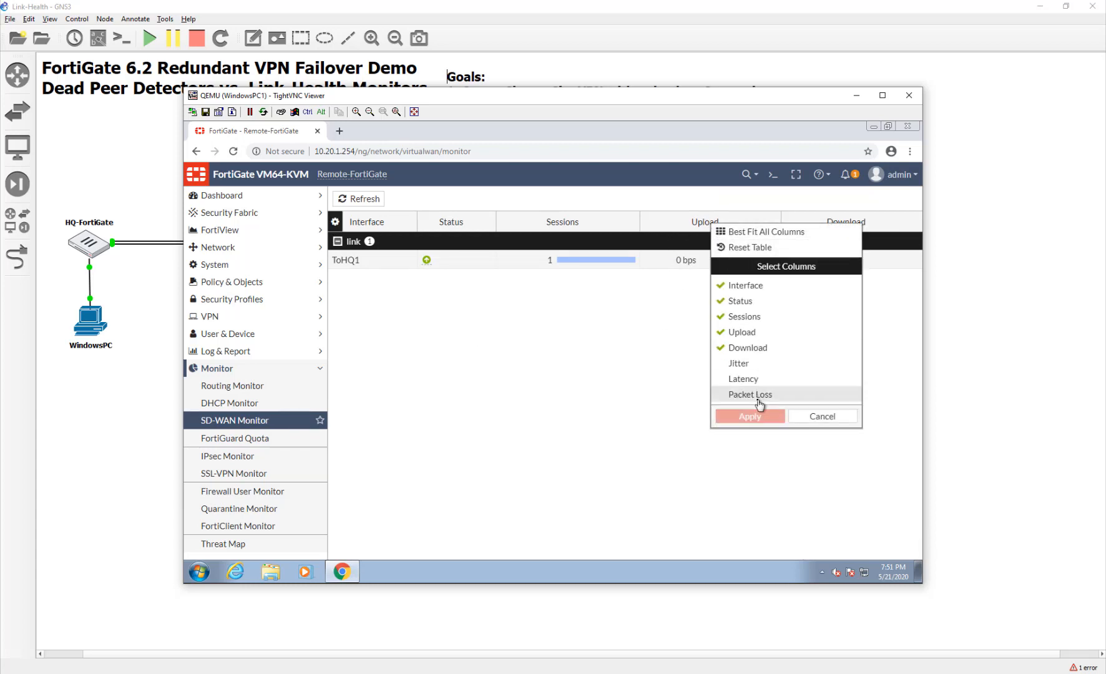
pyautogui.click(739, 364)
pyautogui.click(743, 379)
pyautogui.click(745, 394)
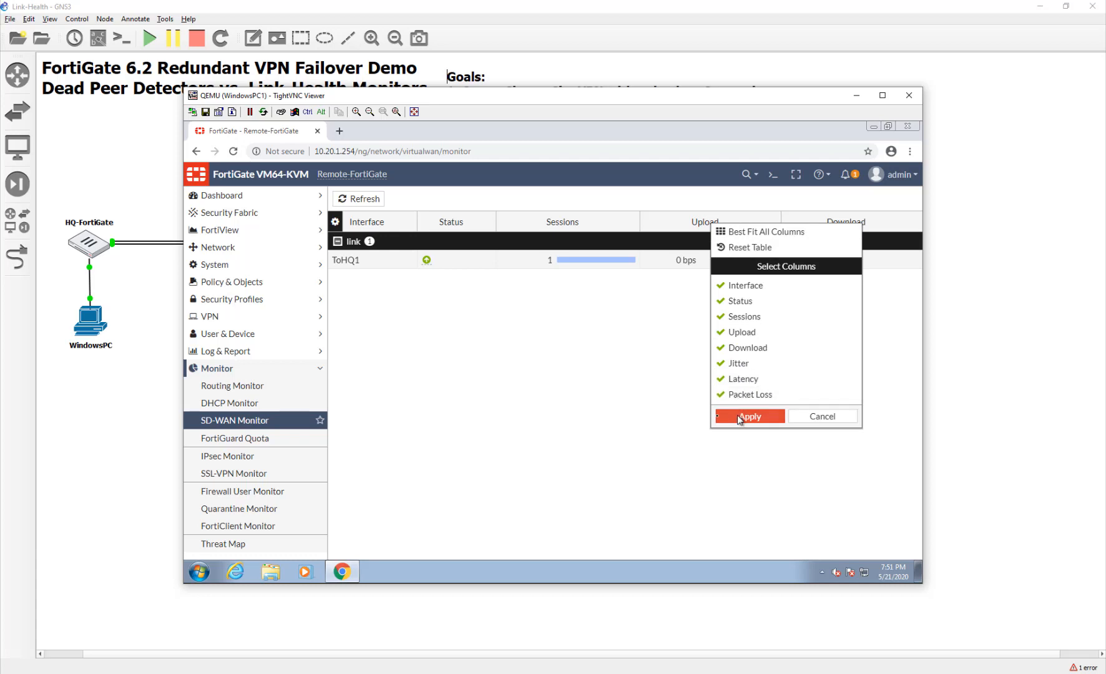
pyautogui.click(740, 419)
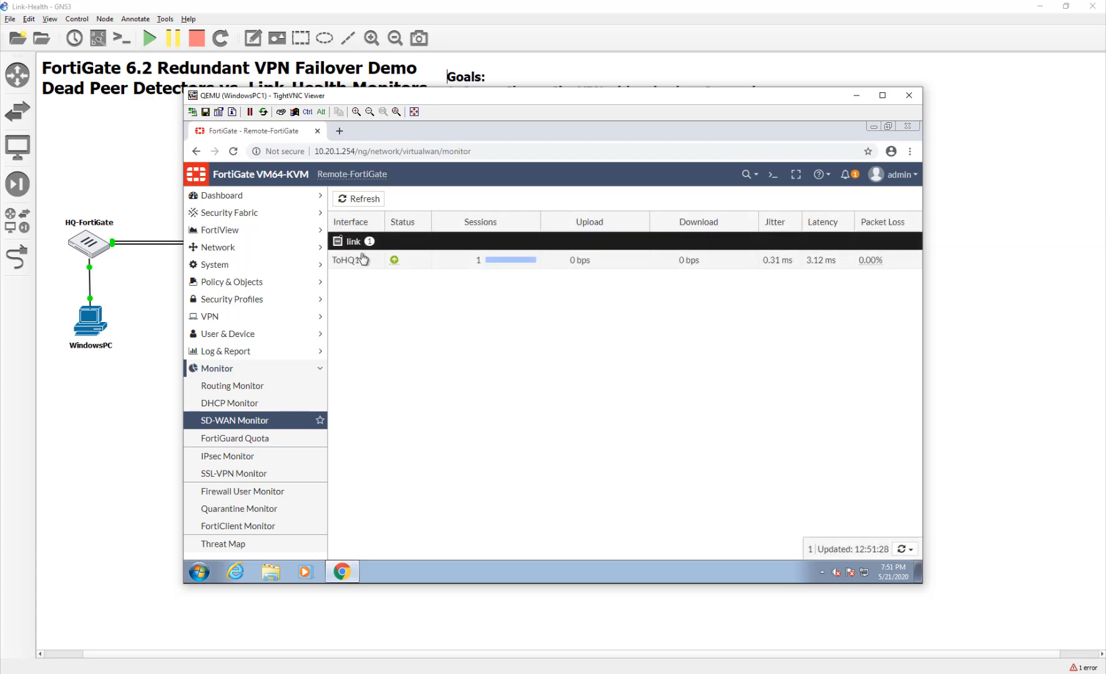
pyautogui.click(358, 199)
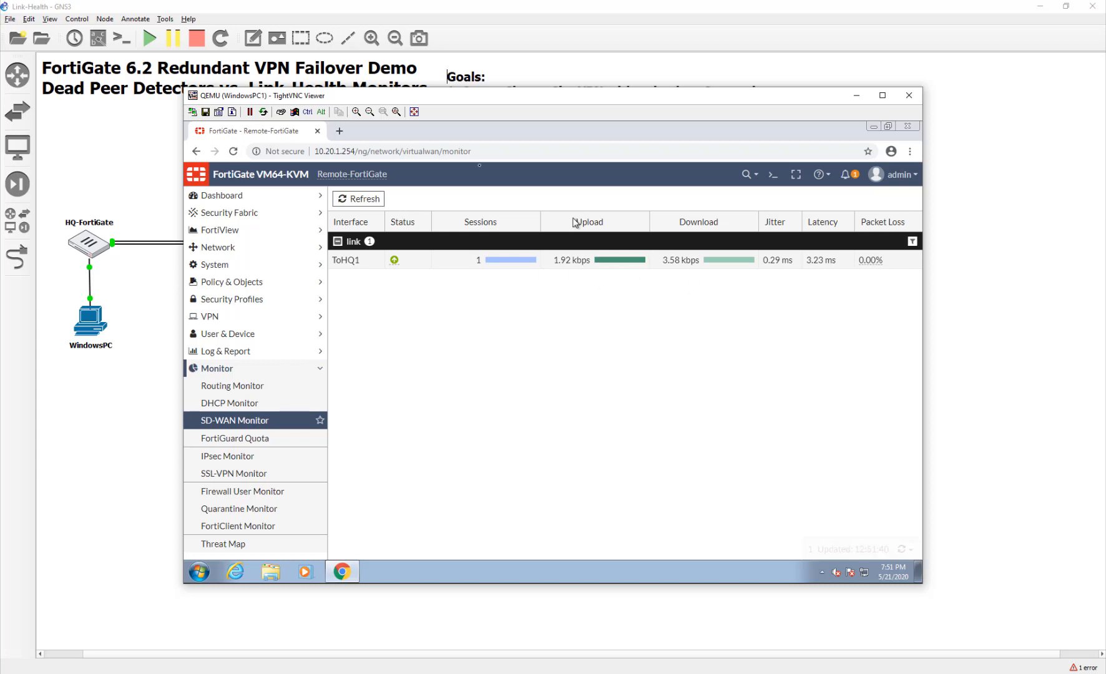
pyautogui.click(373, 201)
# Start a continuous ping to 10.10.1.10 from a command prompt on WindowsPC1.
pyautogui.press('super')
pyautogui.press('super')
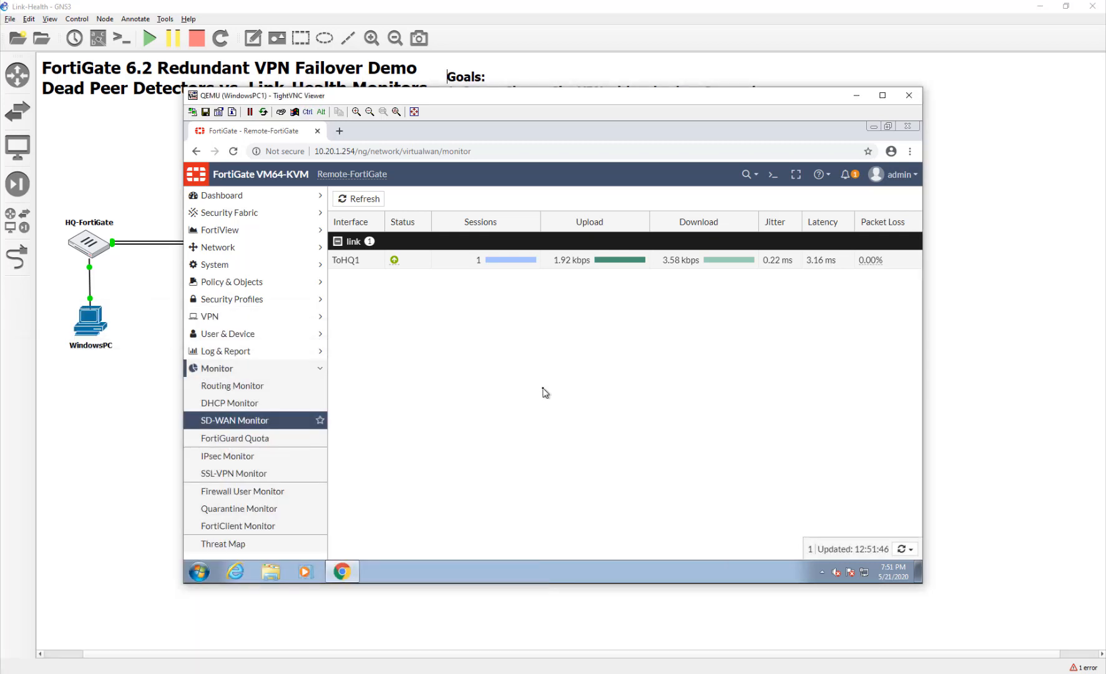
pyautogui.click(192, 573)
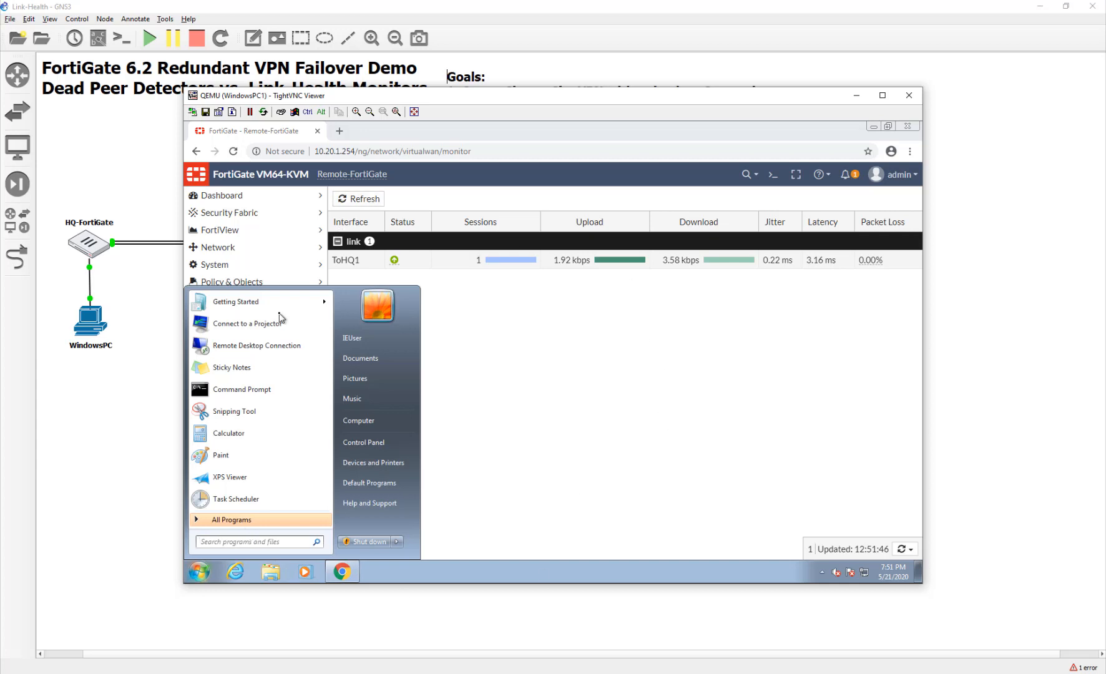
pyautogui.click(269, 387)
pyautogui.write('ping 10.10.1.10 -t')
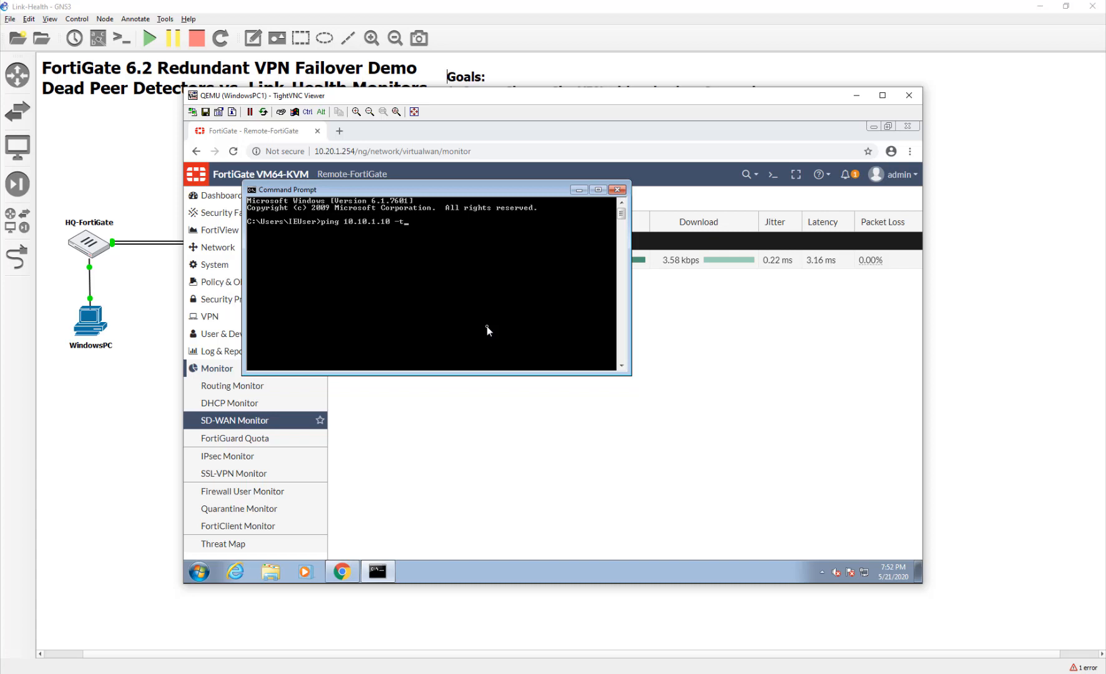
pyautogui.press('Return')
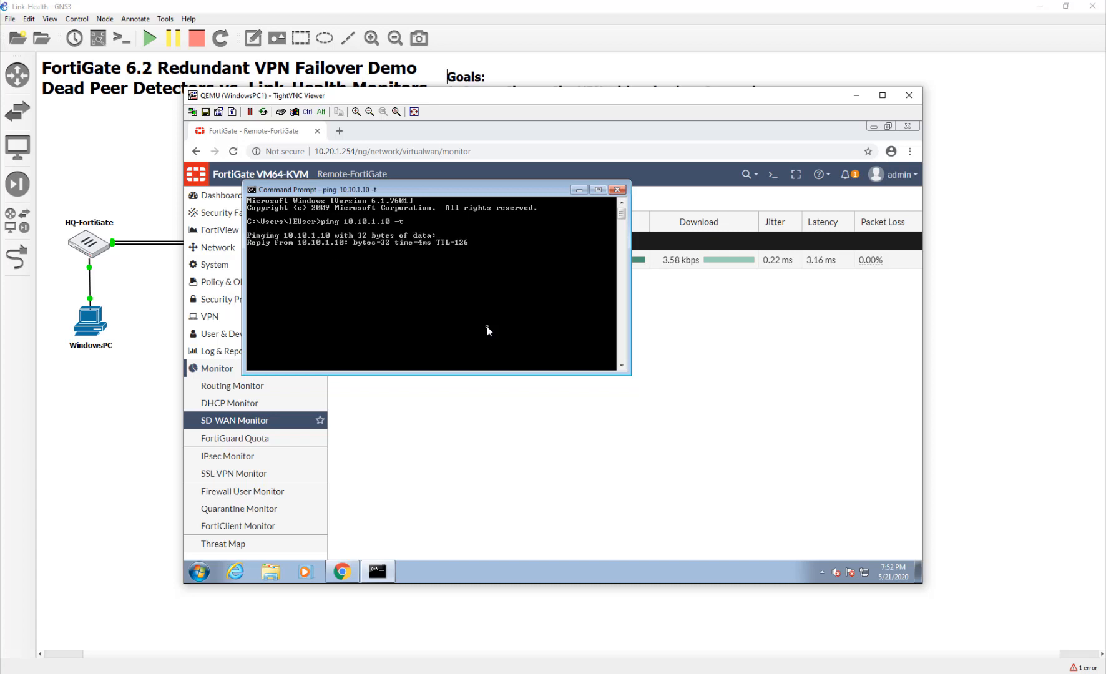
pyautogui.click(492, 457)
pyautogui.click(101, 394)
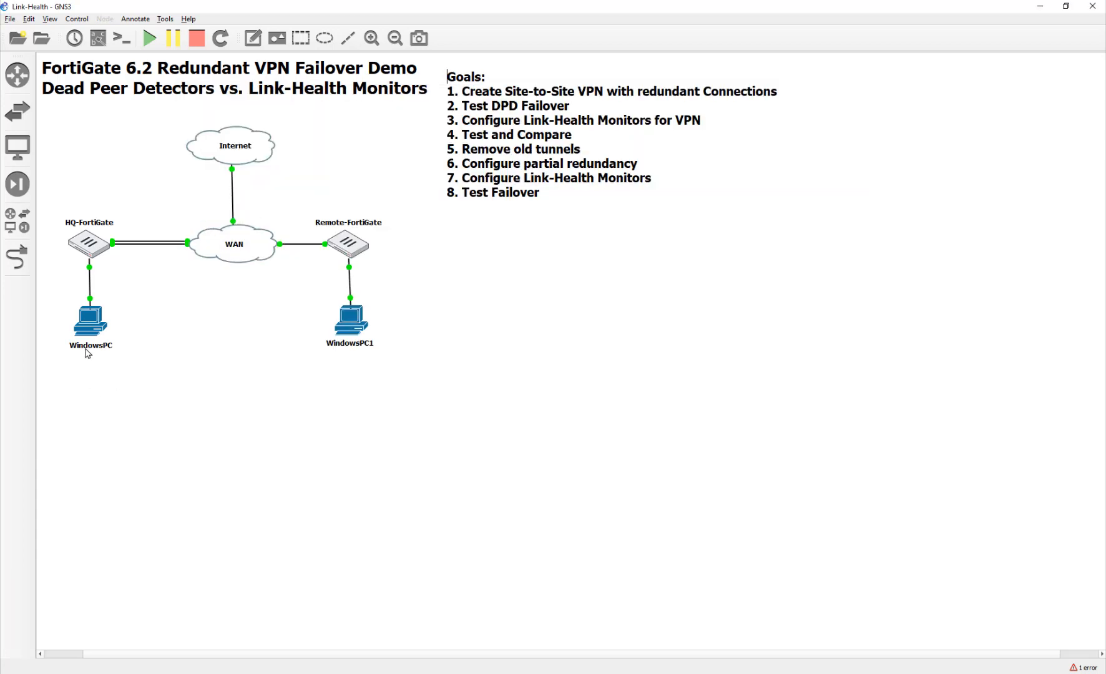
# Run 'ping 10.20.1.254 -t' in a new command prompt on the HQ WindowsPC.
pyautogui.doubleClick(89, 325)
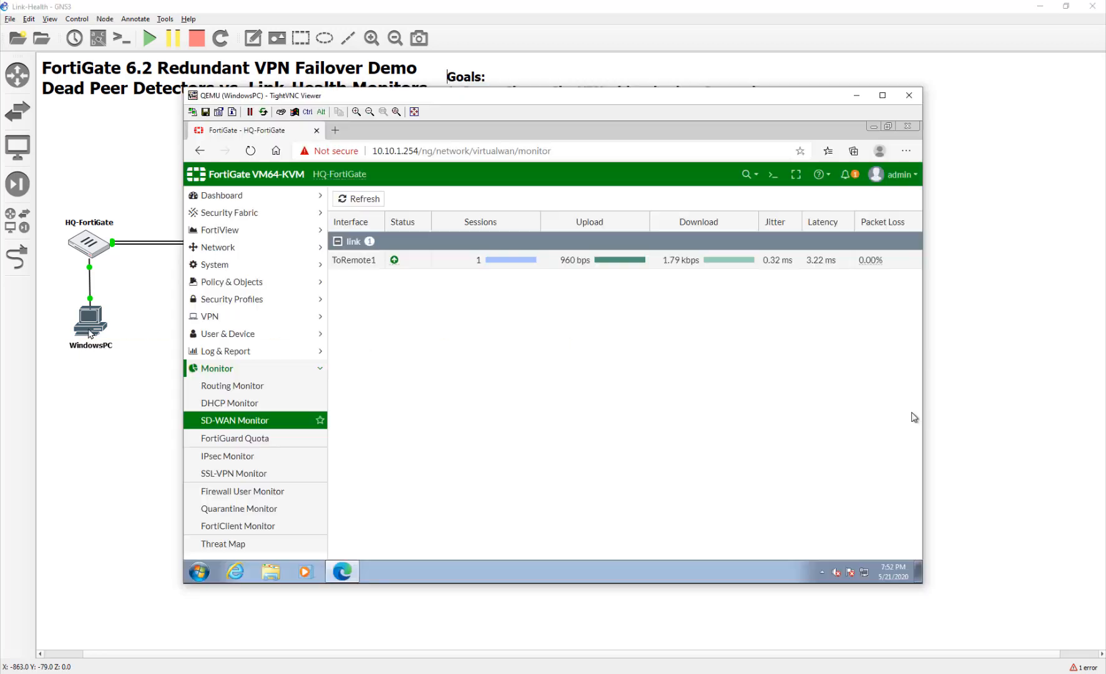
pyautogui.click(197, 573)
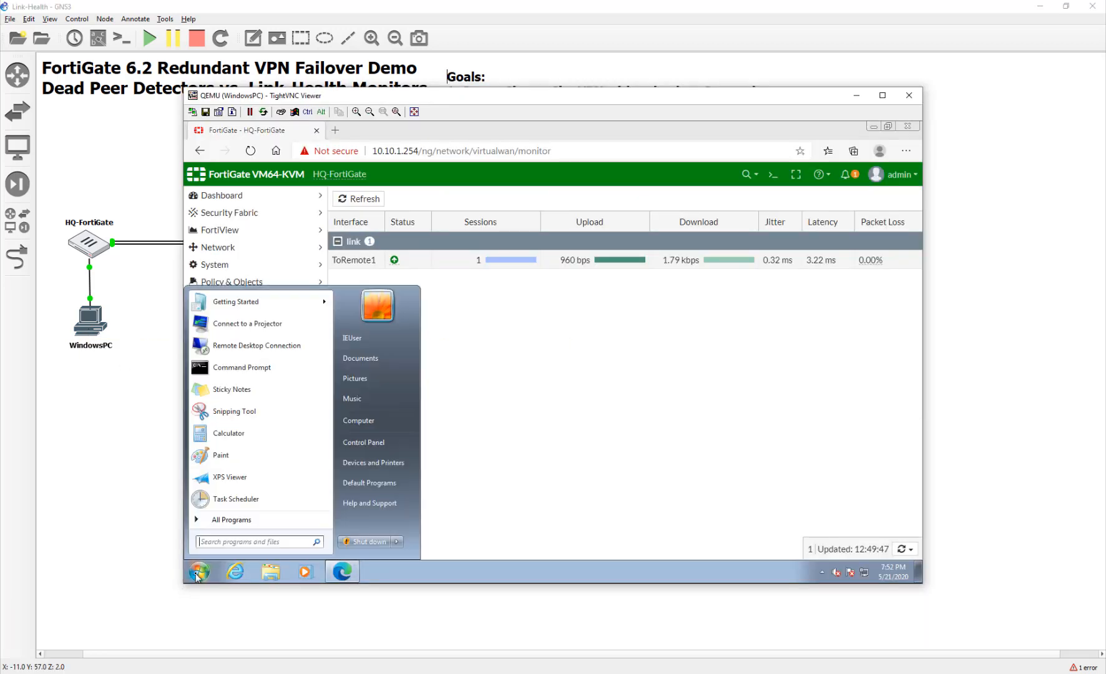
pyautogui.write('cmd')
pyautogui.press('Return')
pyautogui.write('ping 10.20.1.254 -')
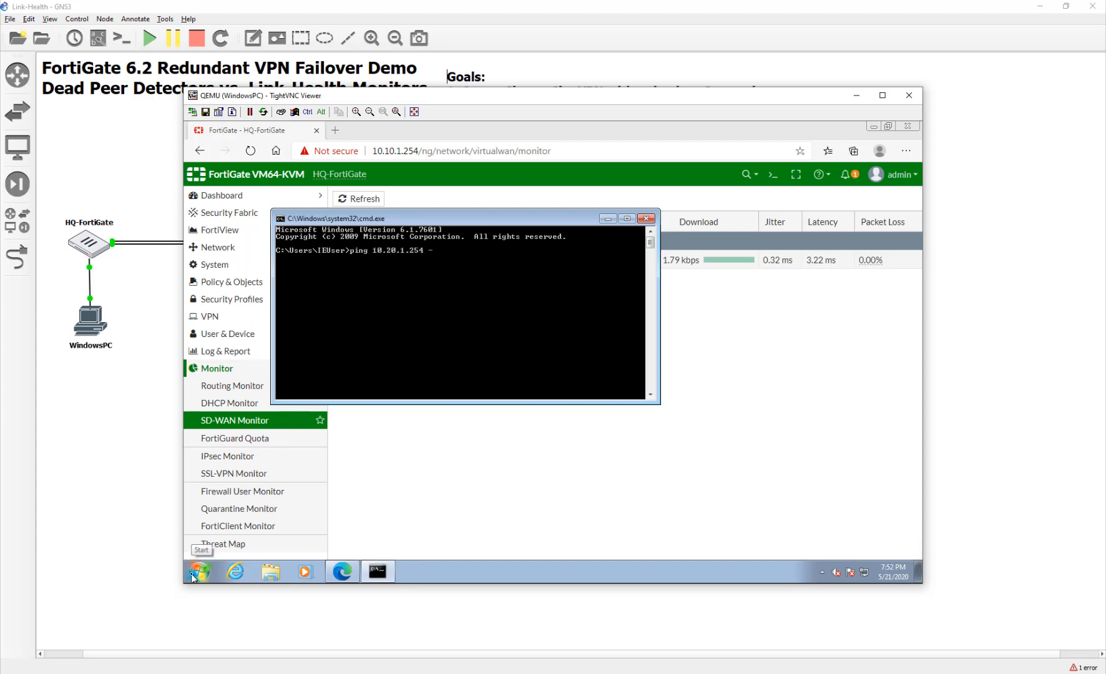
pyautogui.write('rf')
pyautogui.press('BackSpace')
pyautogui.press('BackSpace')
pyautogui.write('t')
pyautogui.press('Return')
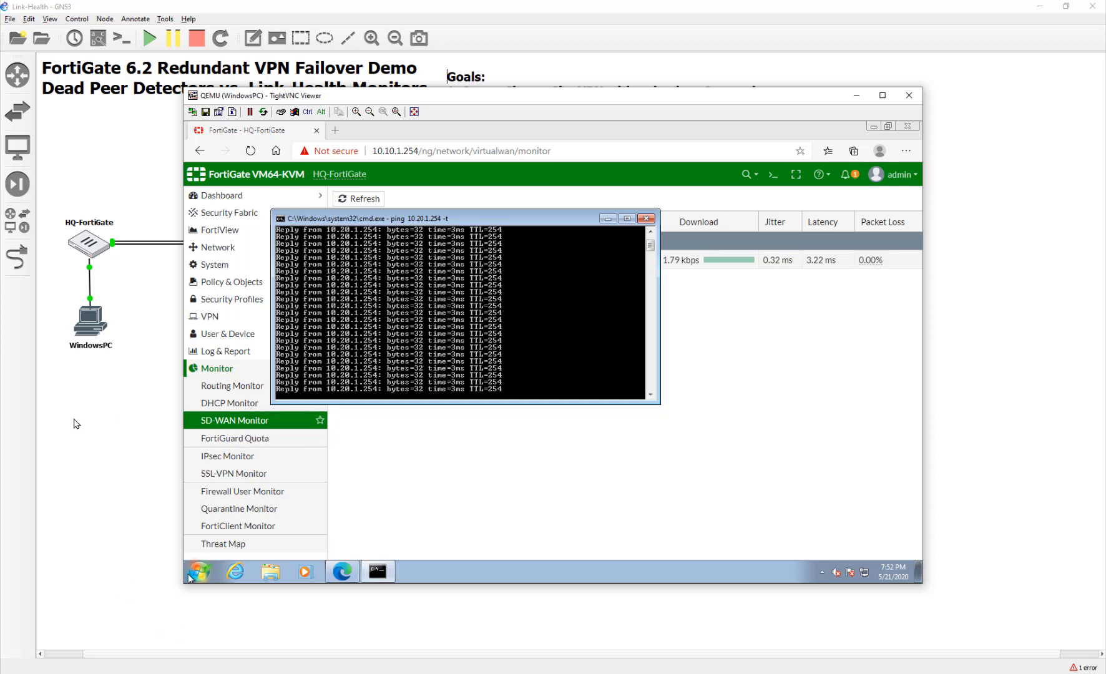
pyautogui.click(120, 421)
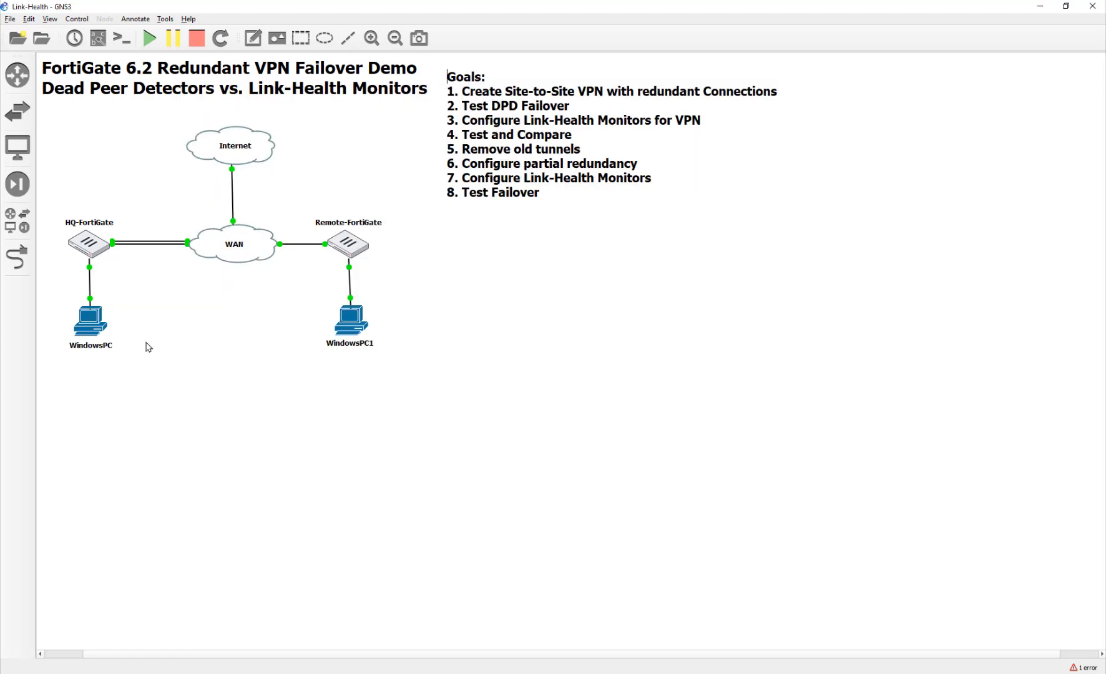
# Delete one HQ-FortiGate–WAN link and return to the HQ PC's ping window.
pyautogui.rightClick(170, 245)
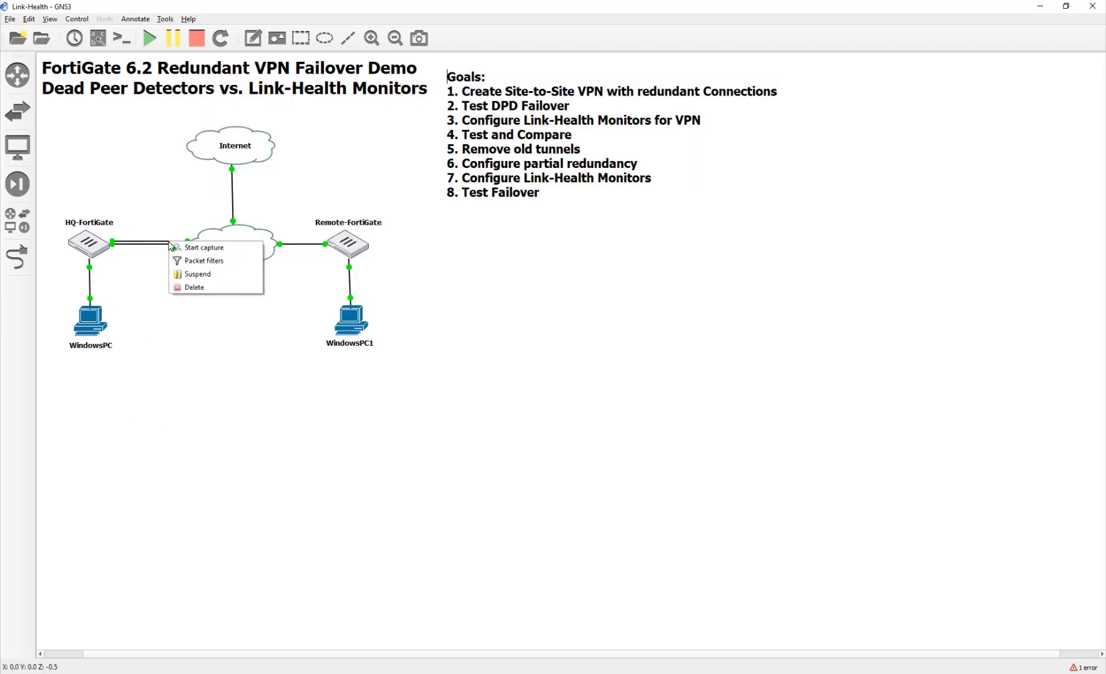
pyautogui.click(163, 240)
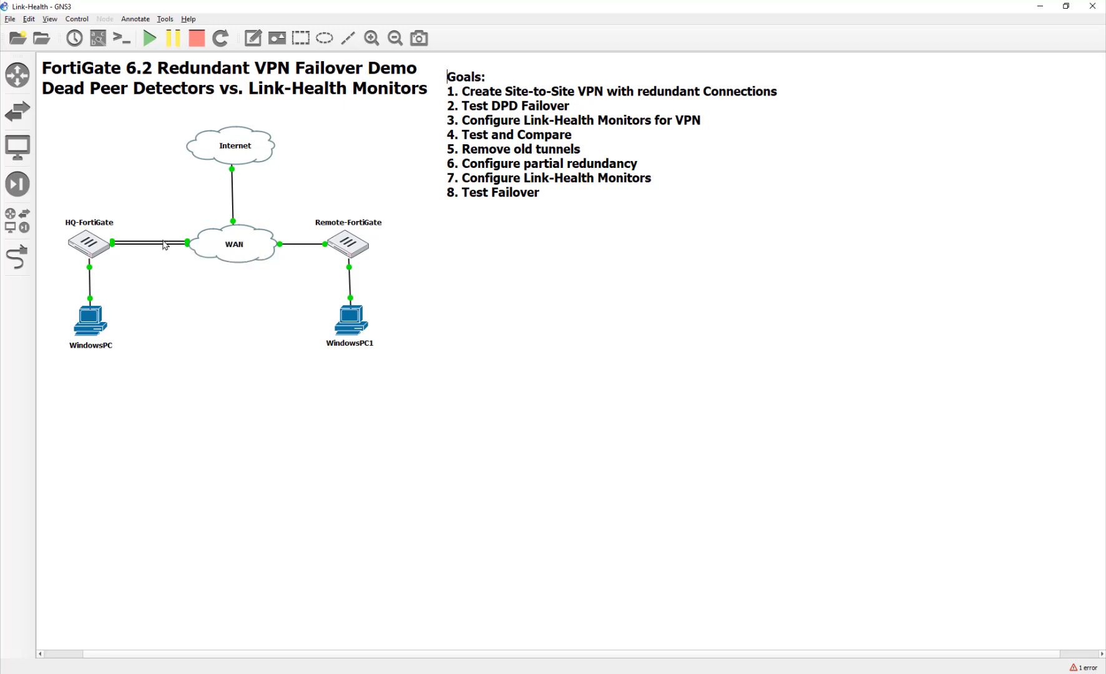
pyautogui.rightClick(164, 241)
pyautogui.click(183, 288)
pyautogui.click(726, 673)
pyautogui.click(187, 673)
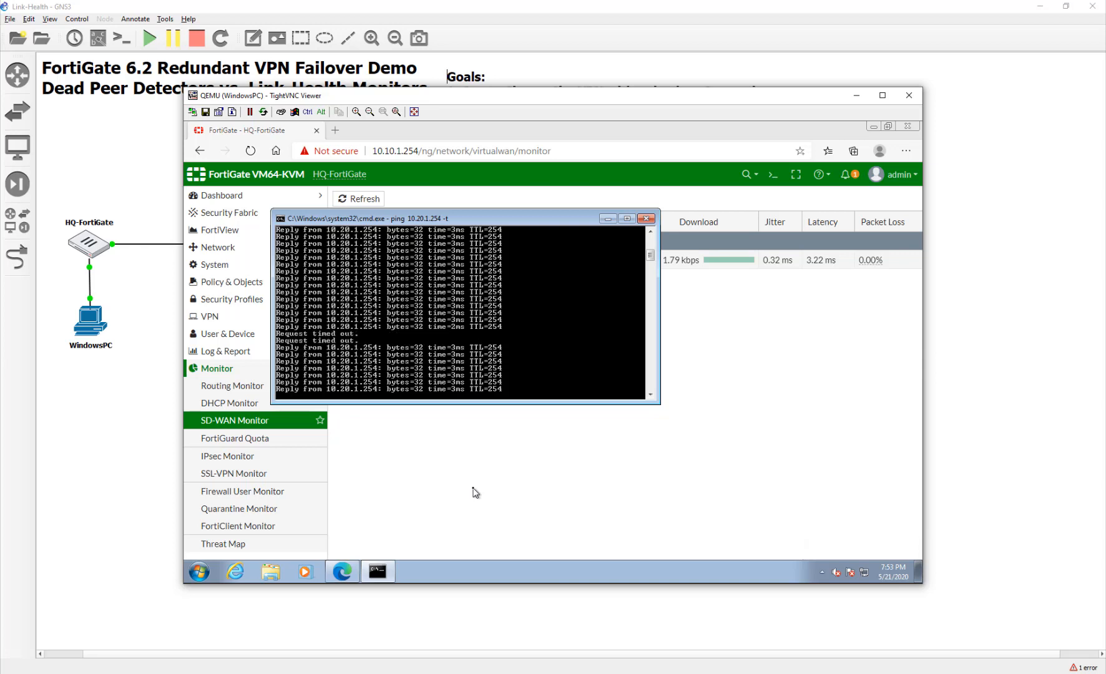
# Check HQ's IPsec and SD-WAN monitors showing ToRemote1 down and ToRemote2 up.
pyautogui.click(475, 493)
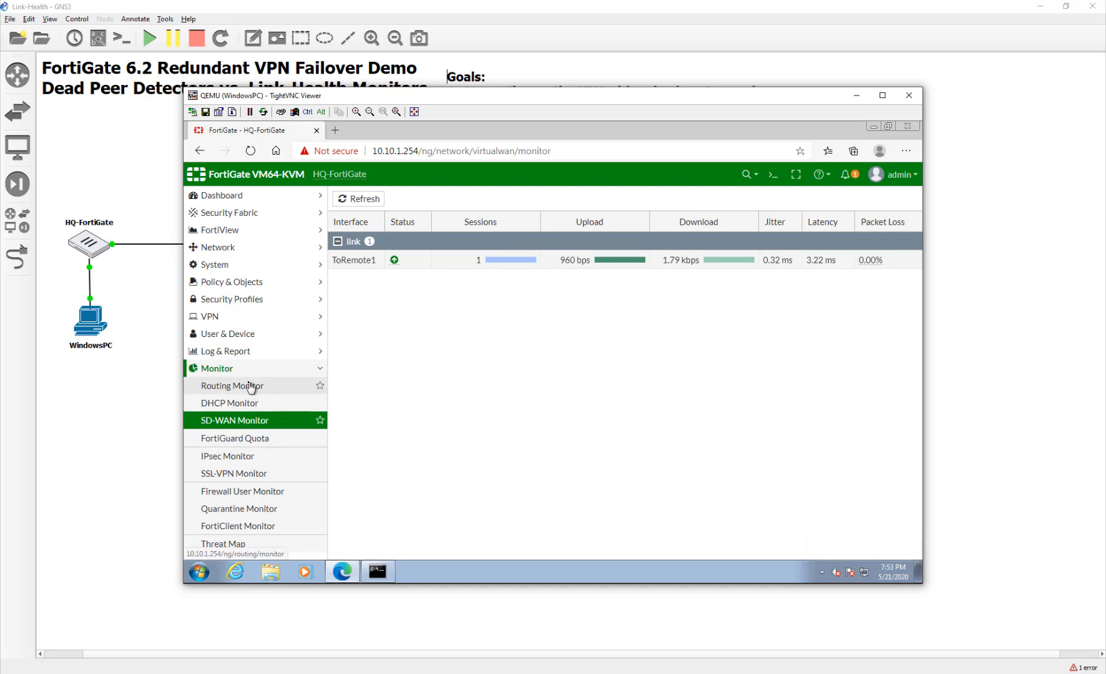
pyautogui.click(240, 456)
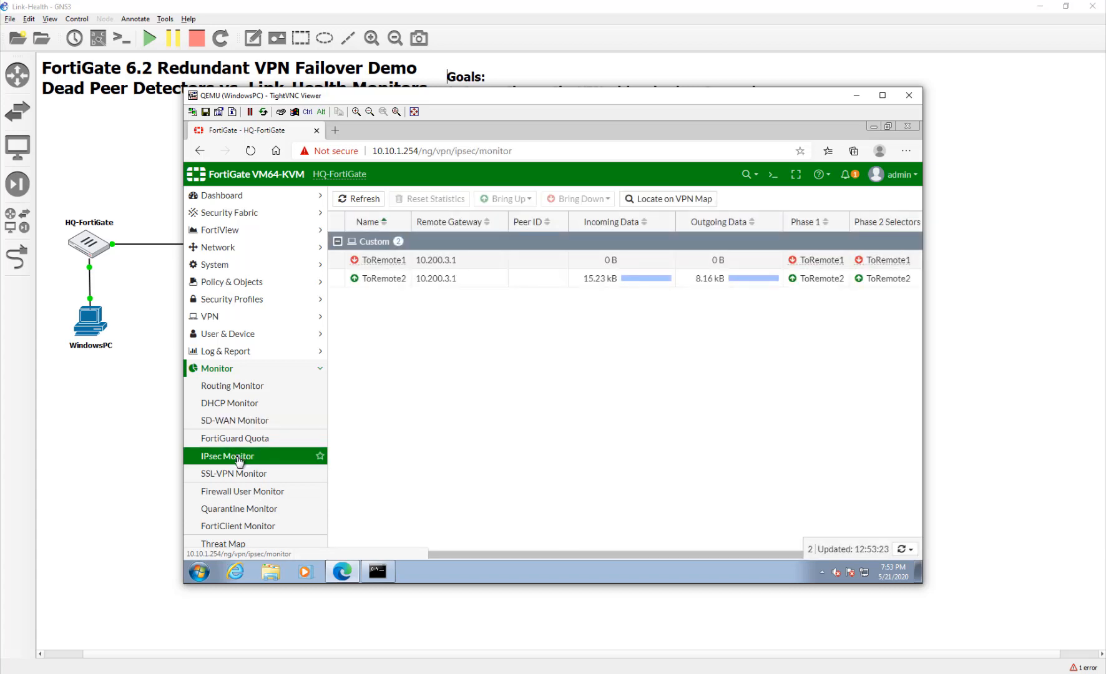
pyautogui.click(339, 281)
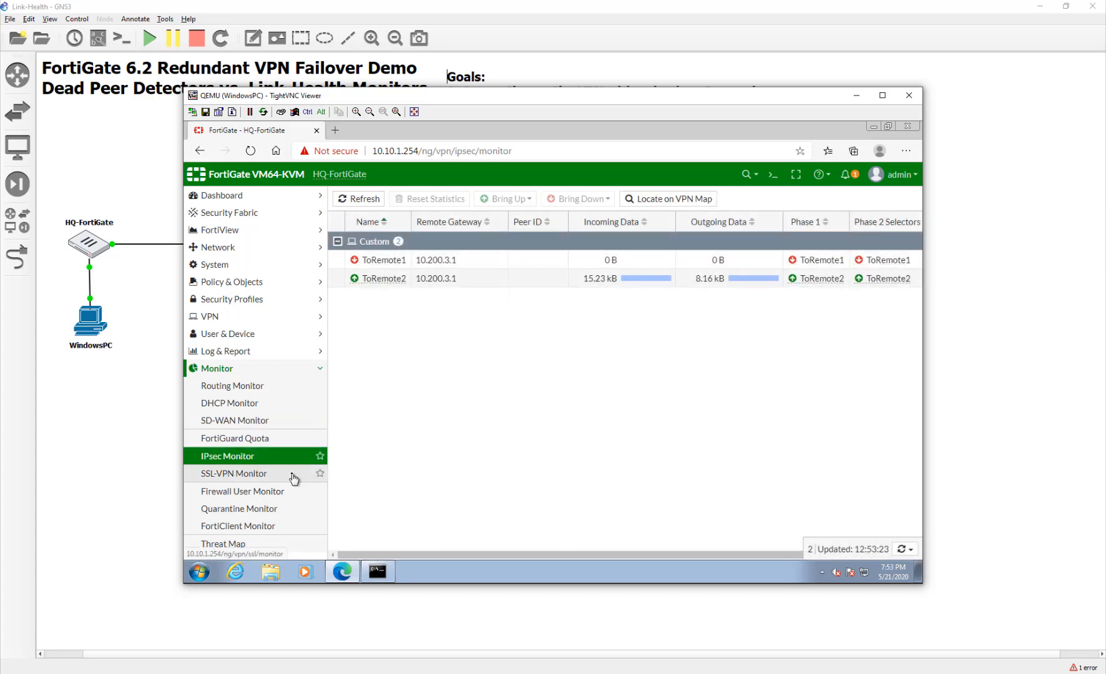
pyautogui.click(265, 437)
pyautogui.click(264, 422)
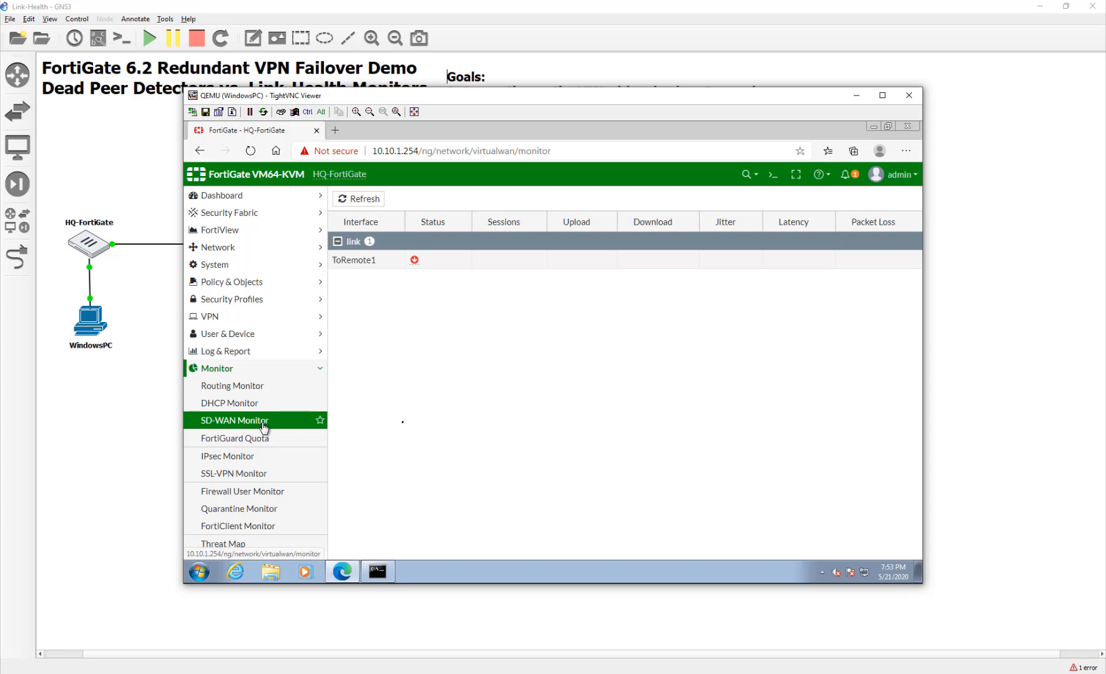
# On WindowsPC1, refresh the SD-WAN Monitor and view the 10.10.1.0/24 route via ToHQ2.
pyautogui.click(928, 326)
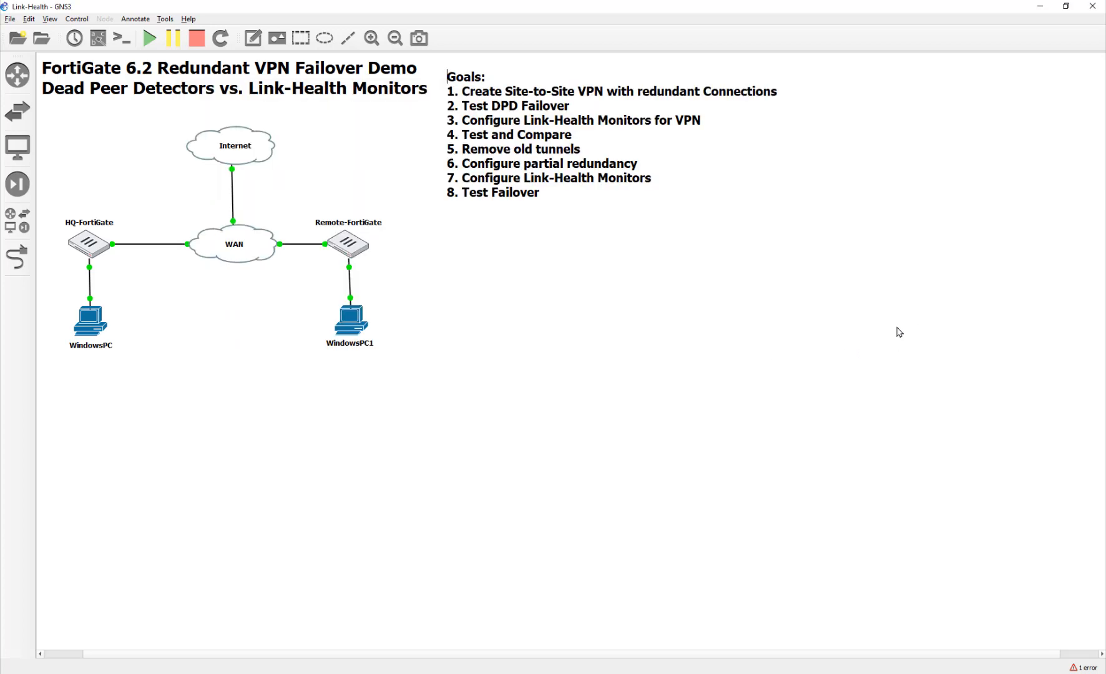
pyautogui.doubleClick(359, 331)
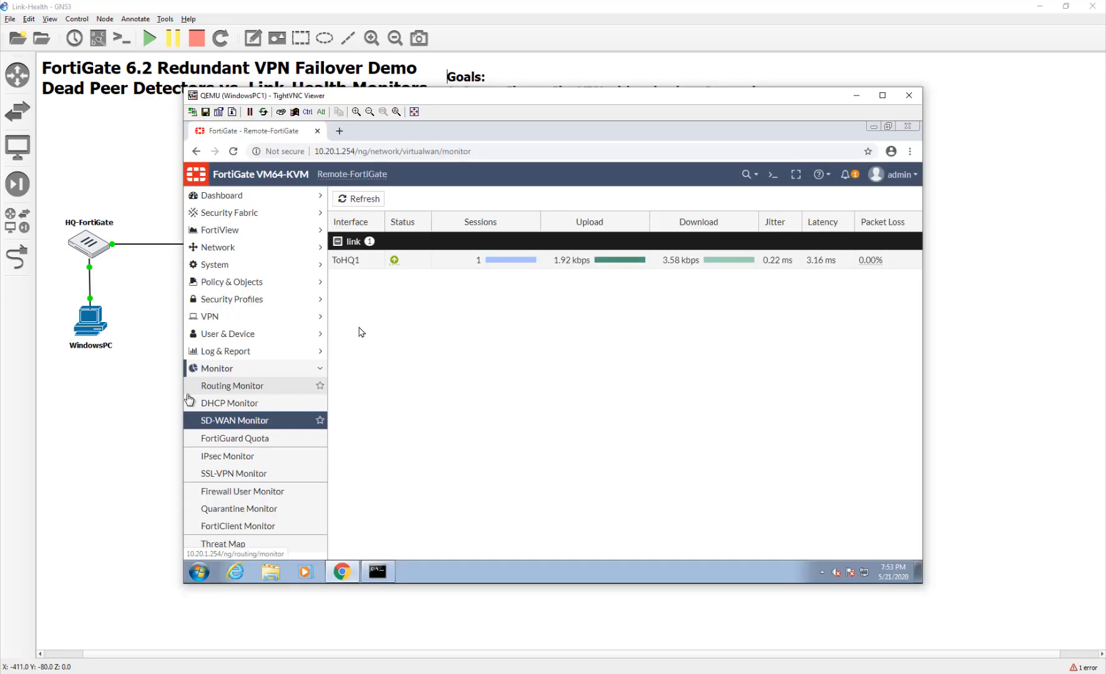
pyautogui.click(377, 572)
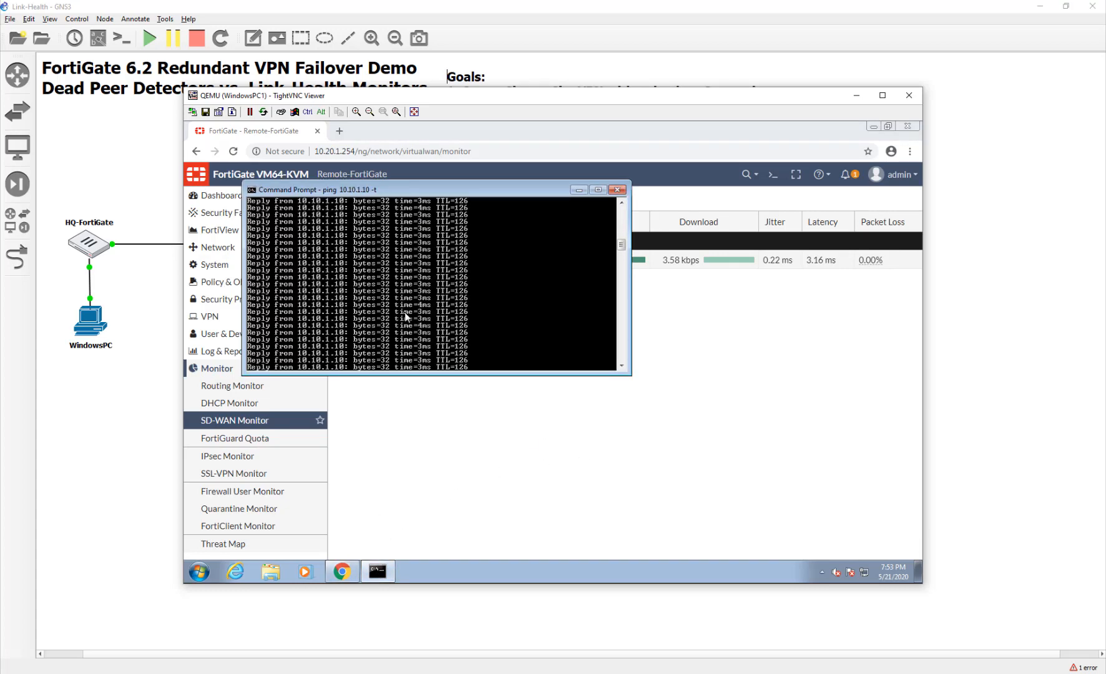
pyautogui.click(545, 505)
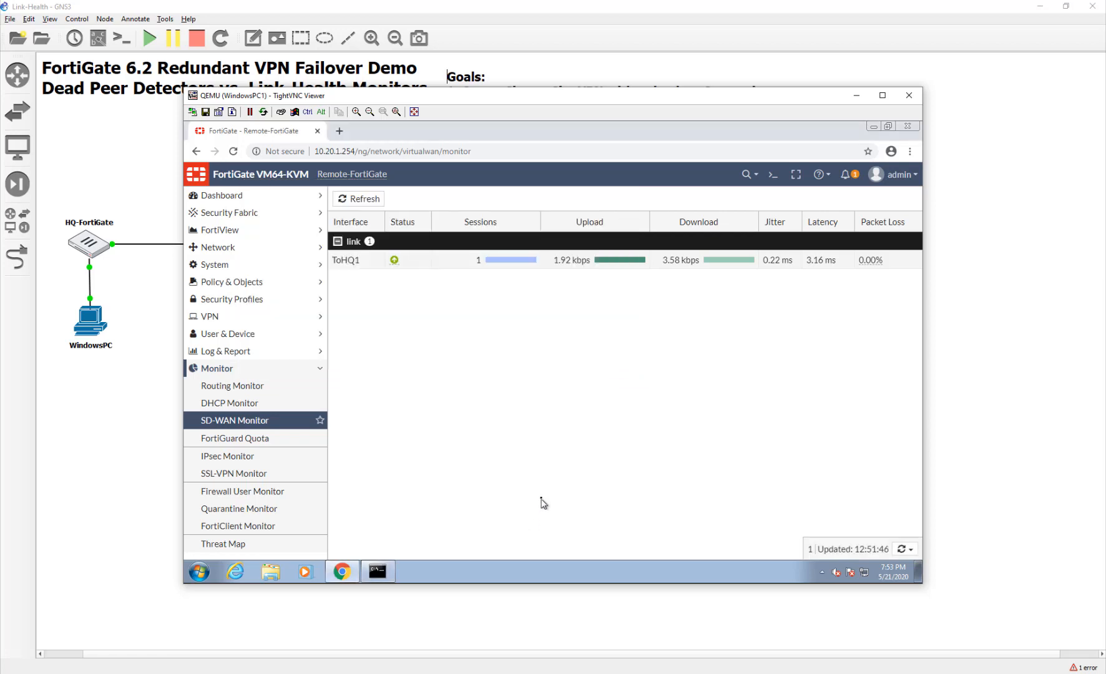
pyautogui.click(362, 199)
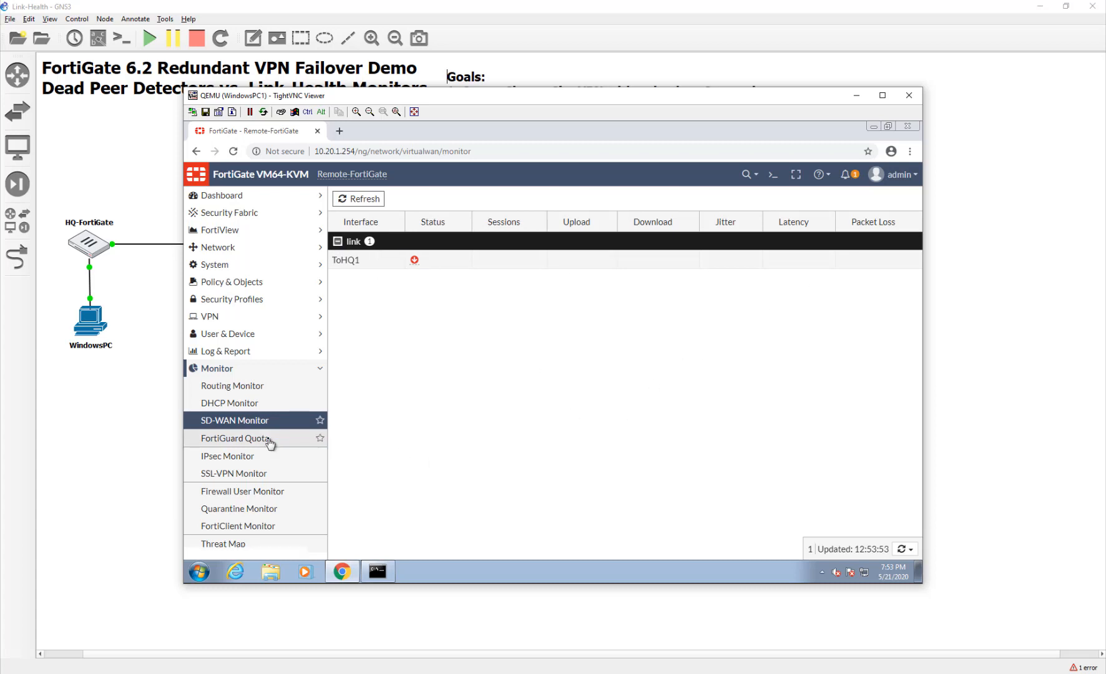
pyautogui.click(252, 388)
pyautogui.click(624, 259)
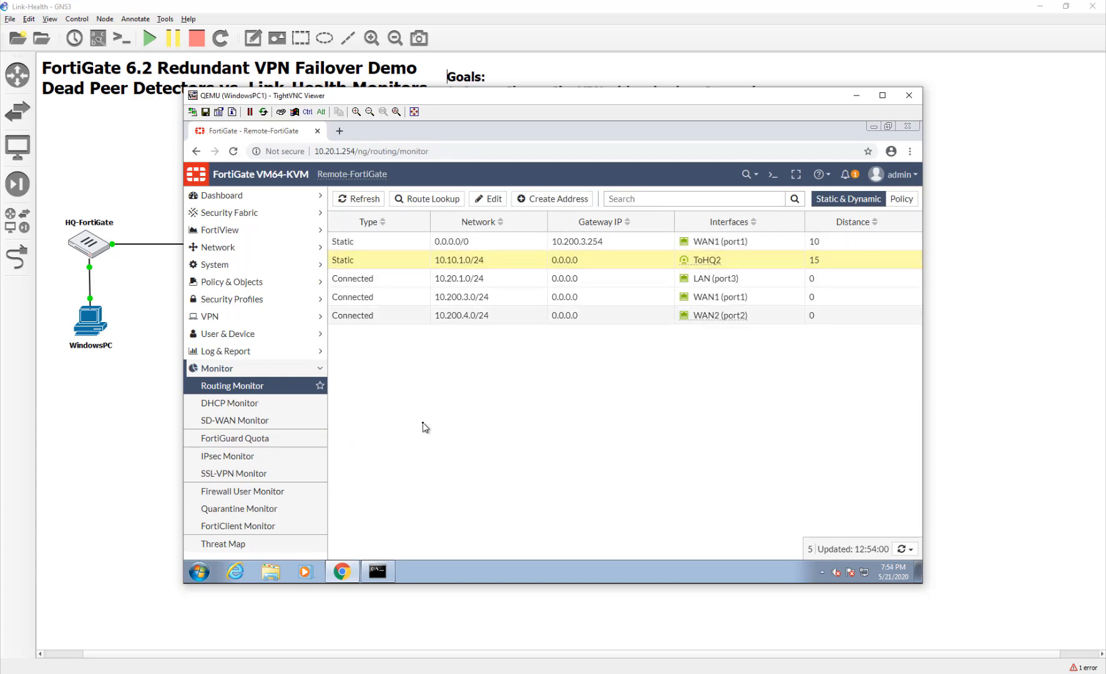
# Reconnect HQ-FortiGate Port1 to the WAN cloud's em1 with a new link.
pyautogui.click(143, 437)
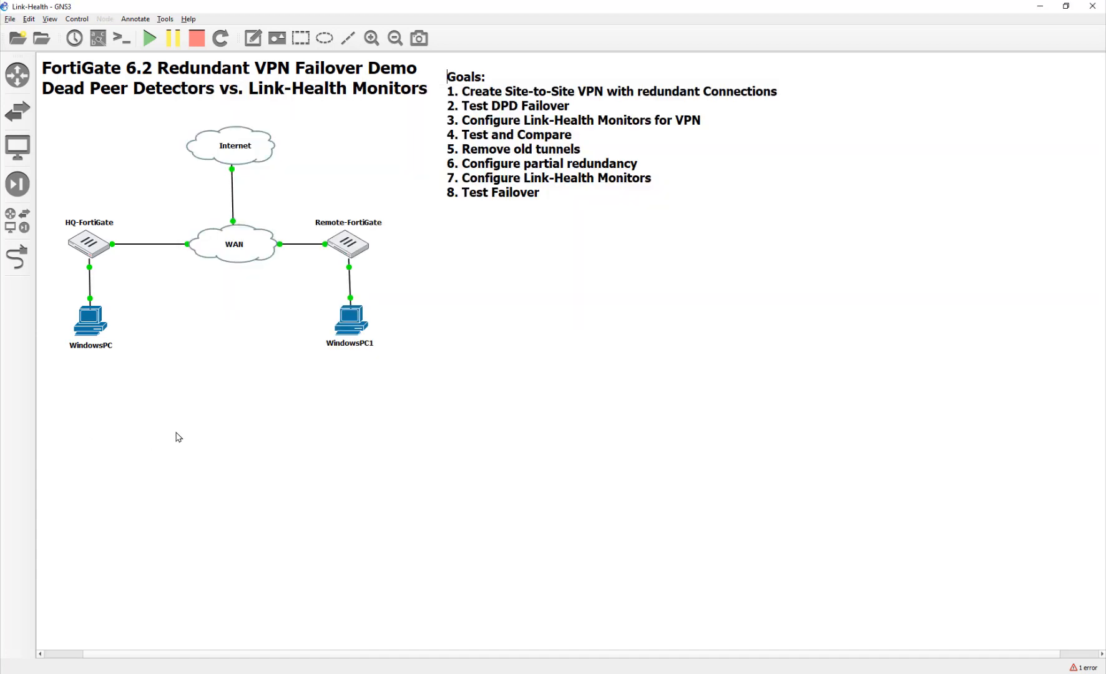
pyautogui.click(17, 257)
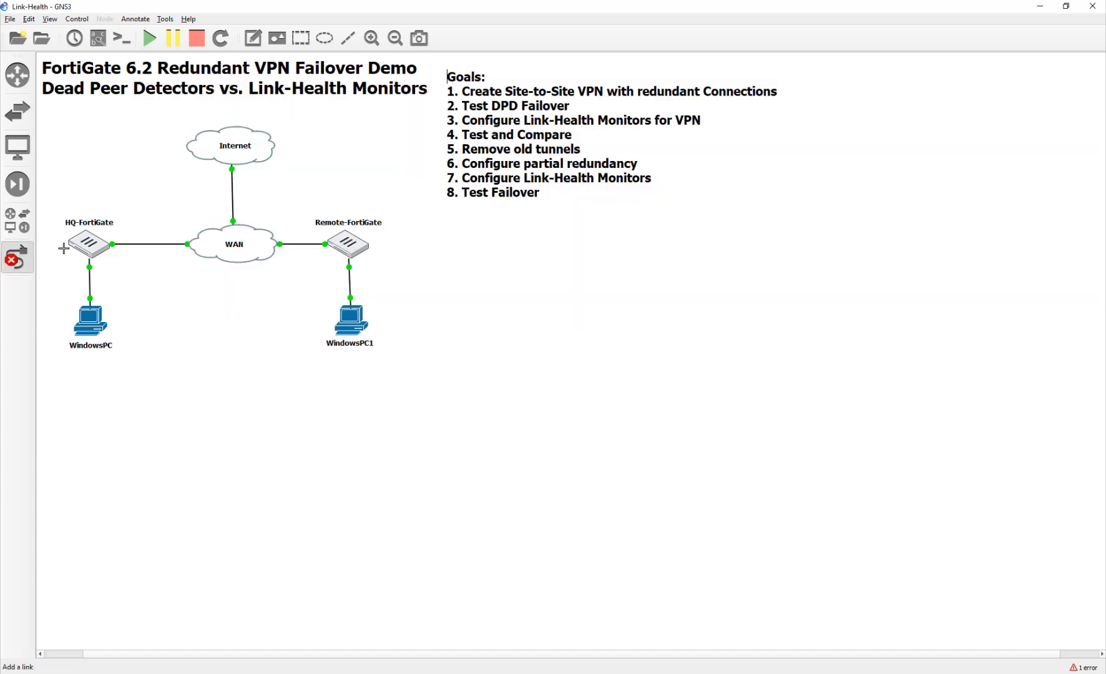
pyautogui.click(91, 237)
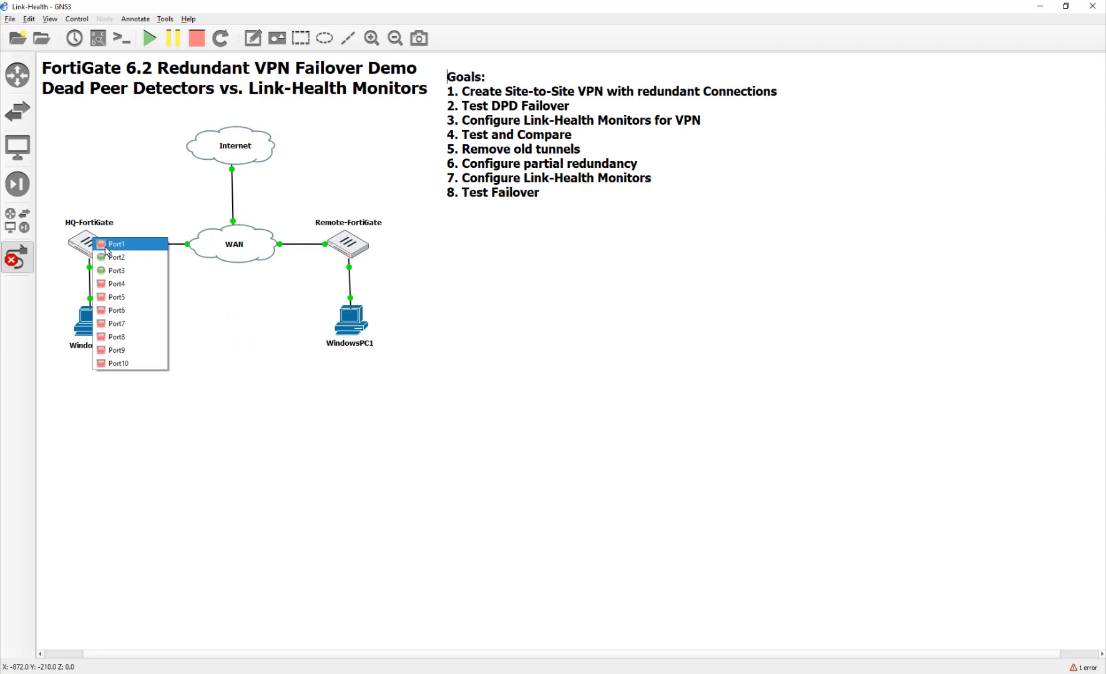
pyautogui.click(106, 242)
pyautogui.click(204, 240)
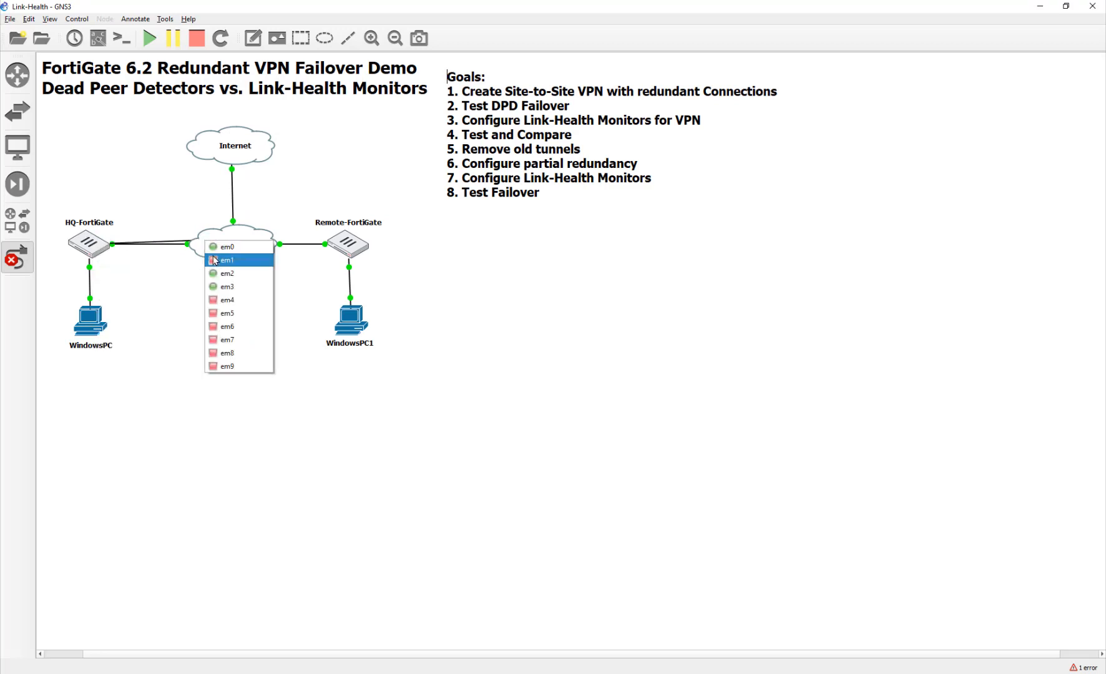
pyautogui.click(225, 247)
pyautogui.press('Escape')
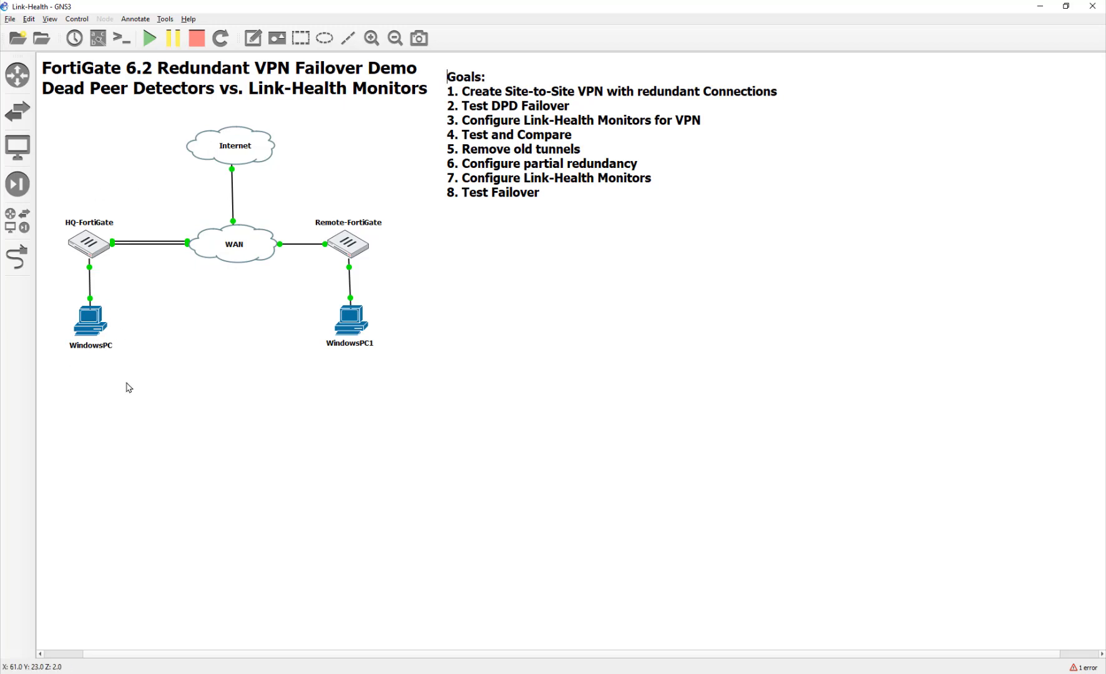
pyautogui.hotkey('alt', 'Tab')
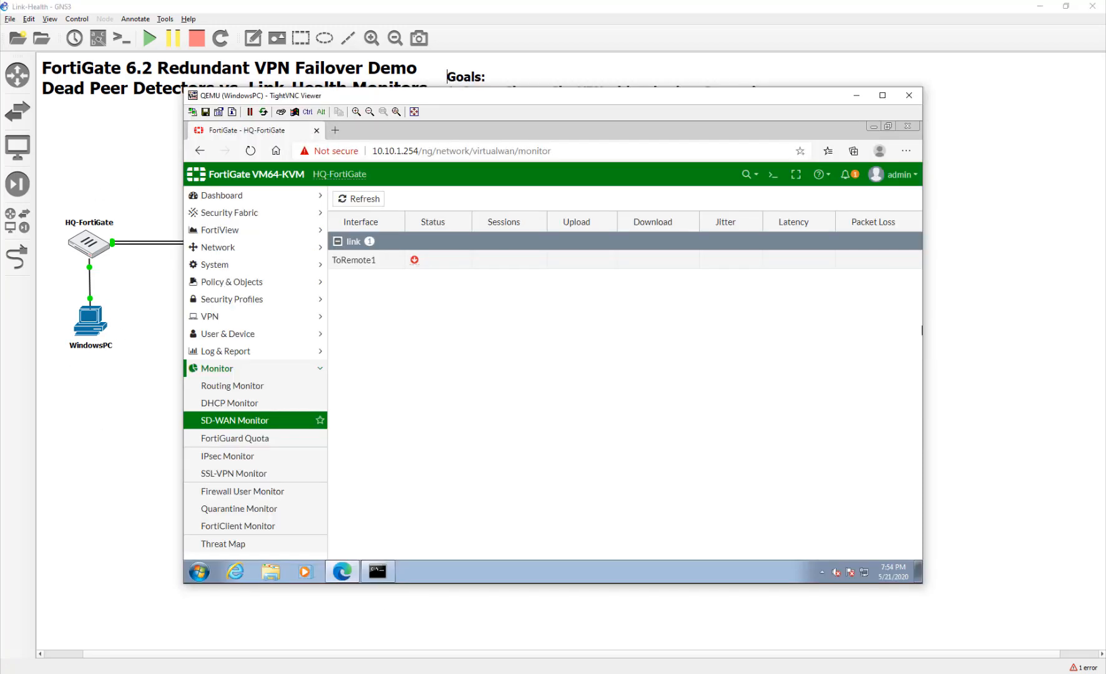
# Refresh the SD-WAN status and confirm the 10.20.1.0/24 route goes via ToRemote1 in Routing Monitor.
pyautogui.click(363, 199)
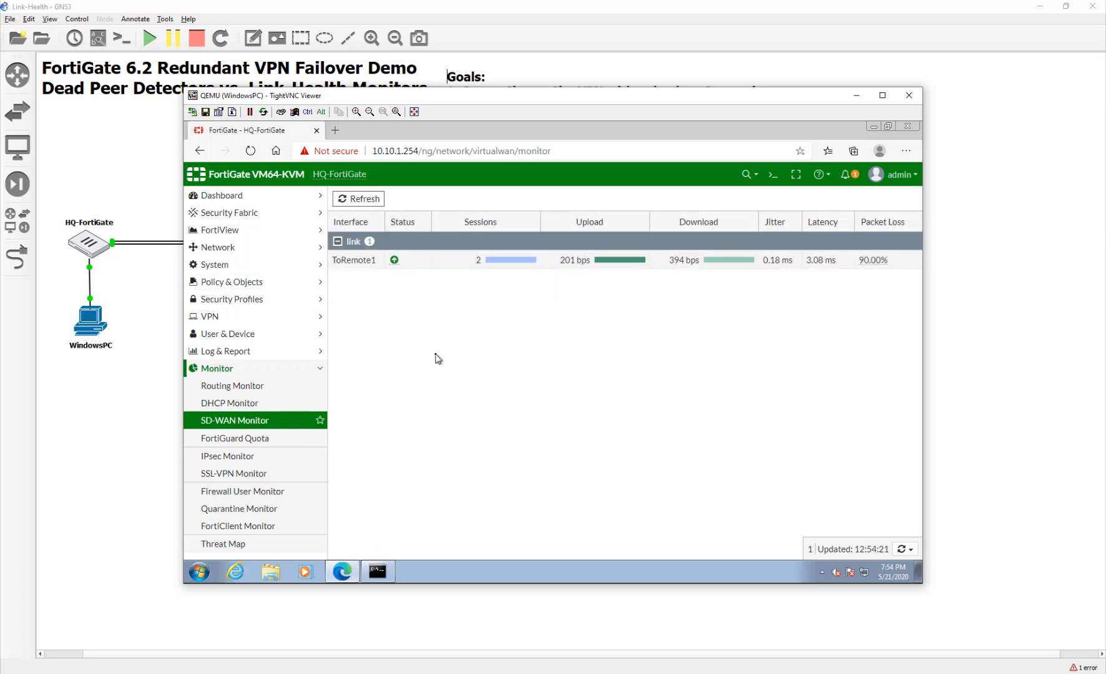
pyautogui.click(262, 386)
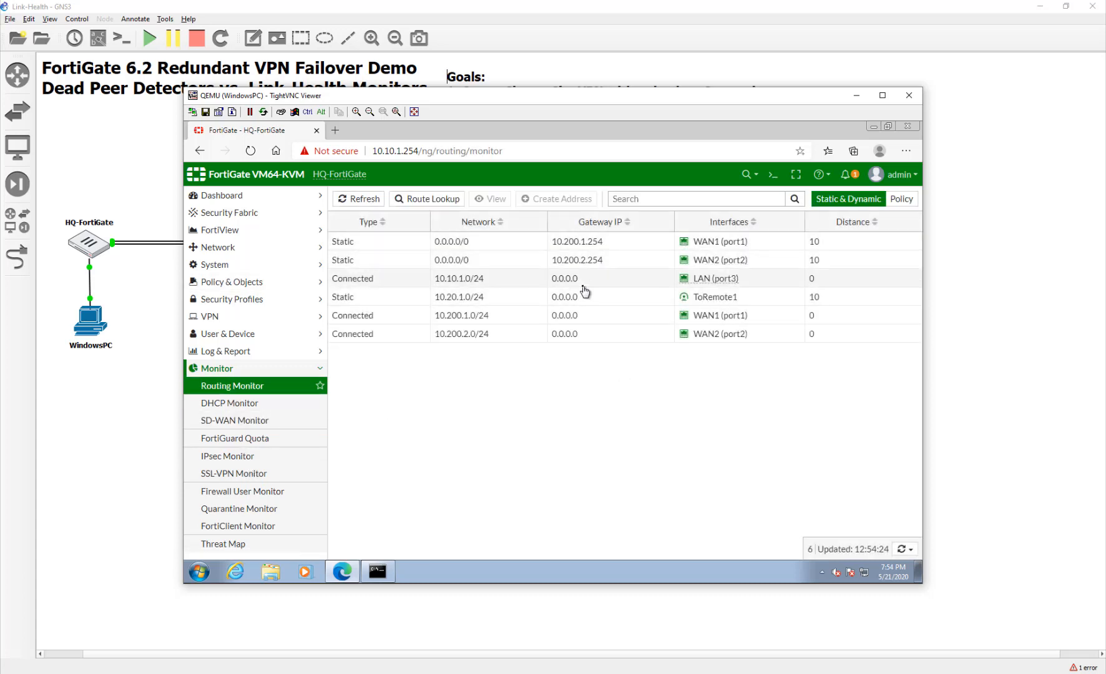
pyautogui.click(596, 301)
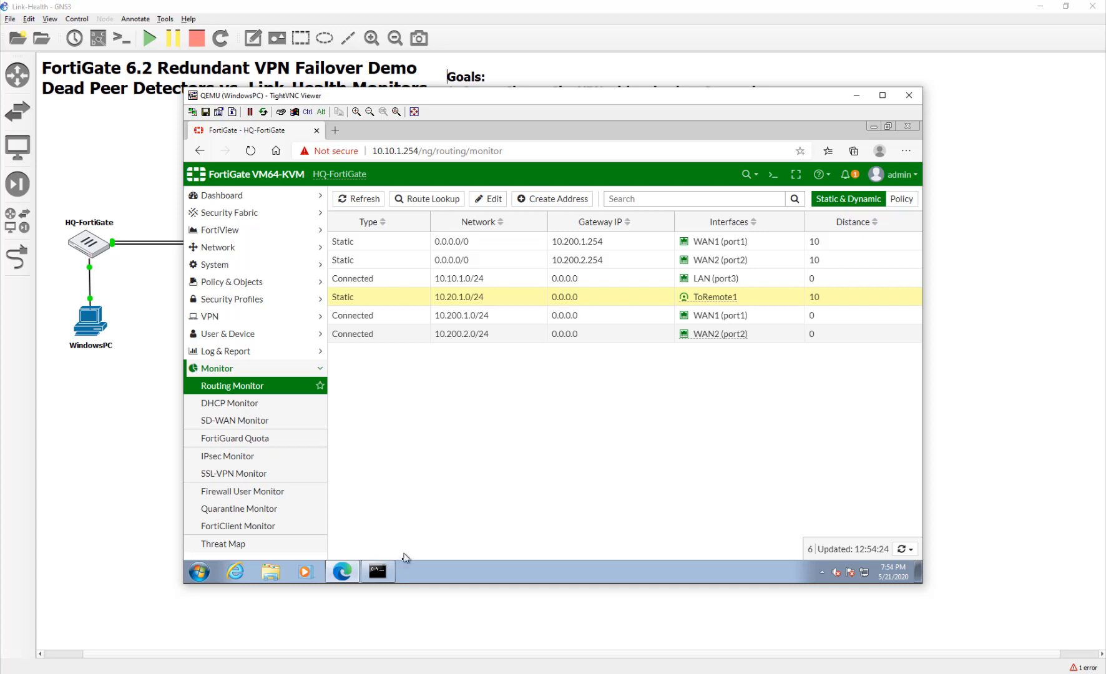
# Check that the ping to 10.20.1.254 still replies, then return to the HQ routing table.
pyautogui.click(378, 571)
pyautogui.scroll(5, 430, 311)
pyautogui.scroll(-10, 429, 311)
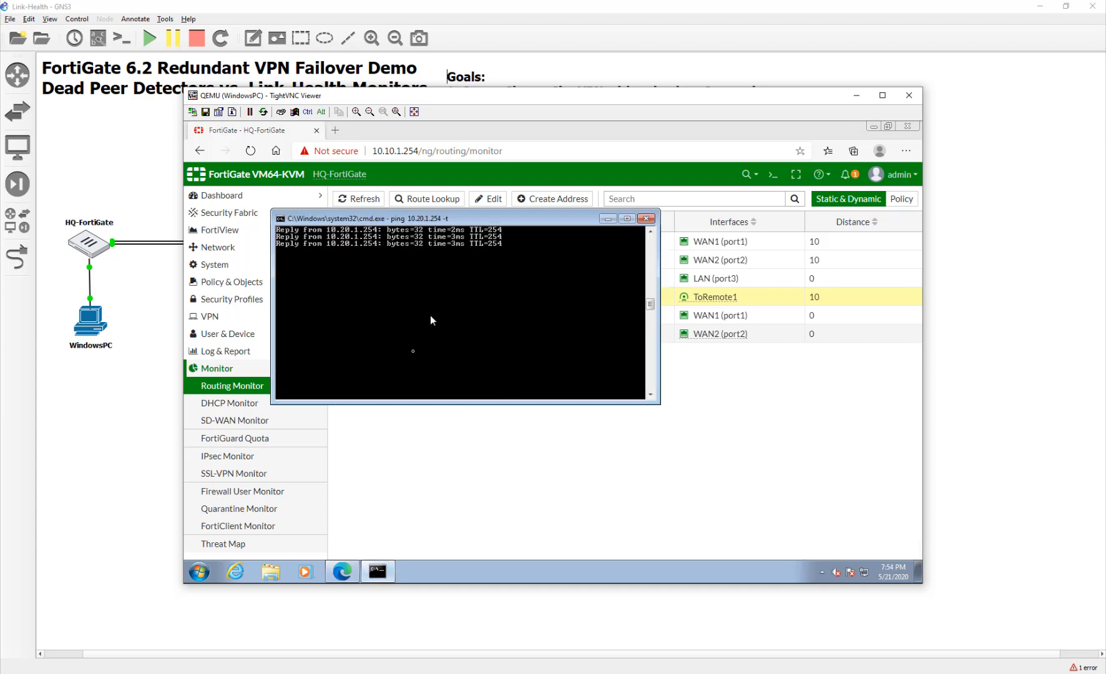
pyautogui.click(437, 445)
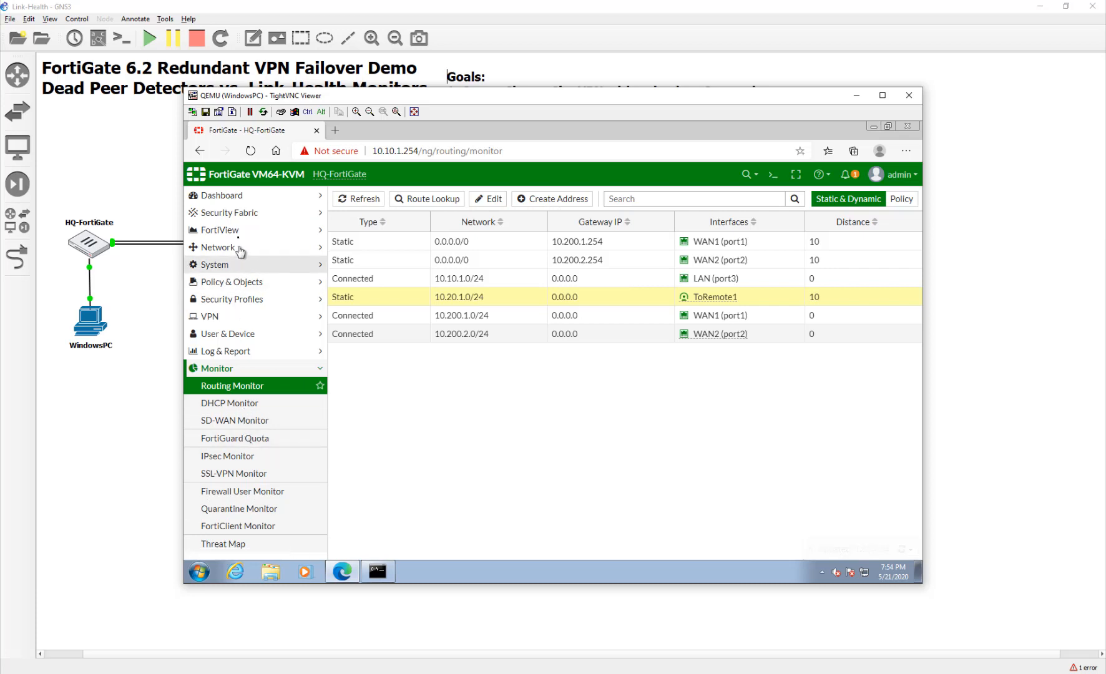
pyautogui.click(239, 232)
# Open FortiView All Sessions and select the ICMP session to 10.10.1.10.
pyautogui.click(231, 351)
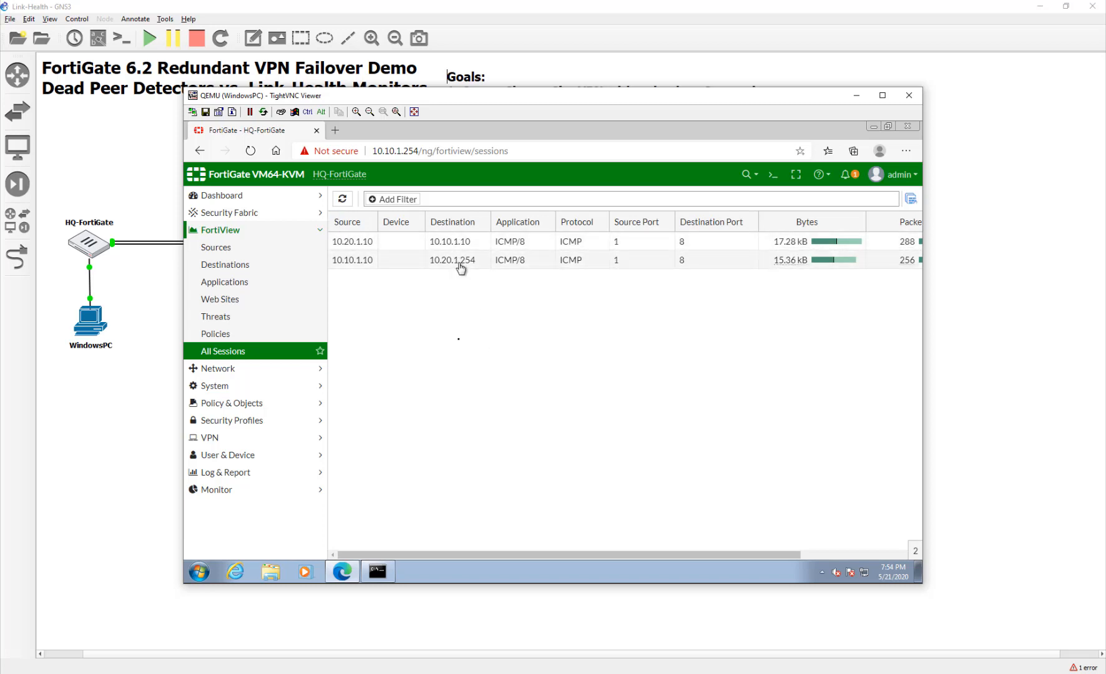
pyautogui.click(452, 242)
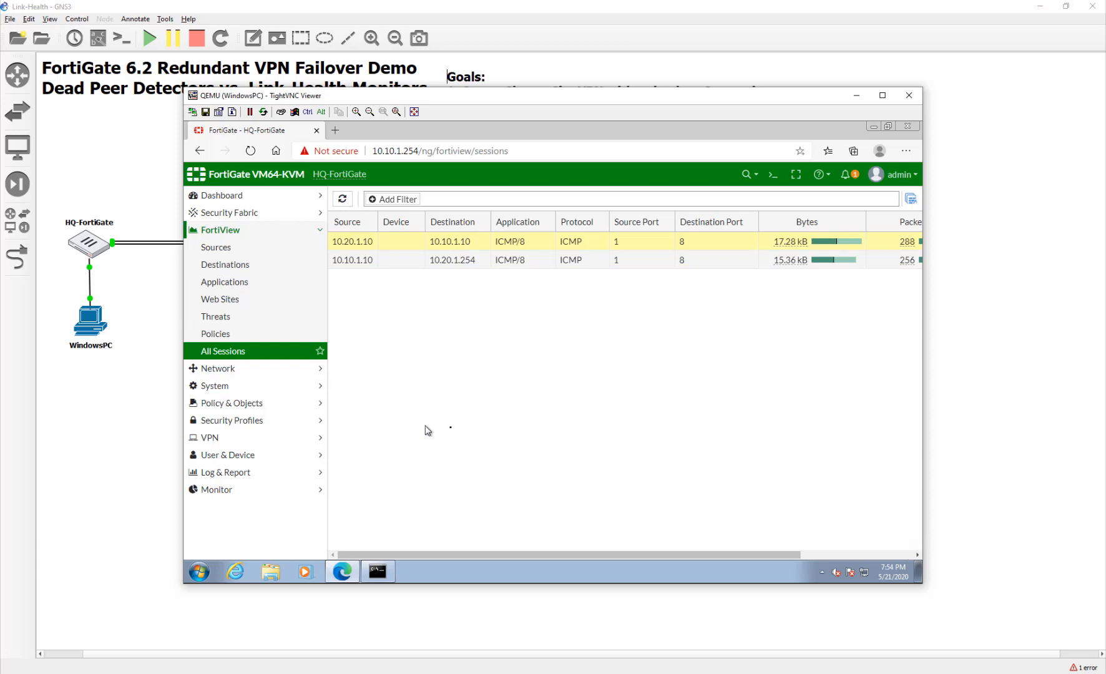
pyautogui.moveTo(615, 556); pyautogui.dragTo(814, 539)
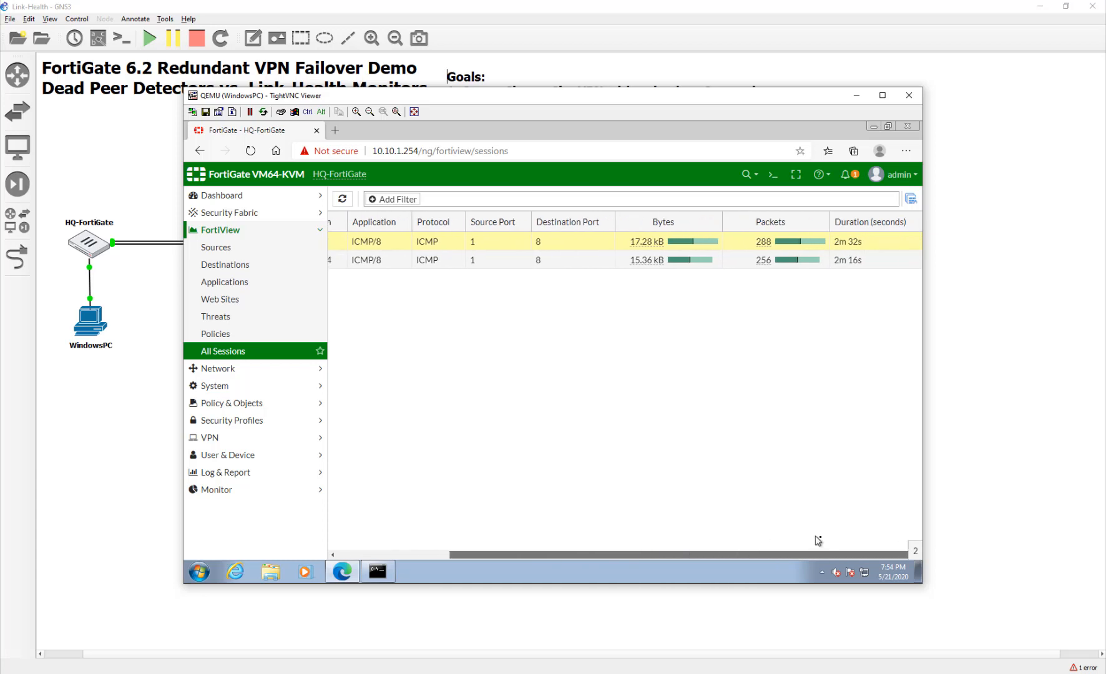
# Add the Destination Interface column to the sessions table and scroll right to show it.
pyautogui.rightClick(869, 247)
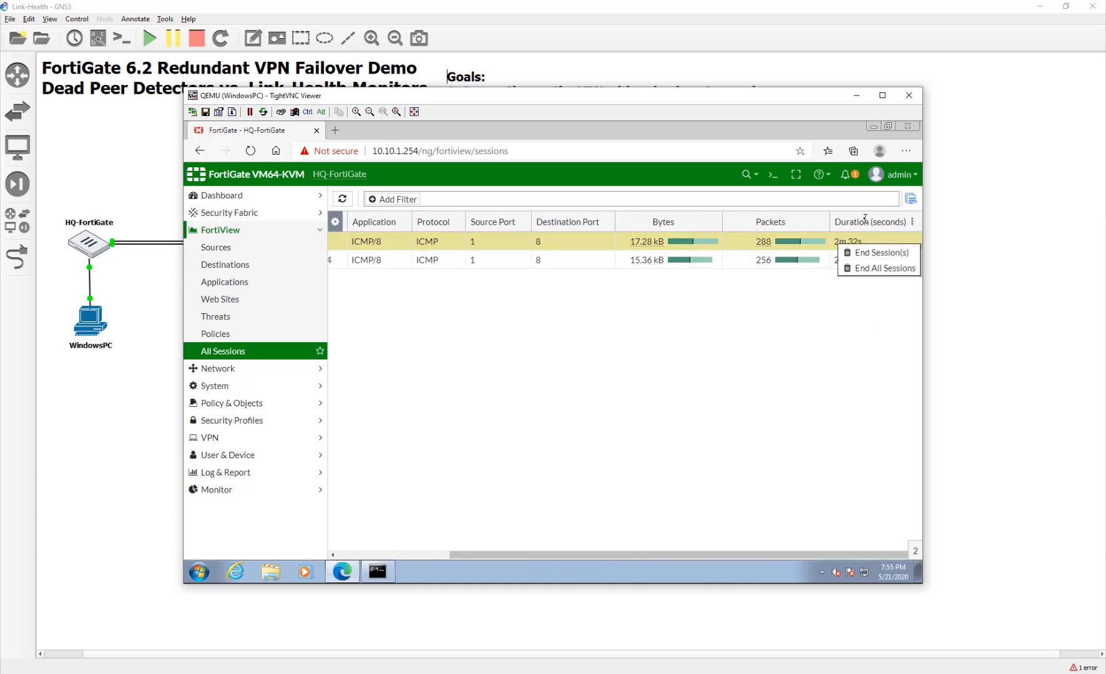
pyautogui.rightClick(874, 222)
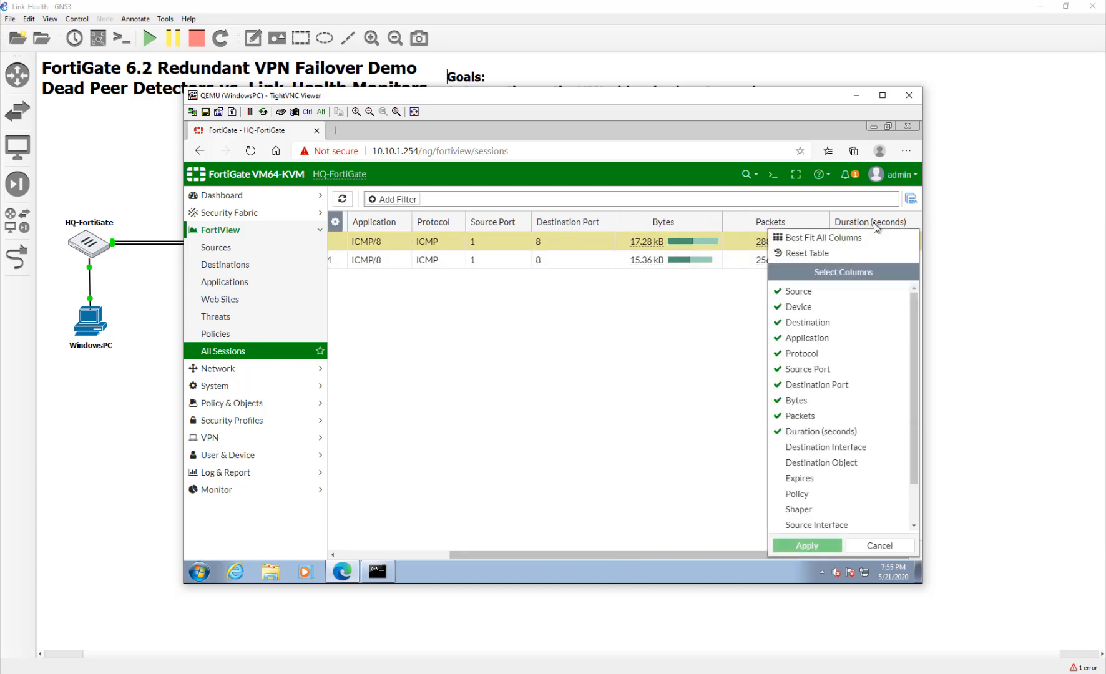
pyautogui.click(854, 448)
pyautogui.click(807, 545)
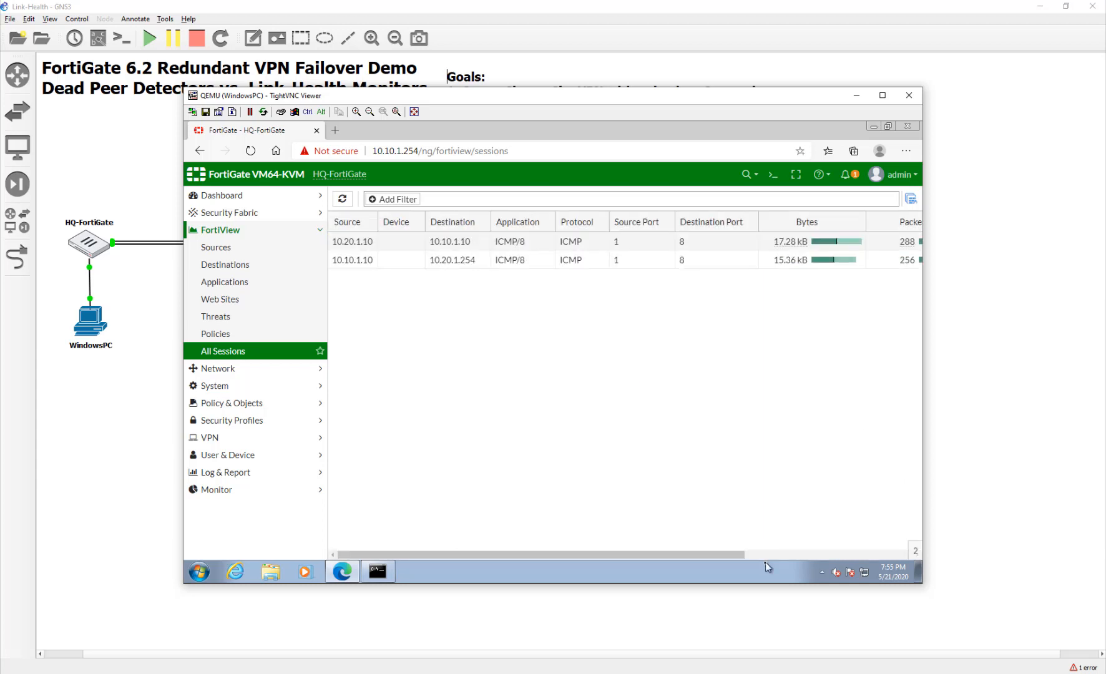
pyautogui.click(859, 556)
pyautogui.moveTo(859, 556); pyautogui.dragTo(897, 553)
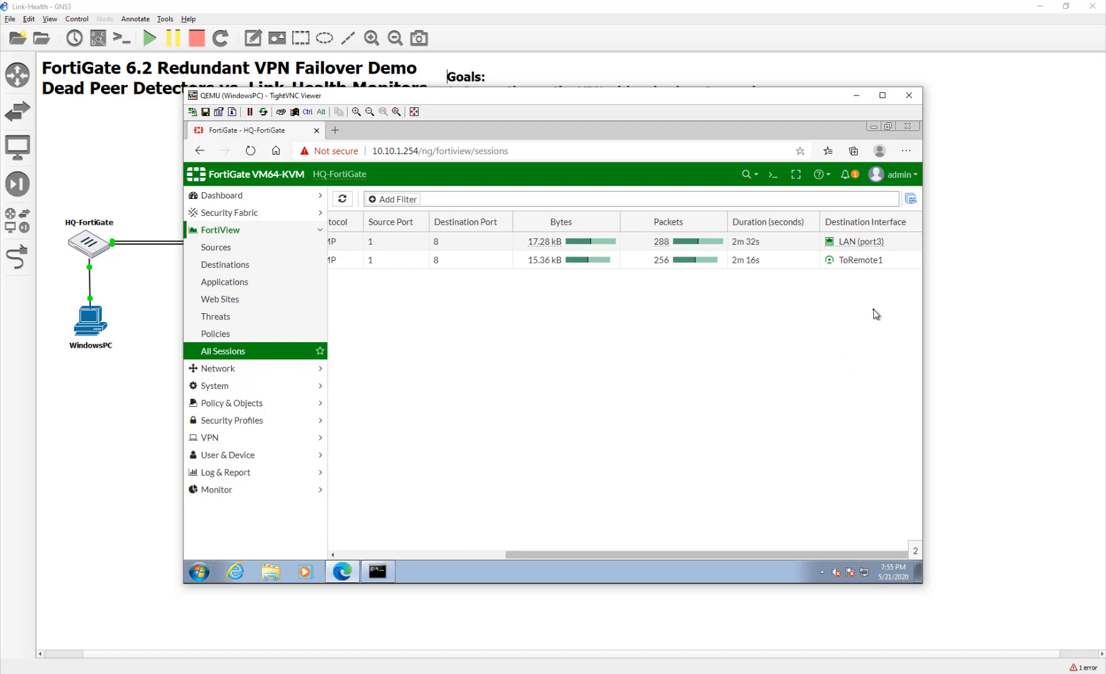
# Confirm the ping to 10.20.1.254 leaves via ToRemote1, then close the HQ PC's TightVNC viewer.
pyautogui.click(873, 244)
pyautogui.click(847, 265)
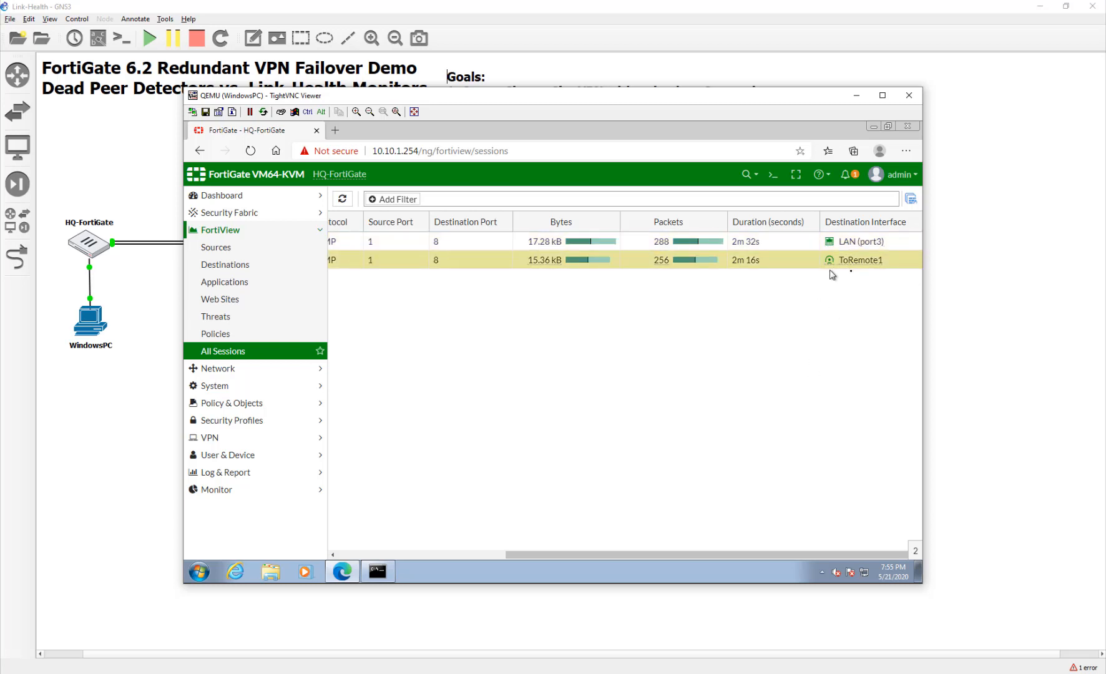
pyautogui.click(378, 572)
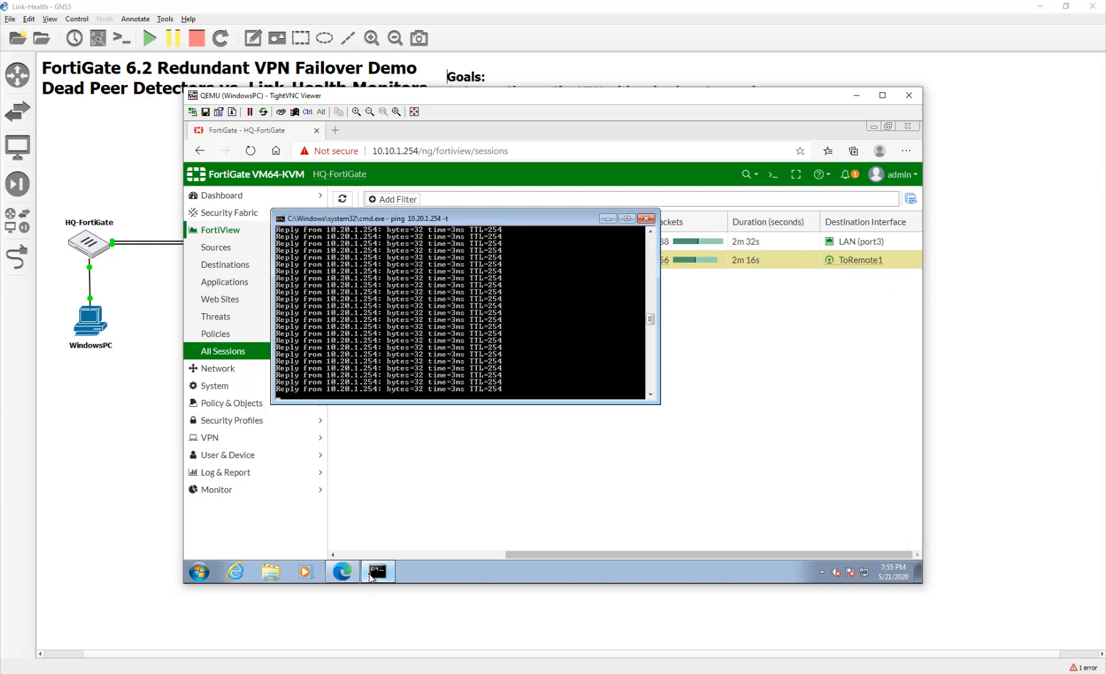
pyautogui.click(482, 553)
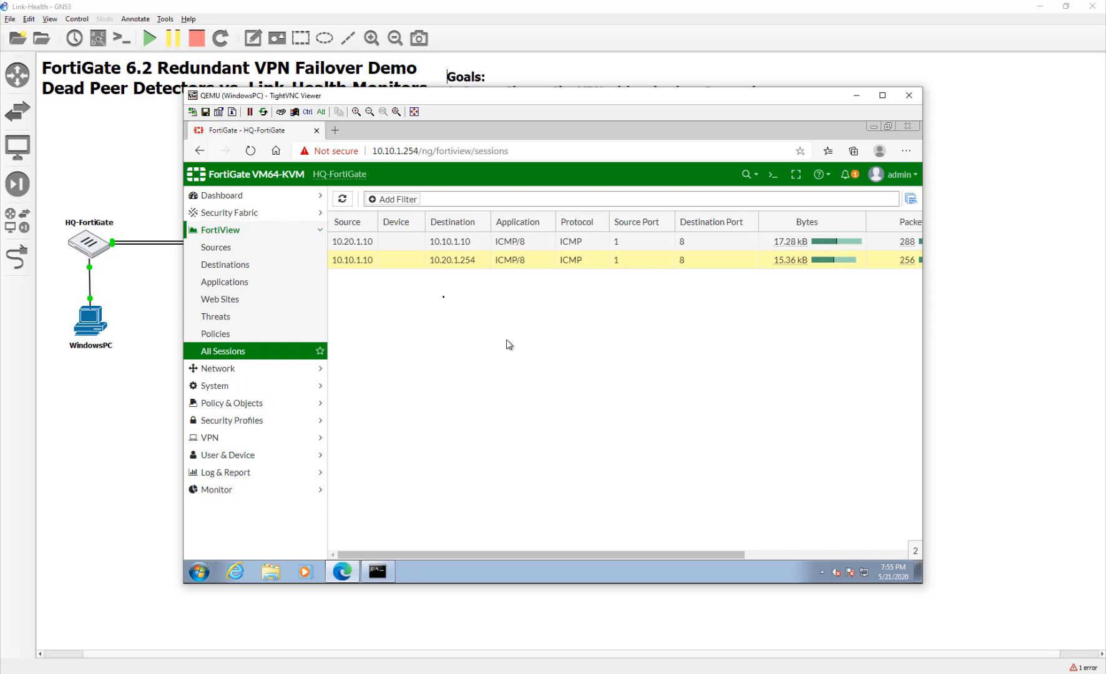
pyautogui.click(909, 98)
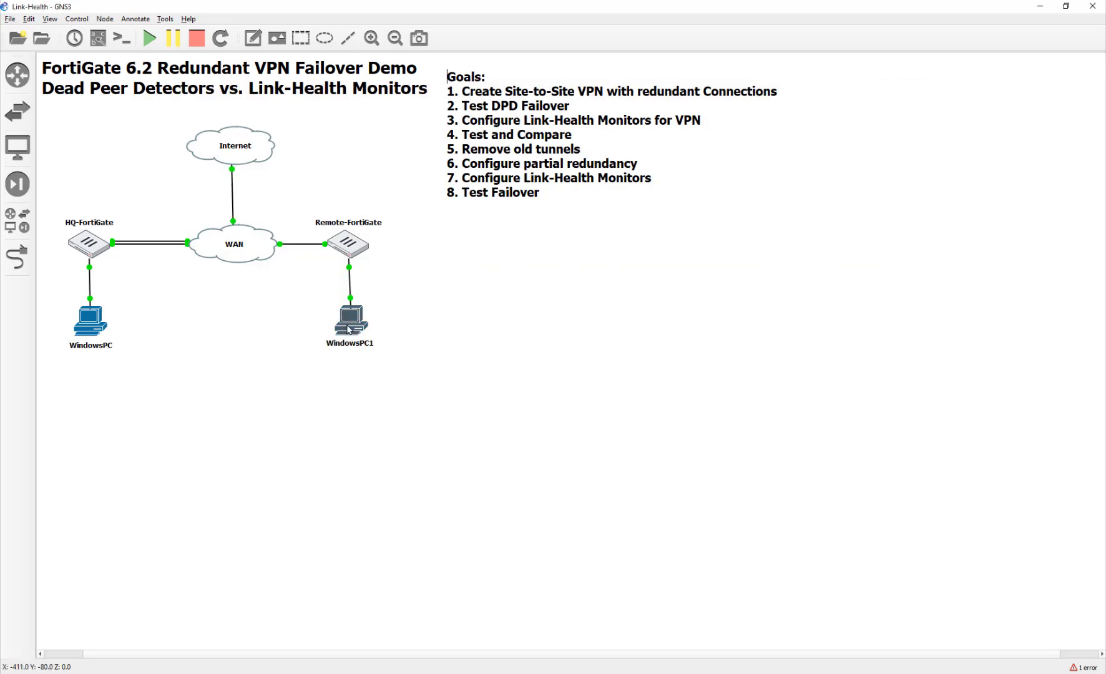
# On WindowsPC1, confirm 10.10.1.0/24 routes via ToHQ1 and the ping to 10.10.1.10 keeps running.
pyautogui.doubleClick(348, 330)
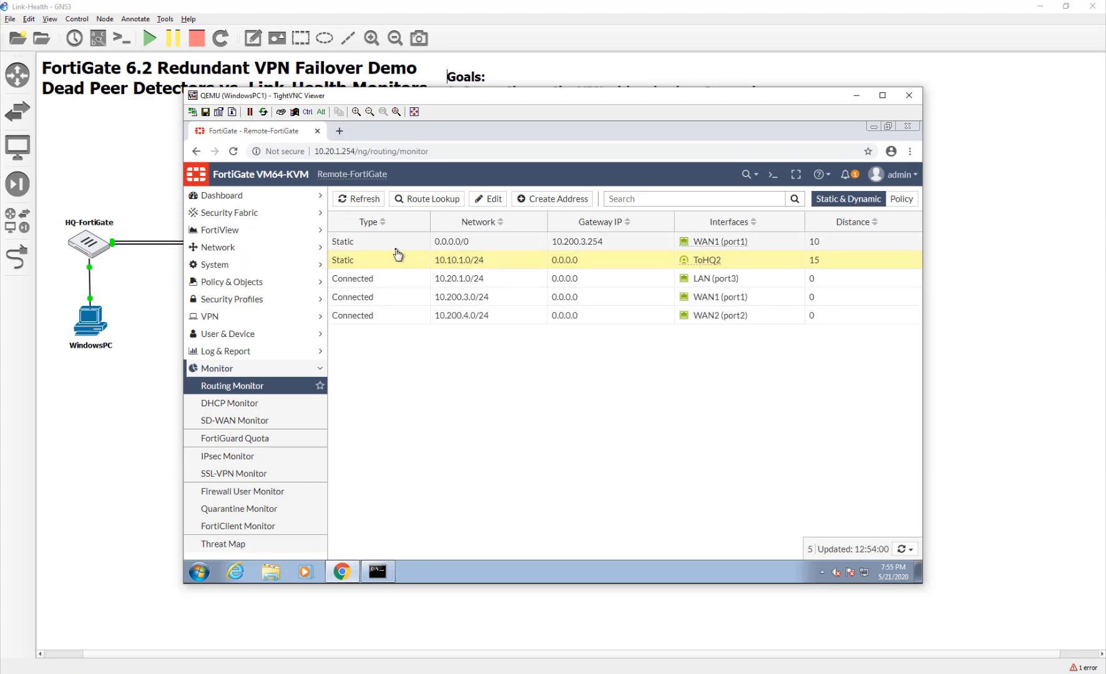
pyautogui.click(359, 199)
pyautogui.click(737, 259)
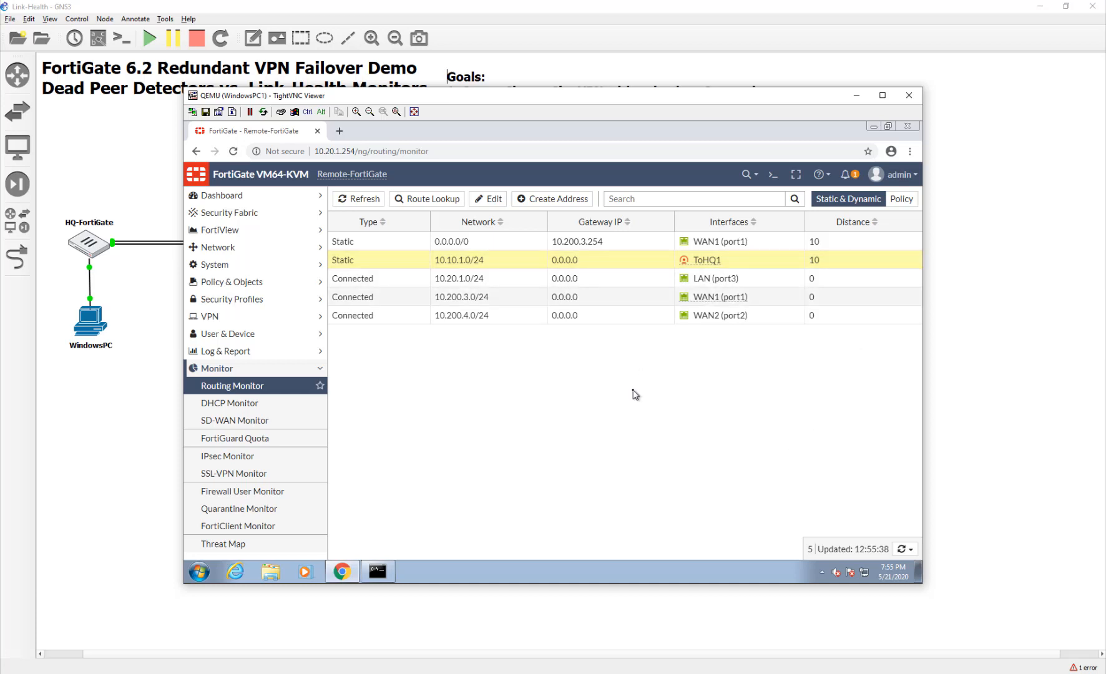
pyautogui.click(371, 574)
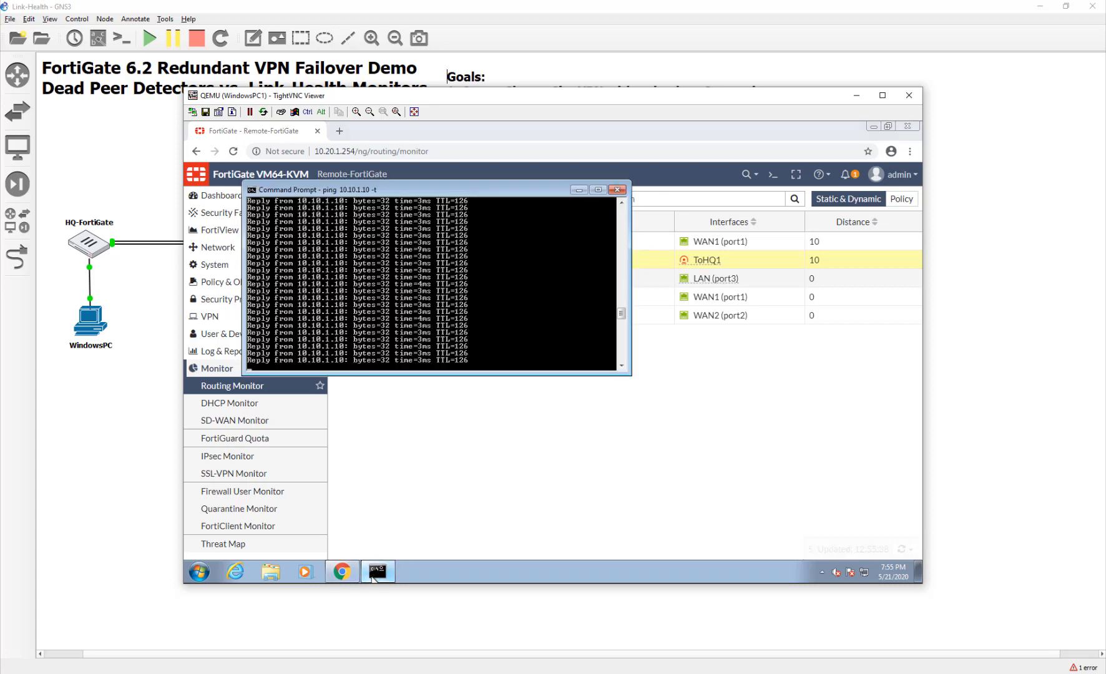
pyautogui.click(373, 574)
pyautogui.click(373, 199)
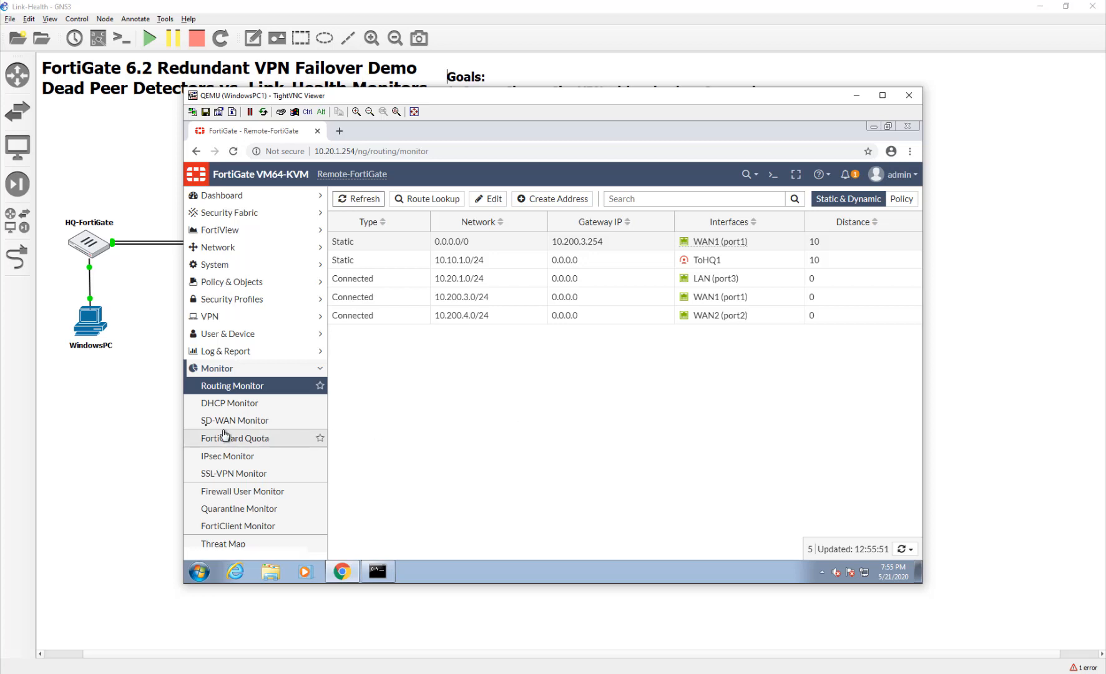
# Check SD-WAN Monitor and refresh IPsec Monitor to see ToHQ1 and ToHQ2 both up.
pyautogui.click(246, 428)
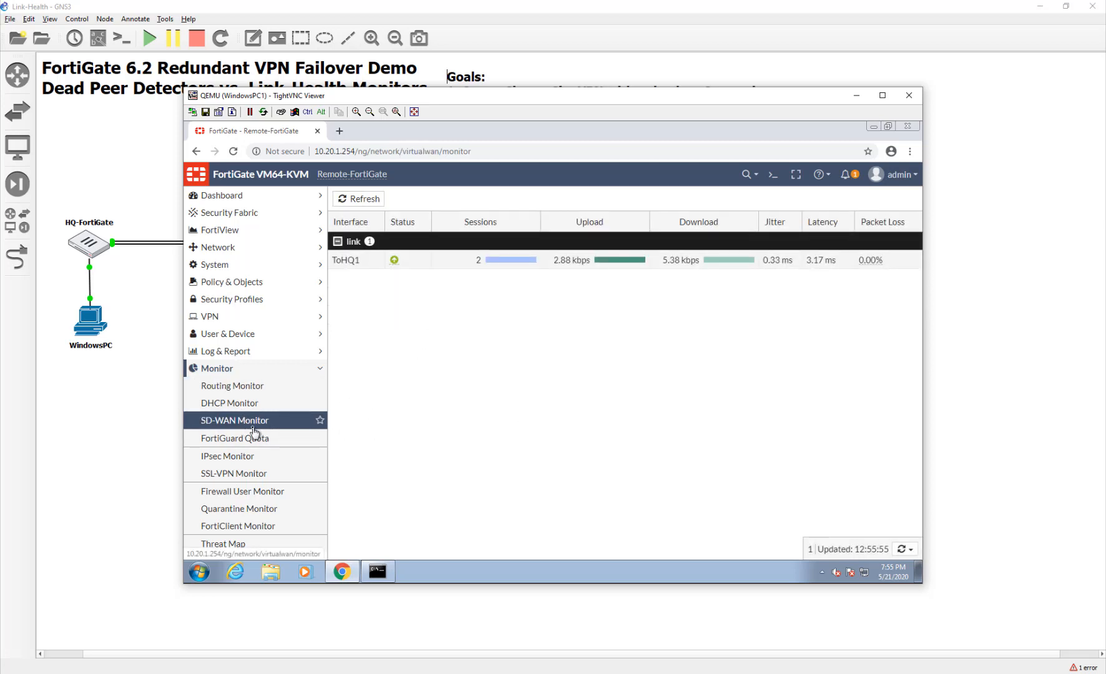
pyautogui.click(226, 465)
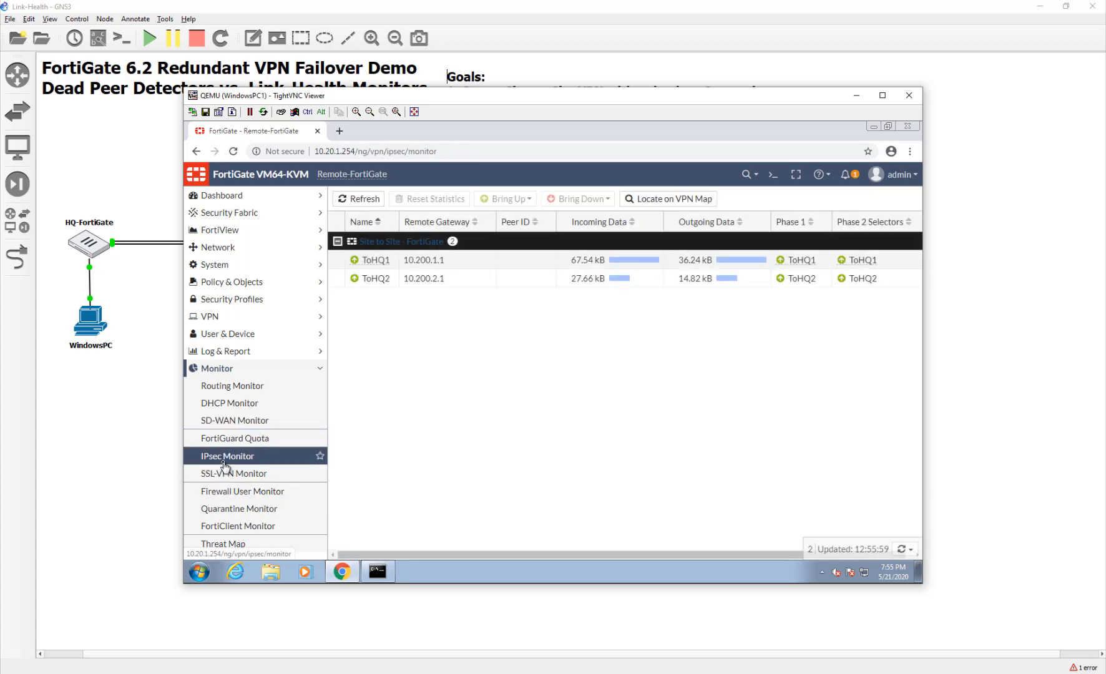
pyautogui.click(360, 198)
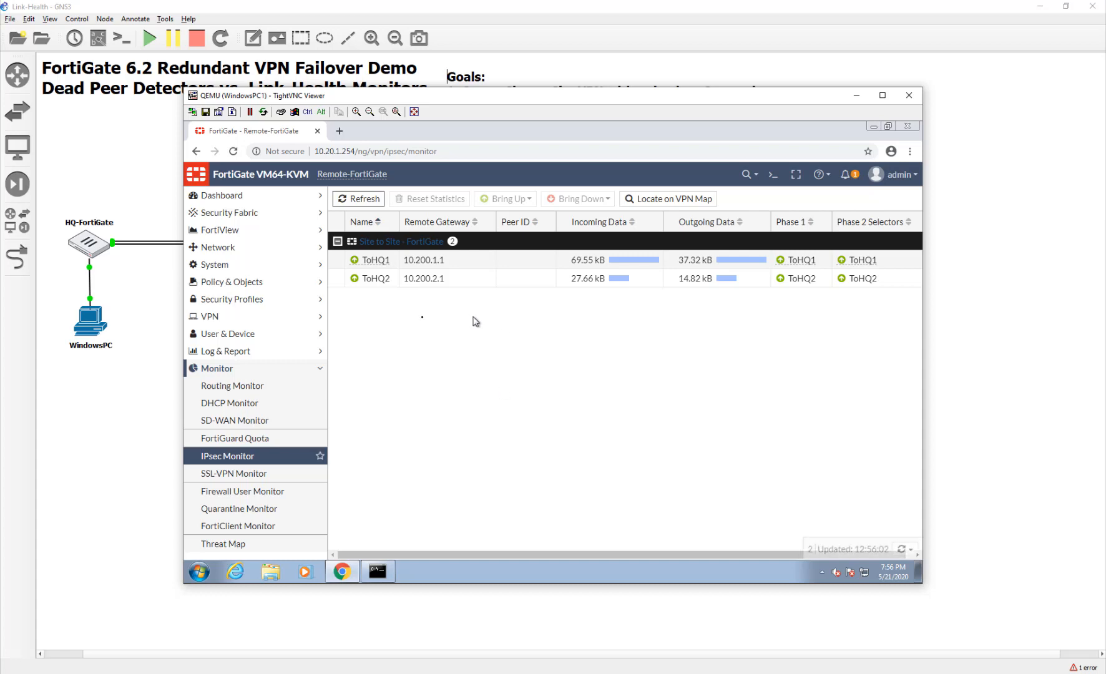
pyautogui.click(277, 250)
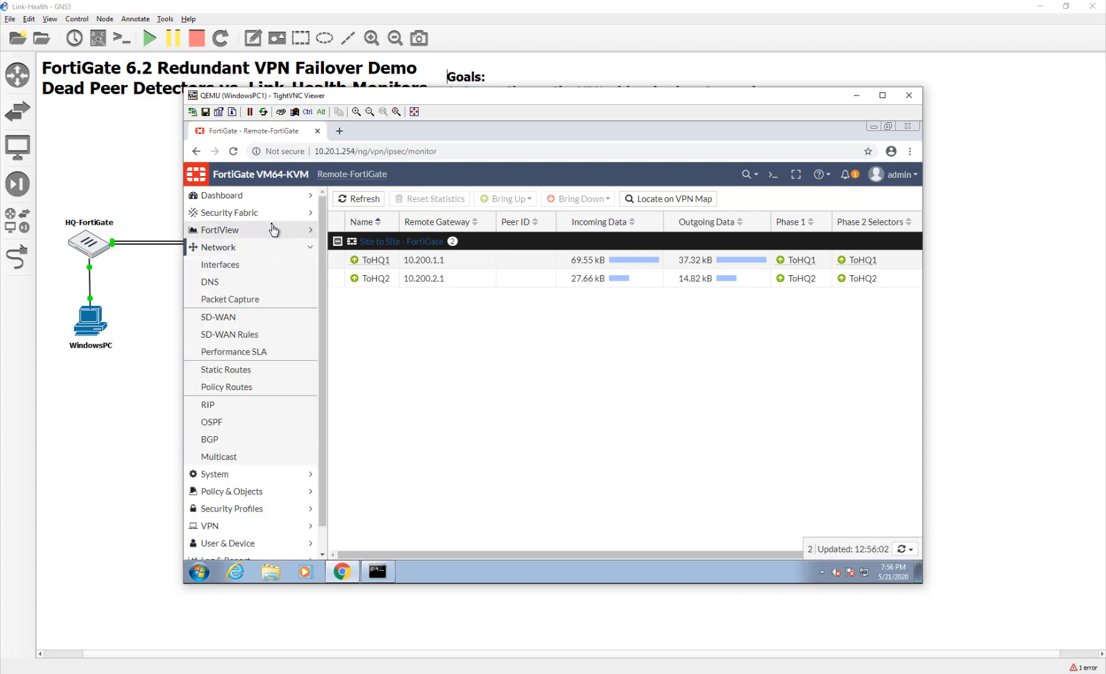
# In FortiView All Sessions, confirm the ping session to 10.10.1.10 uses Destination Interface ToHQ1.
pyautogui.click(274, 231)
pyautogui.click(252, 357)
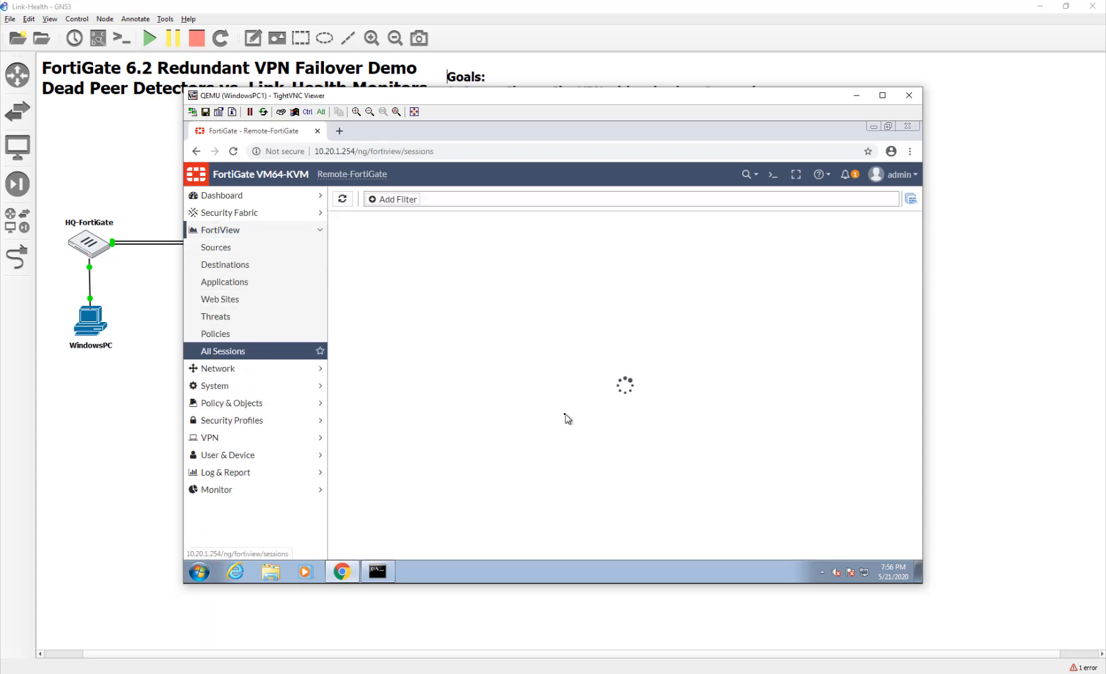
pyautogui.moveTo(651, 556); pyautogui.dragTo(873, 556)
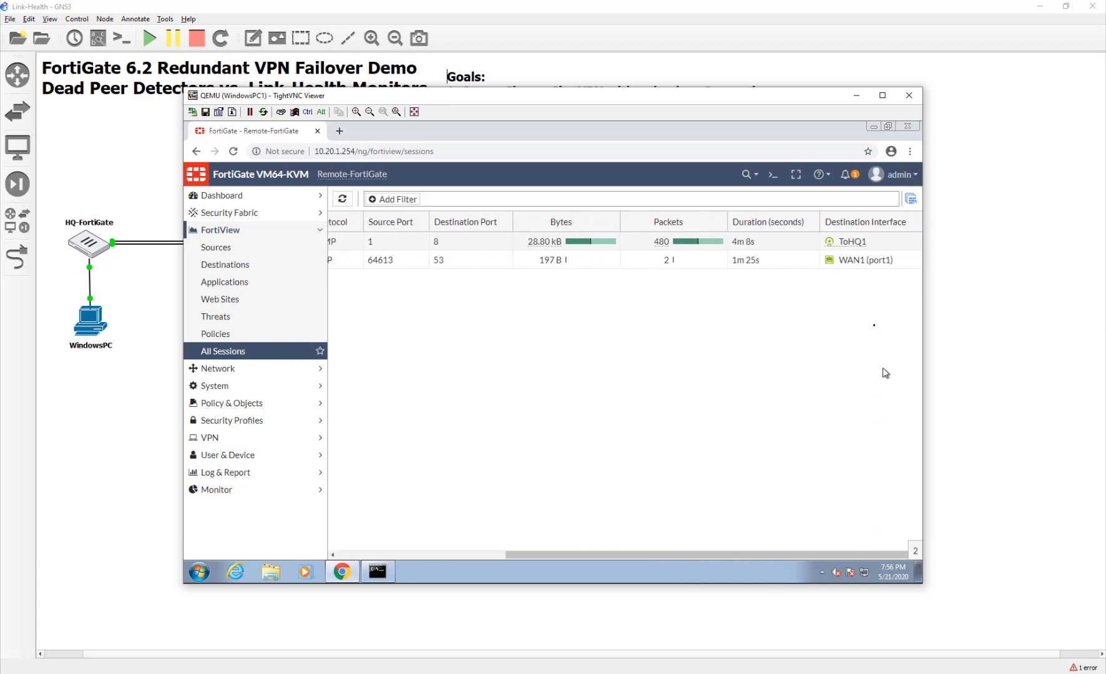
pyautogui.click(852, 242)
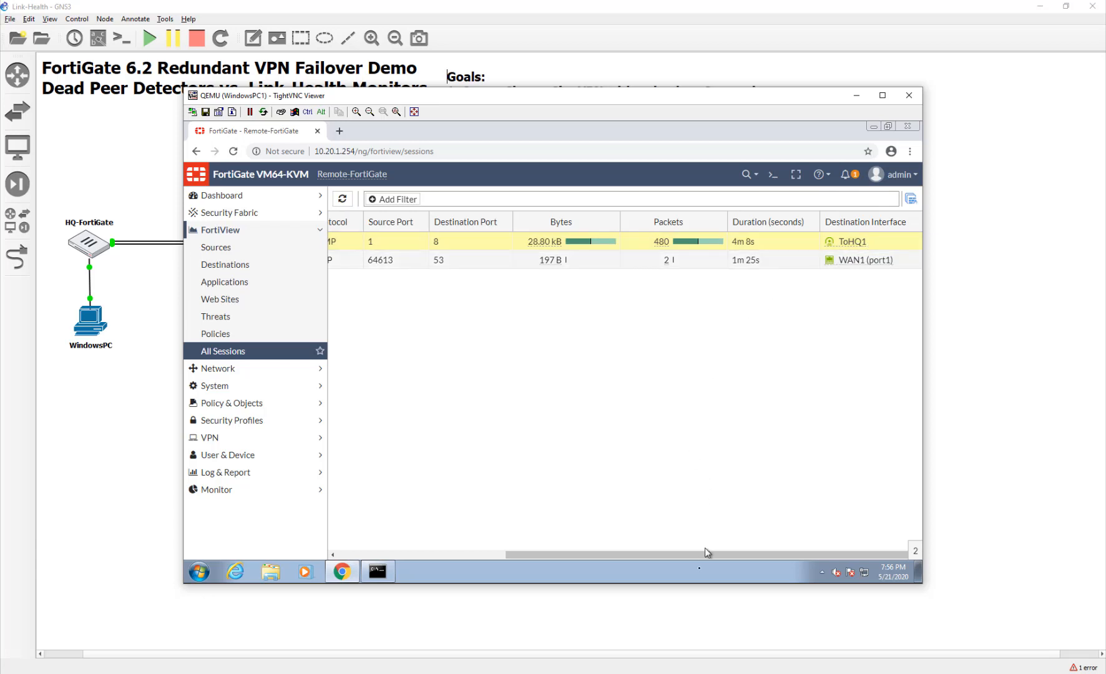
pyautogui.moveTo(691, 554); pyautogui.dragTo(523, 554)
# Browse the Monitor and Log & Report sidebar groups, then close WindowsPC1's TightVNC viewer.
pyautogui.click(216, 489)
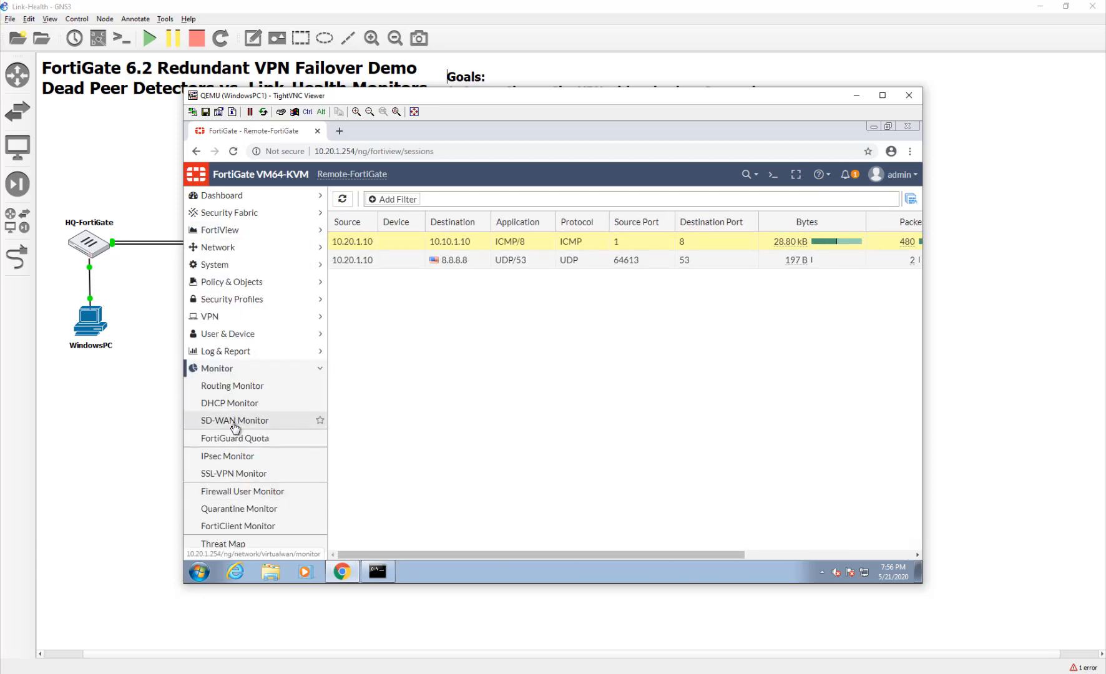
pyautogui.click(241, 351)
pyautogui.scroll(-1, 223, 534)
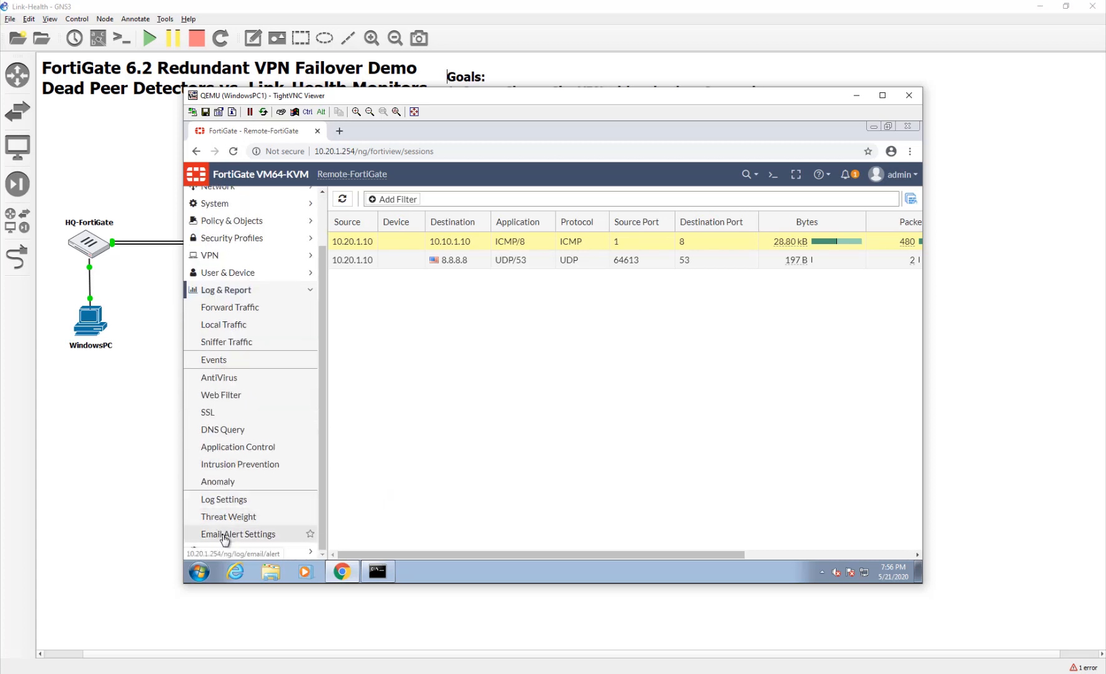
pyautogui.scroll(3, 234, 522)
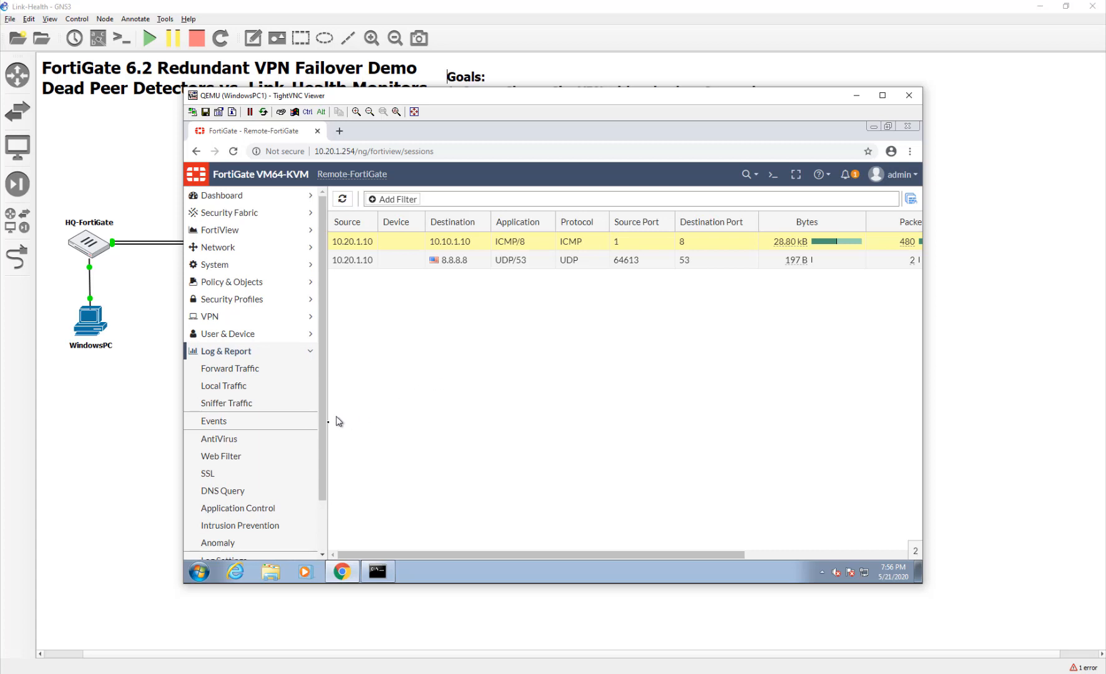
pyautogui.scroll(-3, 323, 516)
pyautogui.scroll(1, 242, 454)
pyautogui.scroll(-1, 242, 453)
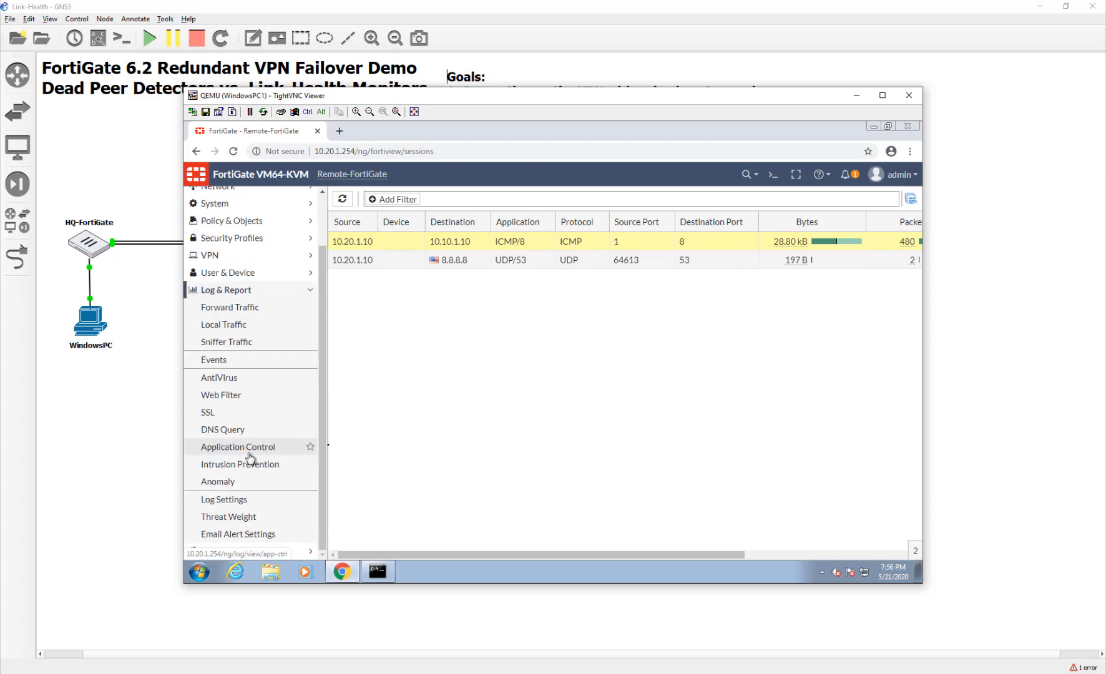
pyautogui.click(919, 94)
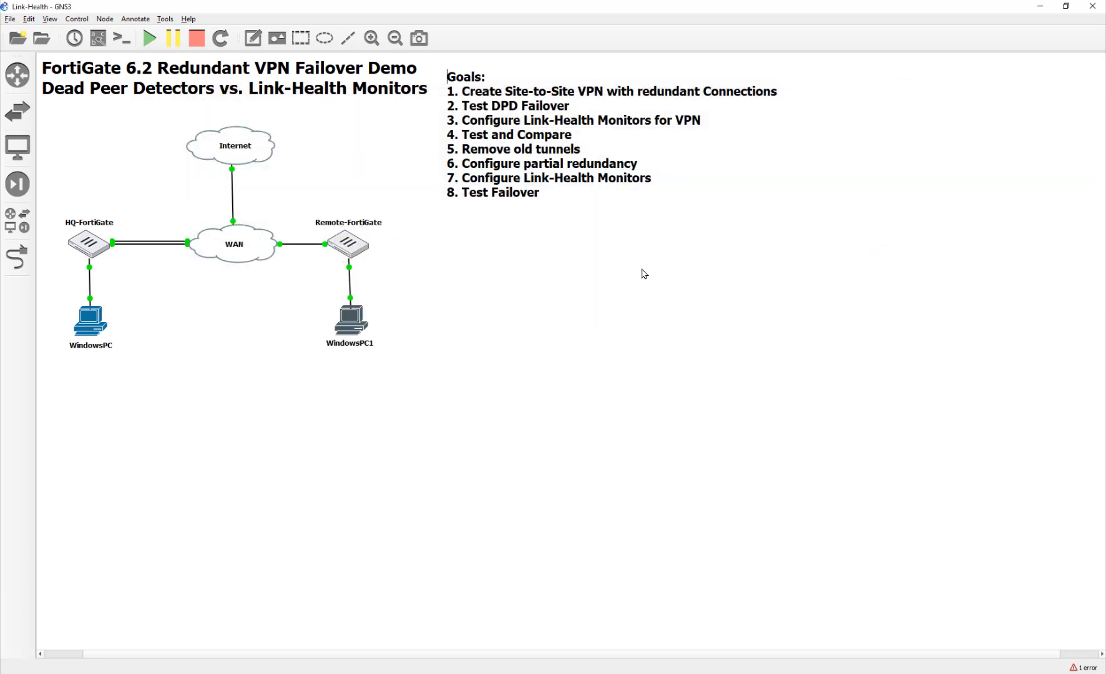